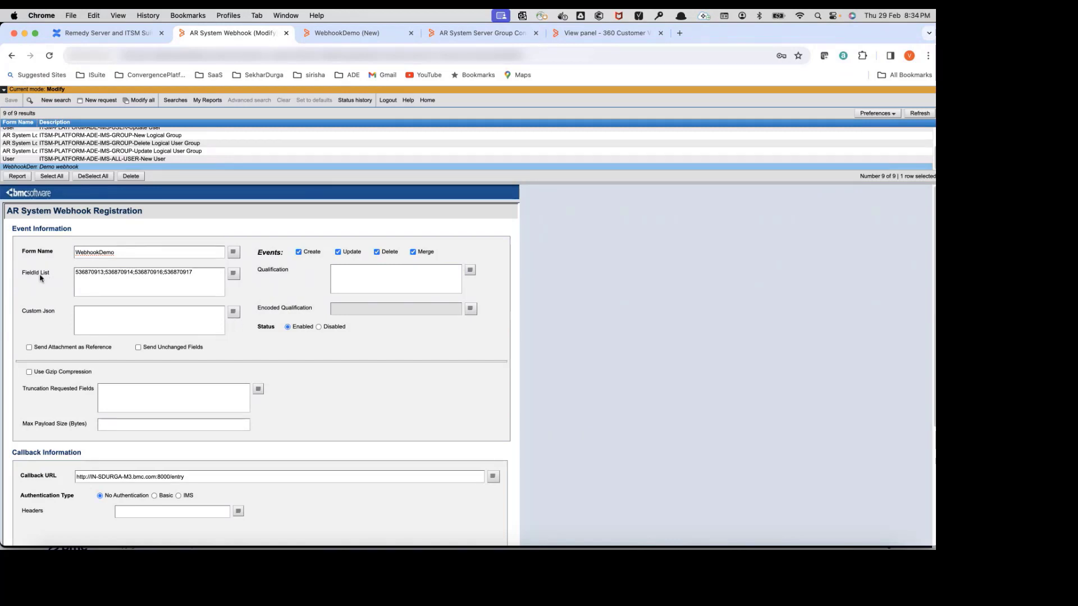
Step: Inspect the WebhookDemo registration's qualification, callback URL and form name
click(388, 278)
scroll(297, 358, down, 3)
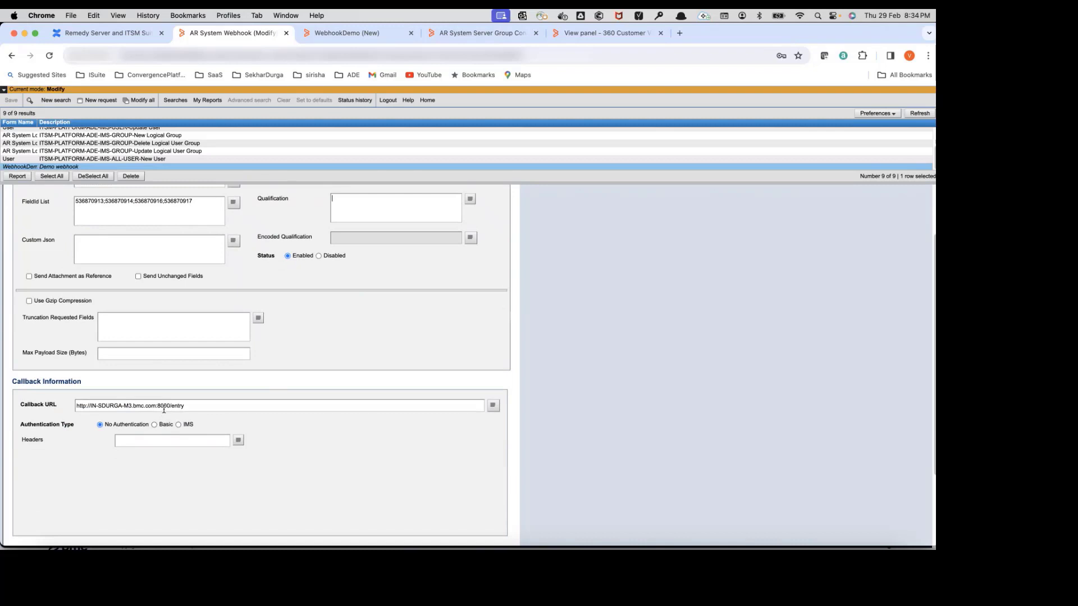
drag(220, 407, 9, 415)
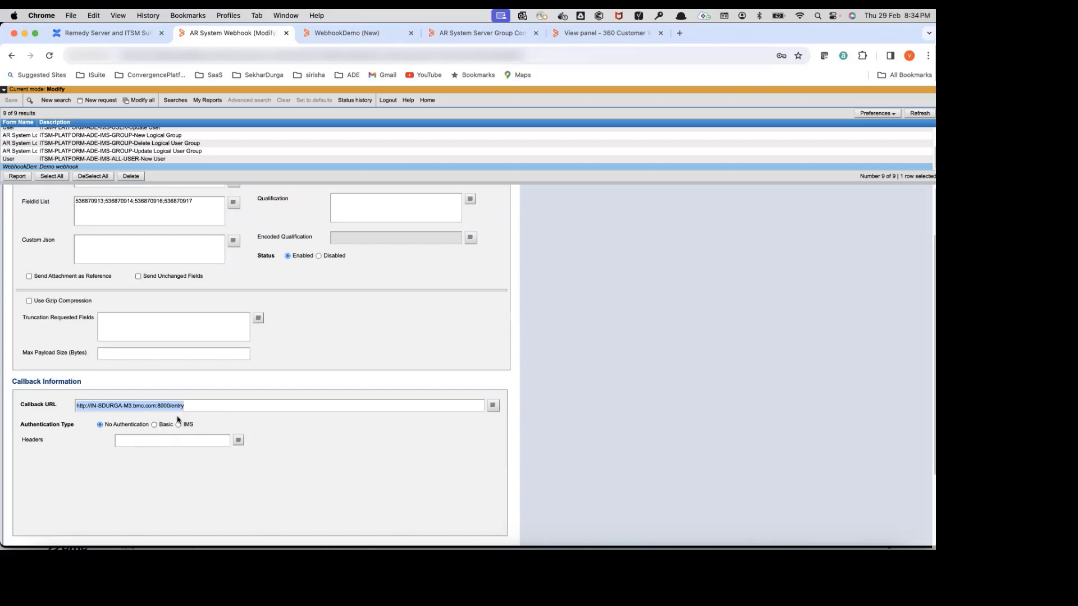
scroll(271, 374, up, 3)
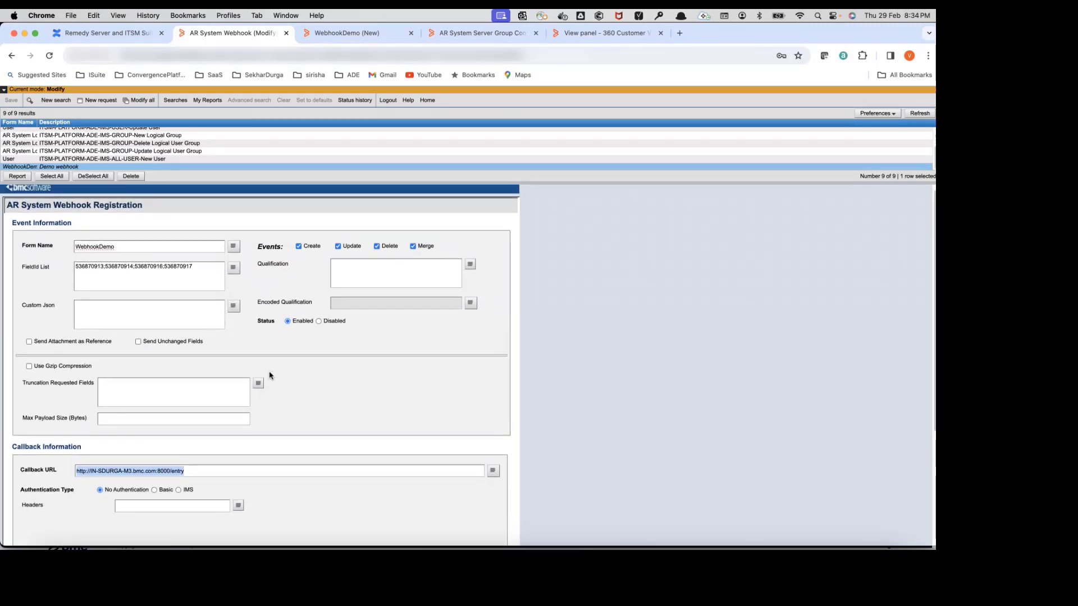
scroll(269, 376, up, 1)
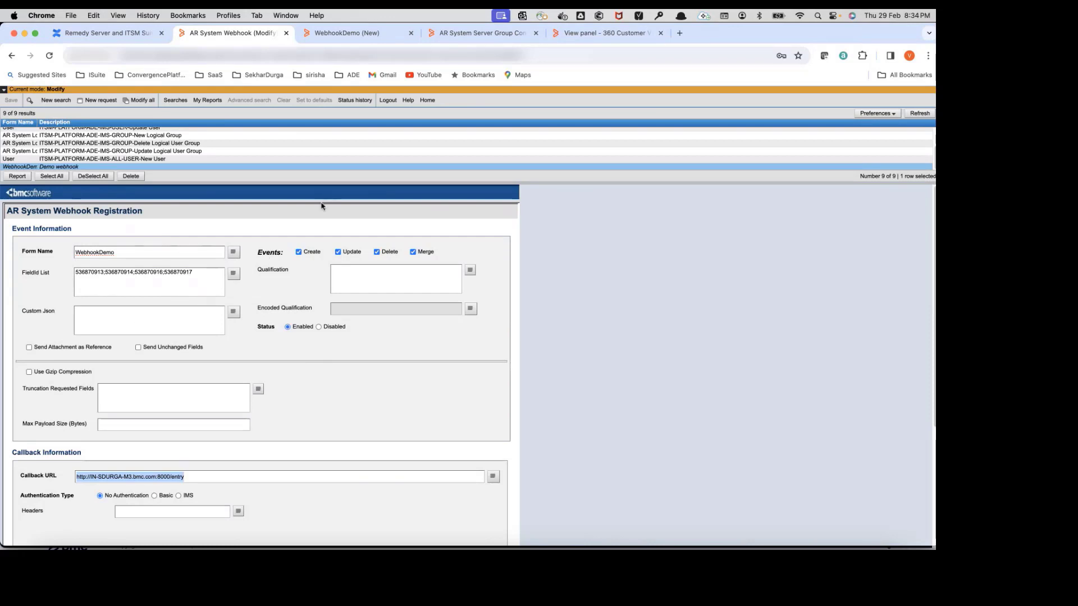
click(132, 255)
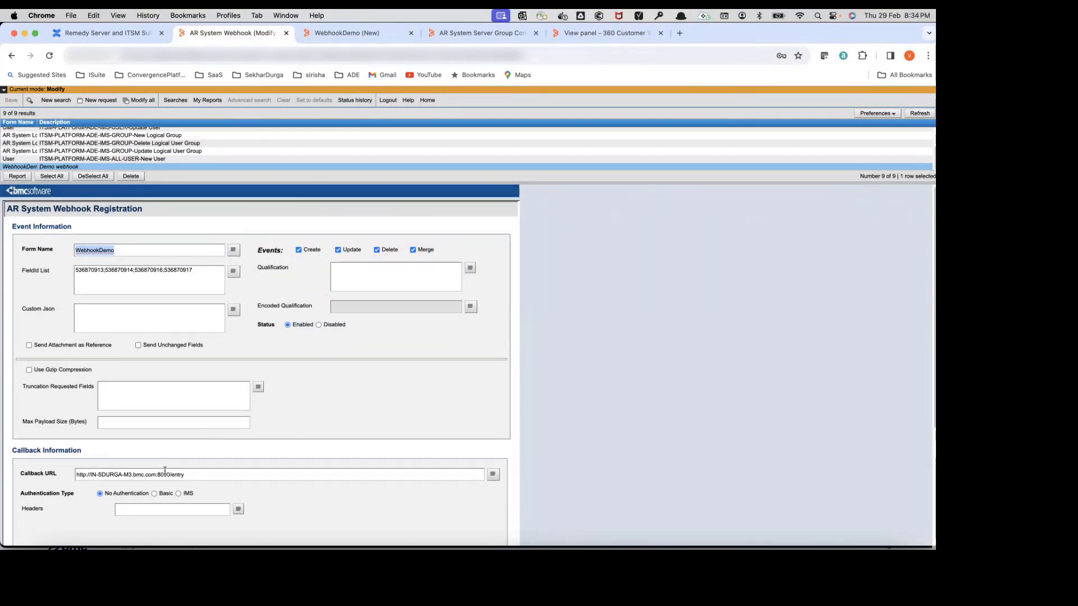
Step: Change the callback URL port from 8000 to 9000 and save the registration
scroll(168, 474, down, 1)
drag(185, 462, 62, 469)
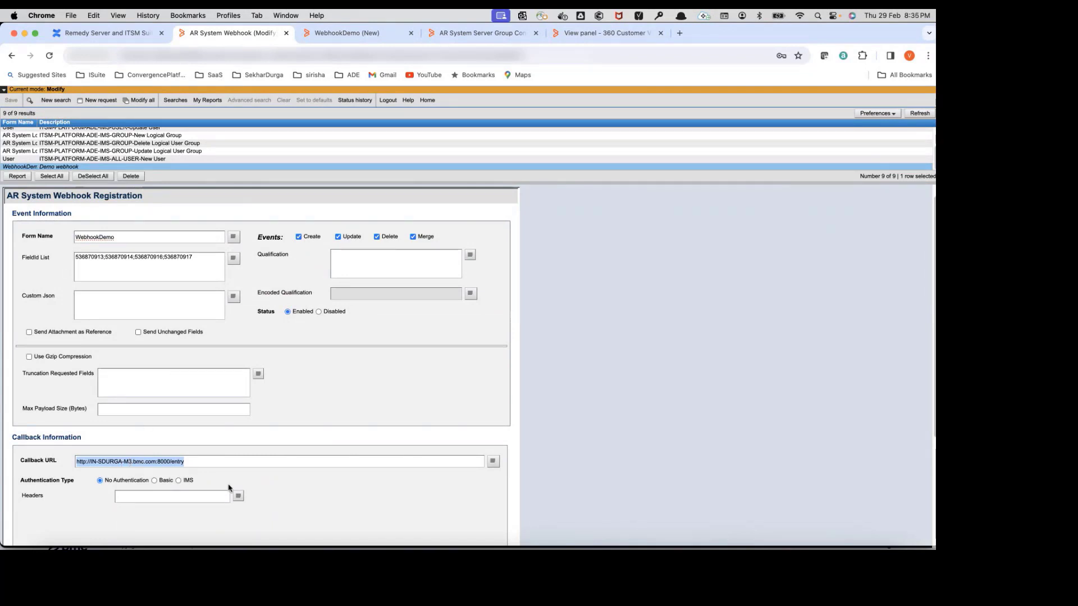
click(161, 464)
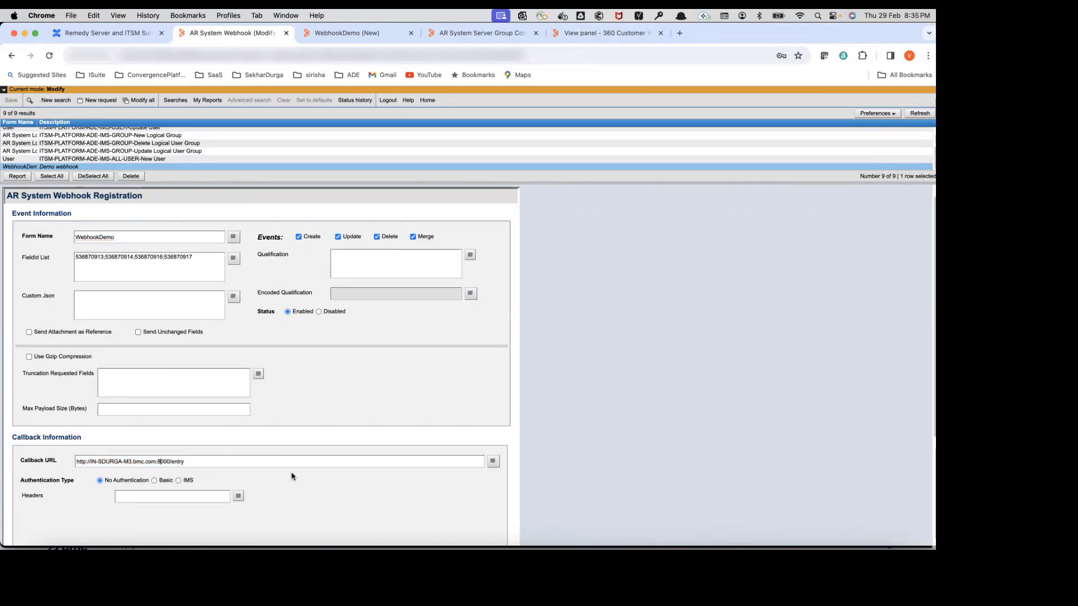
key(BackSpace)
click(11, 100)
Step: Sort the webhook registration list by Description
scroll(228, 436, up, 2)
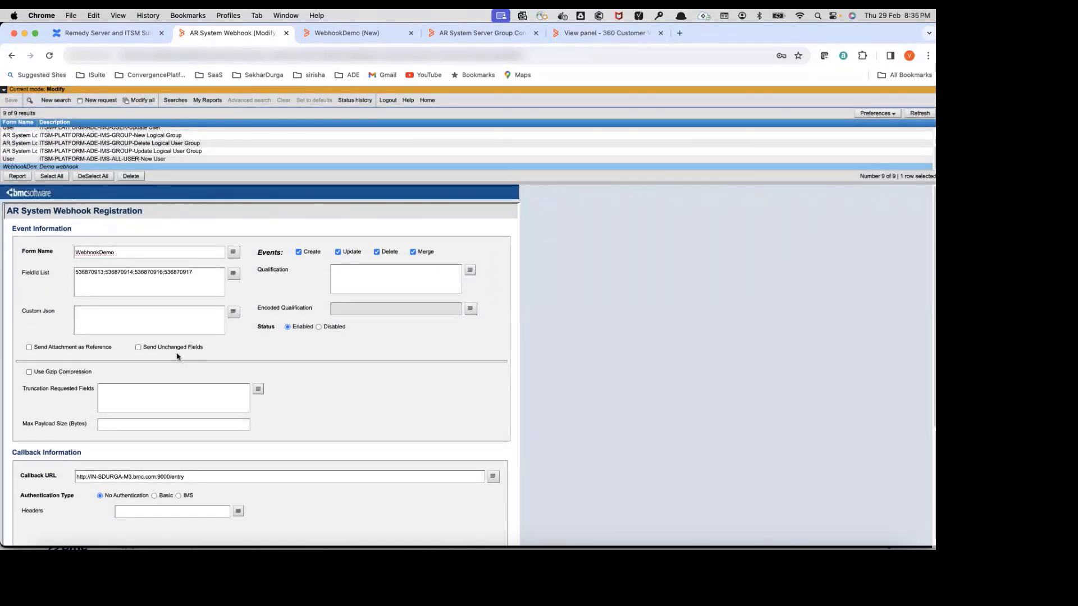
double_click(152, 254)
key(super+c)
click(556, 121)
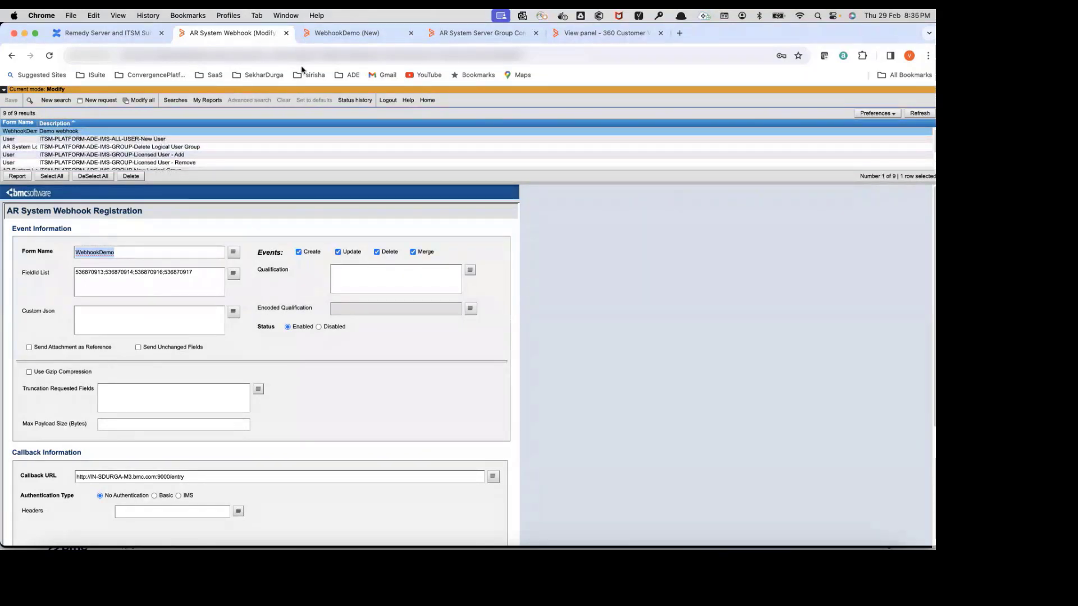
Step: Close the customer dashboard tab and return to the webhook registrations
click(648, 35)
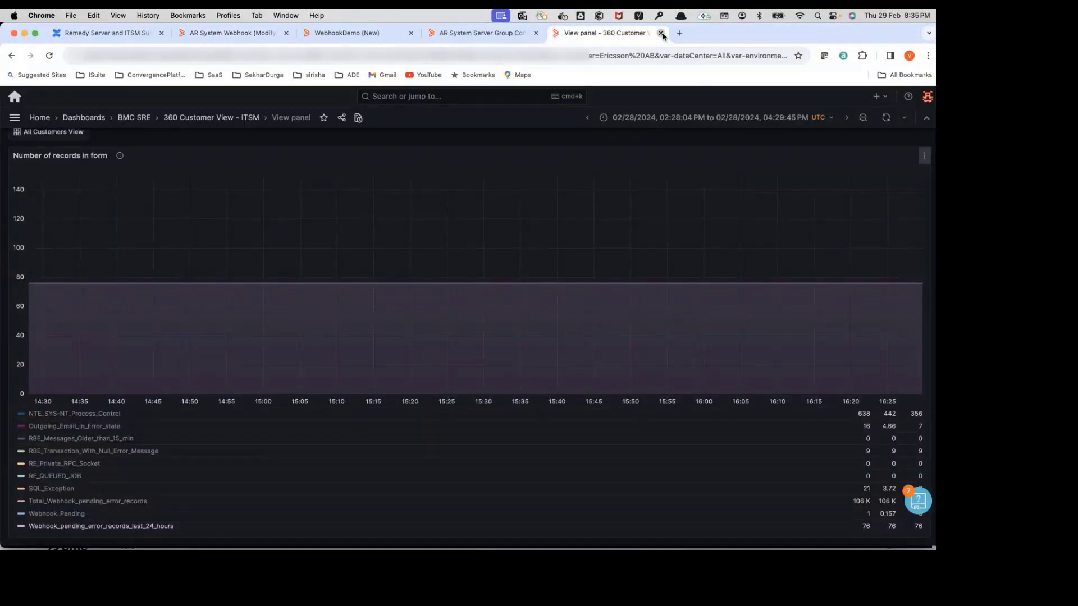
click(661, 33)
click(255, 36)
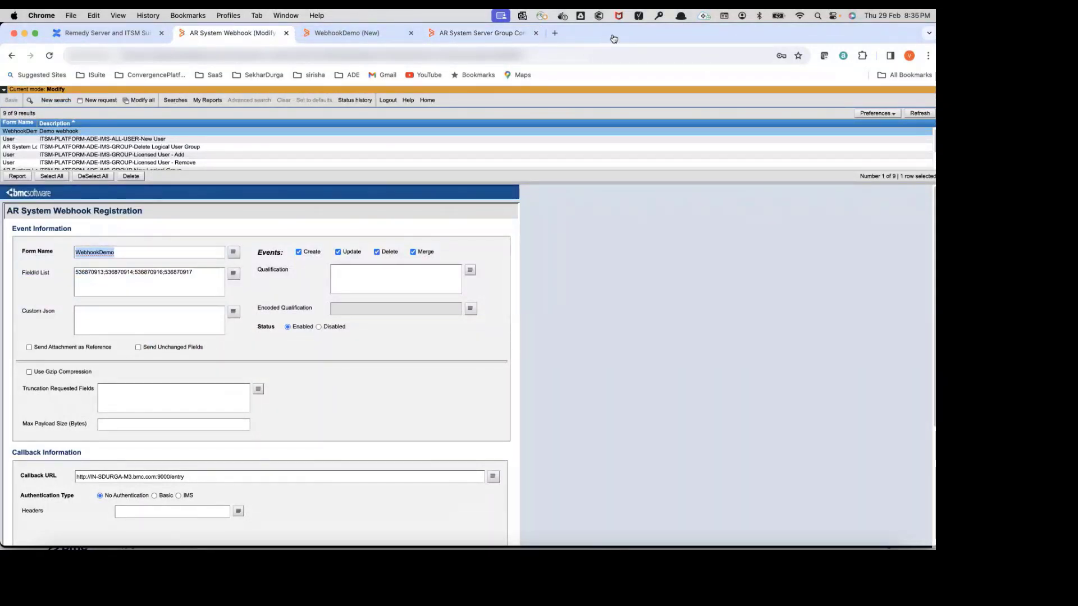
Step: Browse the Licensed User - Add and Delete Logical User Group webhook details
click(643, 157)
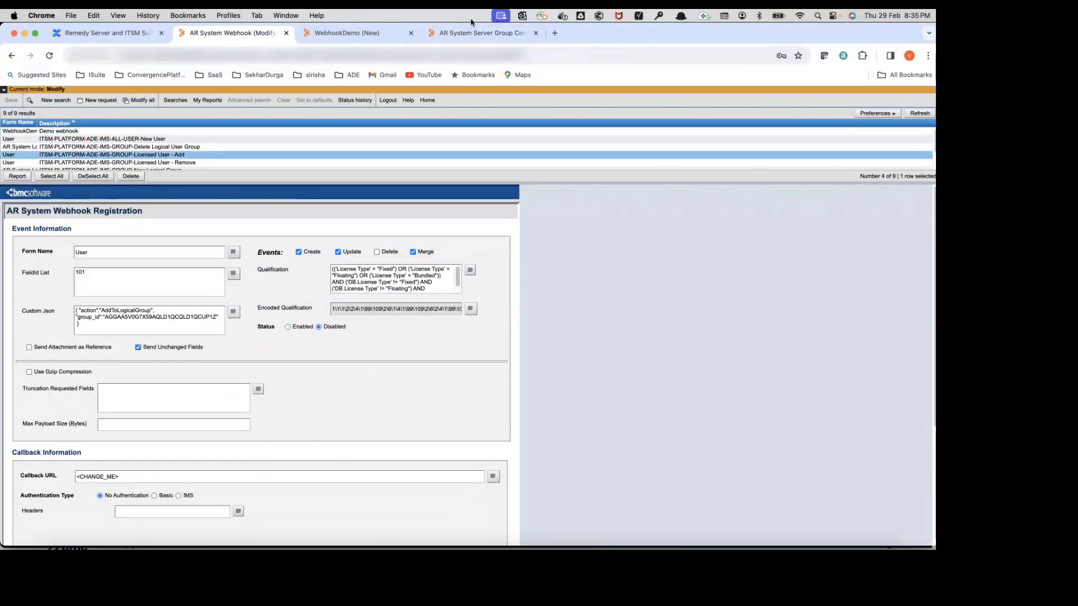
click(501, 16)
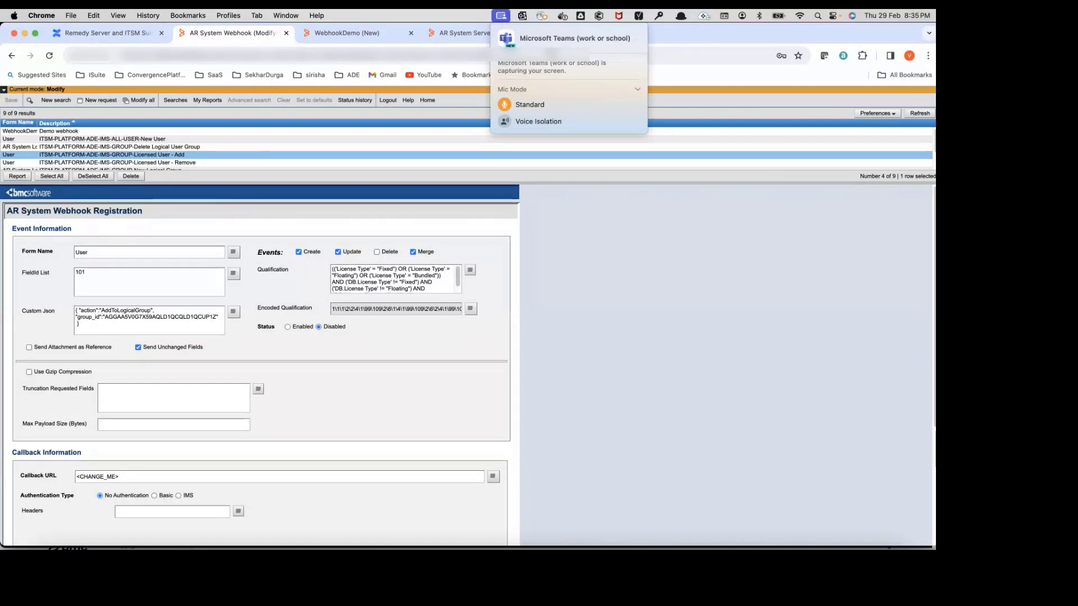
click(654, 147)
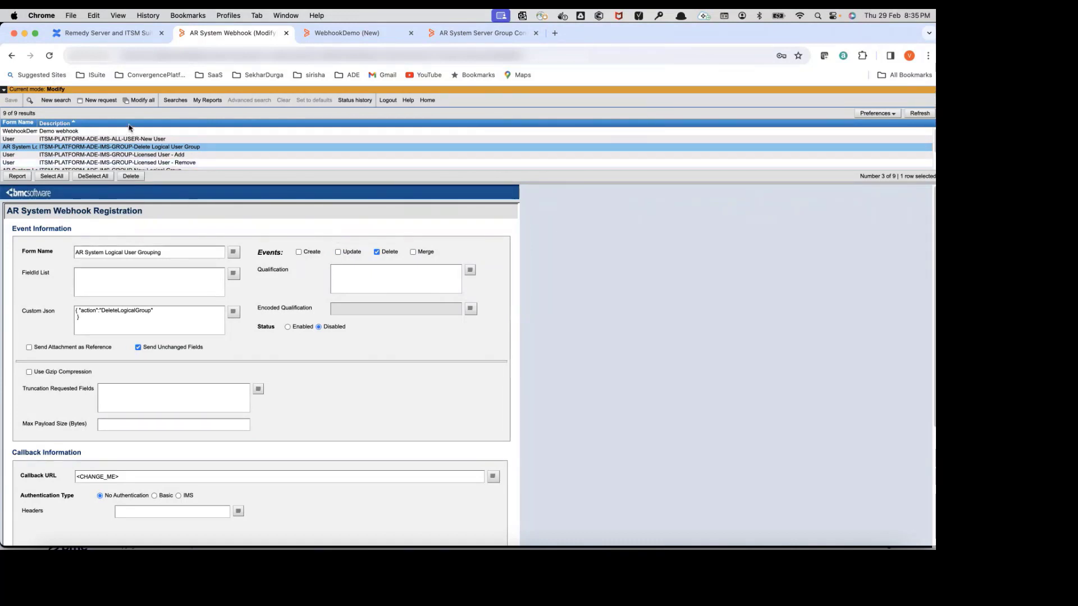
right_click(238, 36)
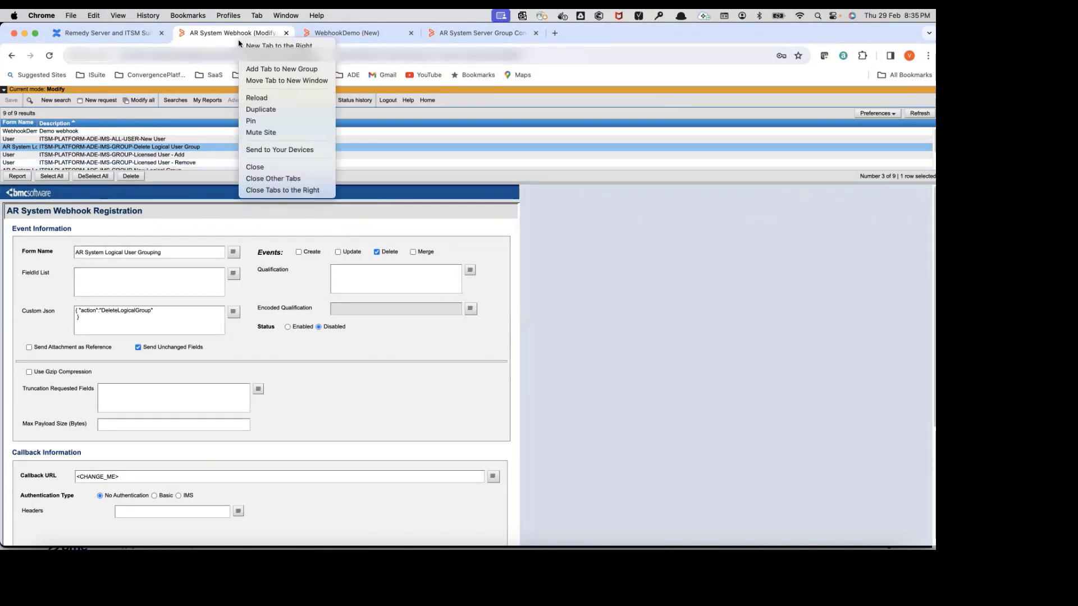
Step: Duplicate the webhook tab and load the WebhookDemo form from its pasted URL
click(275, 109)
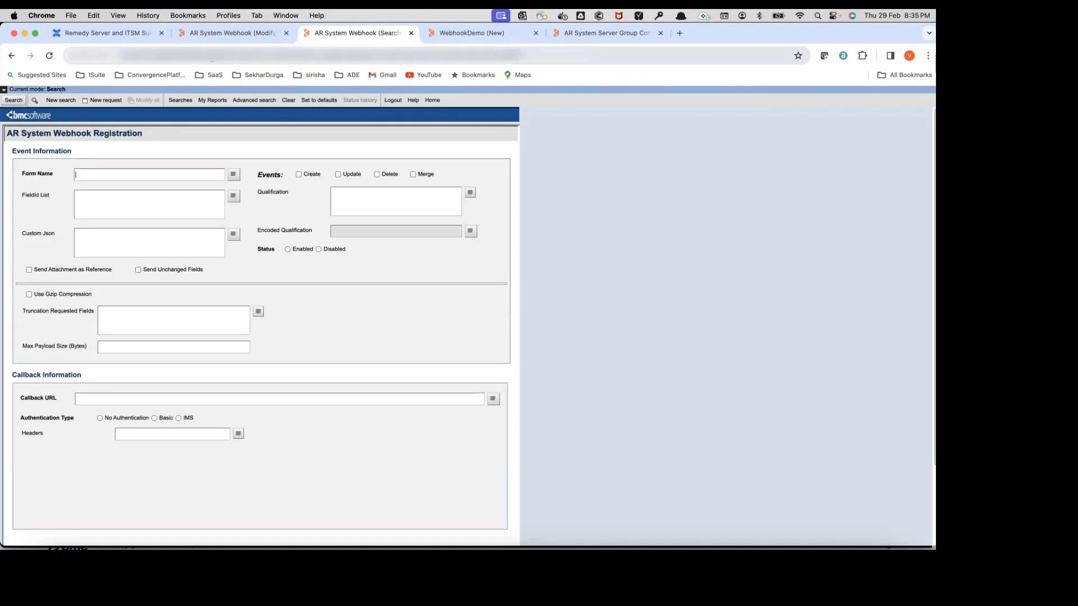
drag(286, 59, 736, 79)
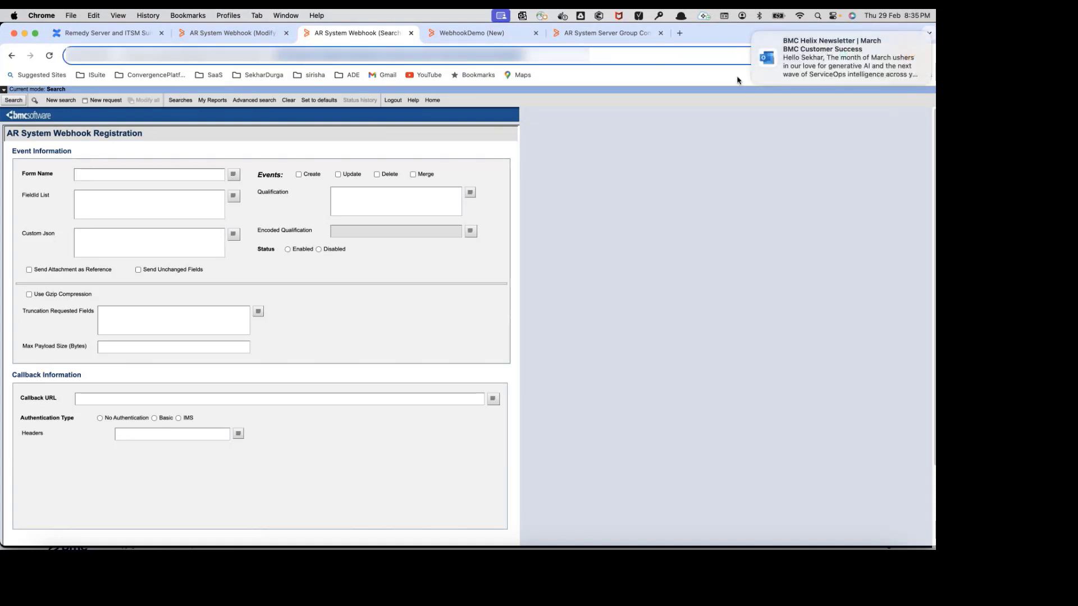
key(super+v)
click(638, 86)
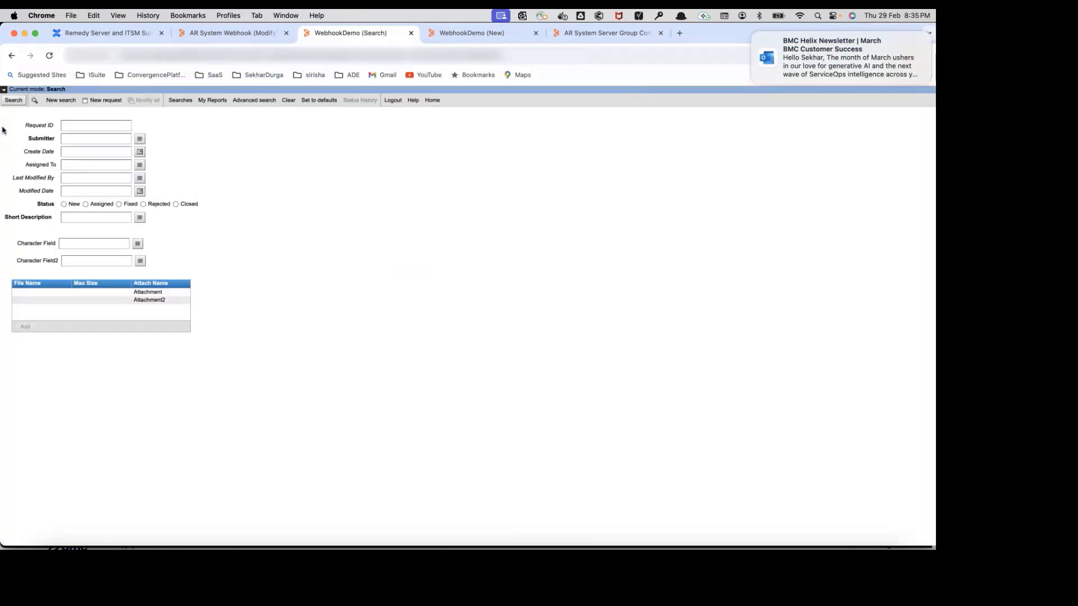
Step: Start a new WebhookDemo request with Submitter, Short Description and both character fields set to 1
click(95, 101)
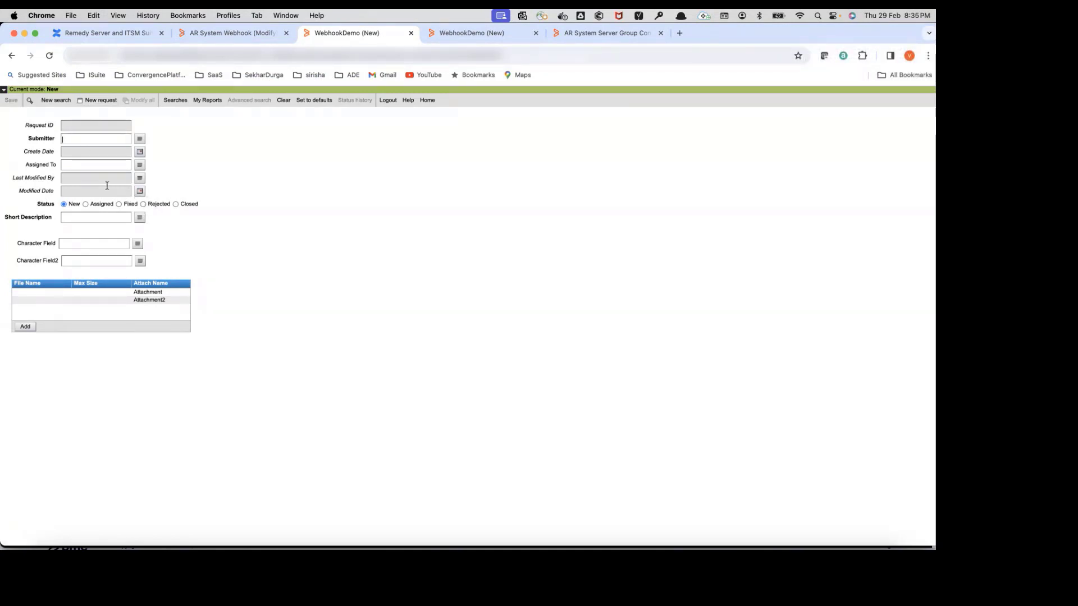
text(1)
click(76, 219)
text(1)
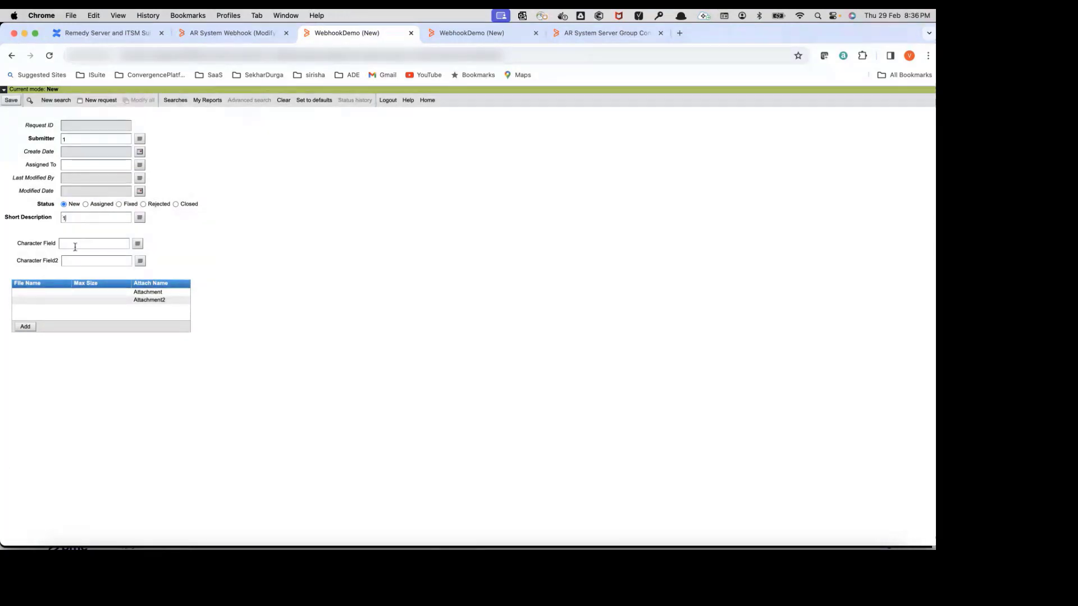
click(75, 244)
text(11)
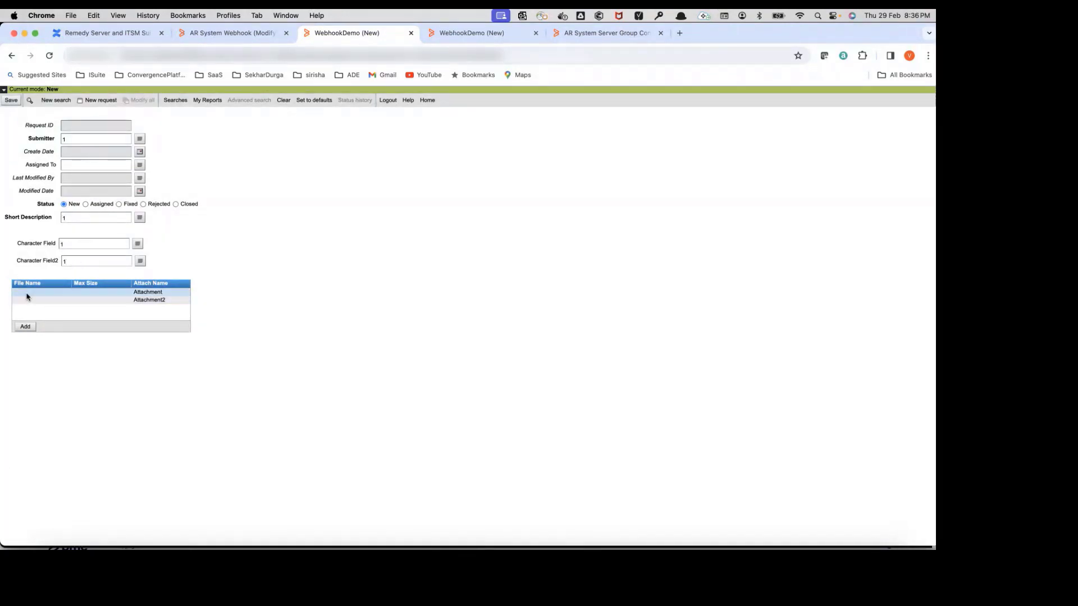
click(28, 292)
Step: Attach test1.txt from the home tmp folder as the first attachment
click(26, 326)
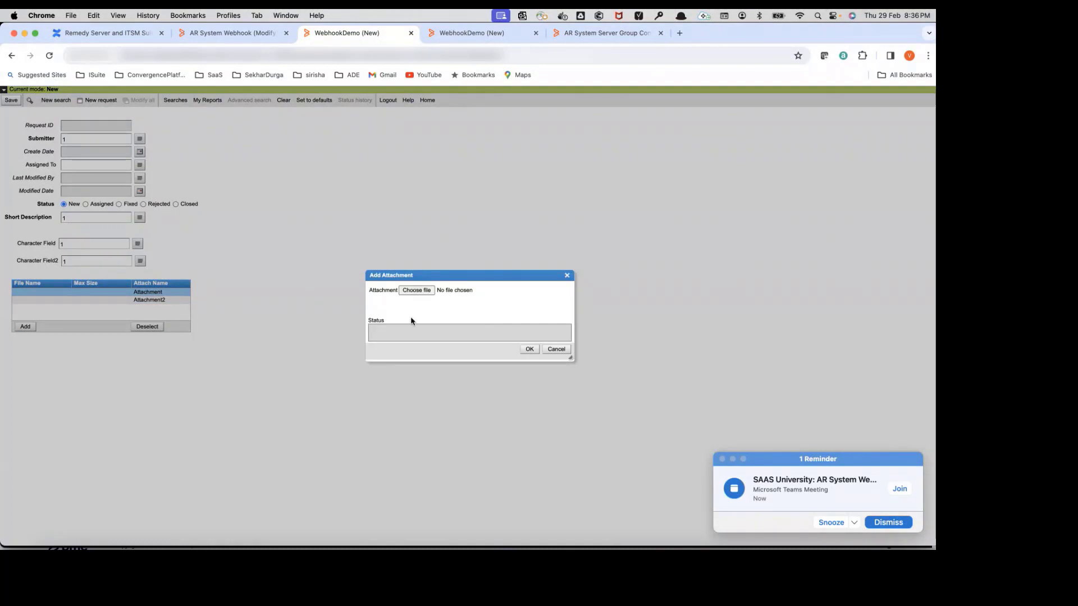
click(416, 290)
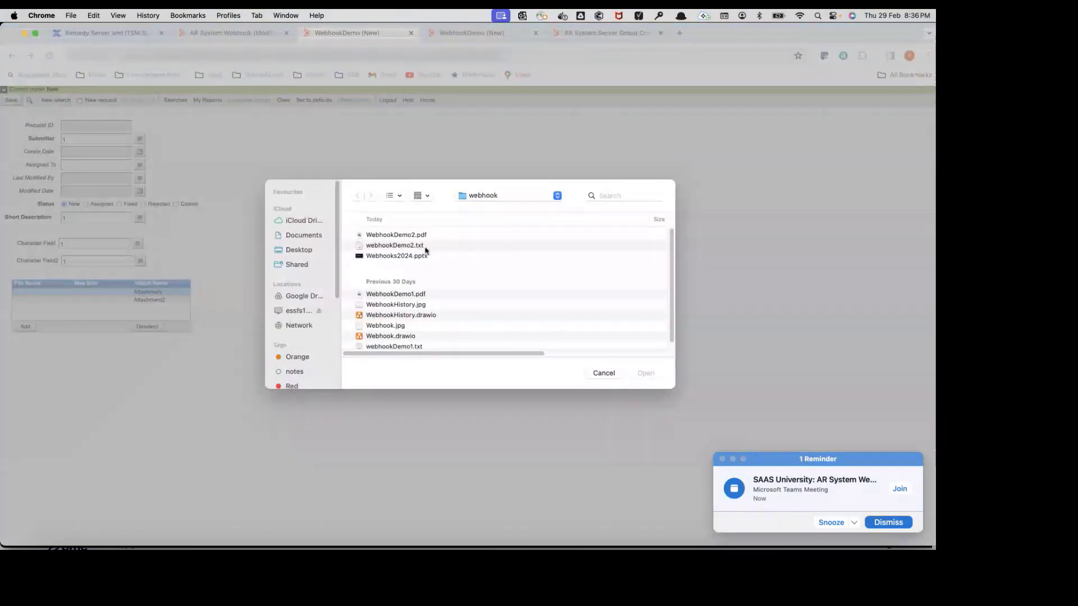
click(503, 196)
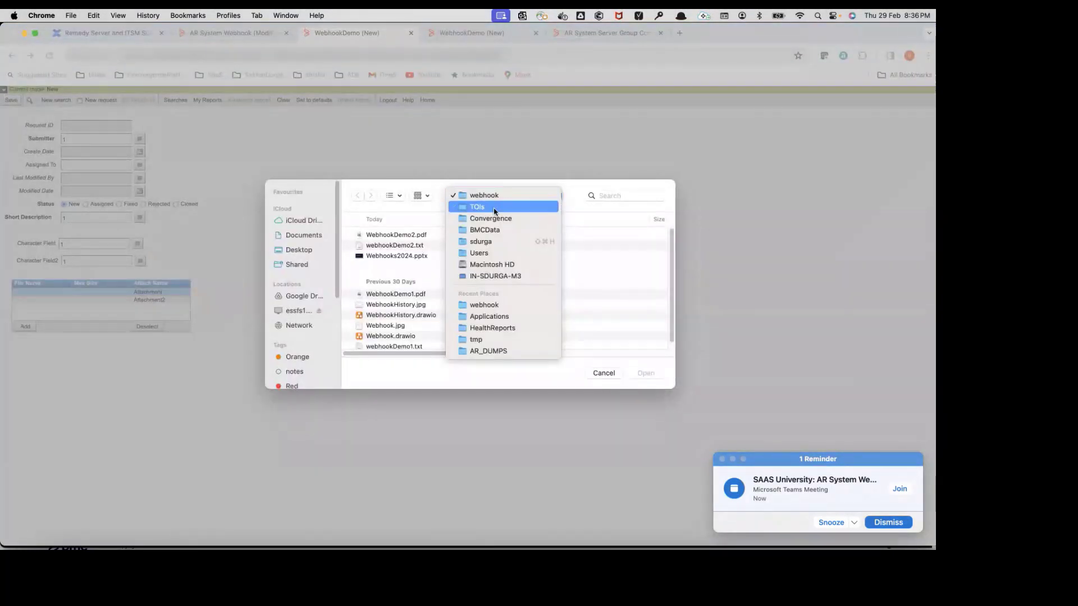
click(482, 241)
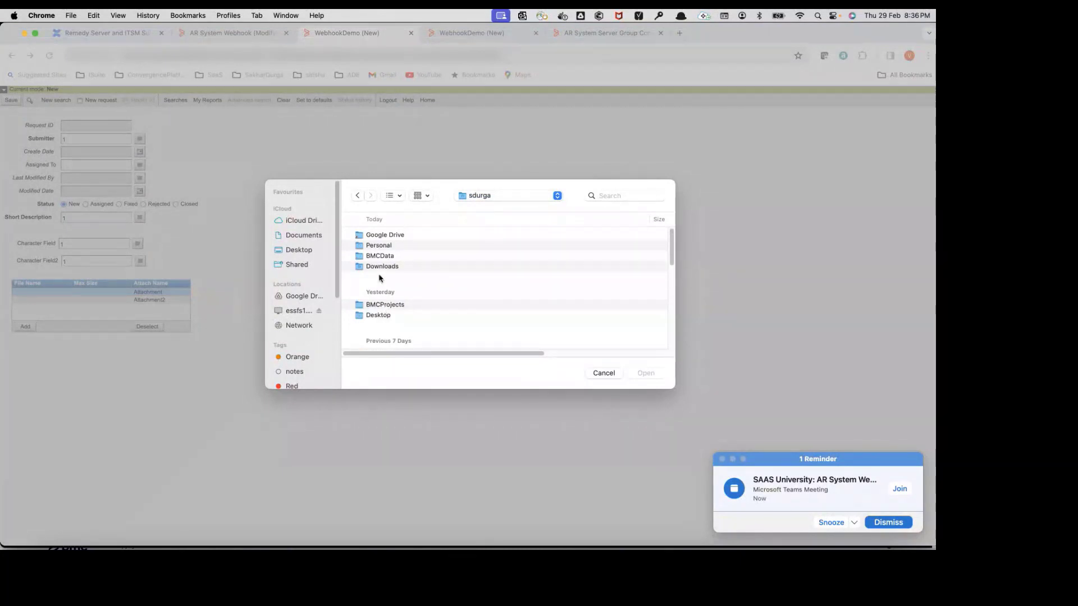
scroll(397, 294, down, 5)
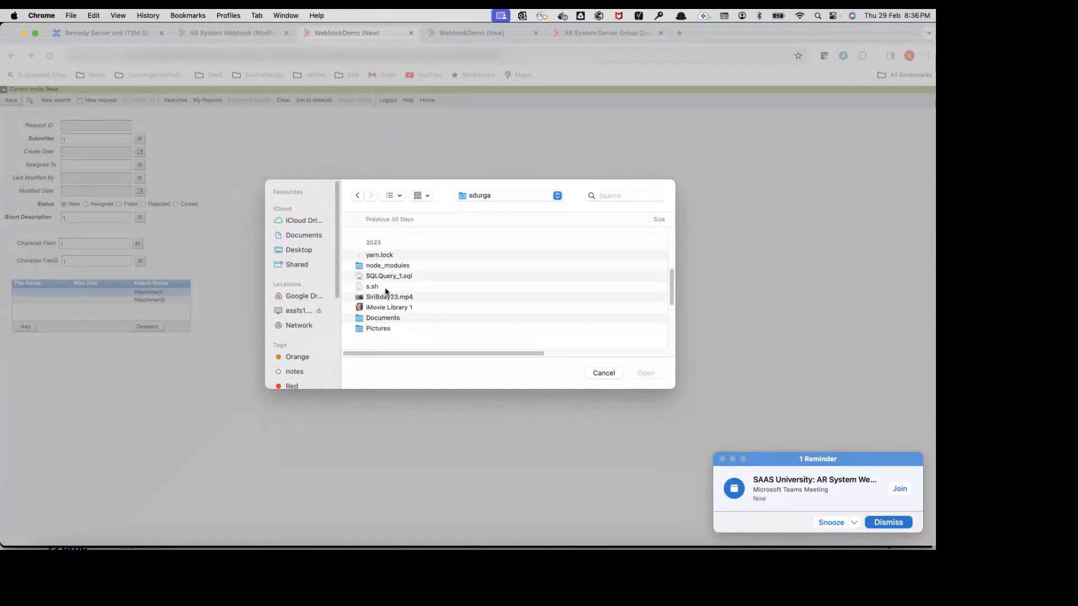
scroll(386, 292, up, 4)
double_click(373, 245)
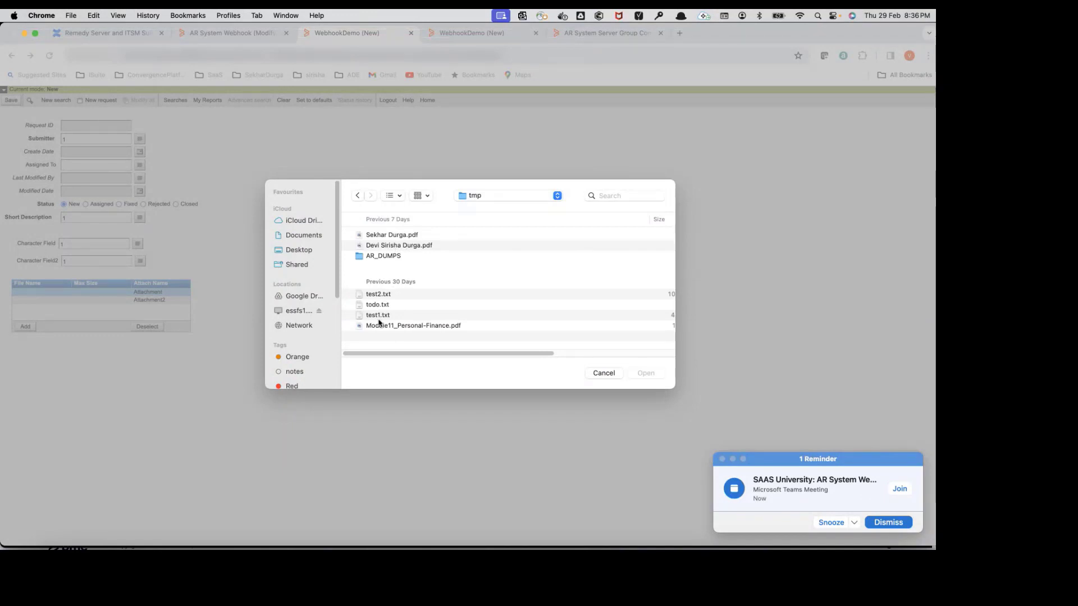
click(379, 318)
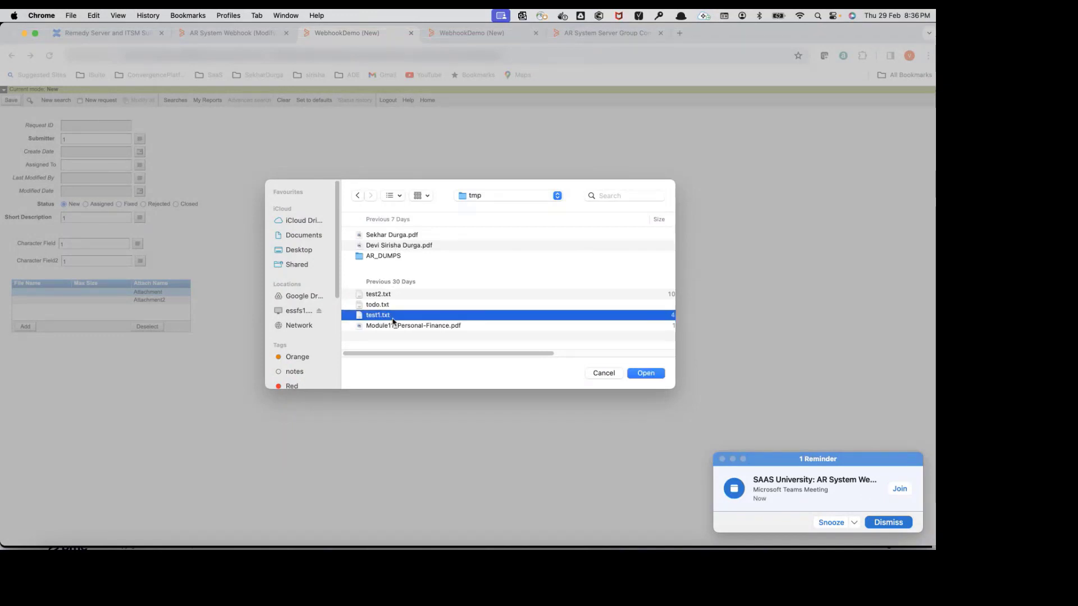
click(640, 373)
click(528, 351)
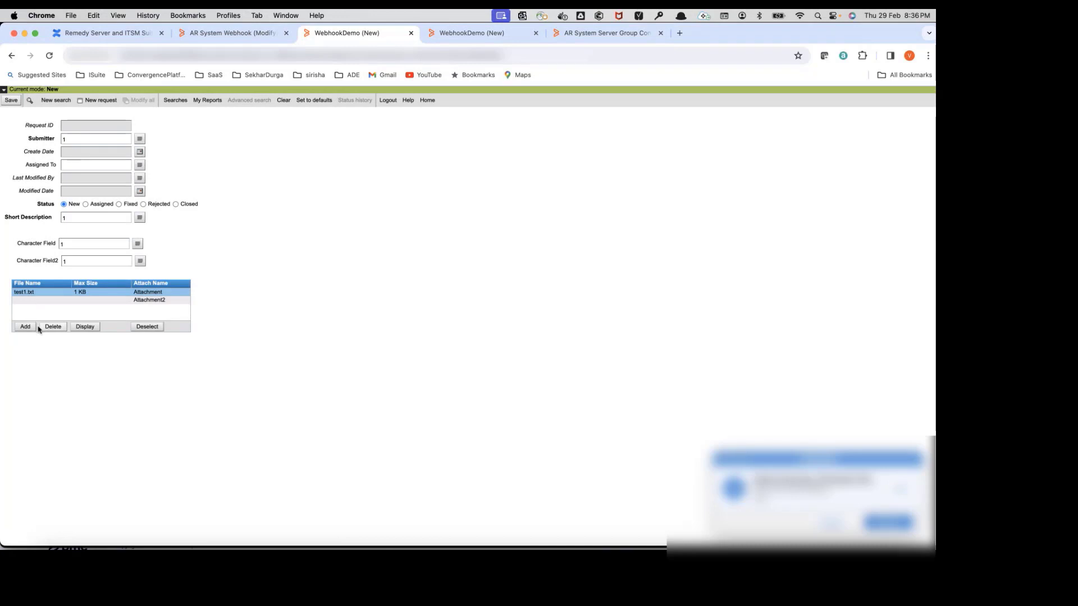
Step: Attach test2.txt as Attachment2 and save the new WebhookDemo entry
click(23, 302)
click(25, 326)
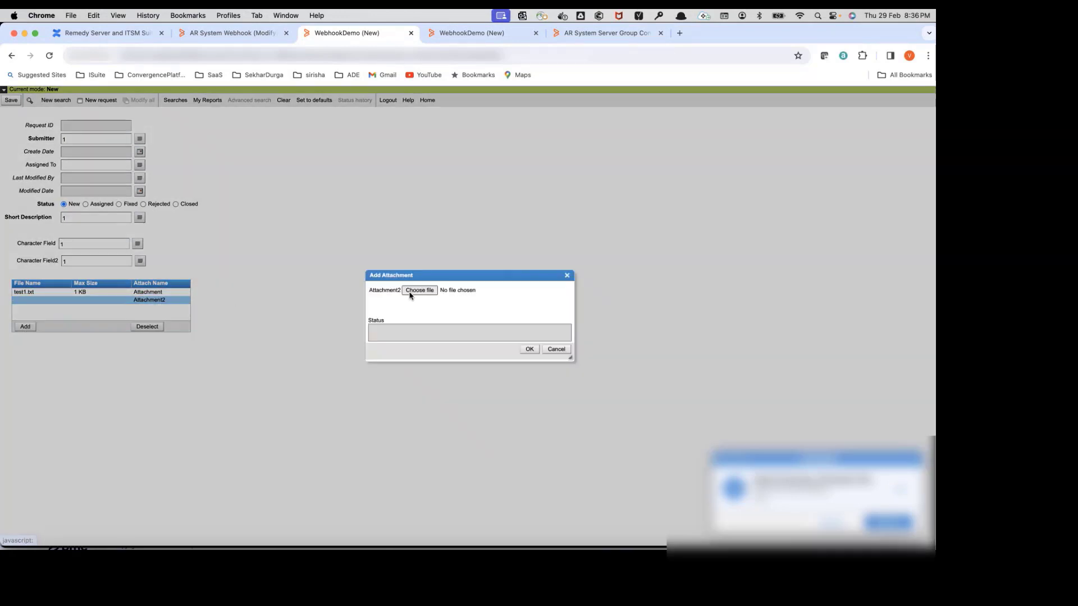
click(414, 291)
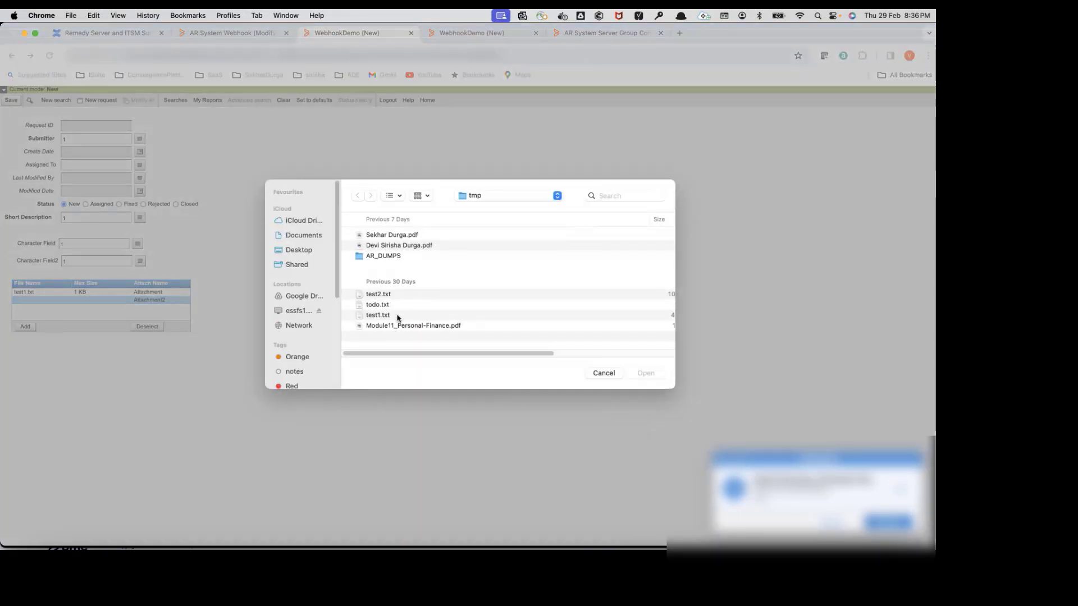
click(380, 294)
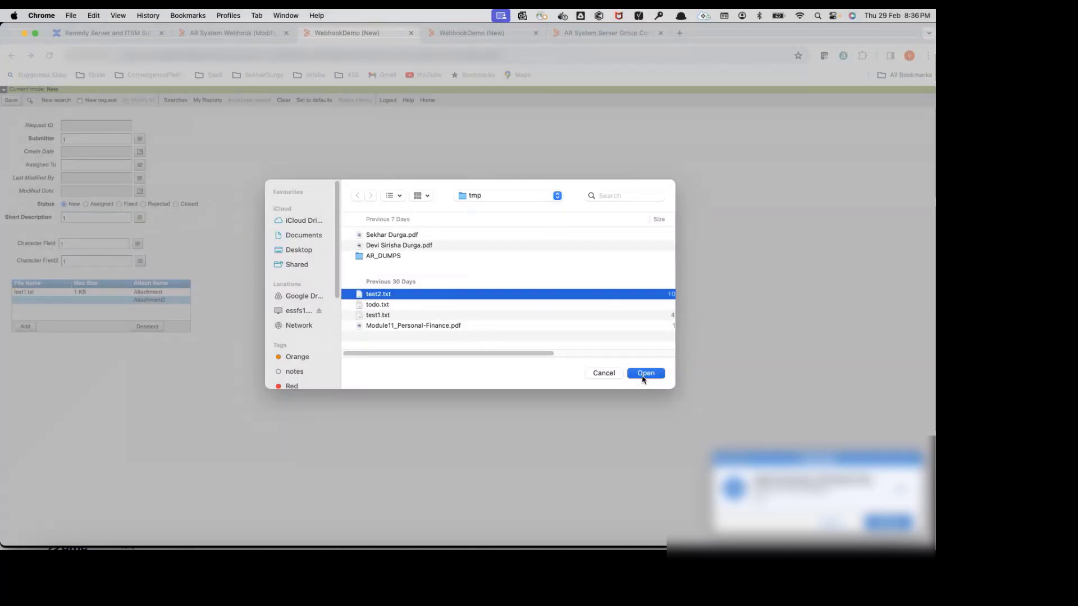
click(643, 374)
click(528, 351)
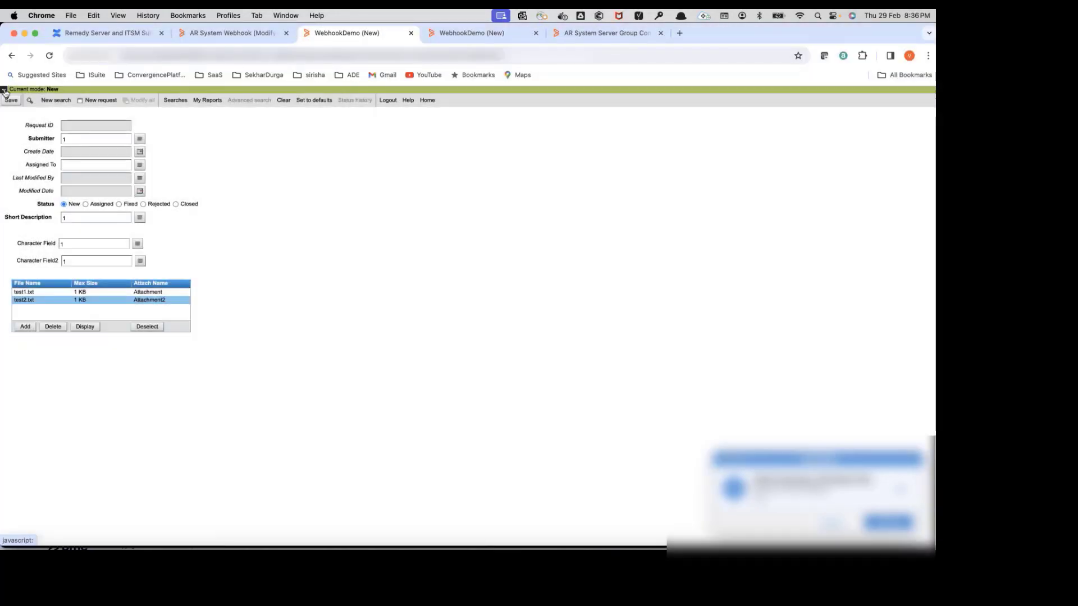
click(6, 96)
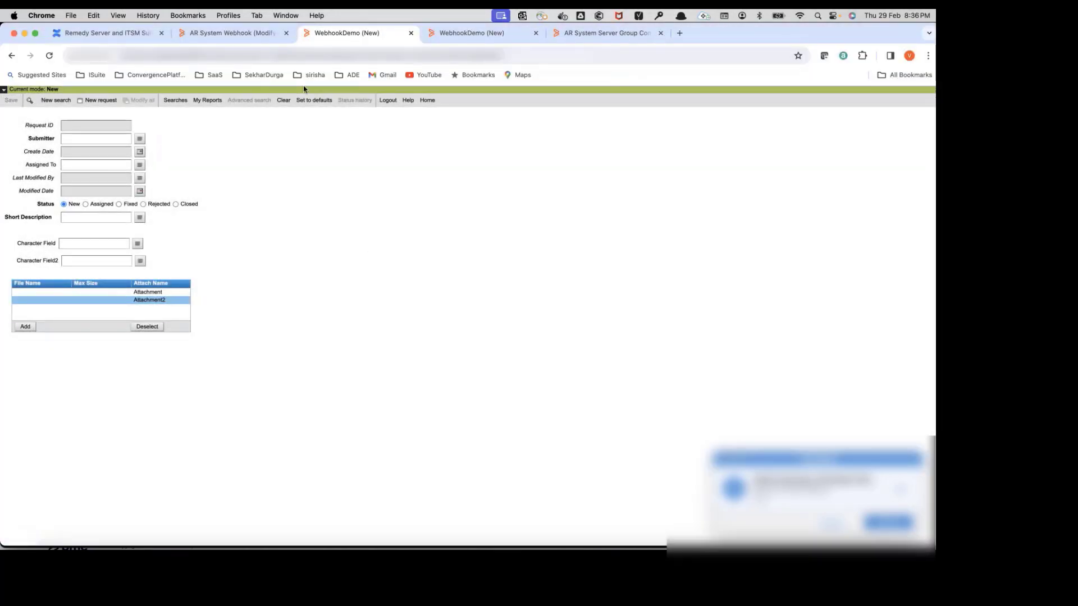
Step: Switch back to the AR System Webhook registrations tab
click(255, 34)
right_click(255, 35)
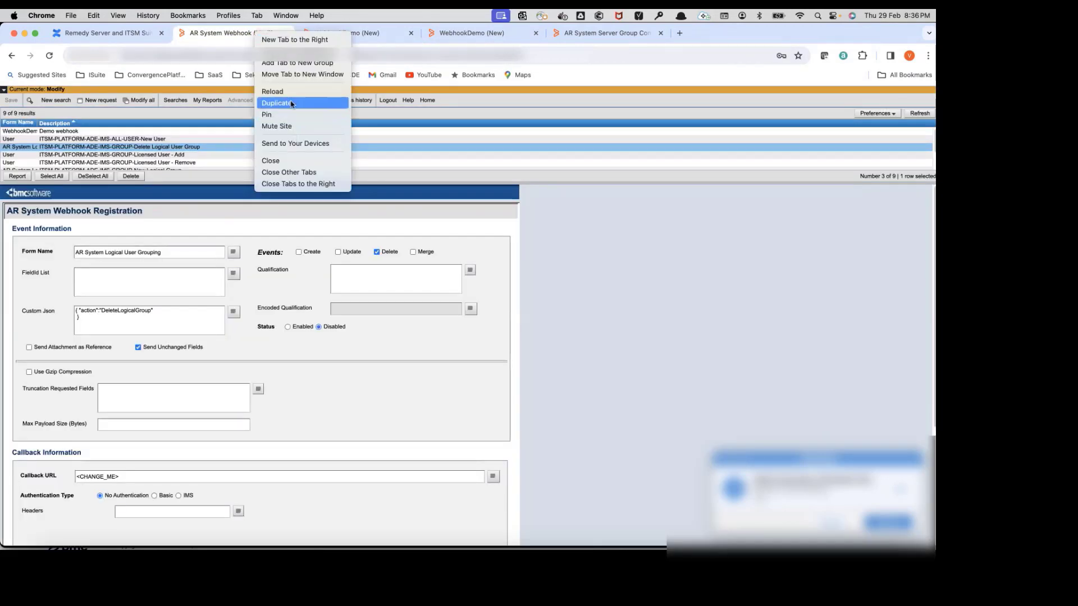
click(320, 451)
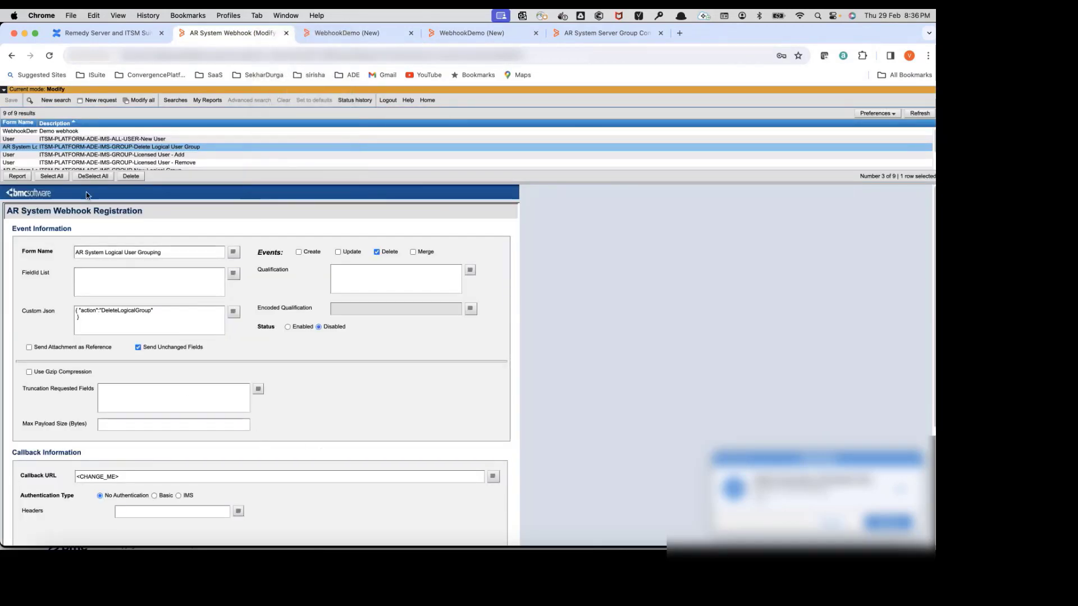
scroll(101, 157, down, 2)
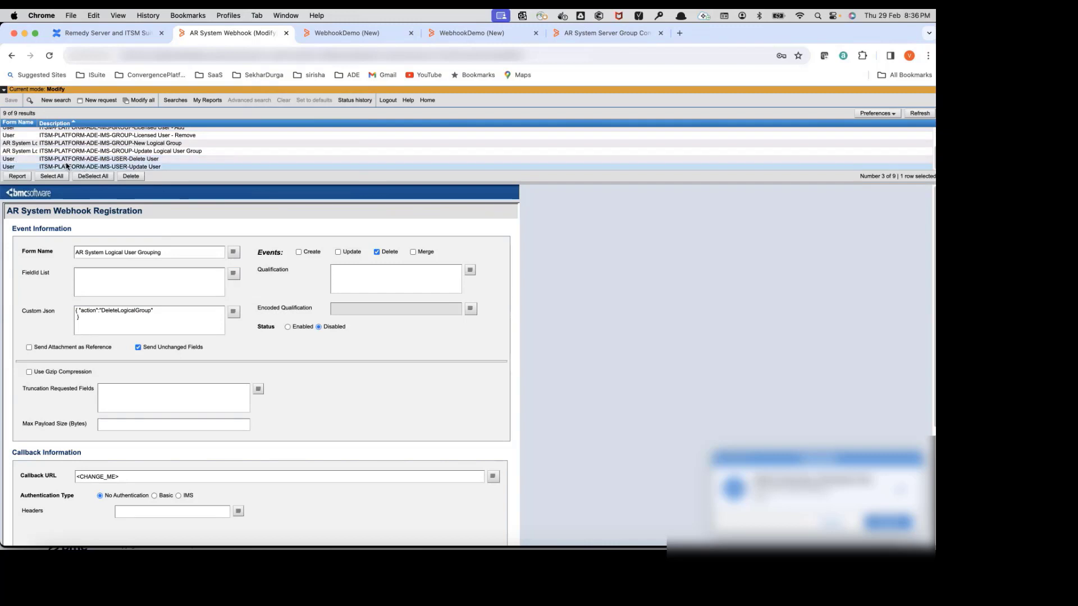
scroll(101, 161, up, 2)
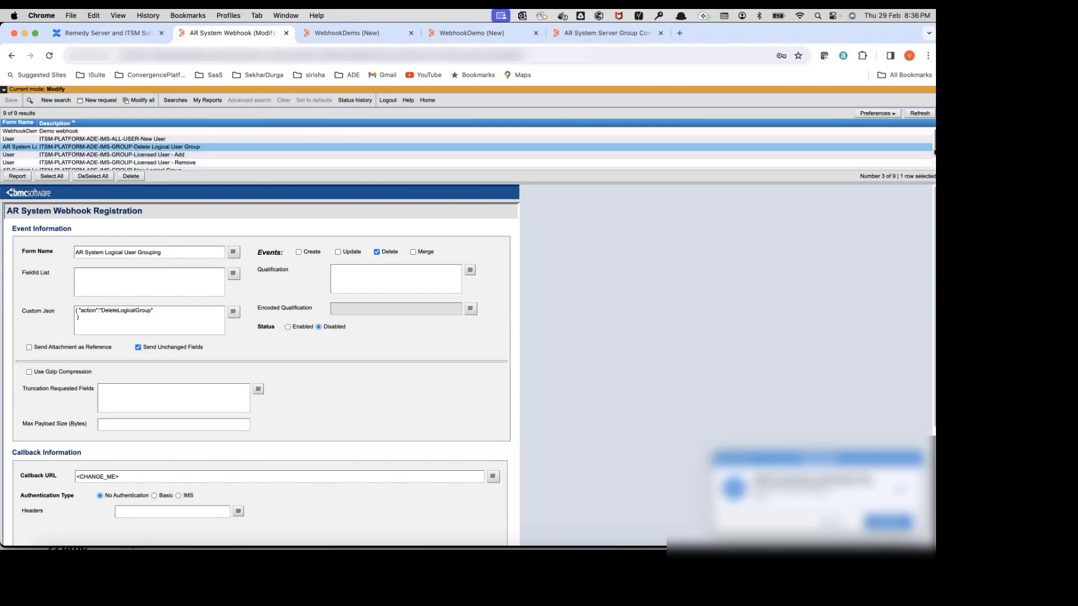
scroll(933, 151, down, 2)
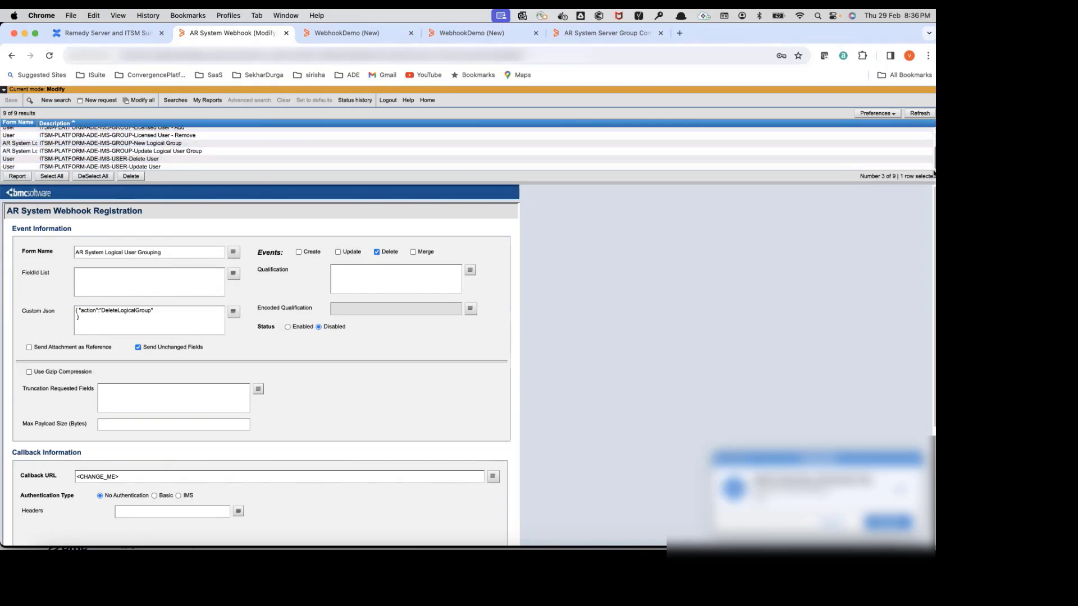
Step: Load the WebhookDemo registration and select its callback URL with port 9000
click(106, 167)
scroll(98, 146, up, 3)
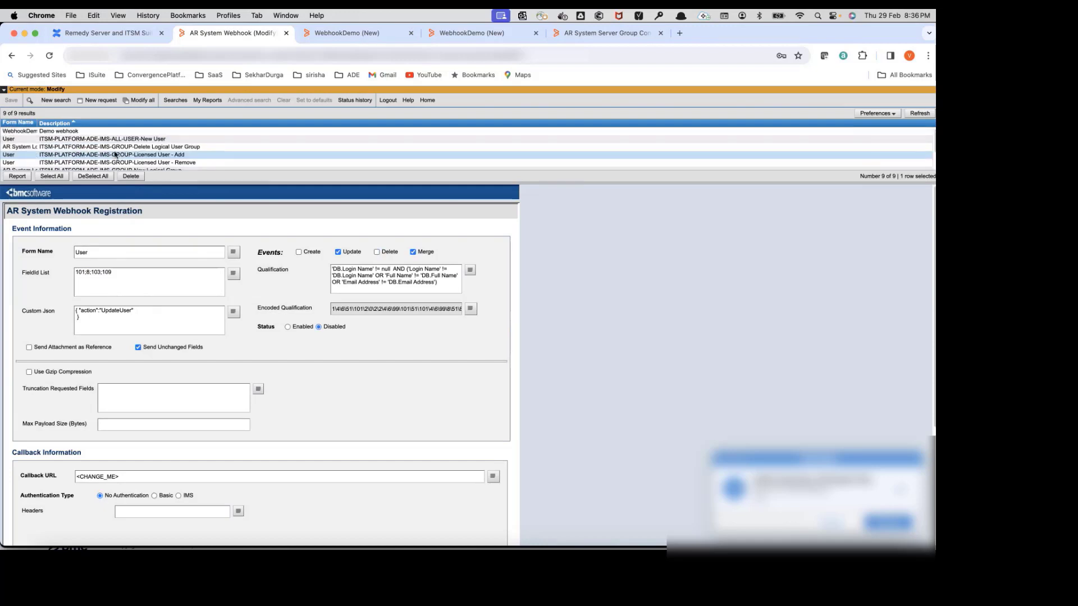
click(84, 132)
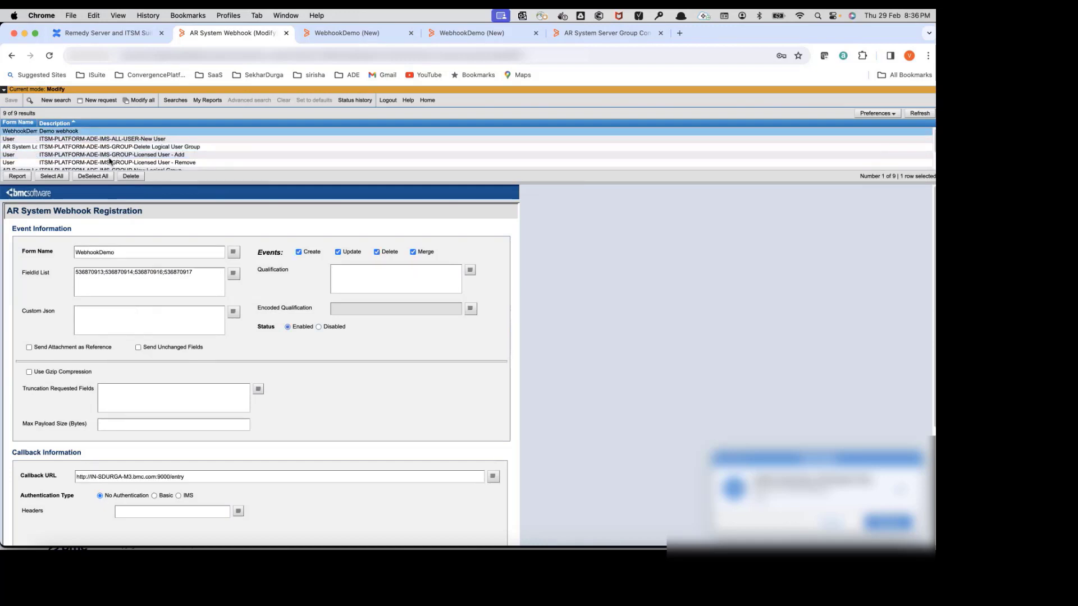
double_click(165, 476)
drag(198, 476, 37, 475)
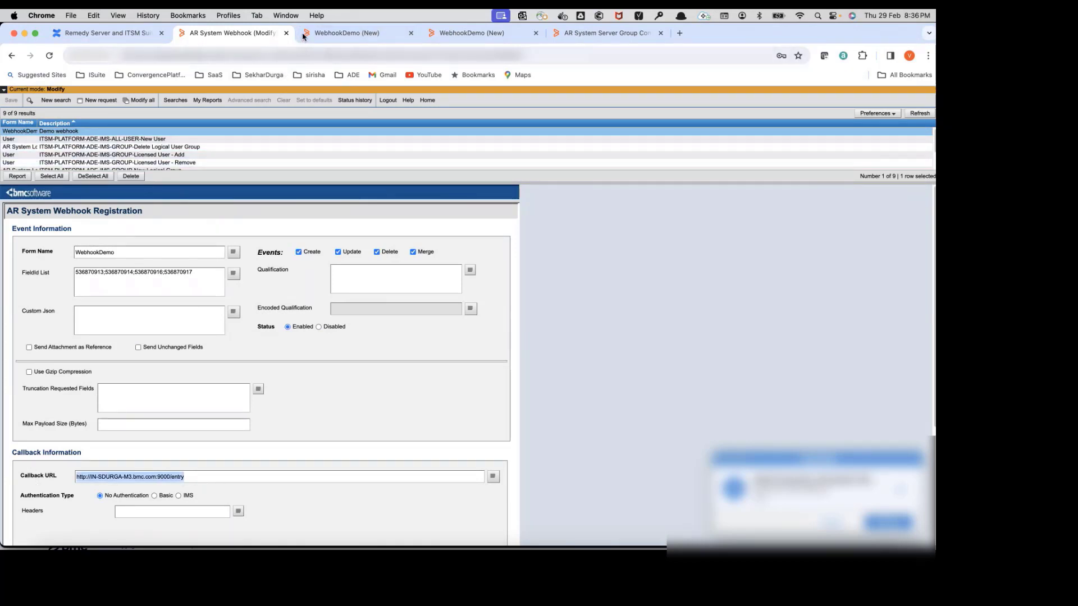
Step: Duplicate the management console tab and go to the Webhook Pending Attachment form URL
click(648, 35)
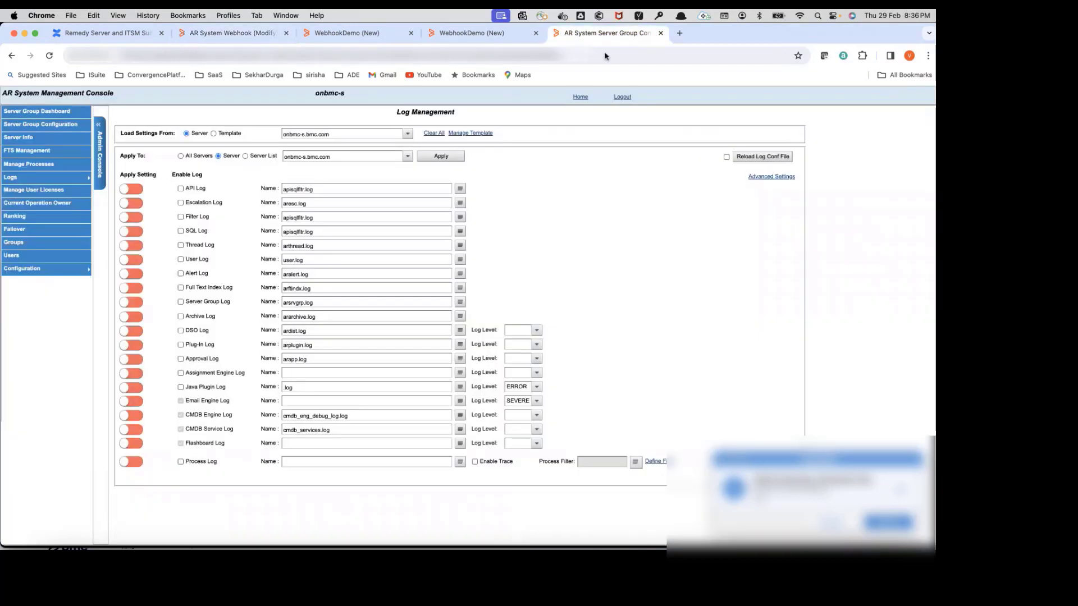
right_click(642, 36)
click(694, 108)
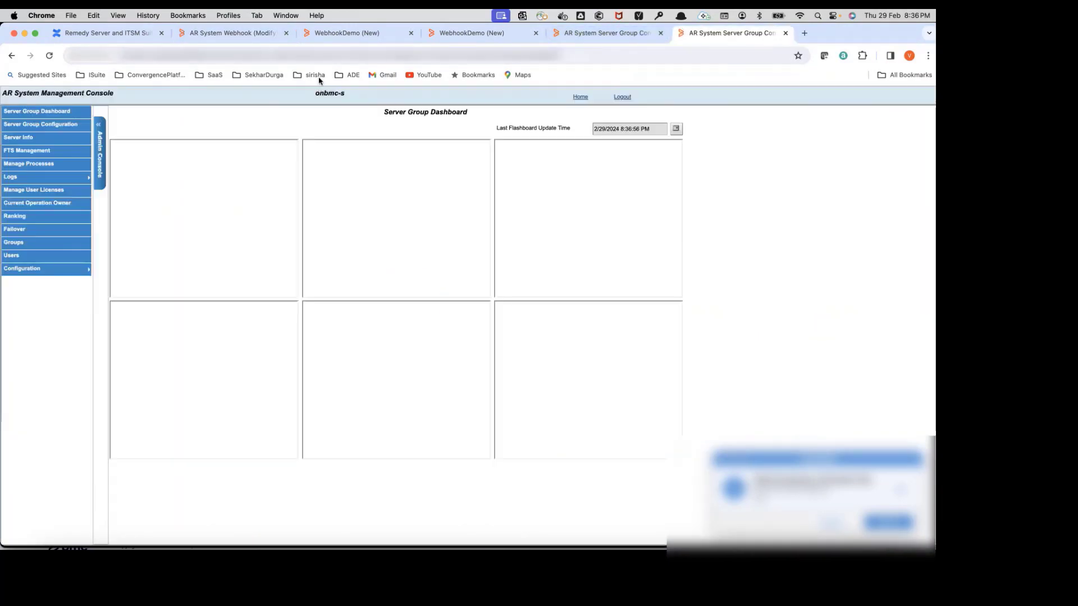
click(288, 61)
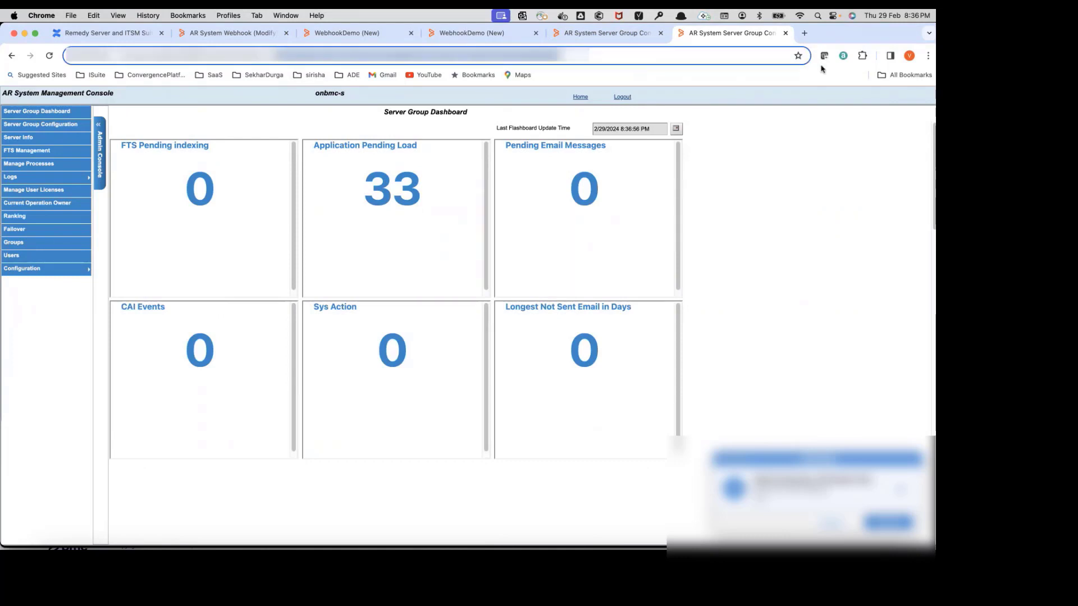
text(clm-pun-sqc2va:8080/arsys/forms/onbmc-s/AR+System+Webhook Pending)
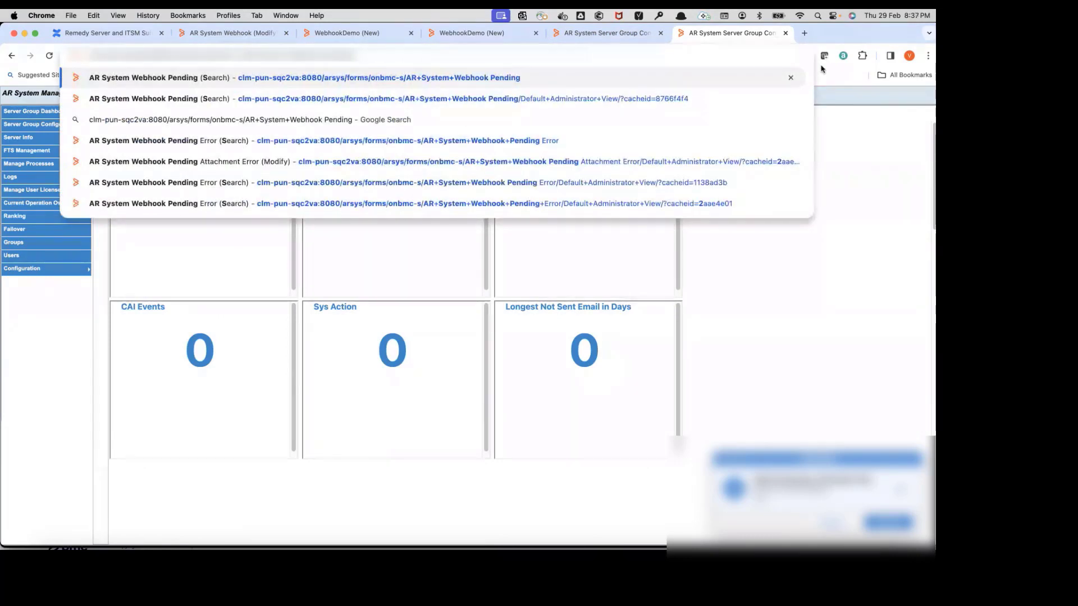
text(Att)
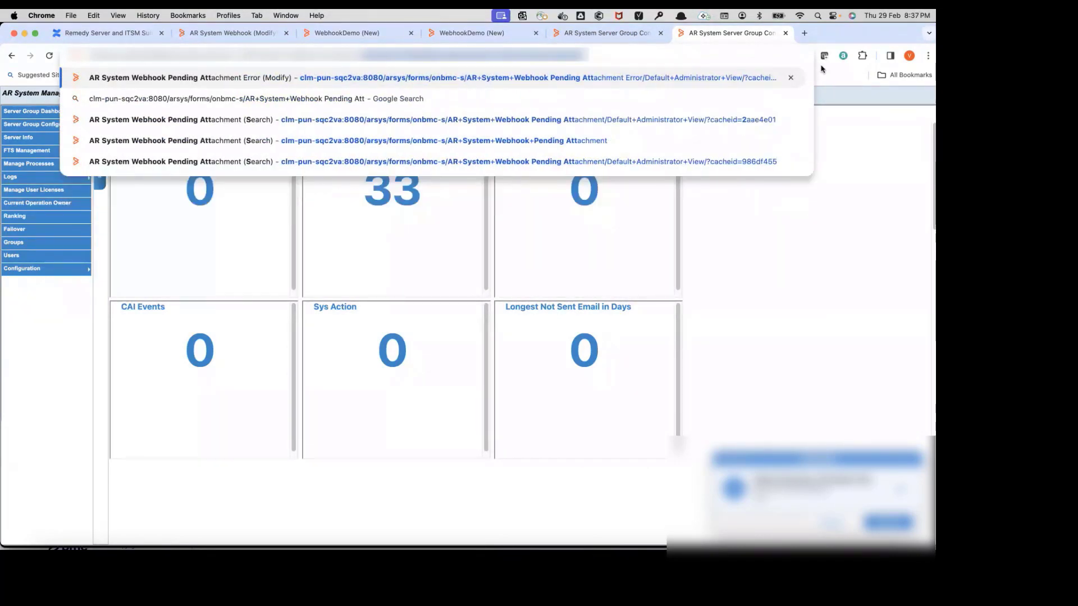
click(400, 59)
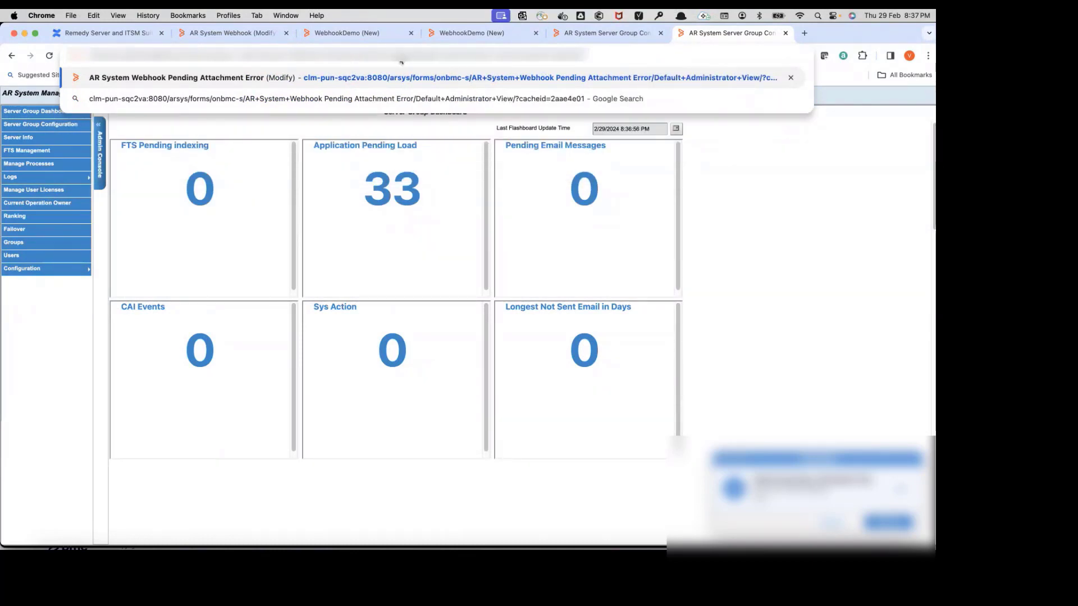
drag(400, 59, 622, 67)
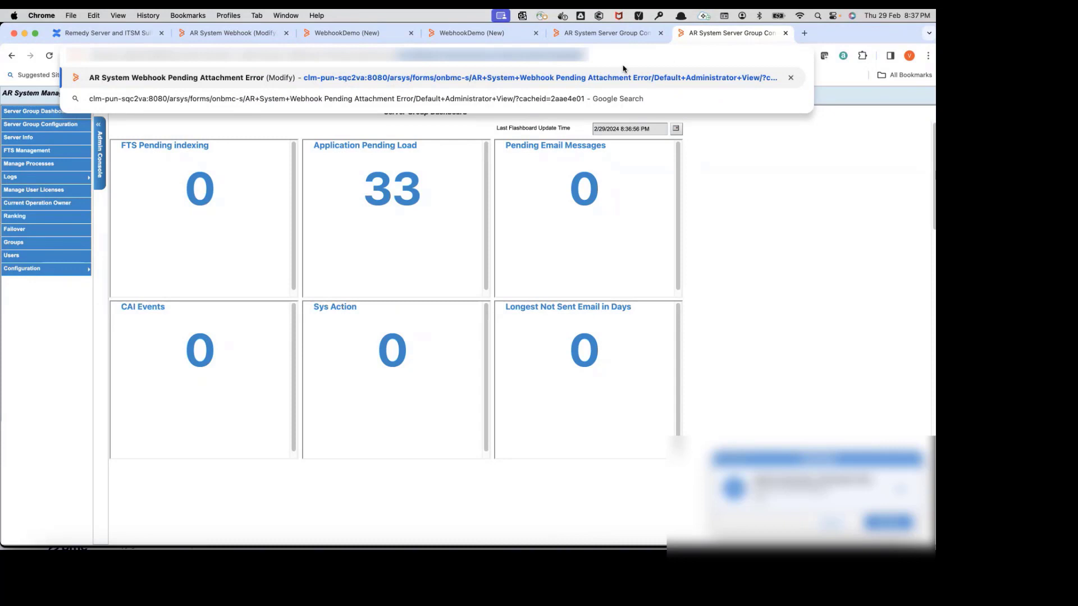
key(Return)
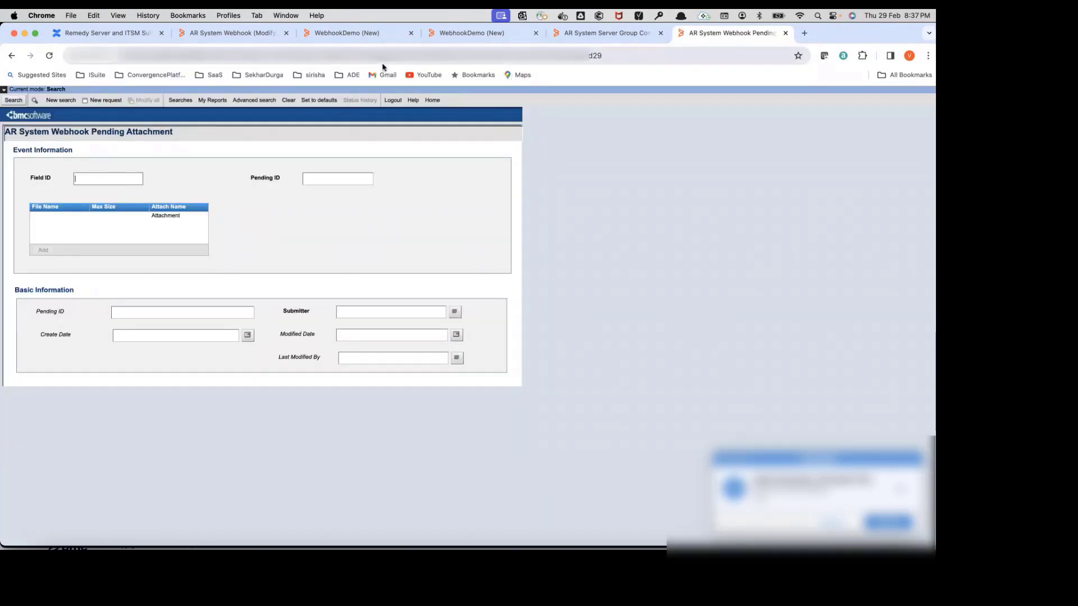
Step: Run an initial pending attachment search and dismiss the nondigit character error
drag(276, 57, 380, 58)
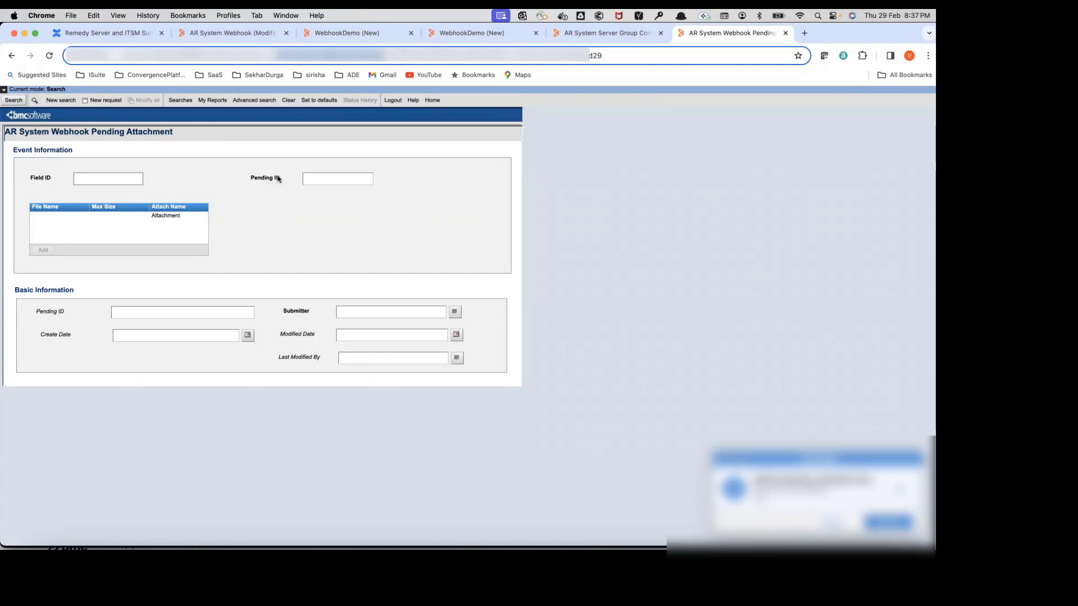
click(115, 183)
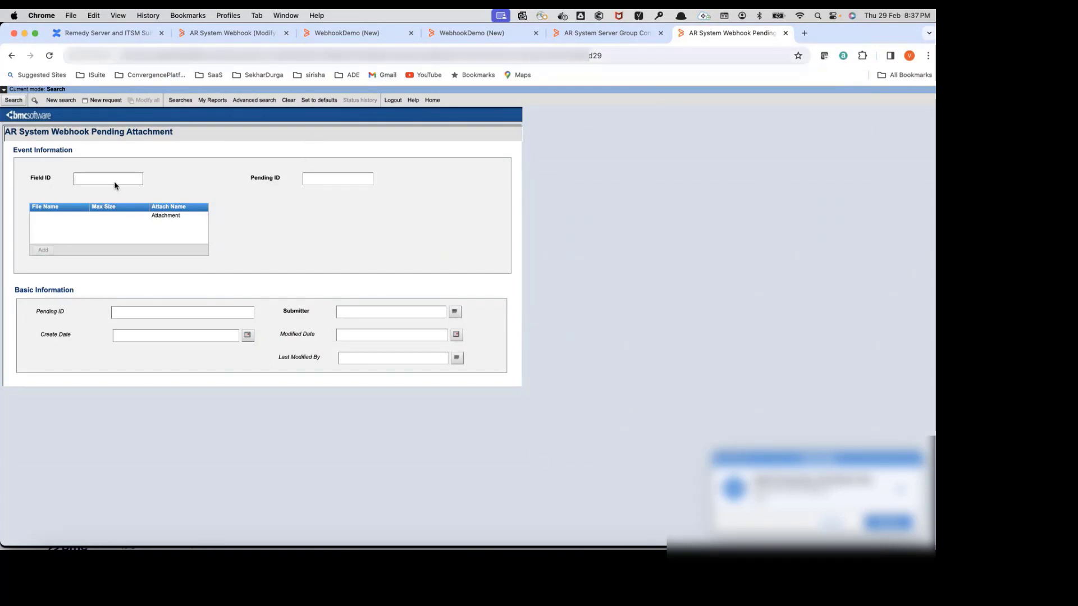
click(359, 180)
click(13, 100)
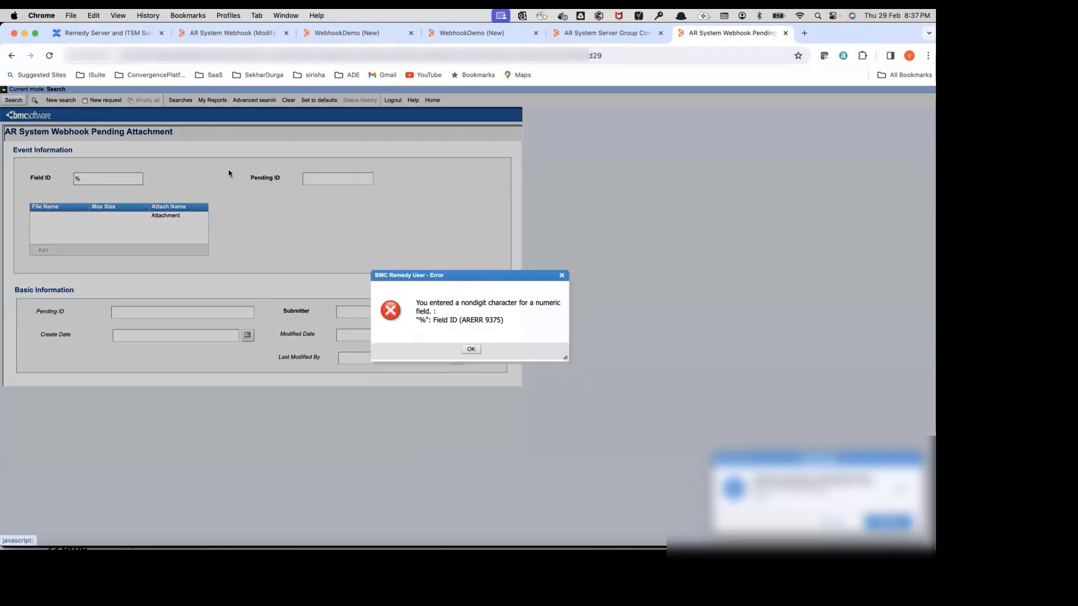
click(469, 349)
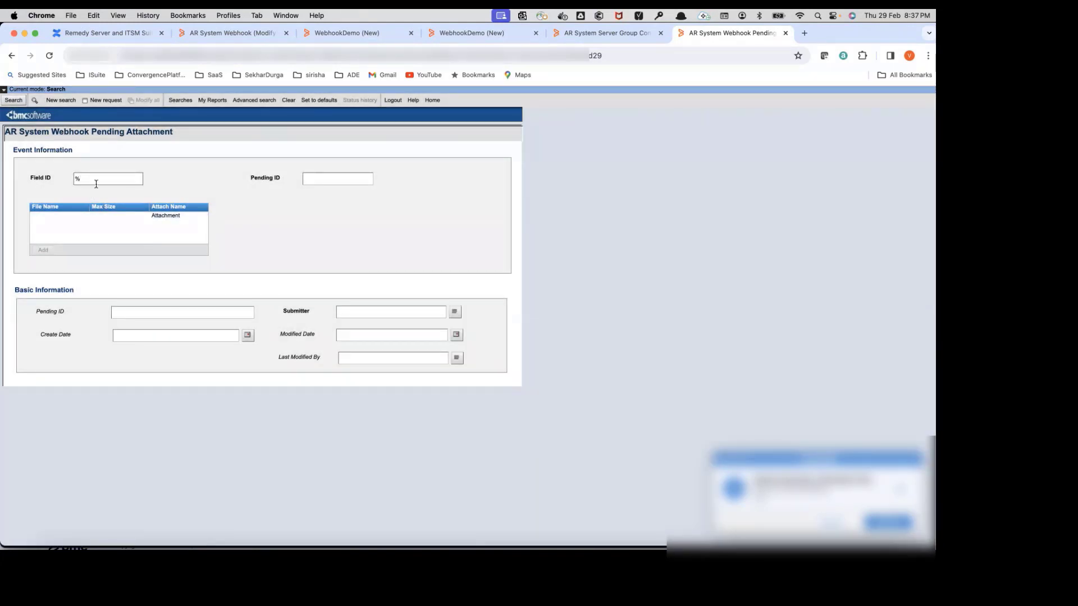
Step: Search with % as the Pending ID to list both pending attachment records
key(BackSpace)
click(310, 182)
text(%)
click(60, 101)
click(16, 102)
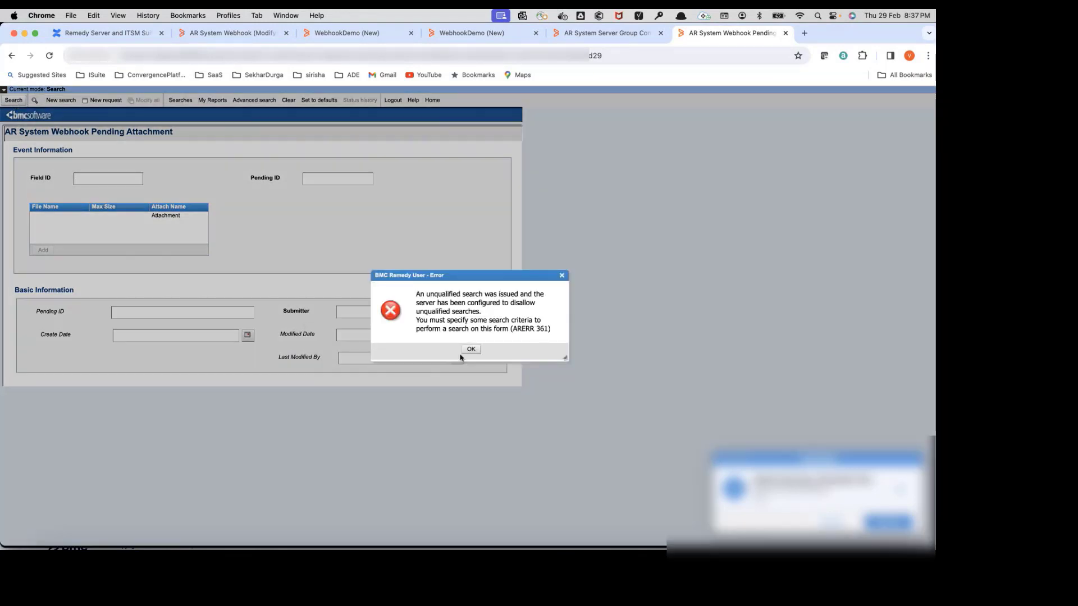
click(469, 349)
text(%)
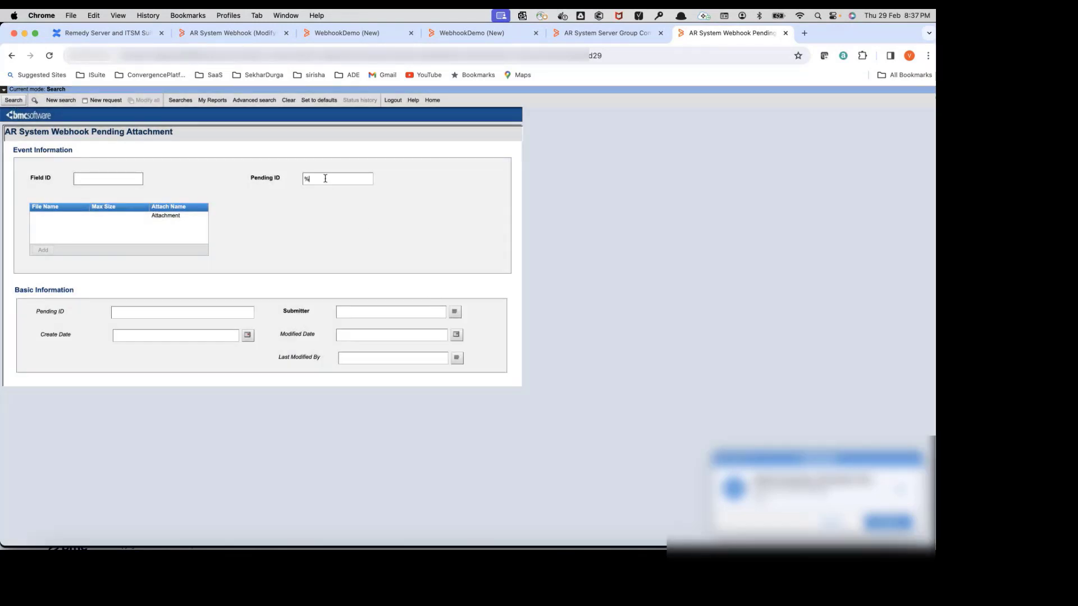
click(12, 100)
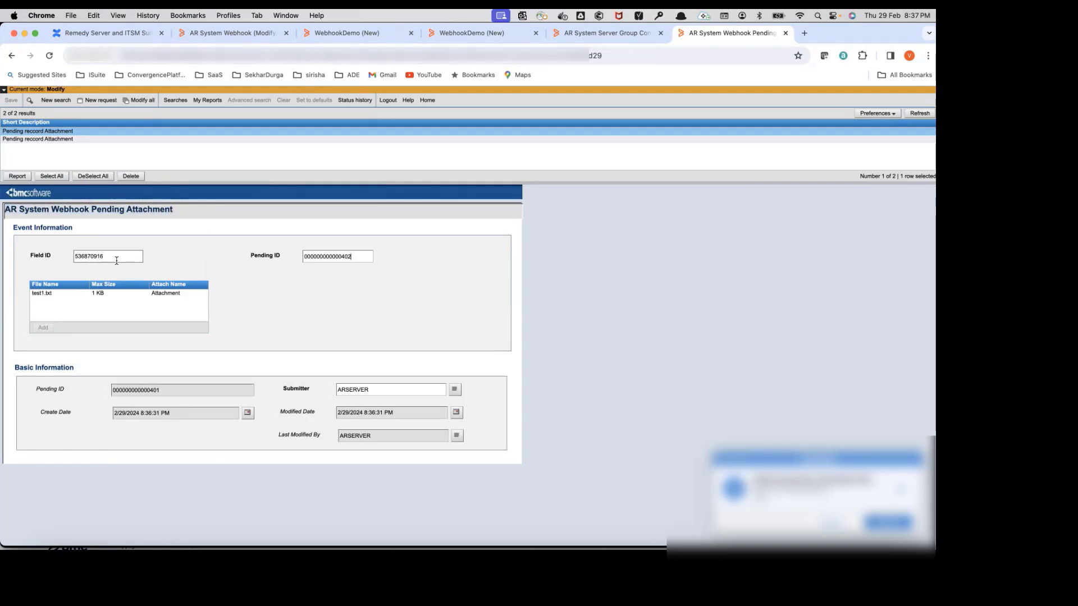
Step: Compare the two pending attachment records, field IDs 536870916 and 536870917
drag(116, 258, 74, 259)
click(65, 139)
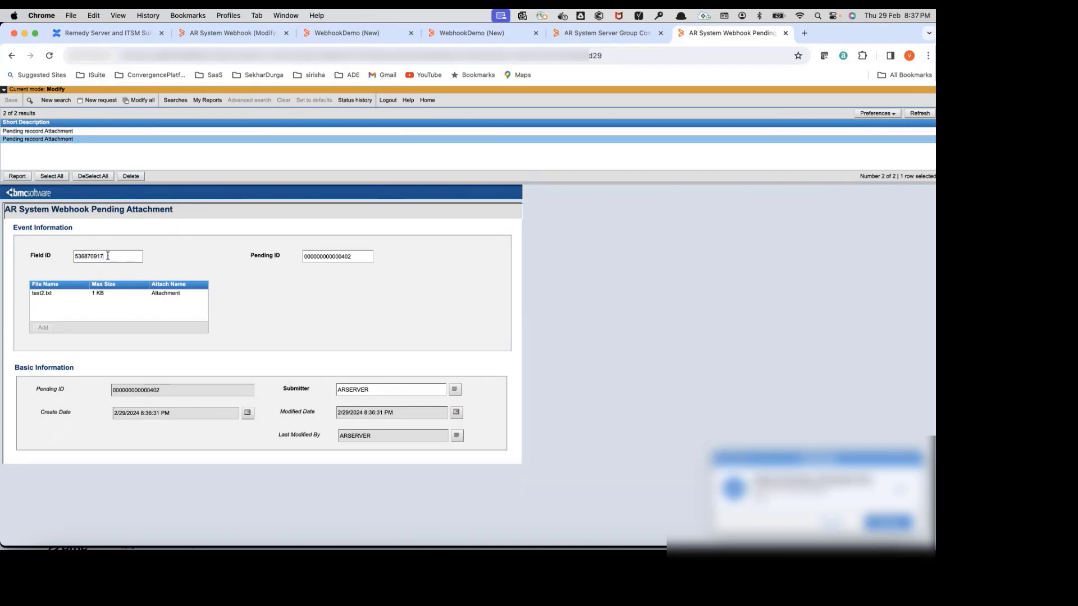
drag(108, 256, 41, 256)
click(79, 133)
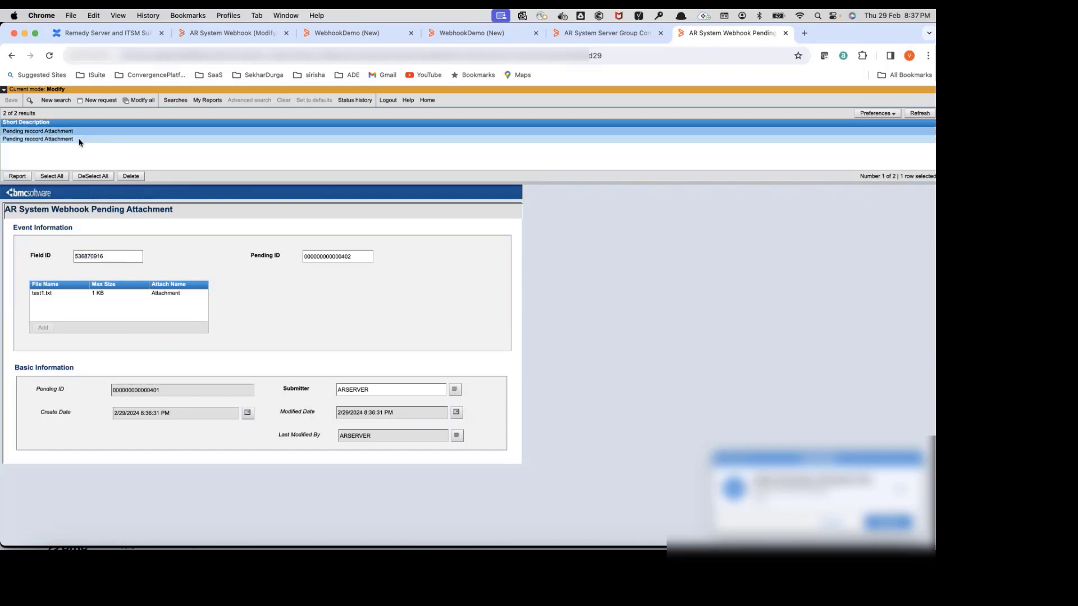
click(79, 140)
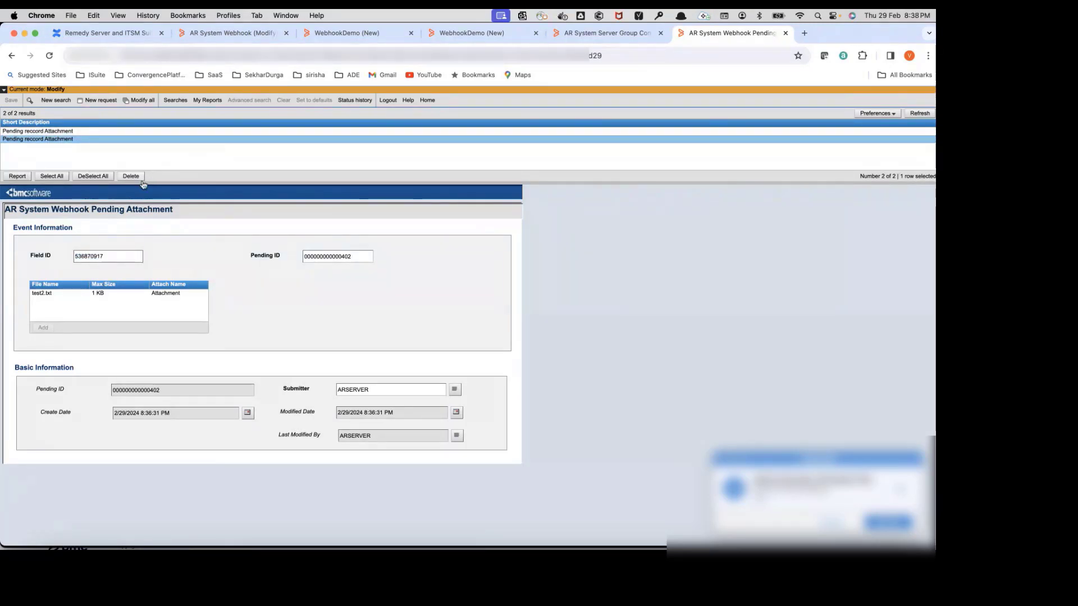
Step: Select the AR System Webhook Pending Attachment form title and place the cursor in the address
drag(92, 211, 186, 212)
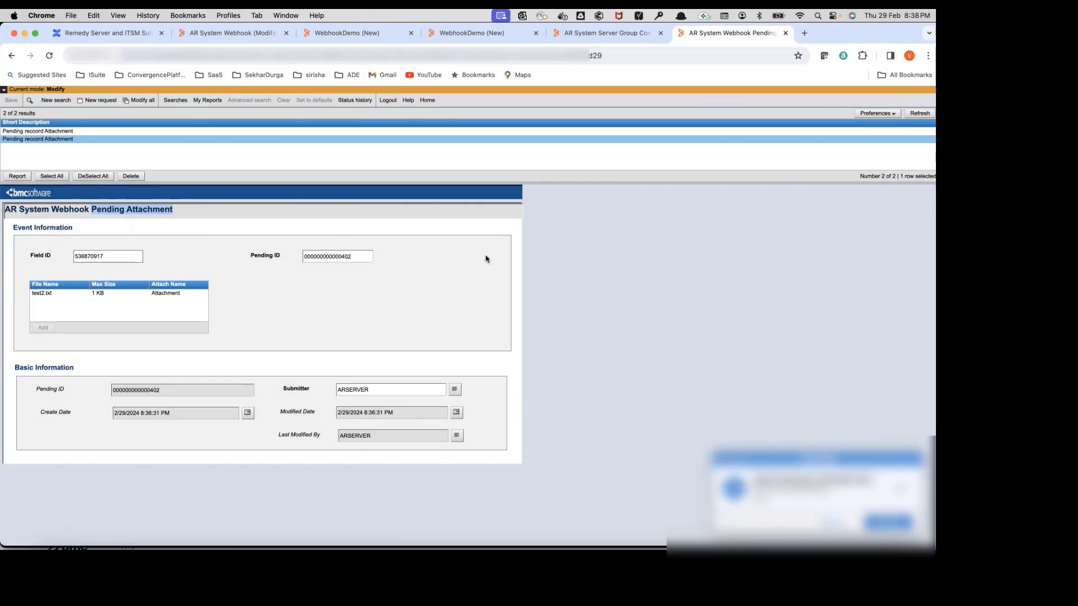
click(6, 212)
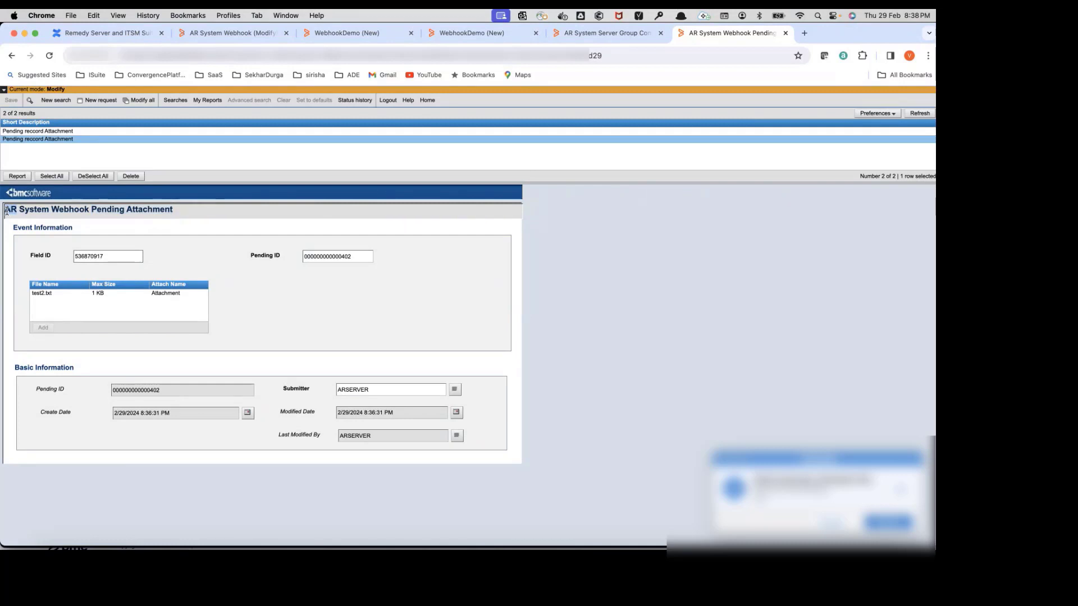
drag(7, 211, 130, 214)
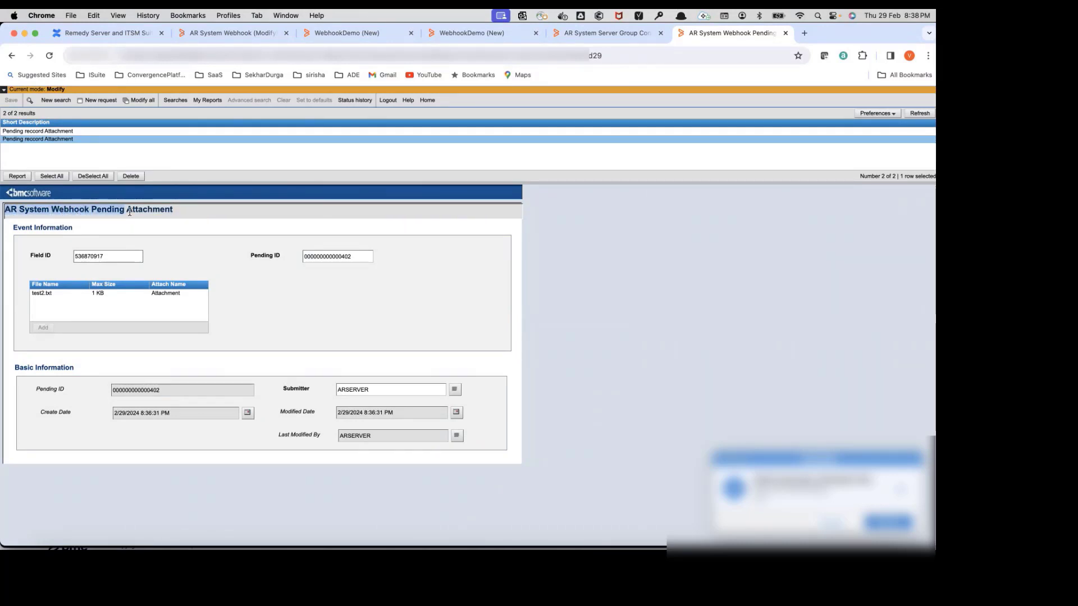
drag(129, 212, 177, 248)
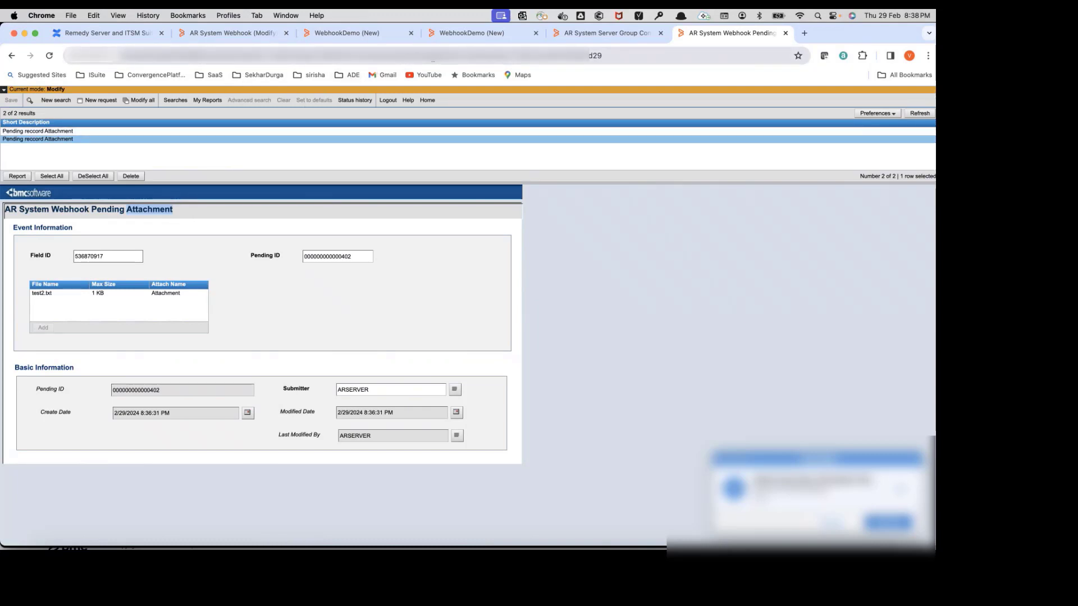
click(429, 61)
click(394, 61)
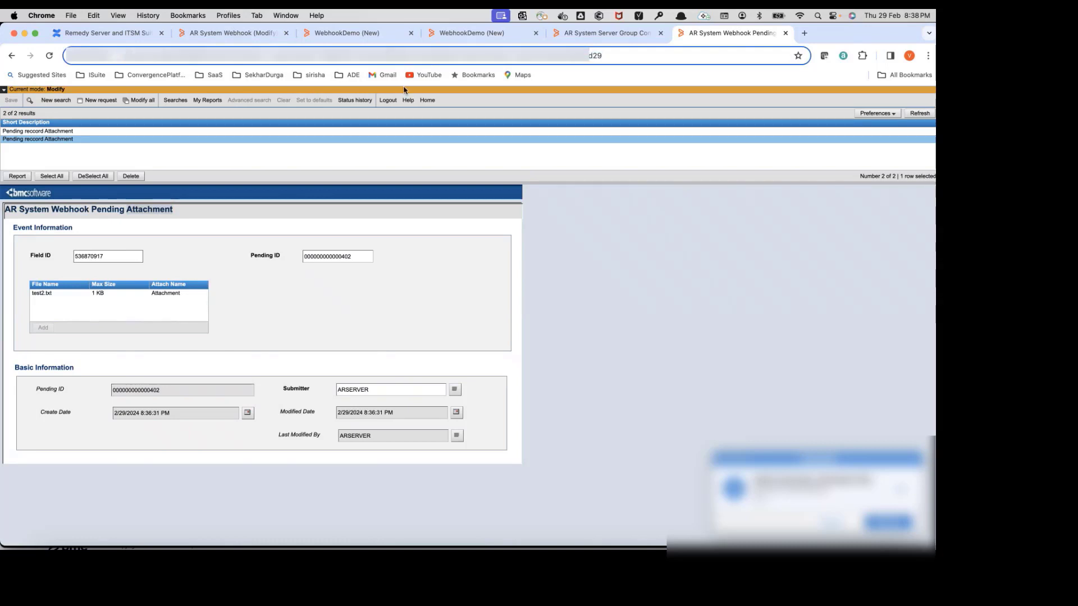
Step: Point the address at the AR System Webhook Pending Attachment Error form, correcting the mistyped name
text(Error)
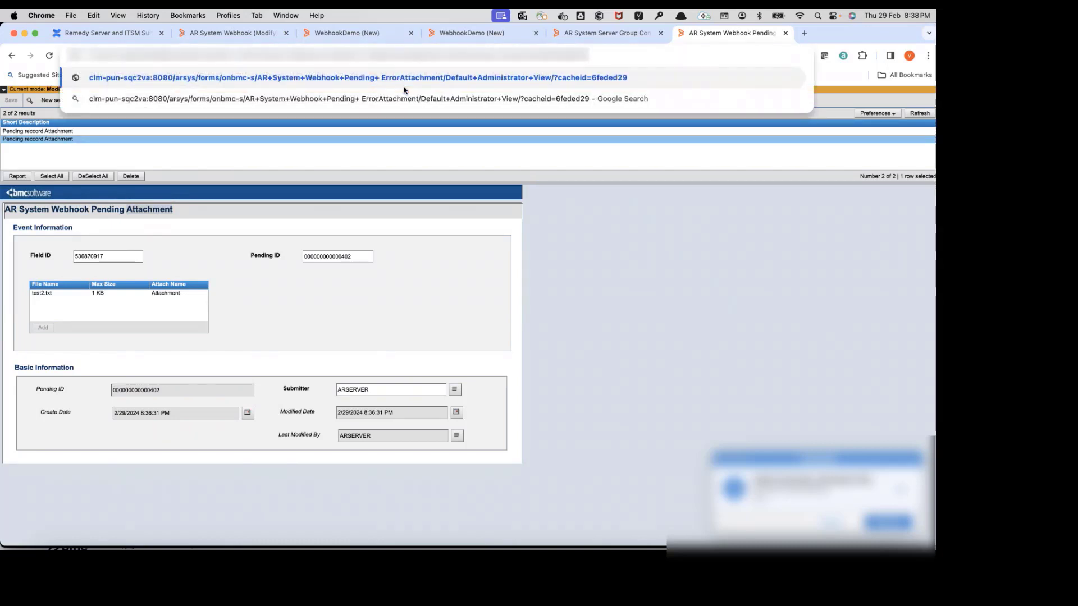
key(Return)
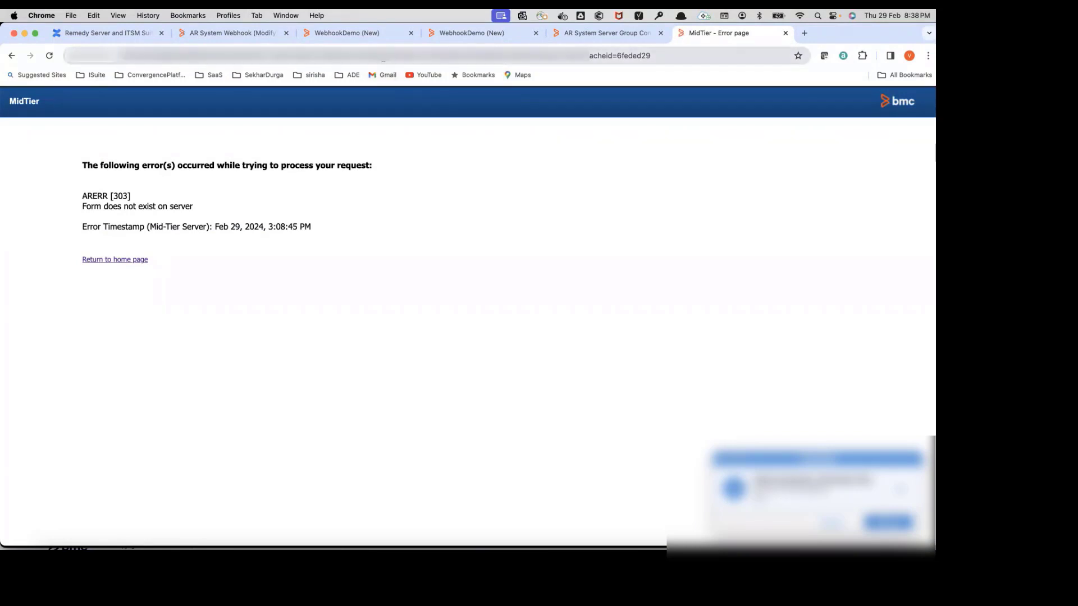
click(292, 62)
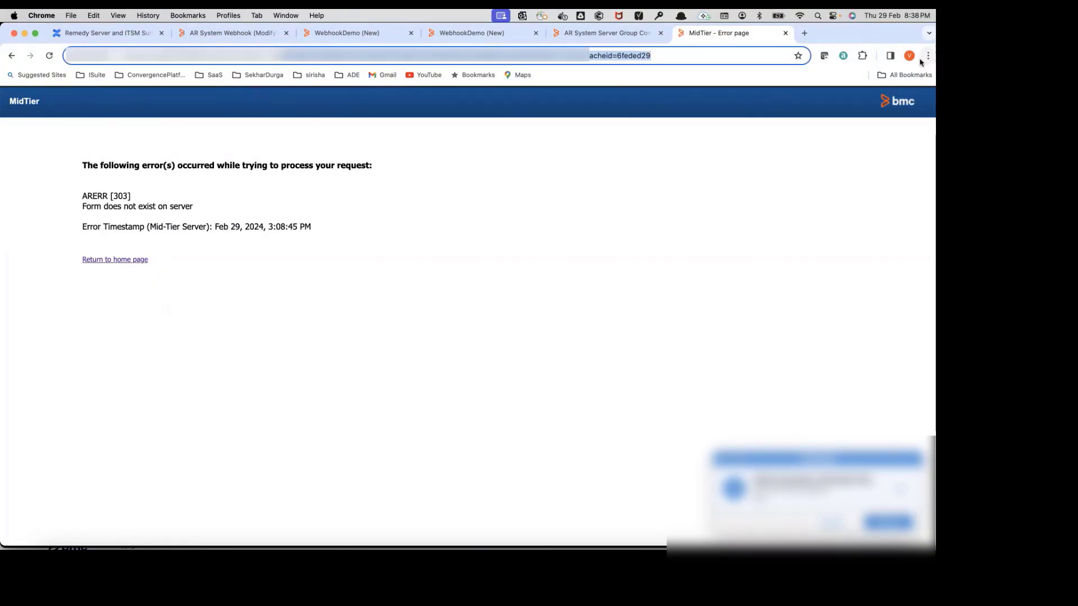
key(BackSpace)
text(AR)
key(Right)
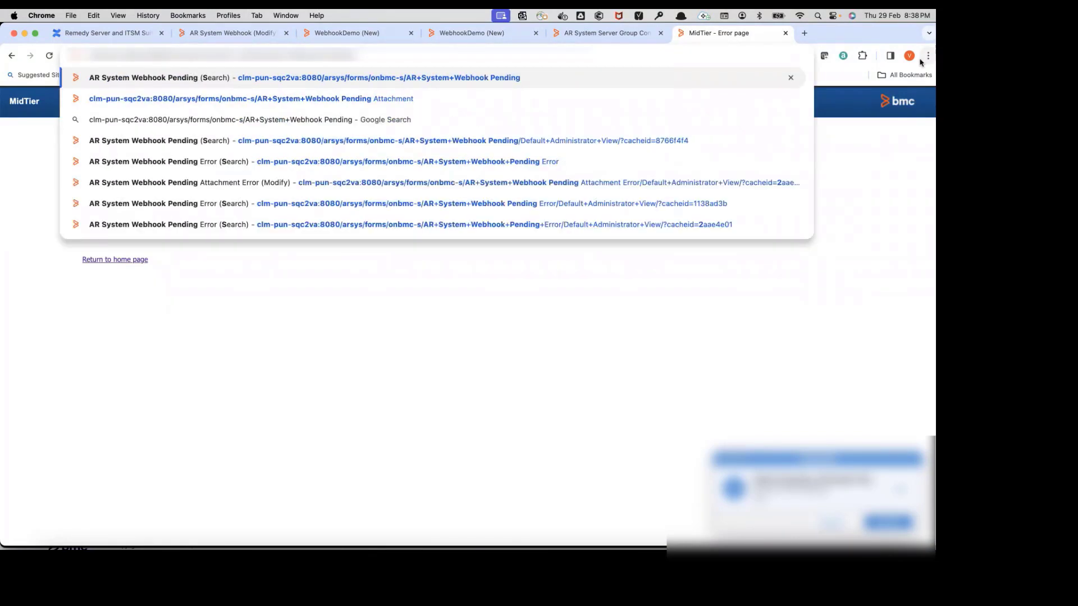
text(E)
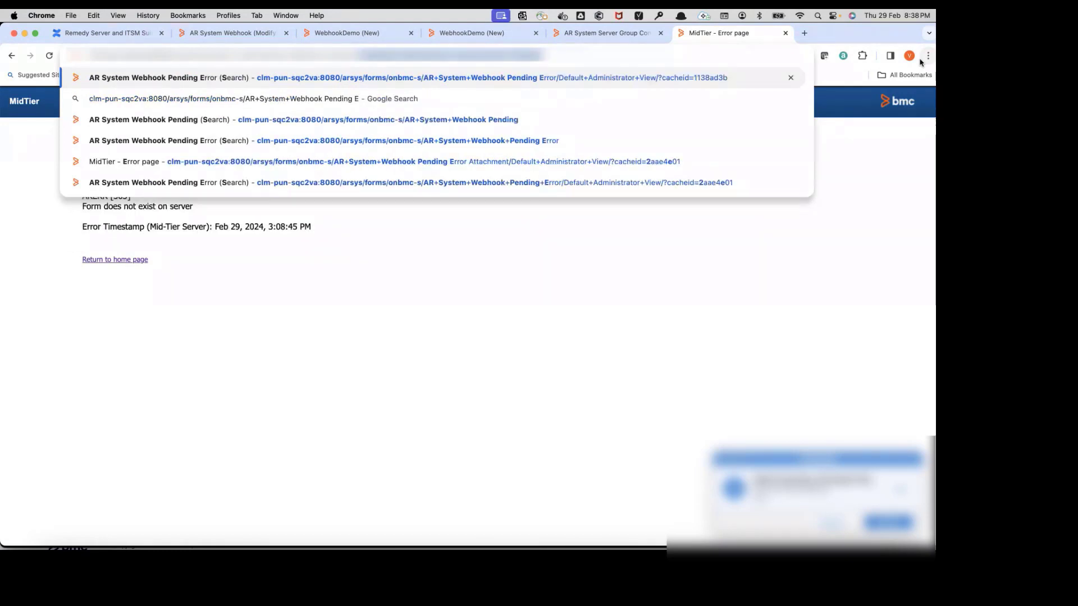
key(BackSpace)
text(A)
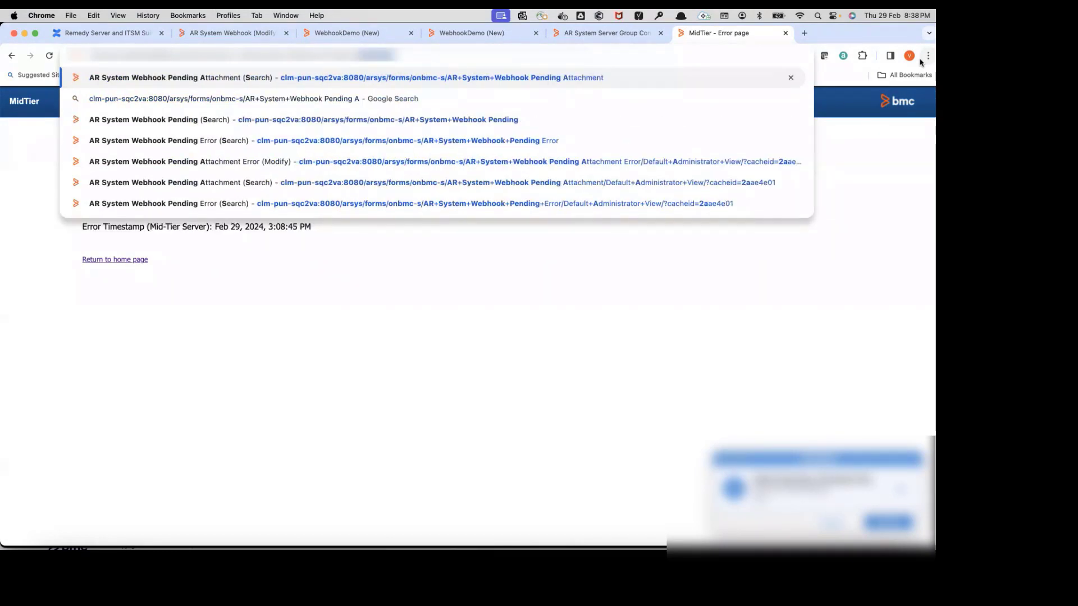
text(ttachment E)
key(Return)
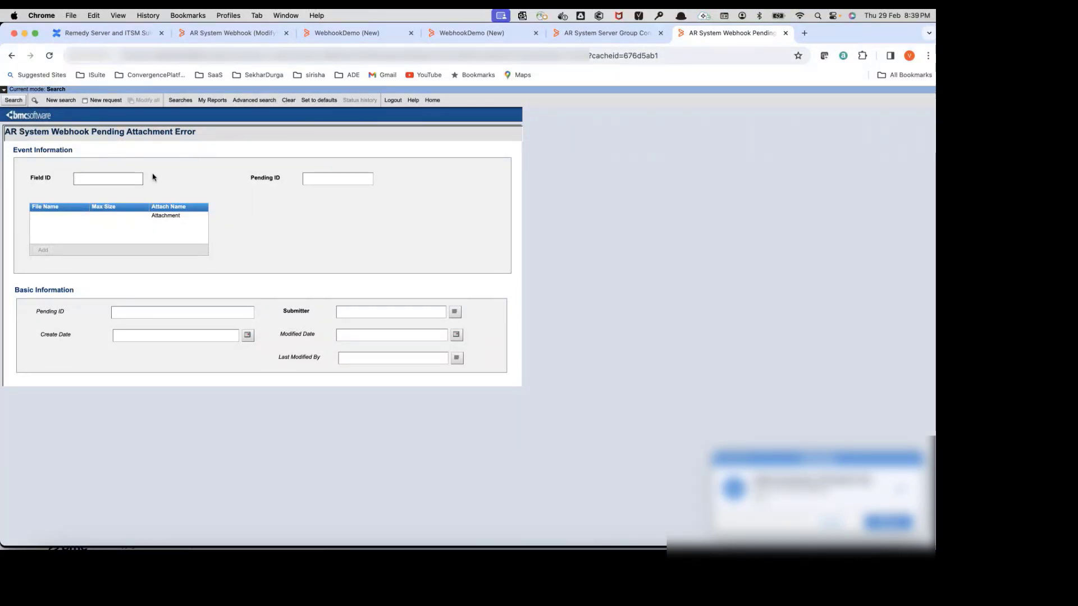
Step: Search all 18 attachment error records, open the last one, and switch to iTerm
click(308, 177)
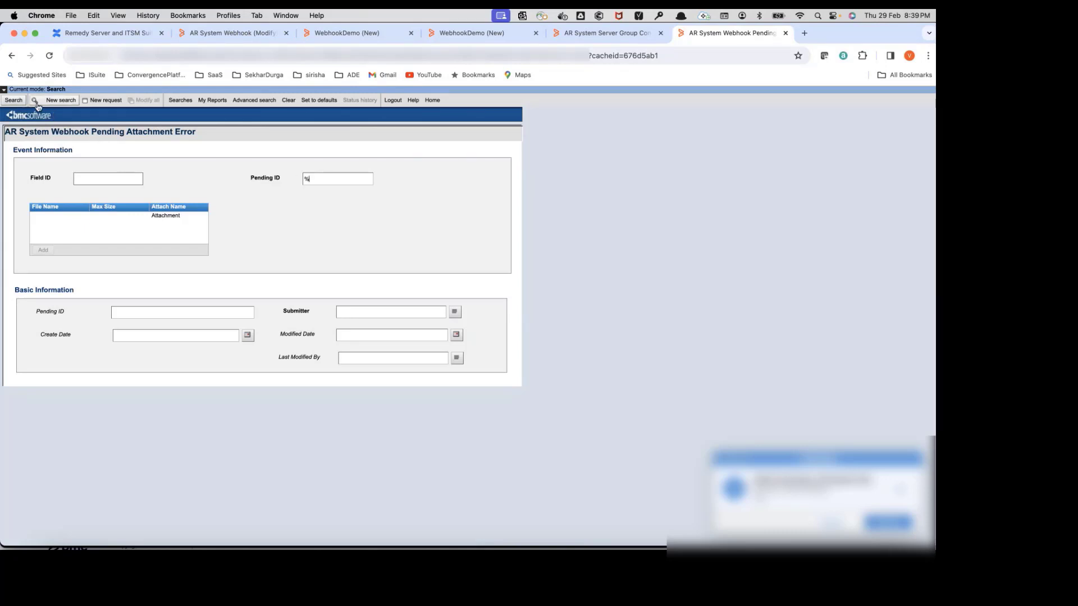
click(13, 101)
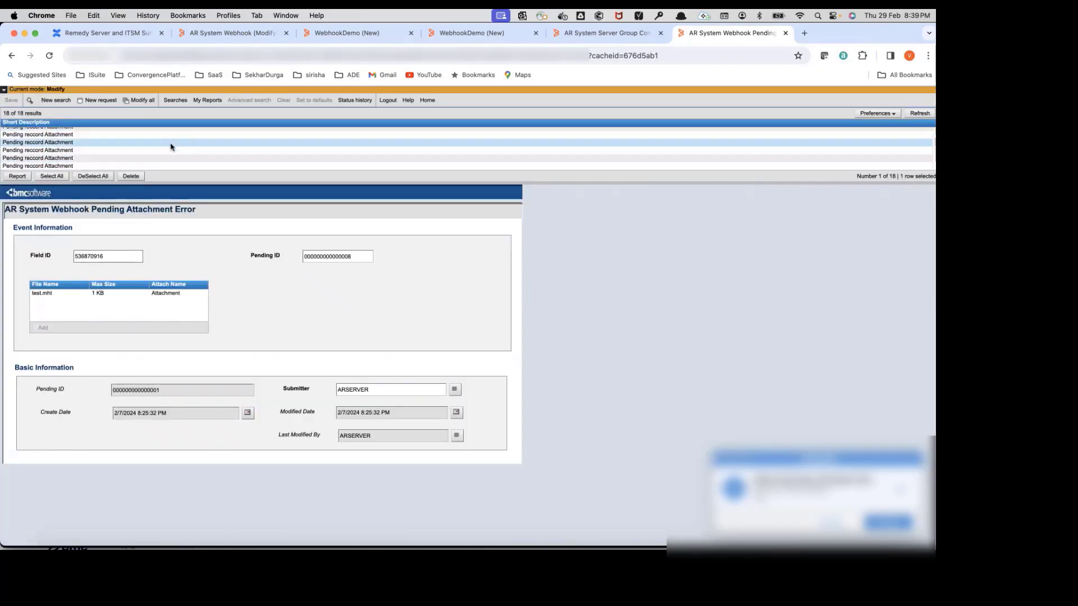
scroll(177, 158, down, 5)
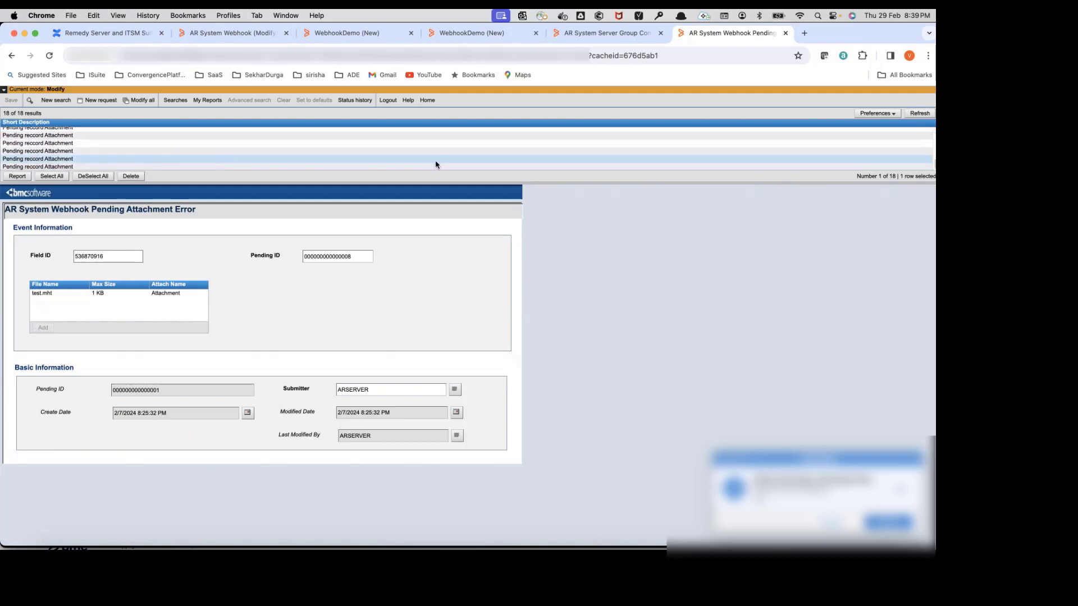
click(85, 167)
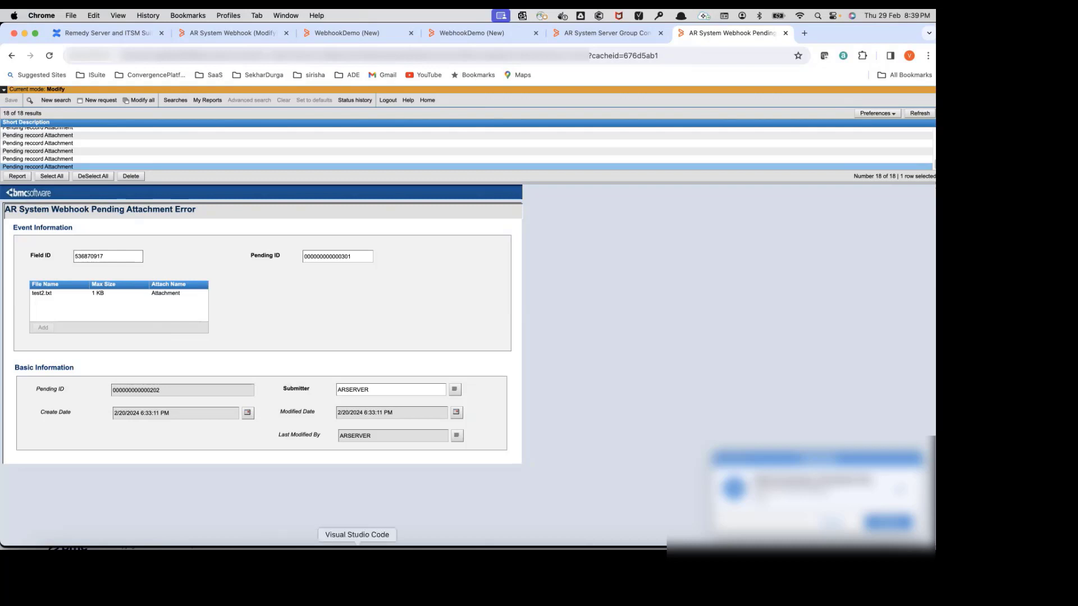
click(282, 549)
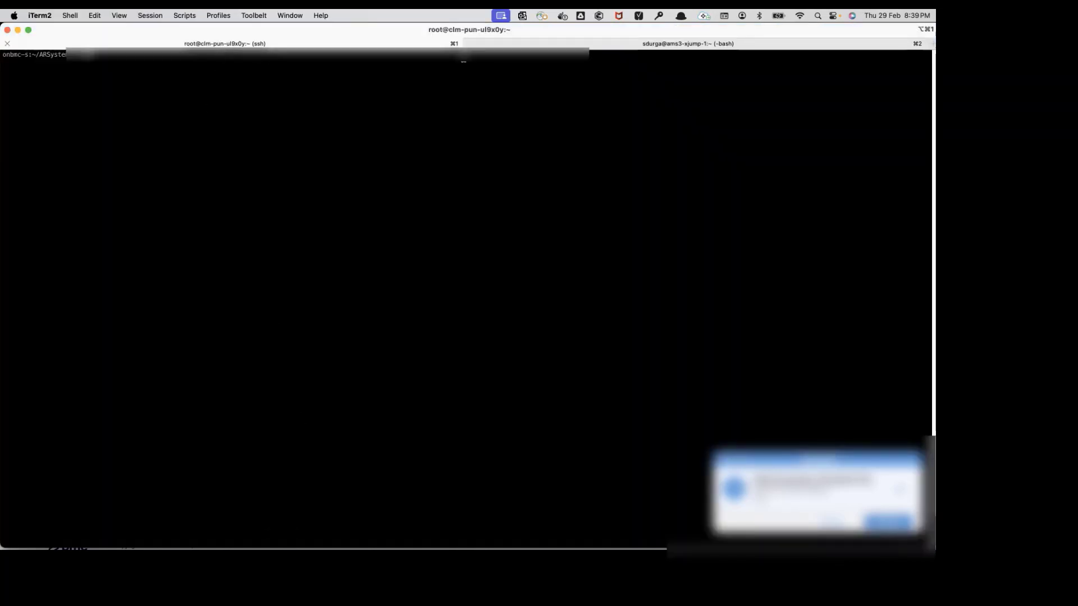
Step: In the local bash session, check the directory with pwd and view flask's usage help
click(686, 48)
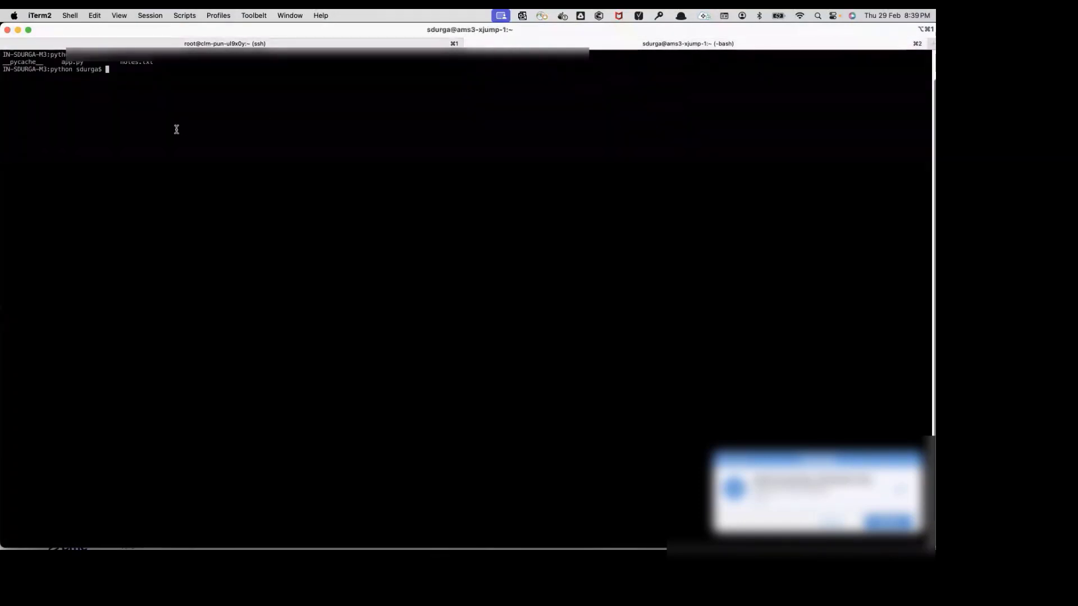
text(pwd)
key(Return)
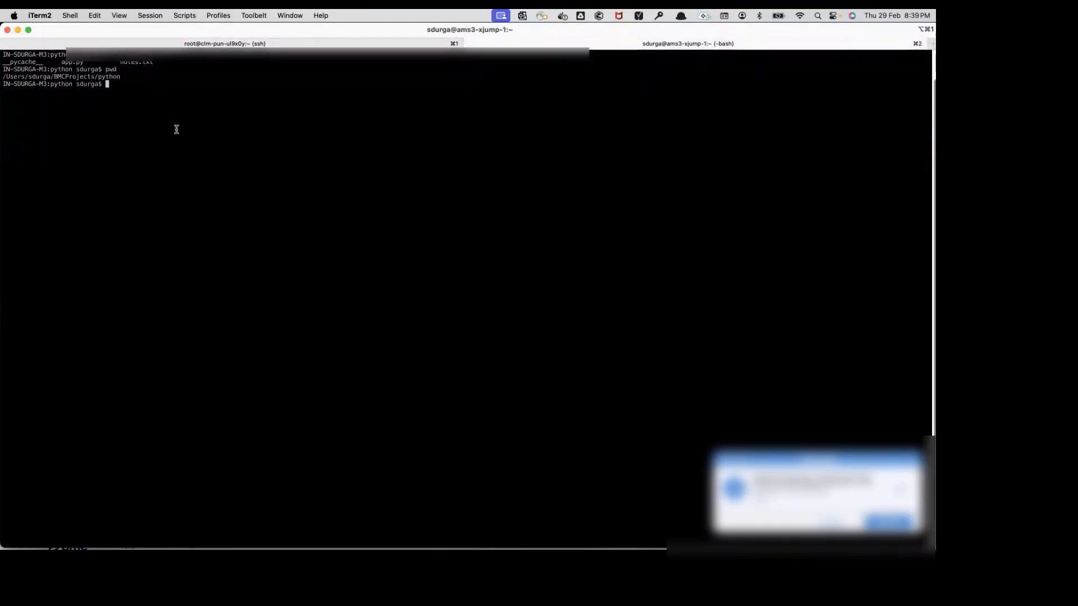
text(sl)
key(BackSpace)
key(BackSpace)
key(BackSpace)
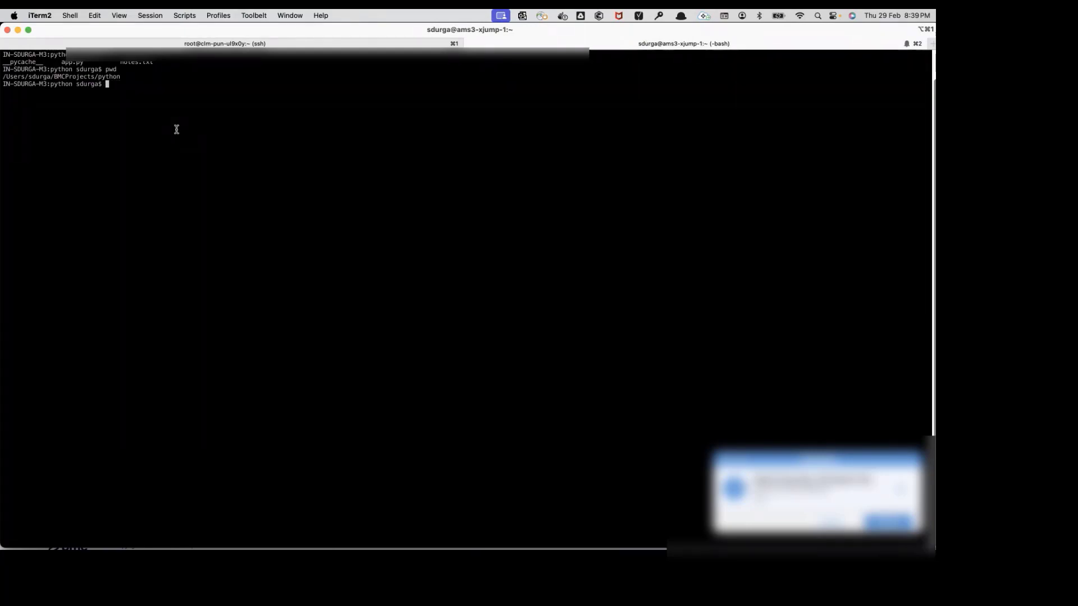
text(fla)
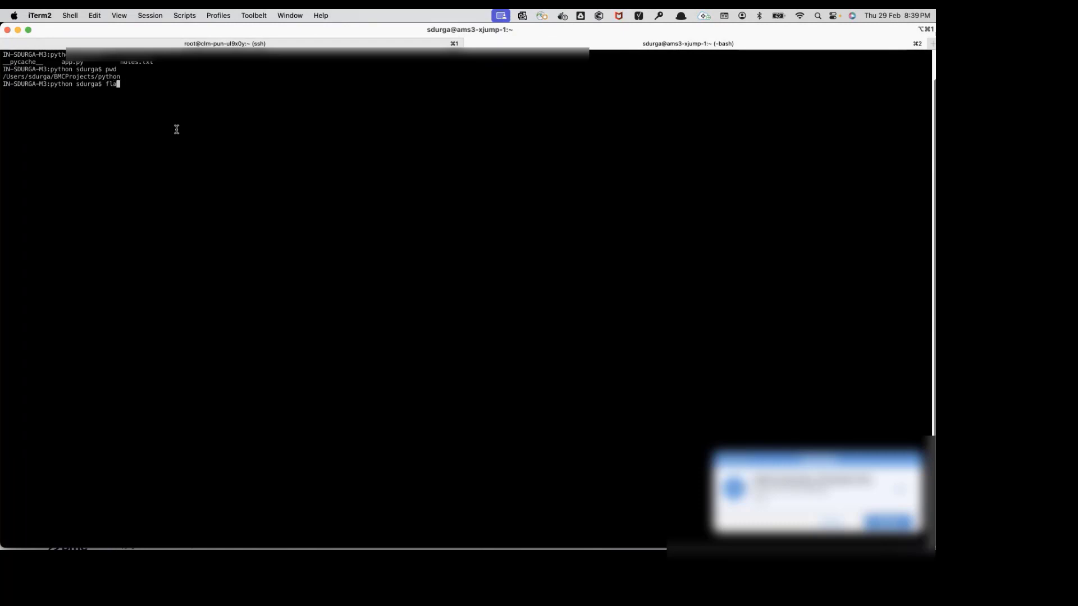
text(sk)
key(Return)
Step: Start Flask on host 0.0.0.0, port 8000 with the debugger, then return to Chrome
text(flask )
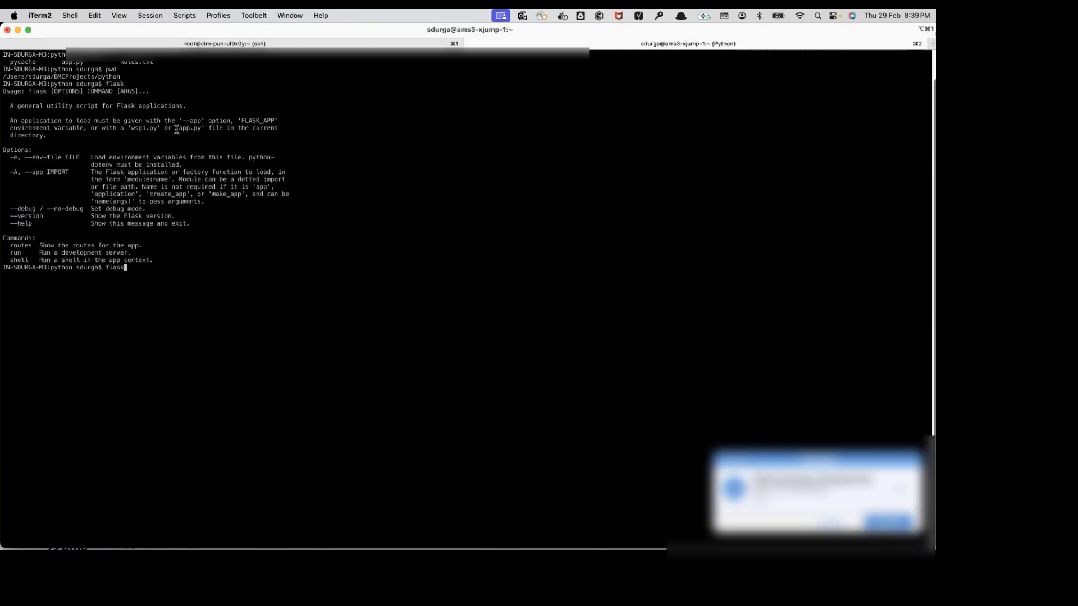
text(run --host 0.0)
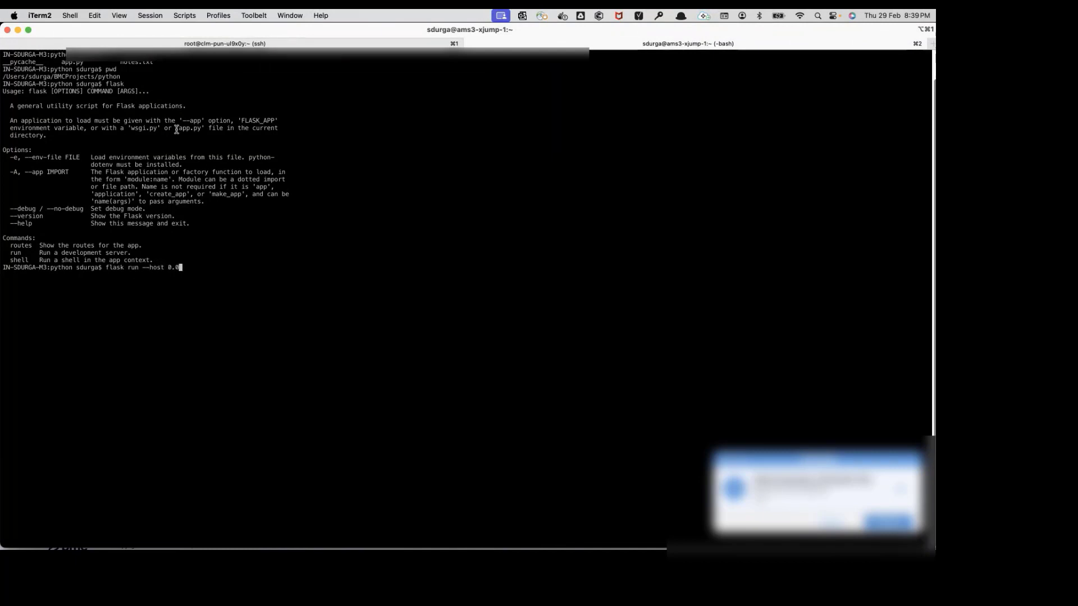
text(.0.0 -pport 8000 --debugger)
key(Return)
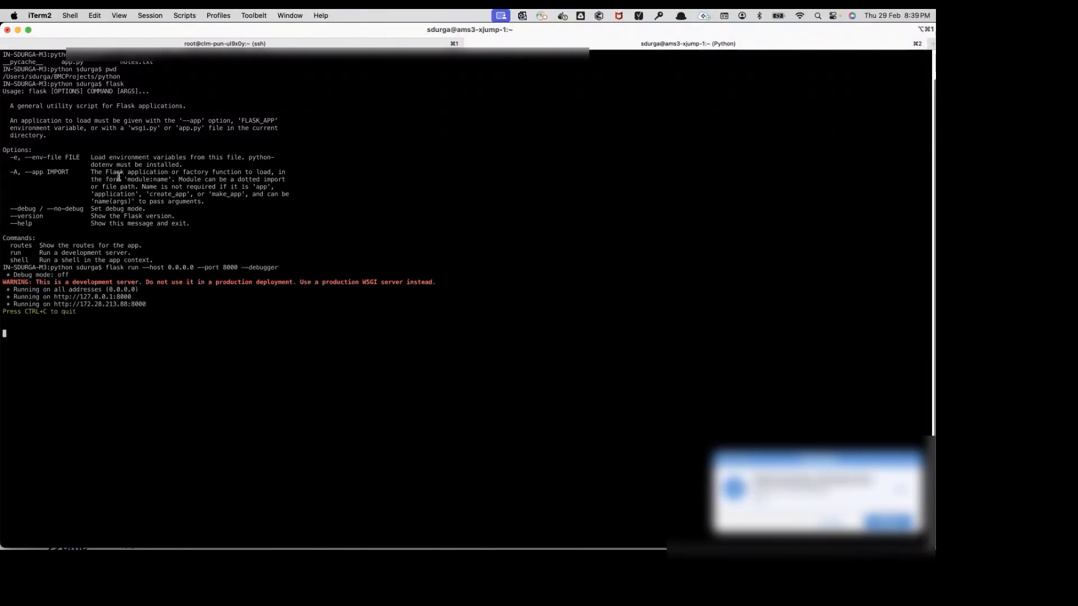
double_click(111, 304)
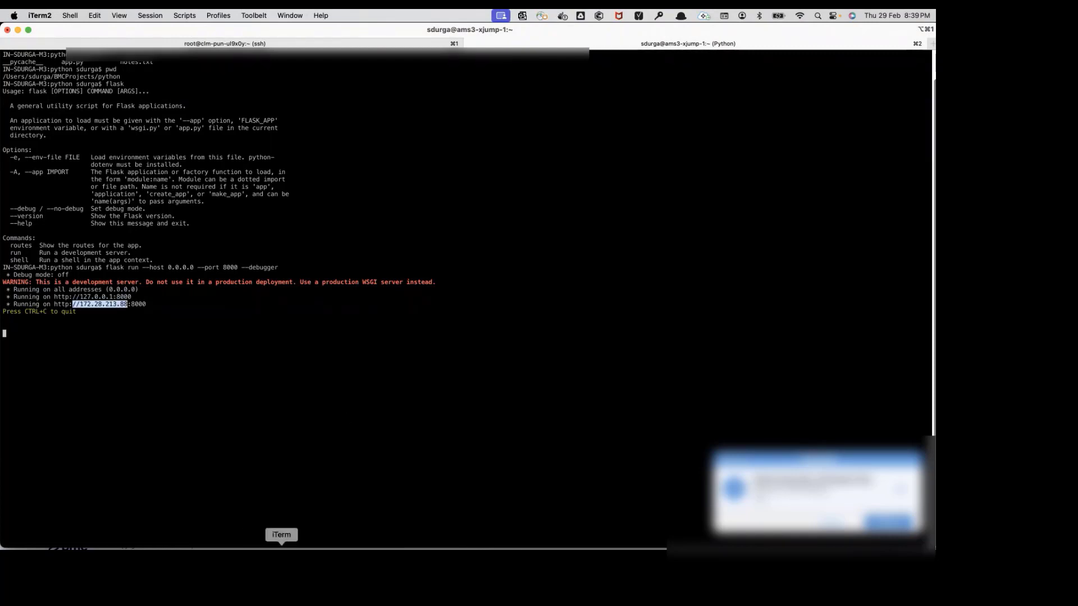
click(243, 564)
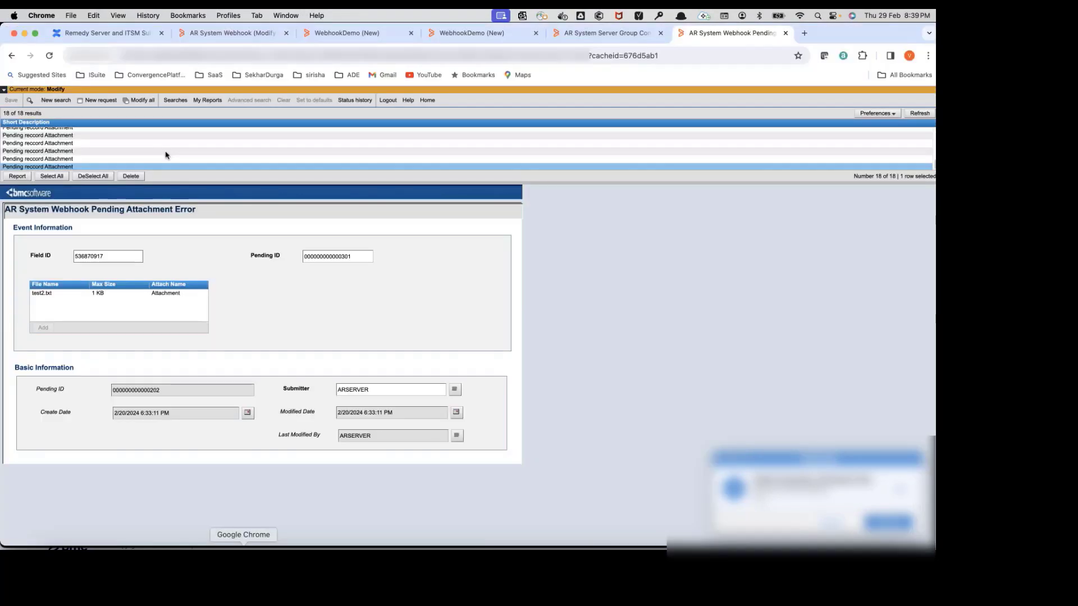
Step: Correct the webhook callback URL port to 8000, save it, and check the terminal server
click(205, 33)
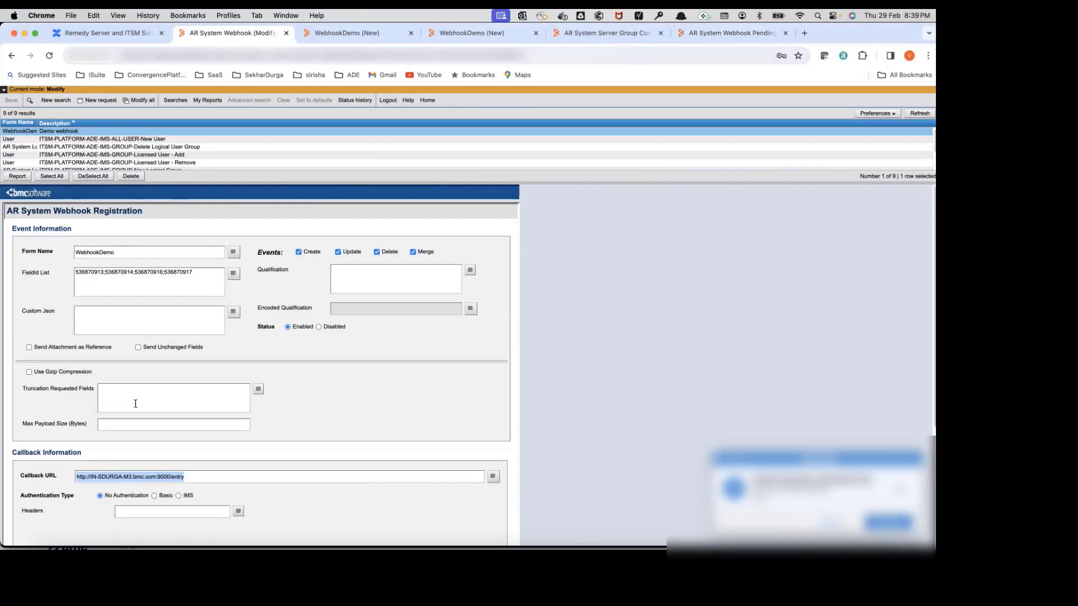
click(161, 479)
key(BackSpace)
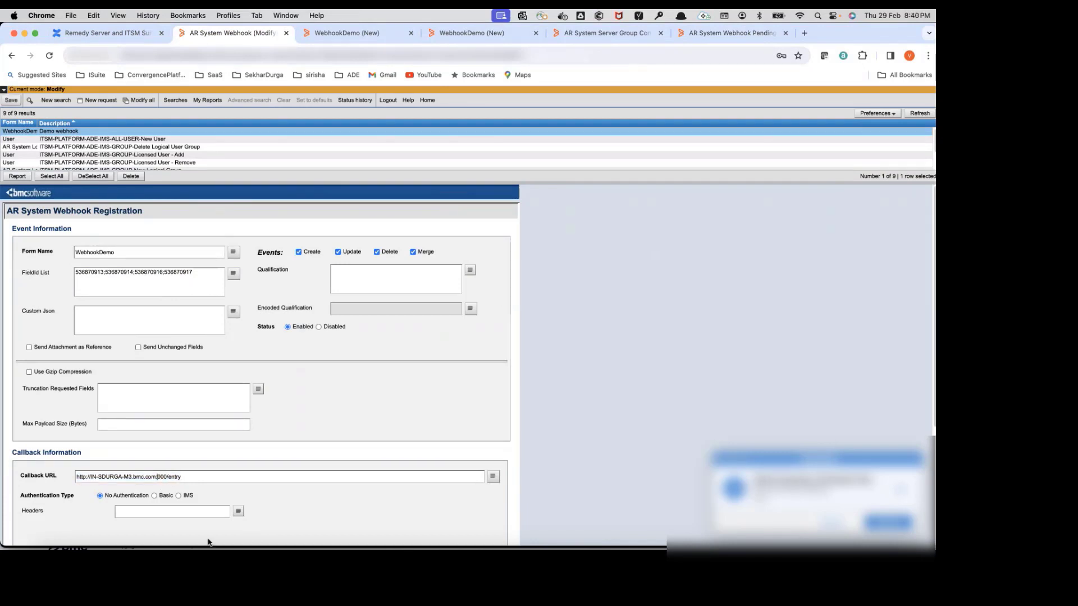
text(8)
click(10, 101)
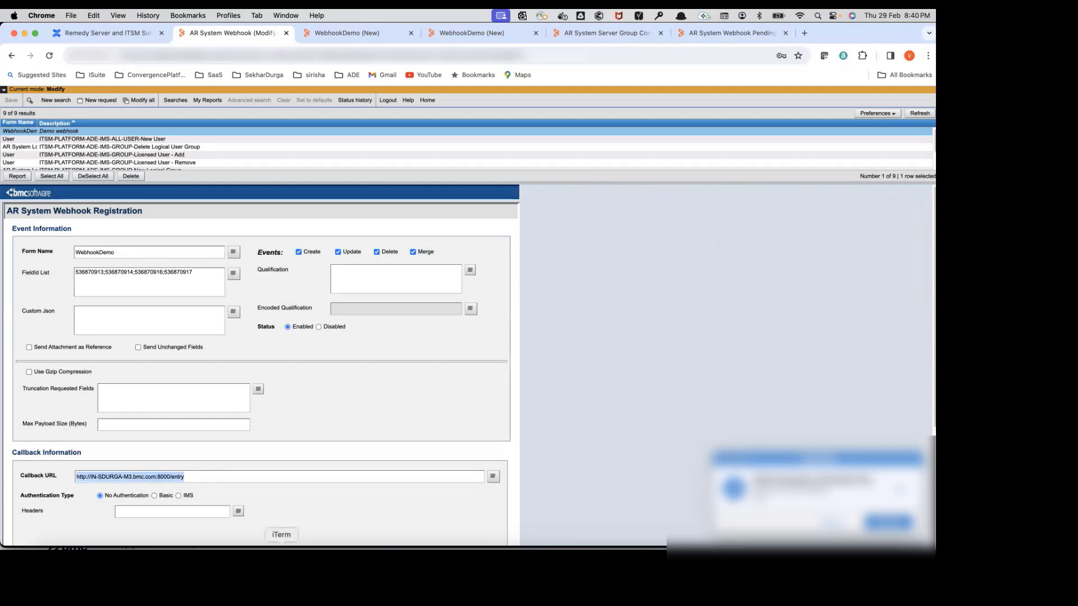
click(281, 553)
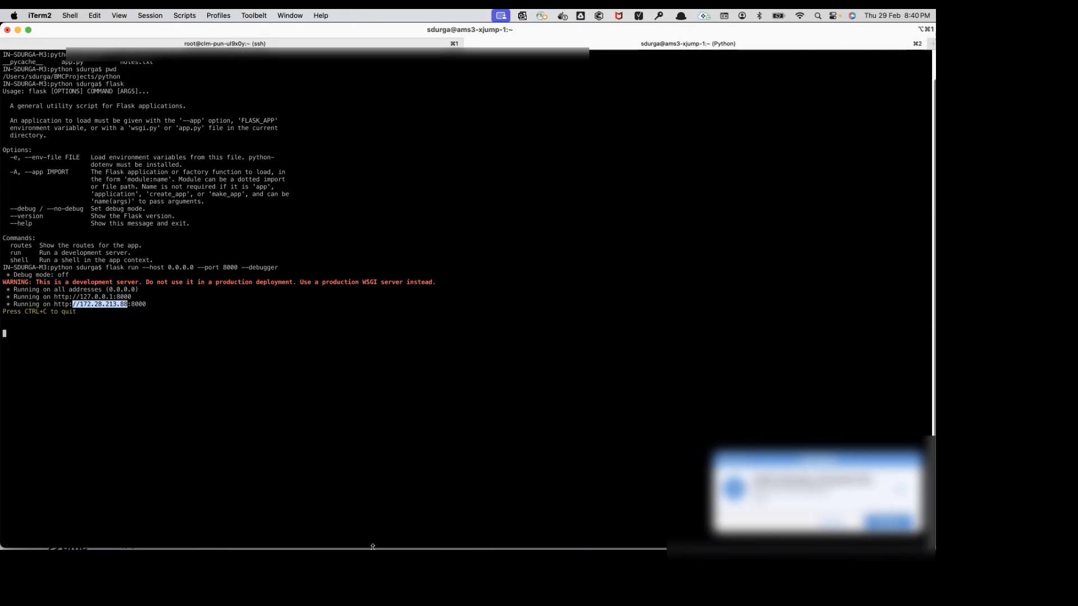
click(241, 553)
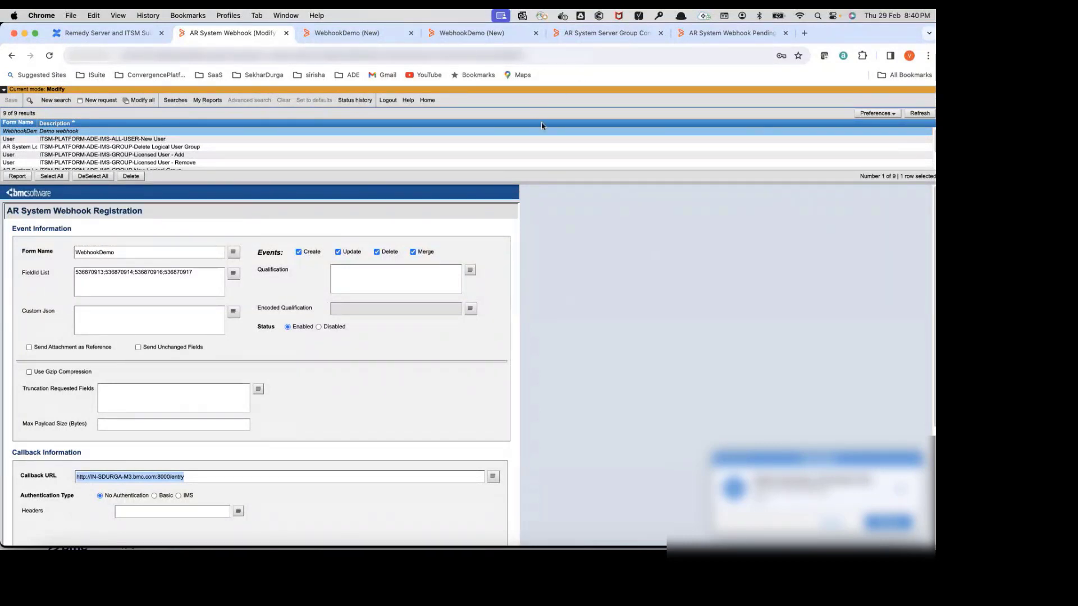
Step: Duplicate the Webhook Pending Attachment Error tab and select its address bar for a new URL
click(508, 16)
click(500, 16)
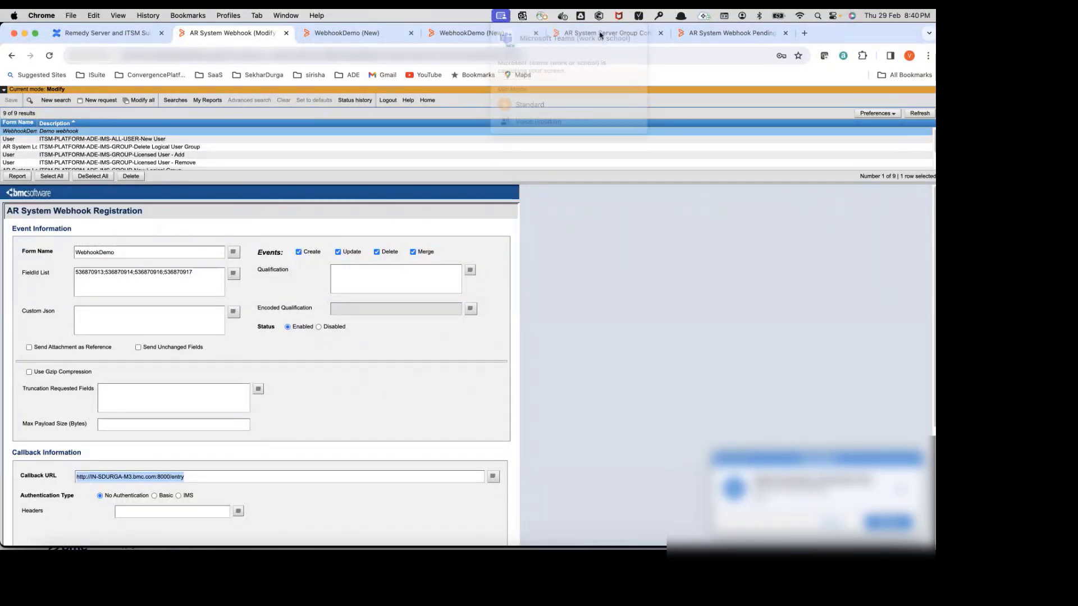
click(647, 38)
click(710, 34)
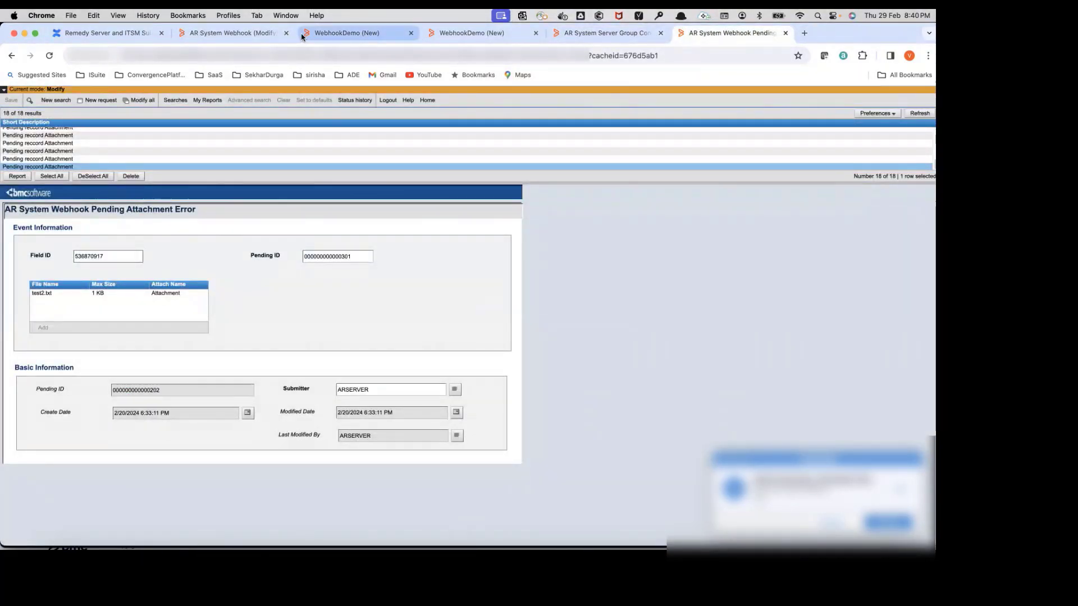
click(643, 37)
click(699, 38)
right_click(699, 38)
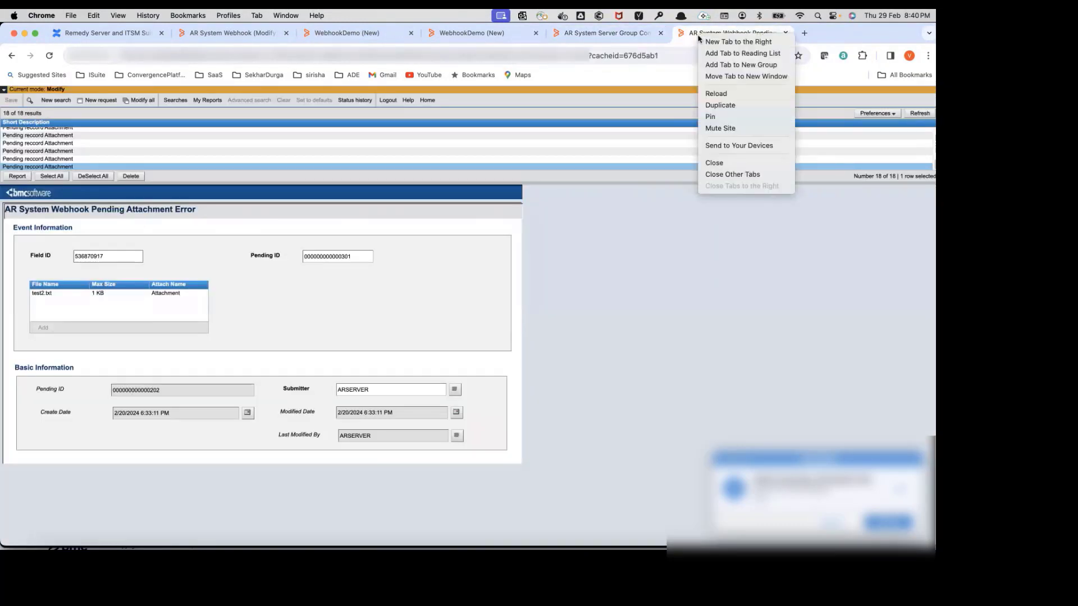
click(720, 107)
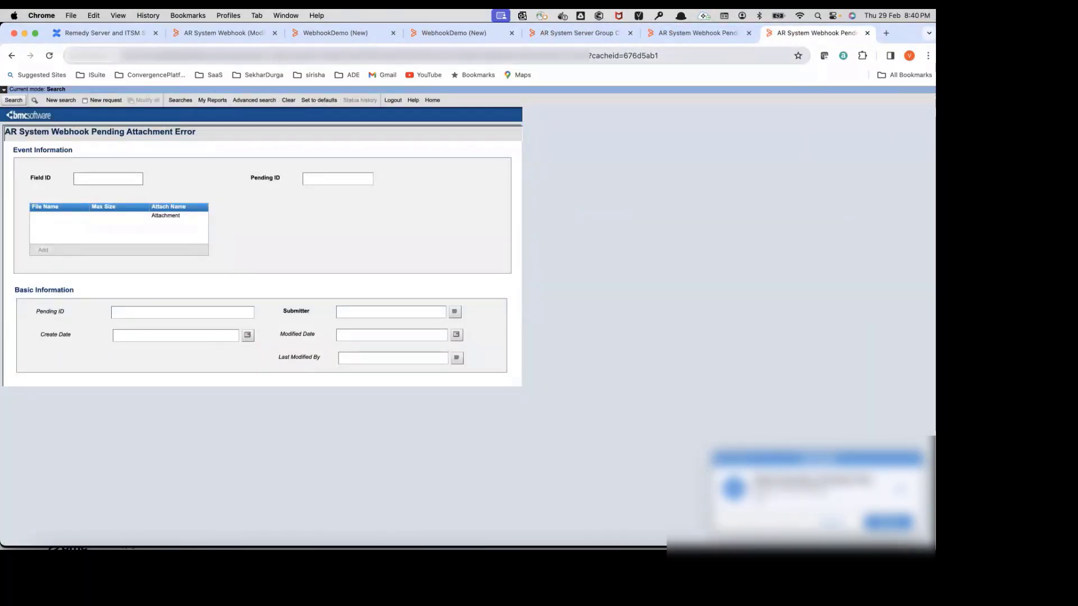
key(super+l)
Step: Load the WebhookDemo form, start a new entry and fill its text fields with 2
key(super+v)
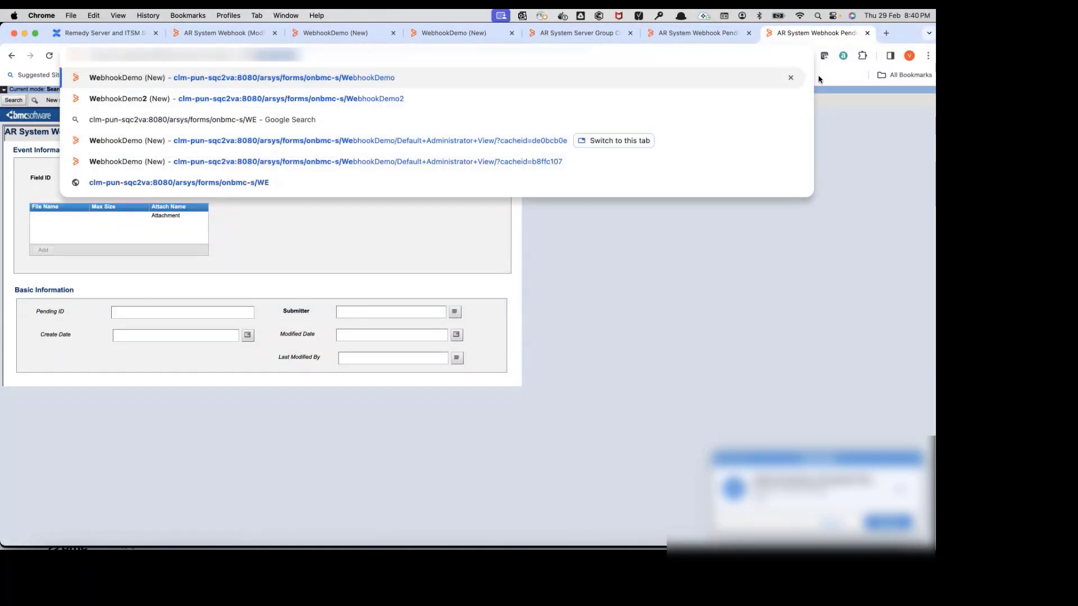
key(Return)
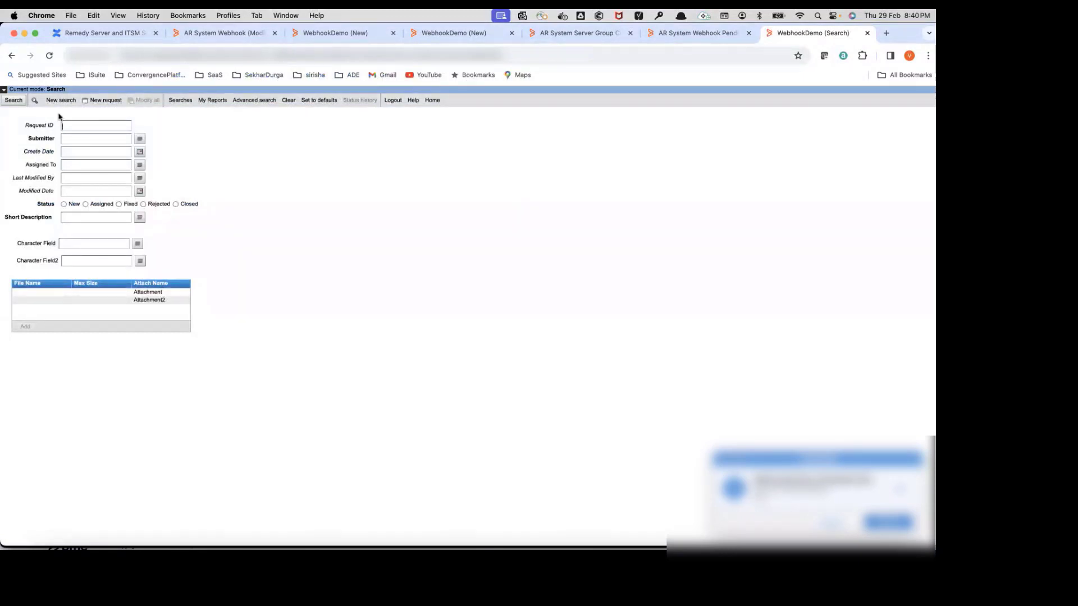
click(106, 101)
click(78, 143)
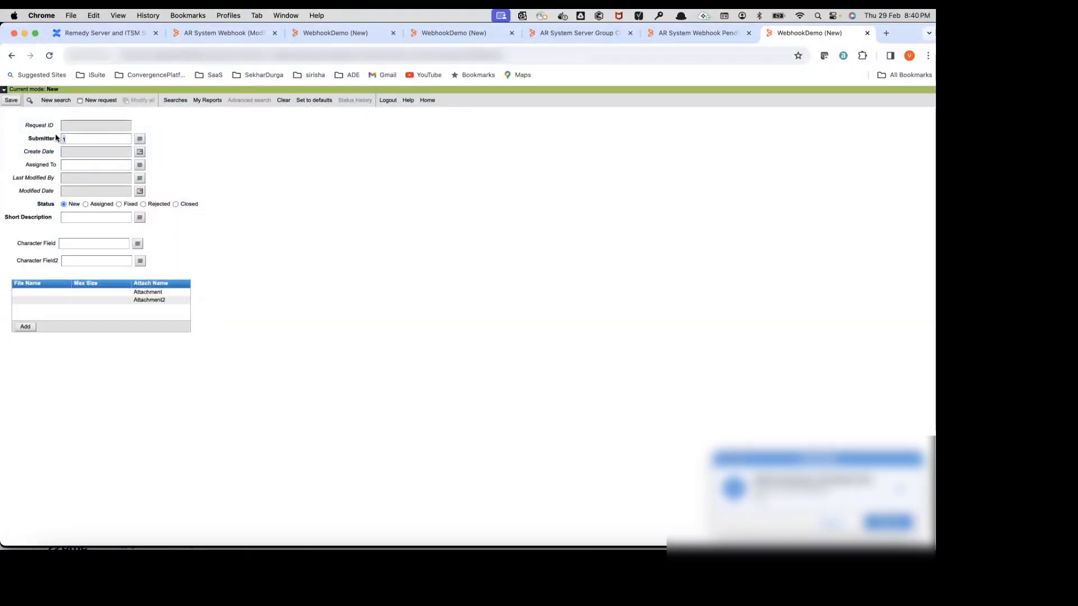
text(22)
click(79, 261)
text(2)
Step: Attach test1.txt to the first attachment slot
click(39, 300)
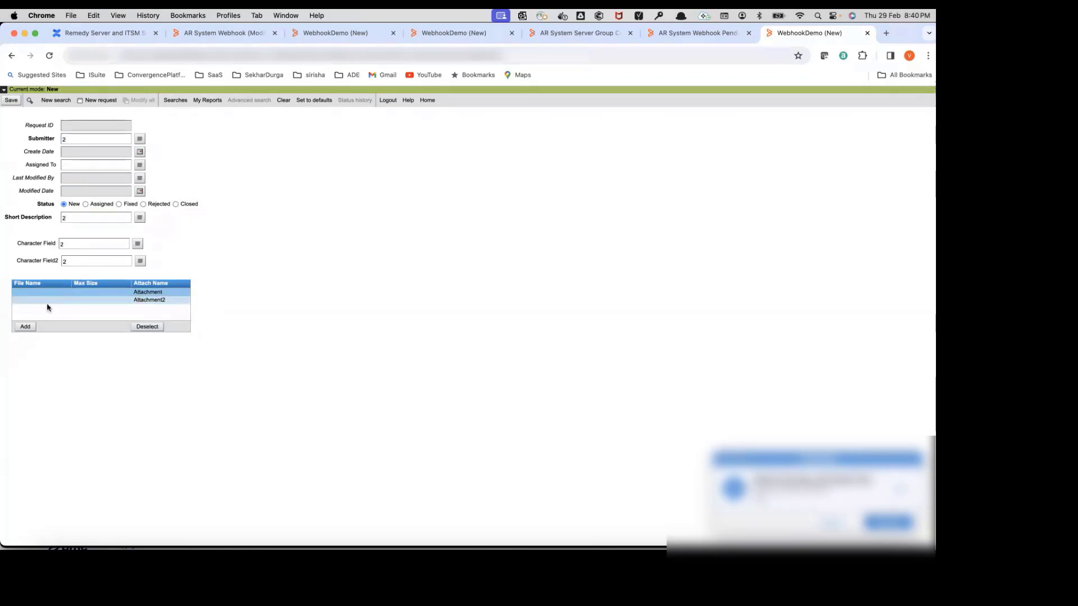
click(25, 326)
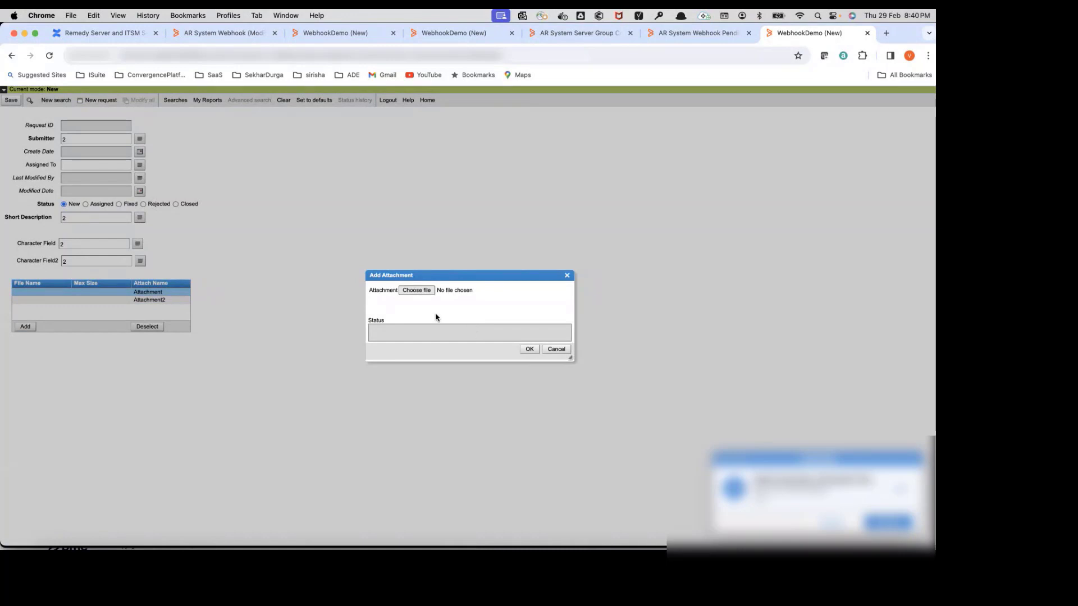
click(416, 290)
click(387, 315)
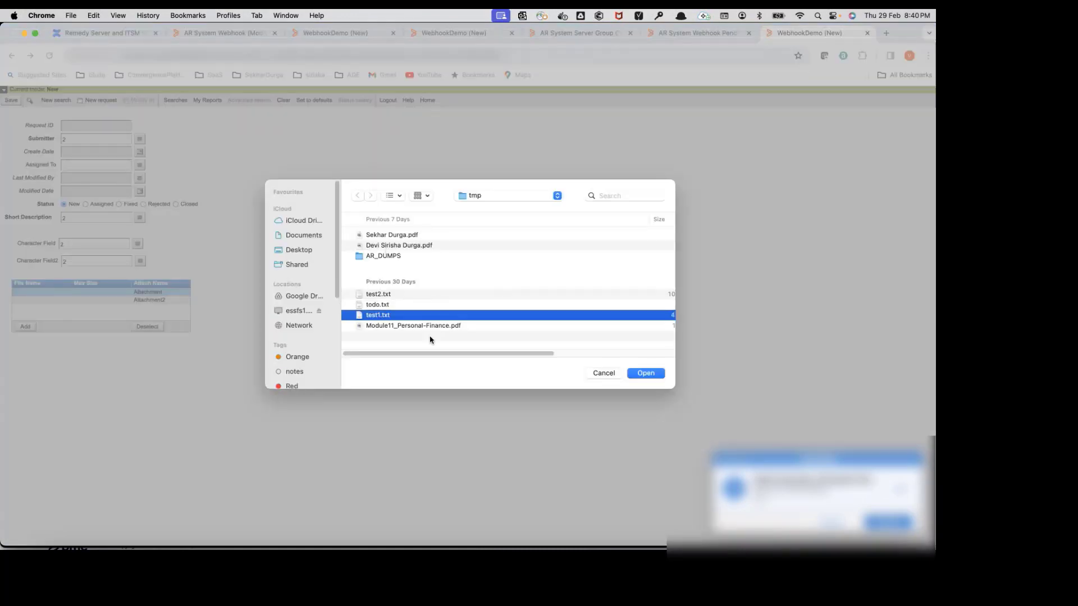
click(631, 375)
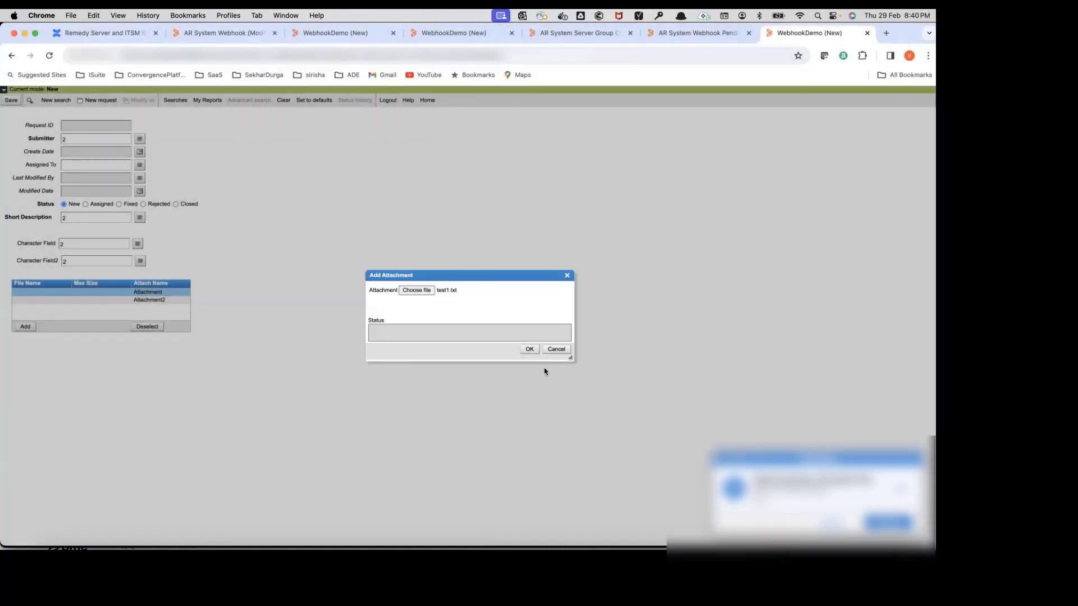
click(530, 349)
Step: Attach test2.txt to the Attachment2 slot and save the entry
click(33, 299)
click(26, 326)
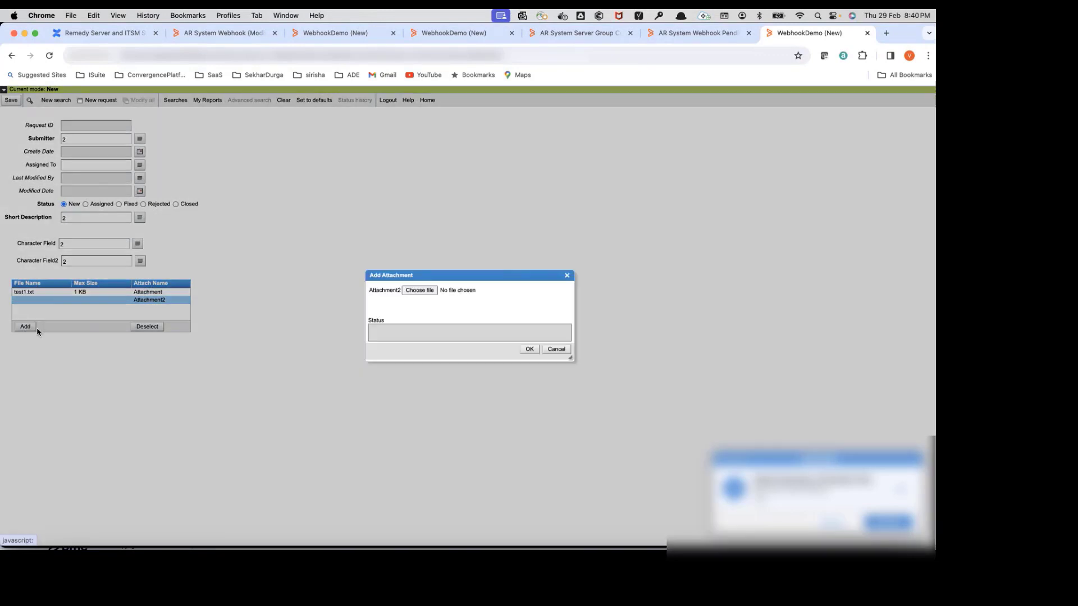
click(441, 295)
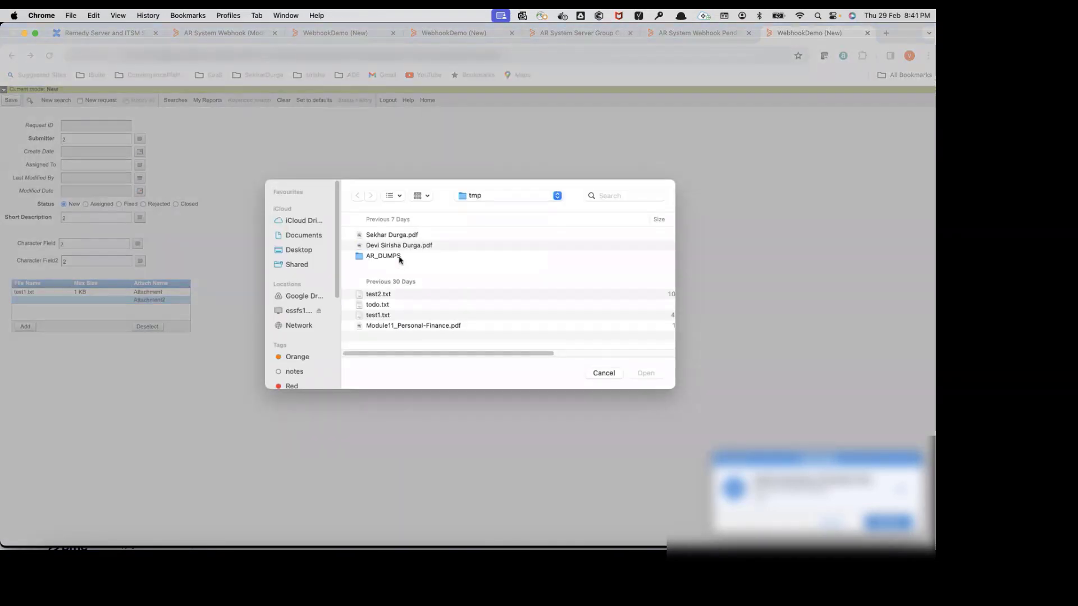
click(380, 295)
click(630, 374)
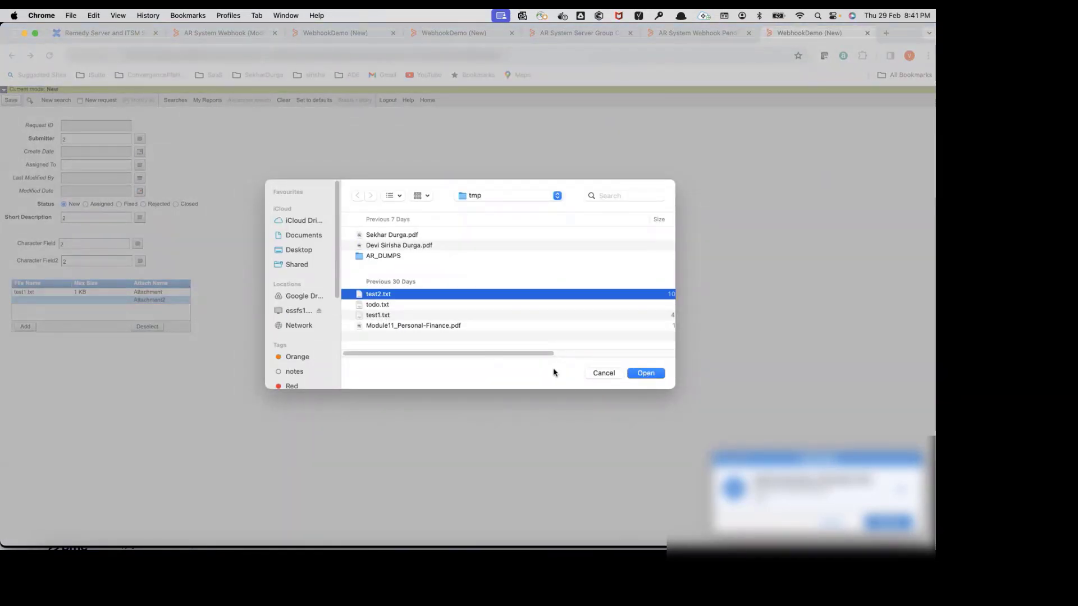
click(523, 351)
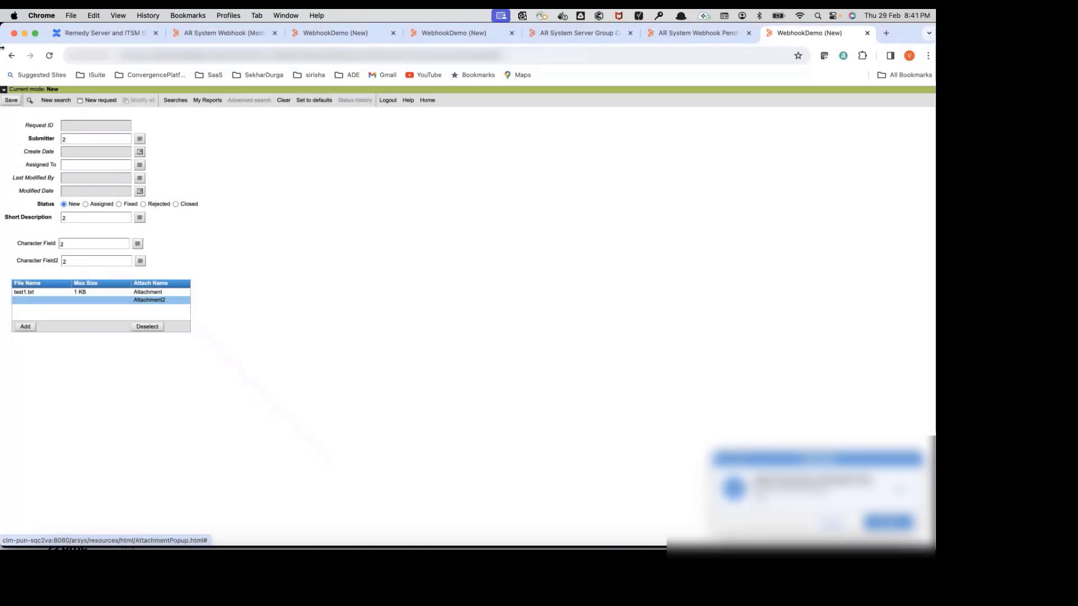
click(11, 100)
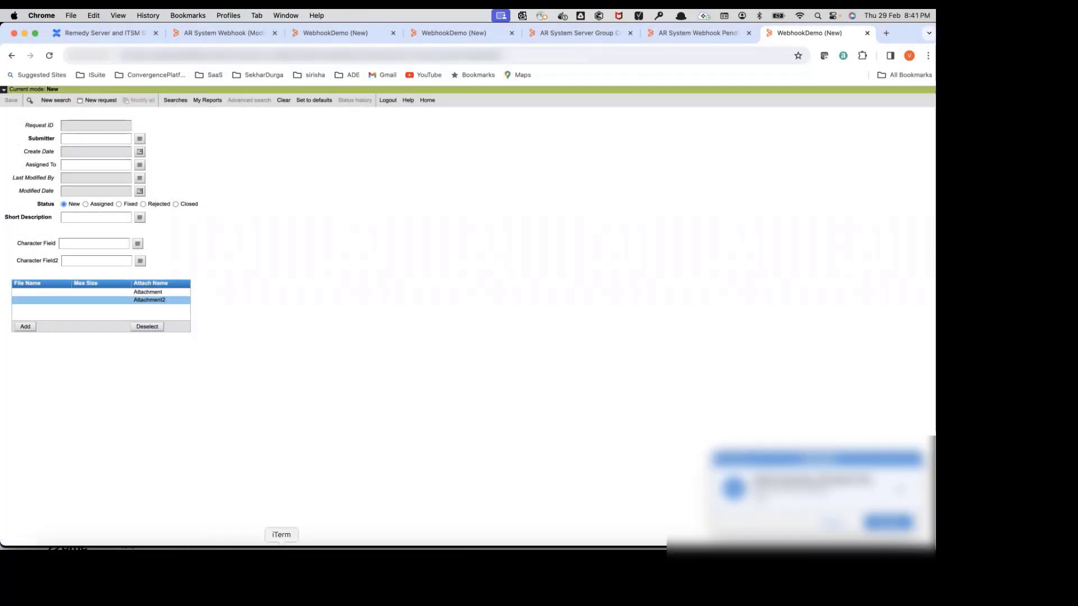
Step: In the Flask log, highlight the request headers and the payload's record and webhook ids
click(281, 547)
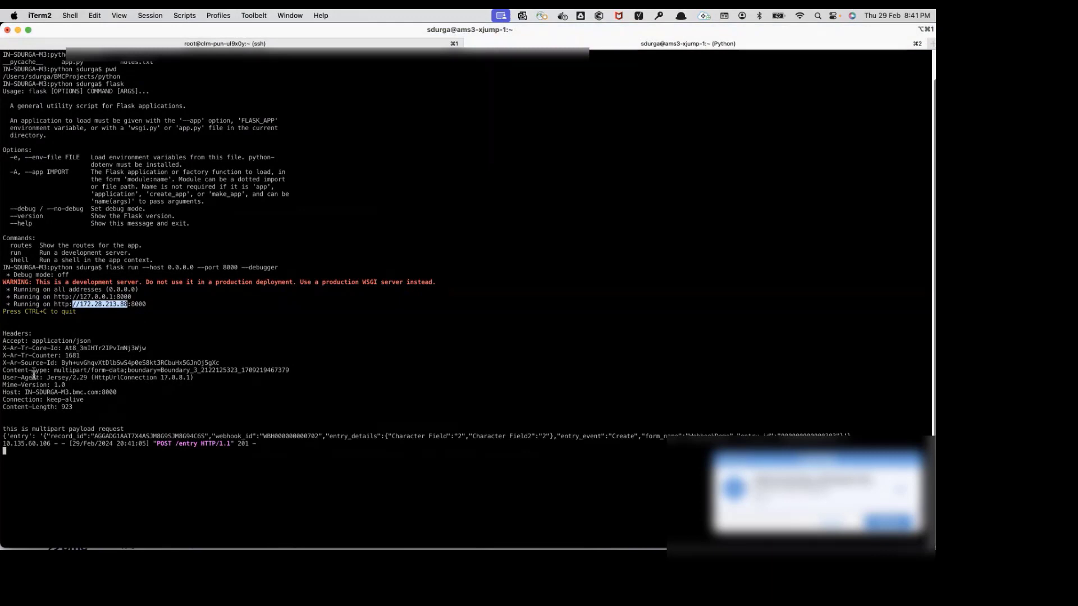
drag(5, 335, 85, 409)
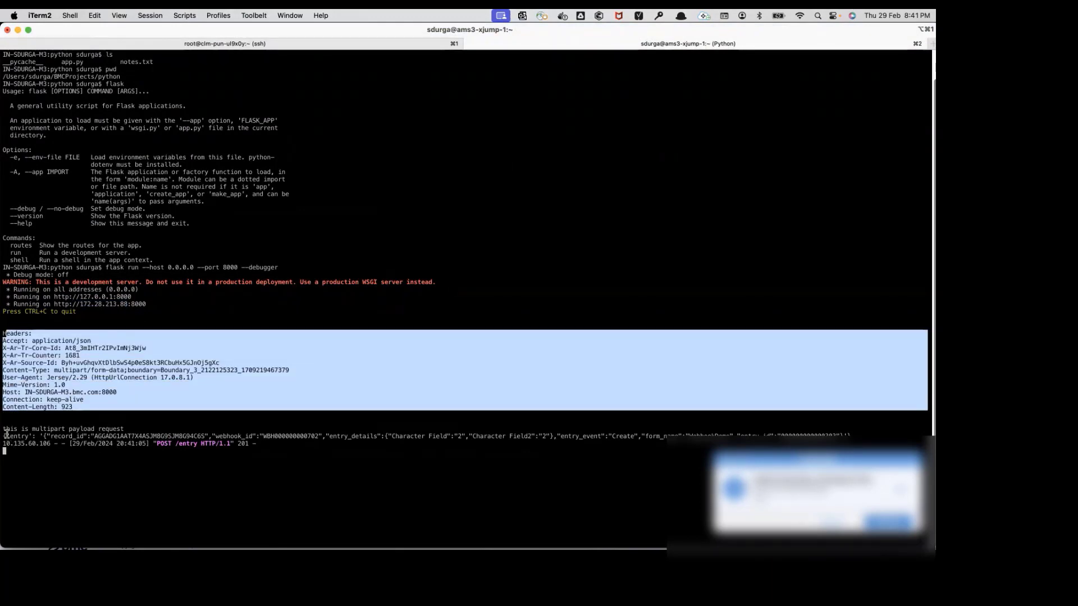
drag(4, 436, 355, 437)
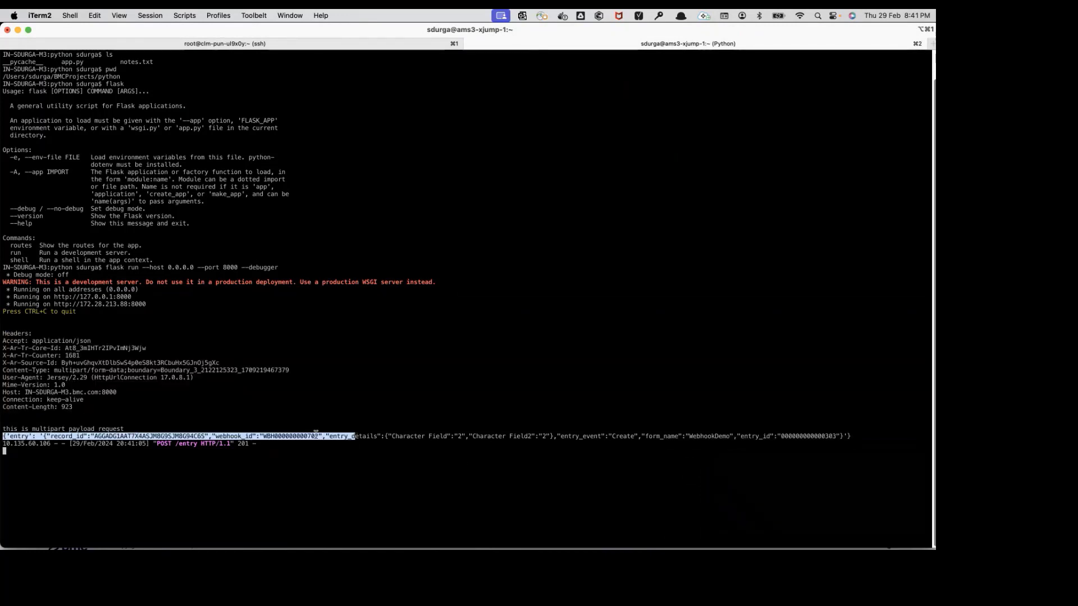
click(284, 454)
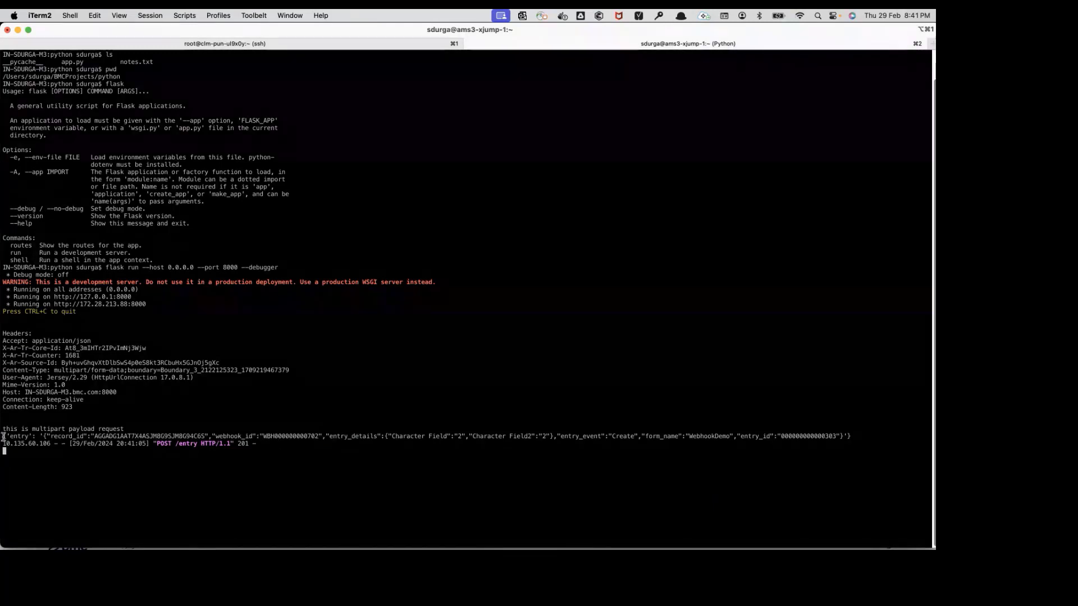
drag(4, 437, 408, 435)
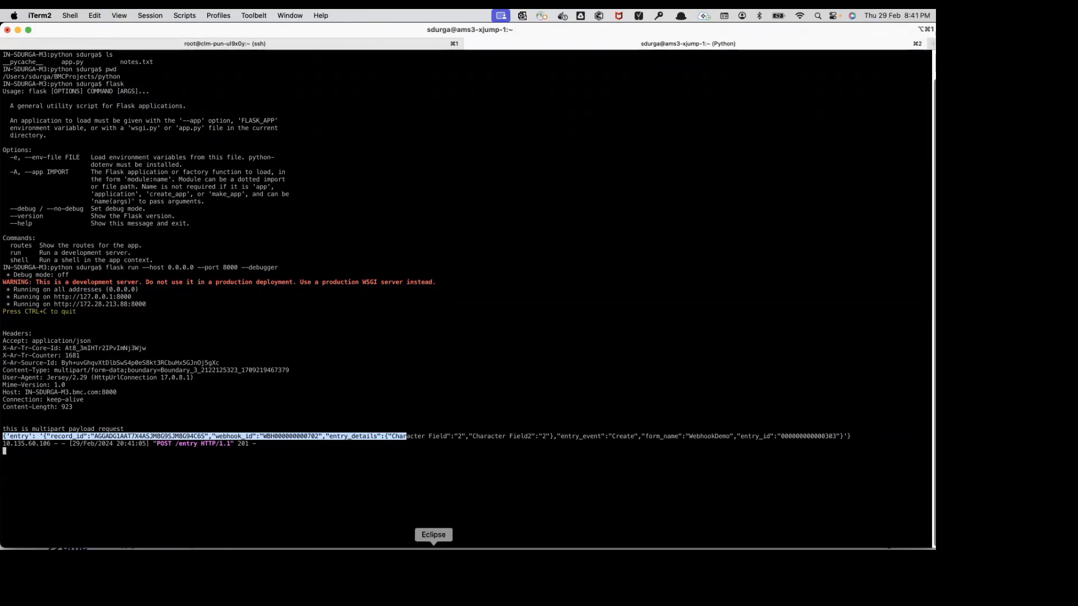
Step: Tick Send Attachment as Reference on the WebhookDemo webhook and save the registration
click(244, 545)
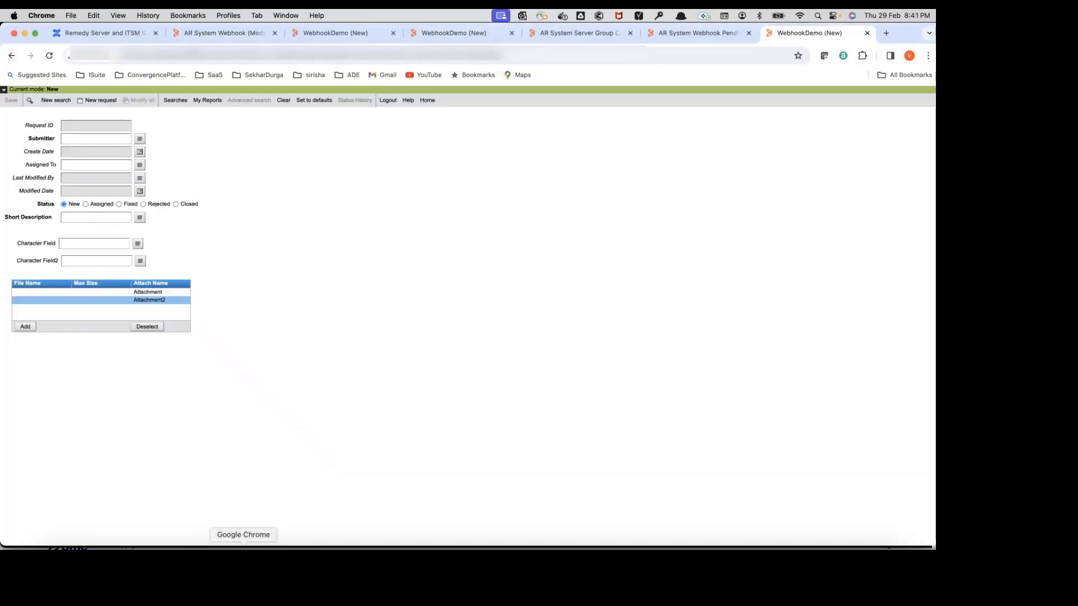
click(244, 41)
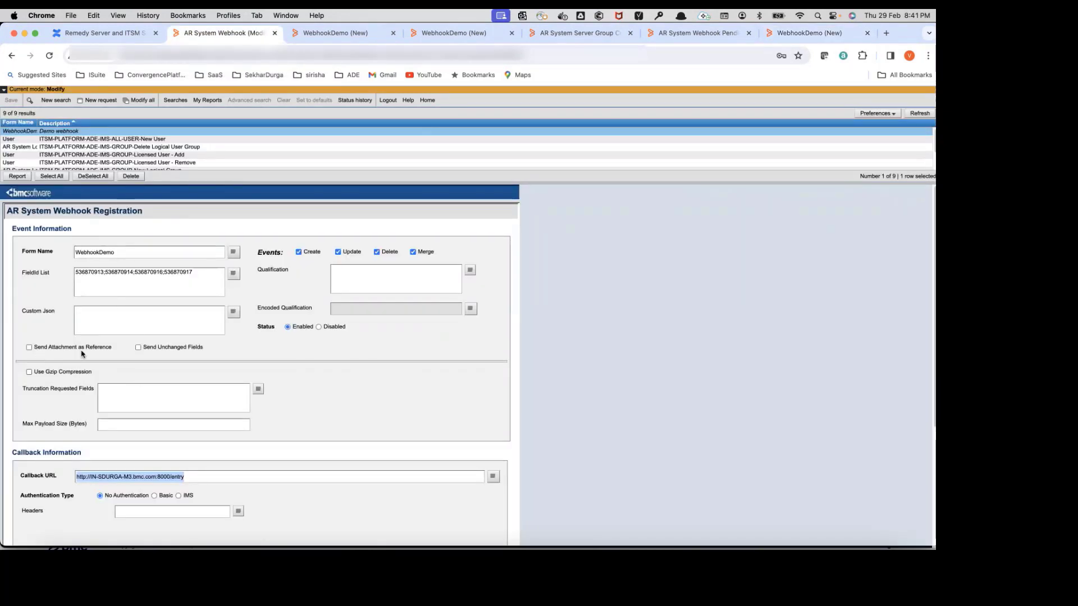
click(30, 347)
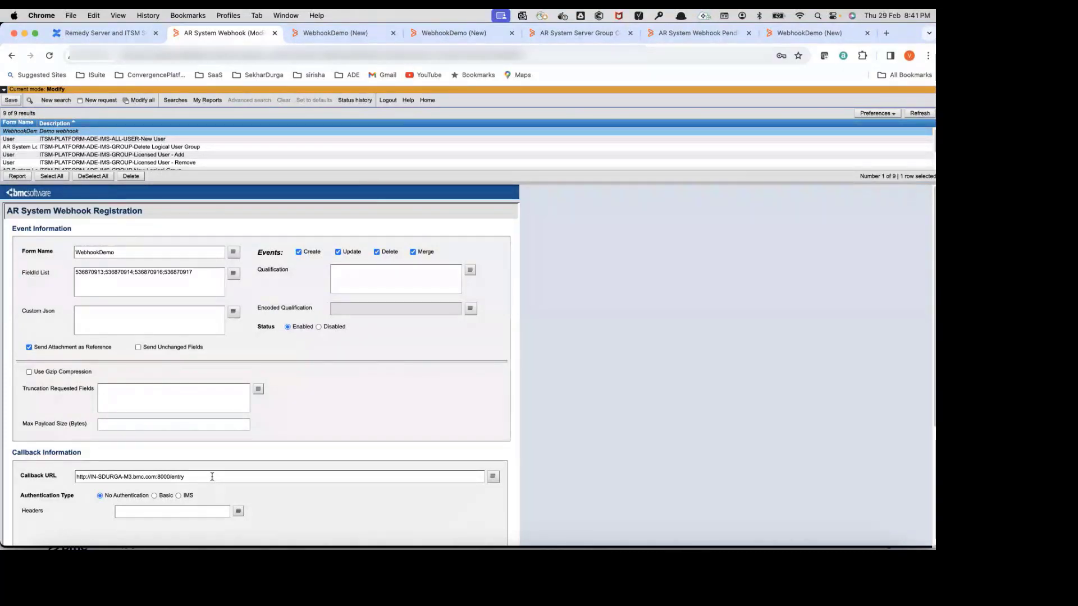
drag(204, 478, 49, 479)
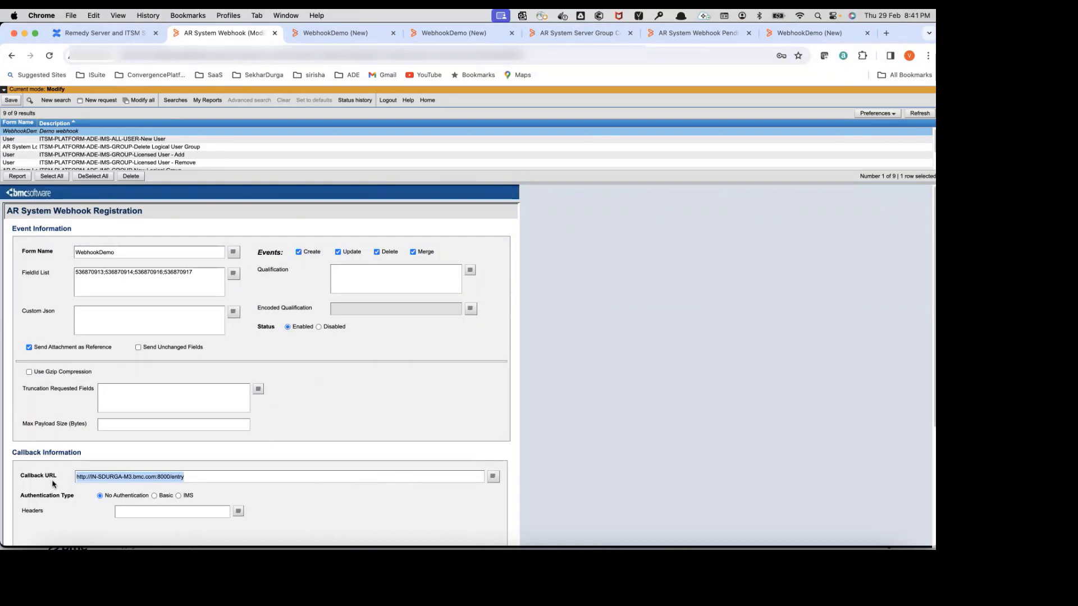
click(211, 477)
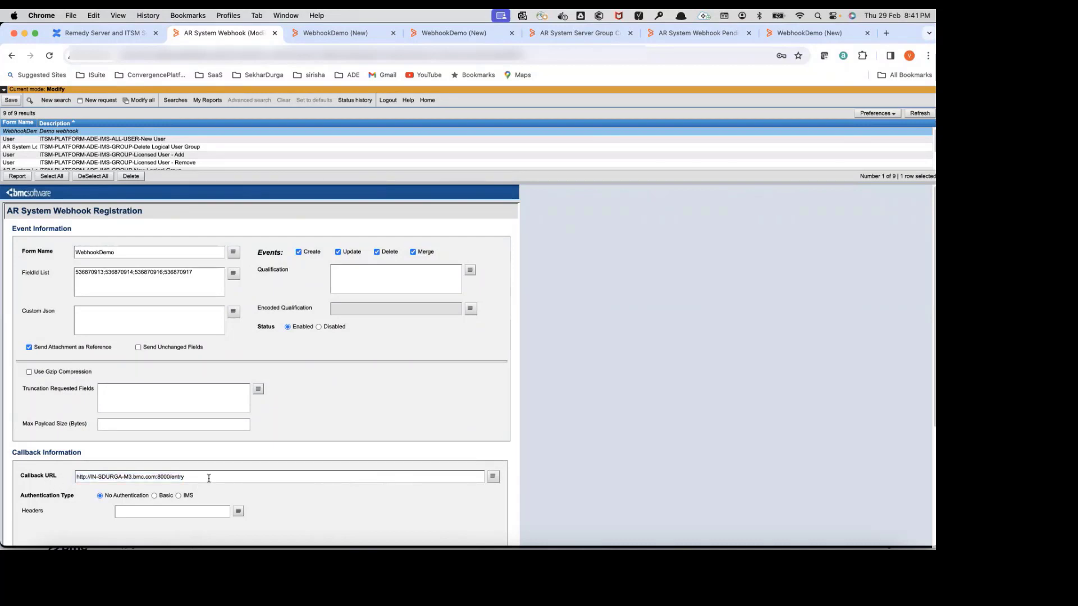
drag(209, 479, 54, 483)
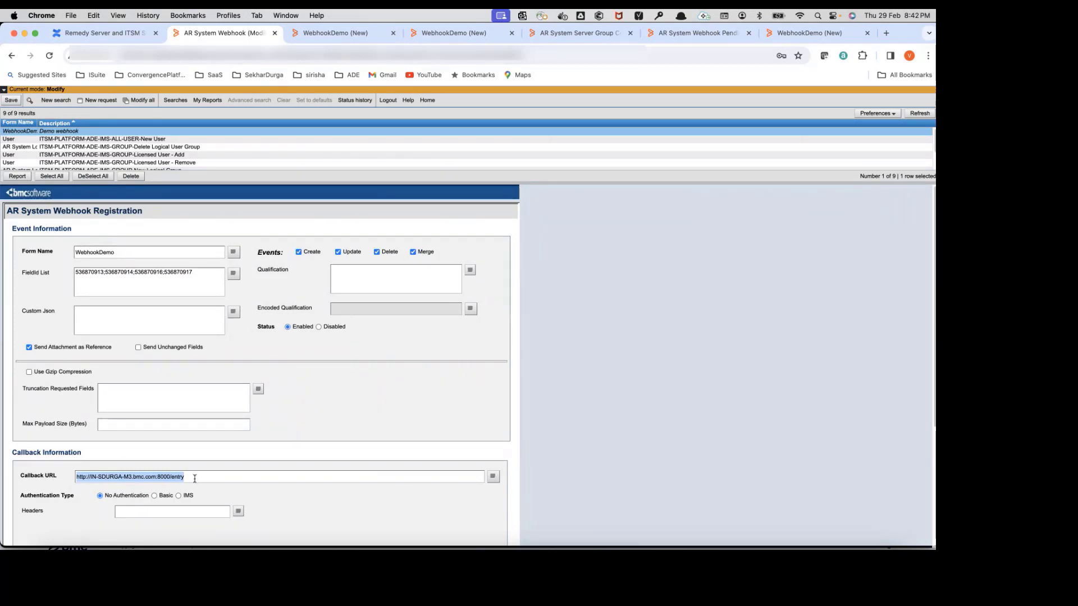
click(11, 100)
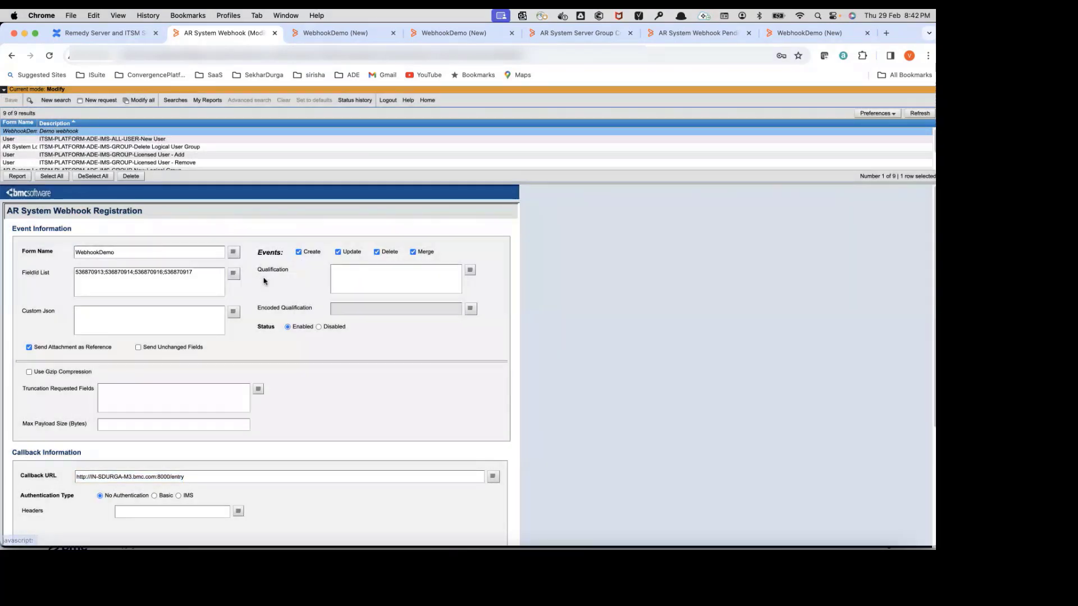
Step: Fill the new WebhookDemo entry's Submitter and Character Field with 3
click(804, 38)
click(88, 139)
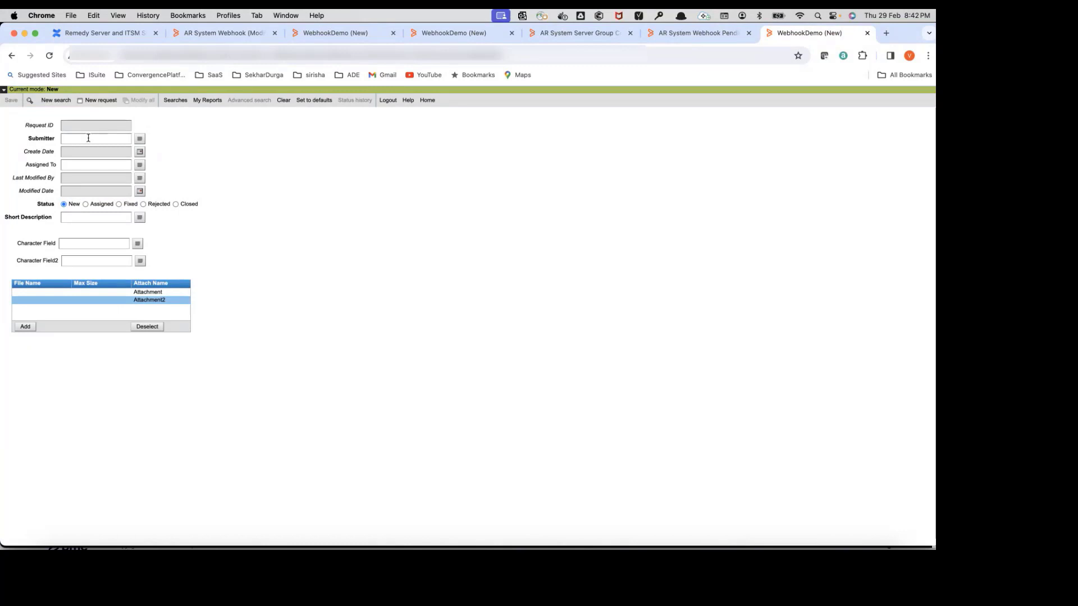
text(3)
click(77, 245)
text(3)
Step: Attach test1.txt from the tmp folder to the Attachment slot
click(64, 291)
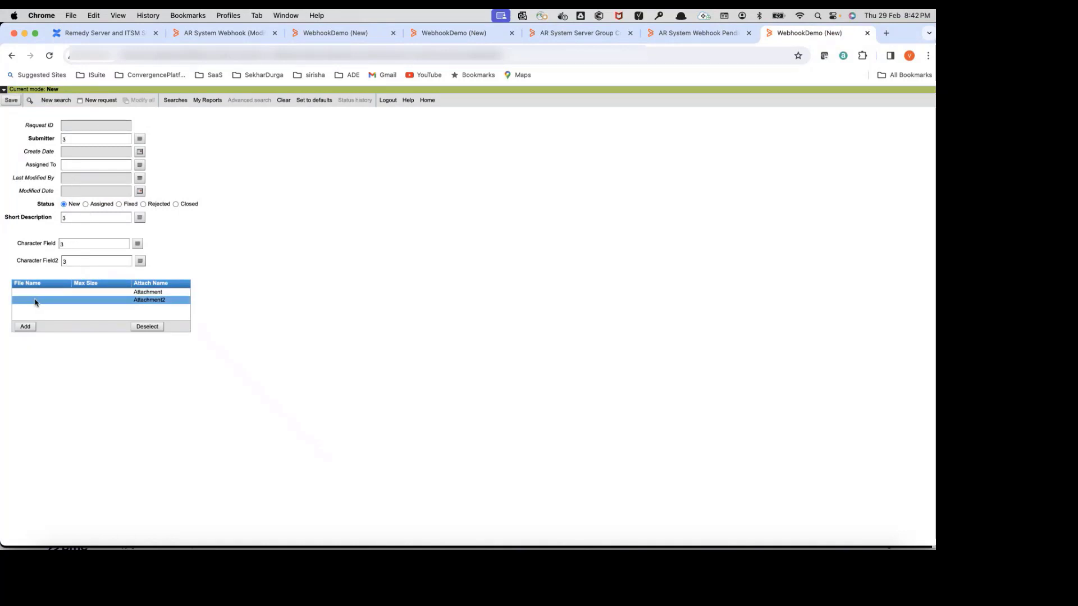
click(25, 326)
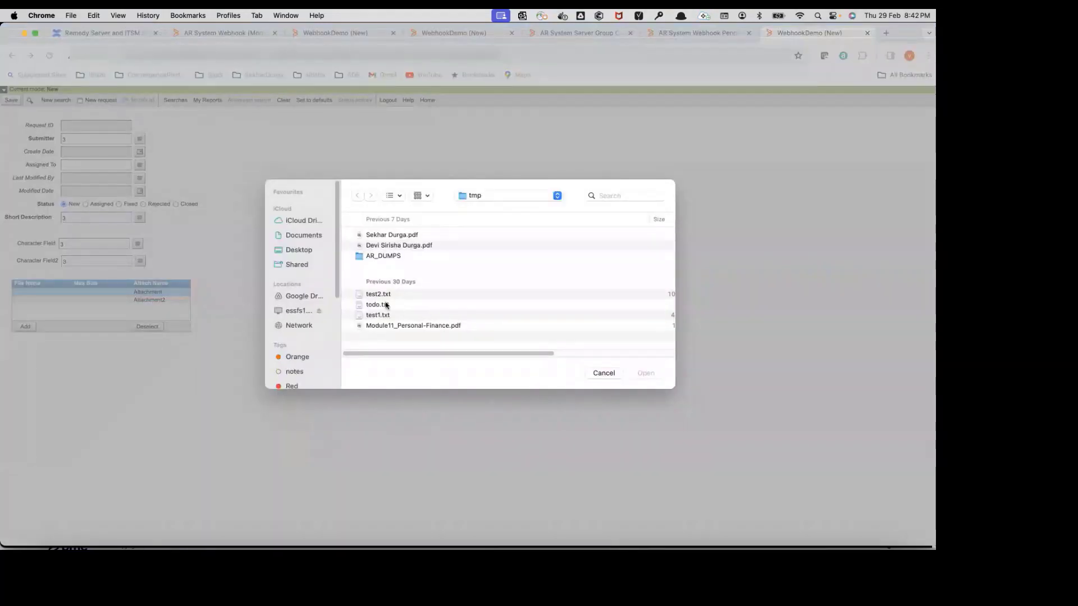
click(381, 315)
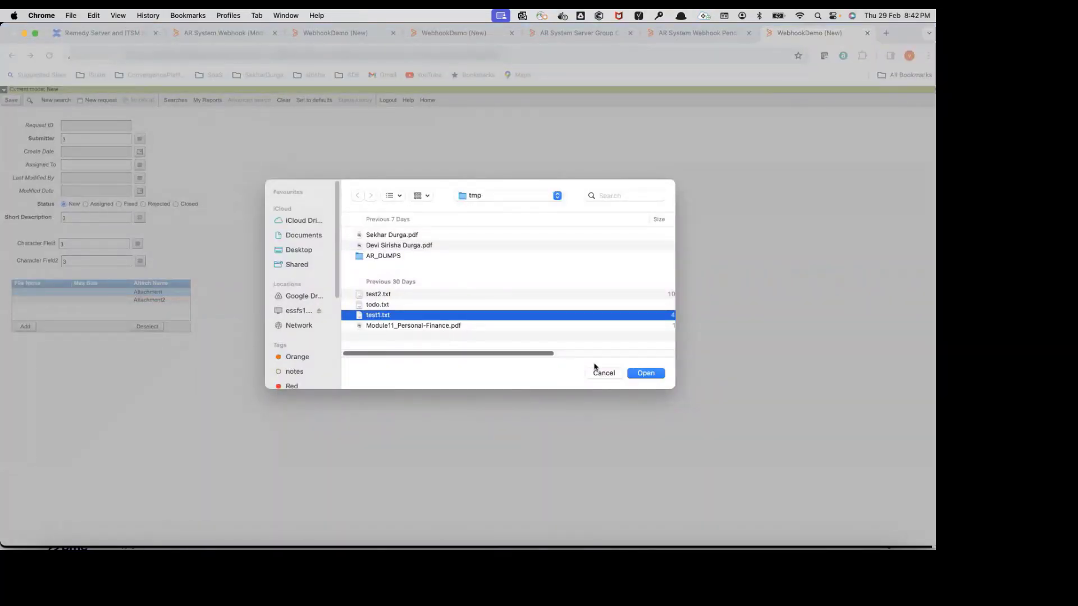
click(646, 373)
click(529, 349)
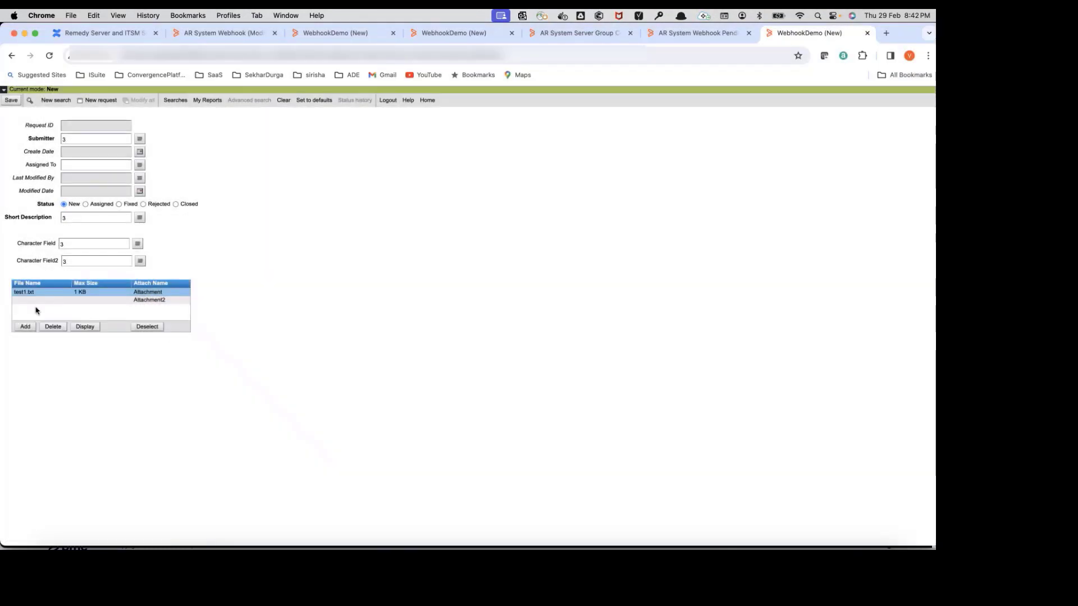
click(28, 301)
Step: Attach test2.txt to Attachment2, save the entry, and view the server log
click(25, 327)
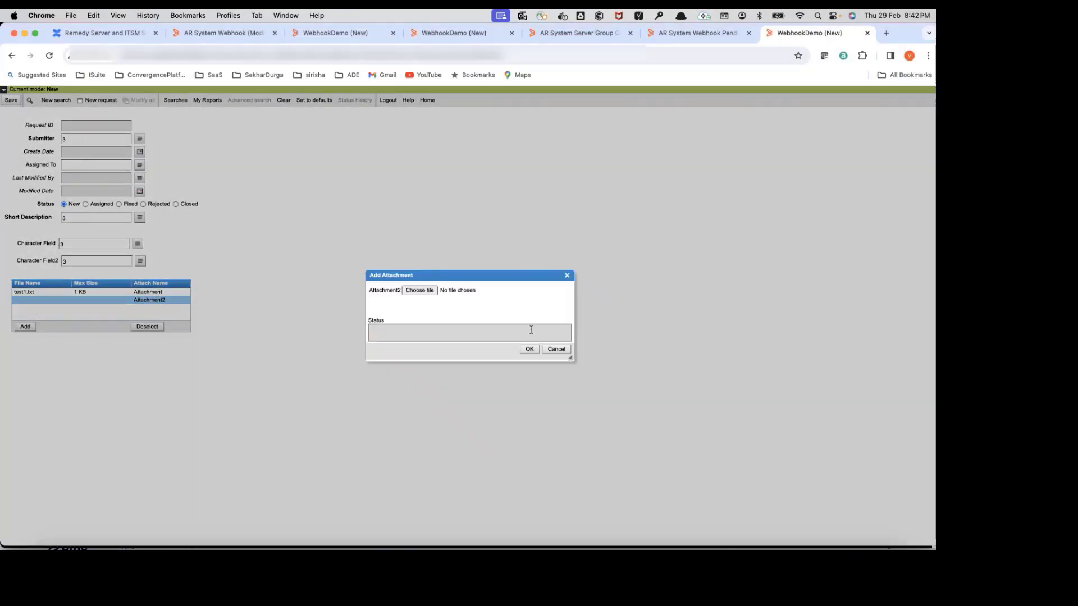
click(417, 291)
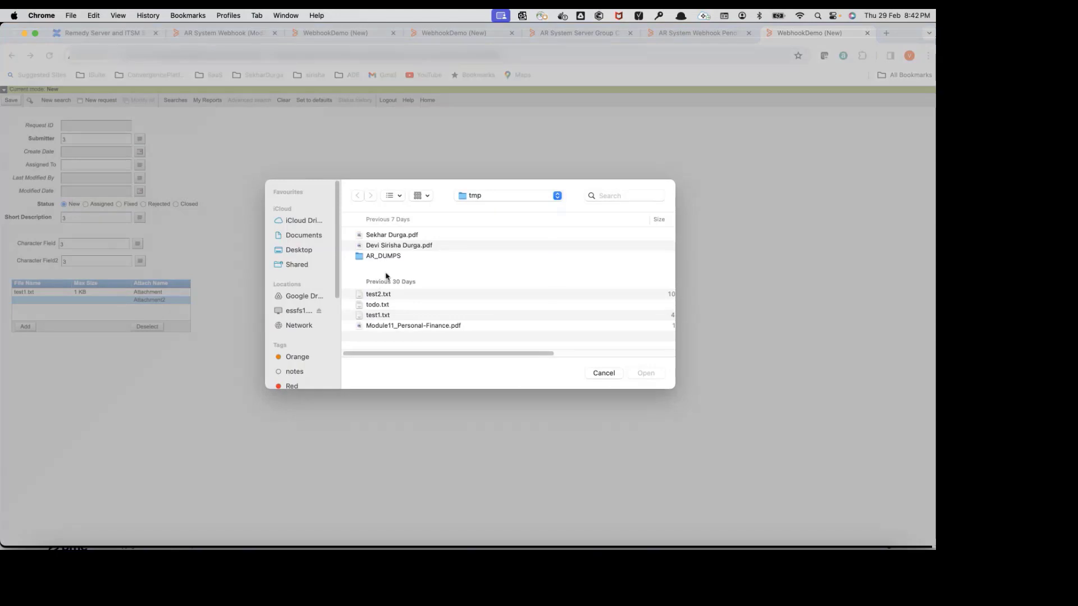
click(381, 295)
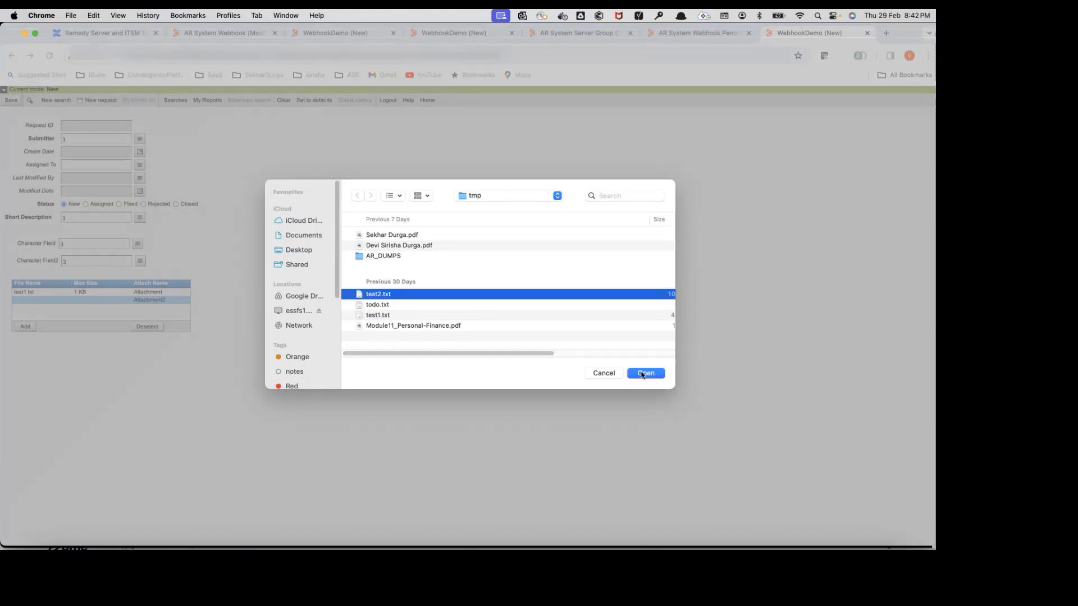
click(645, 372)
click(529, 349)
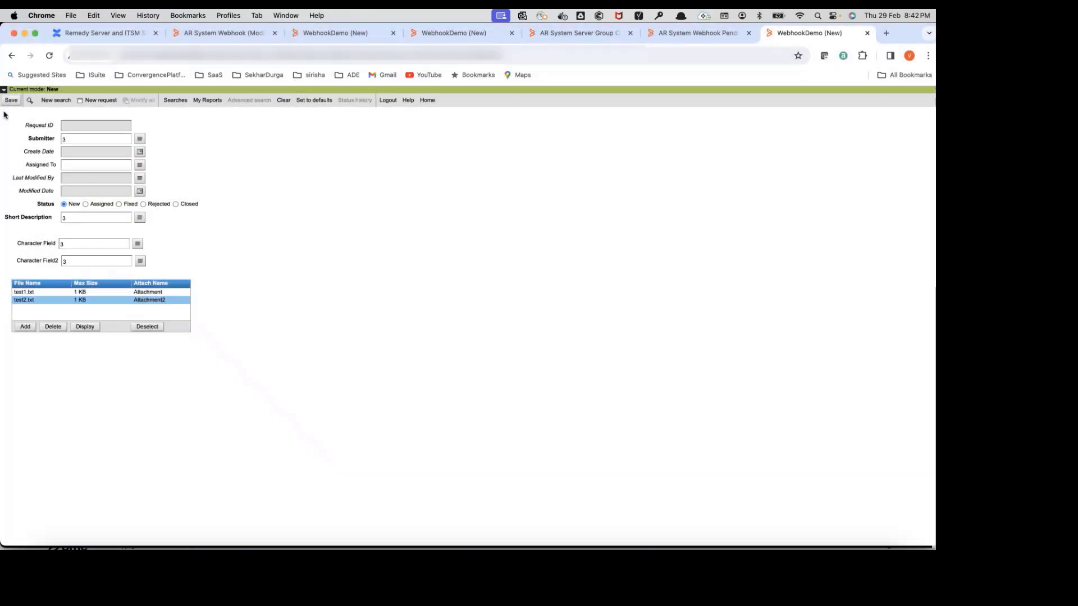
click(11, 99)
click(281, 546)
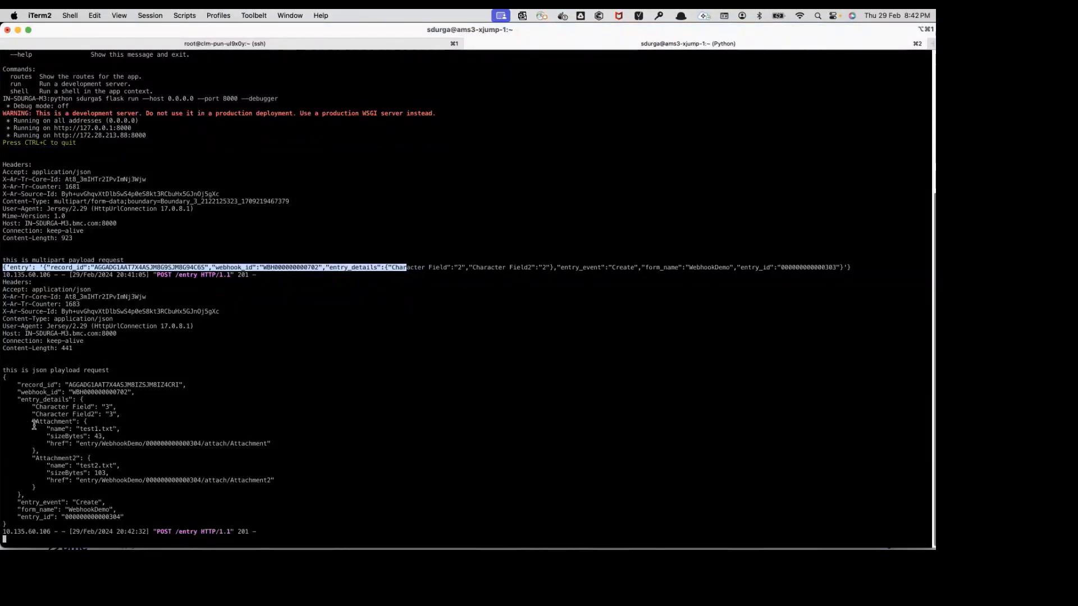
Step: Highlight the payload's Attachment block, test1.txt name and 43-byte size, then bring Finder forward
drag(33, 421, 110, 423)
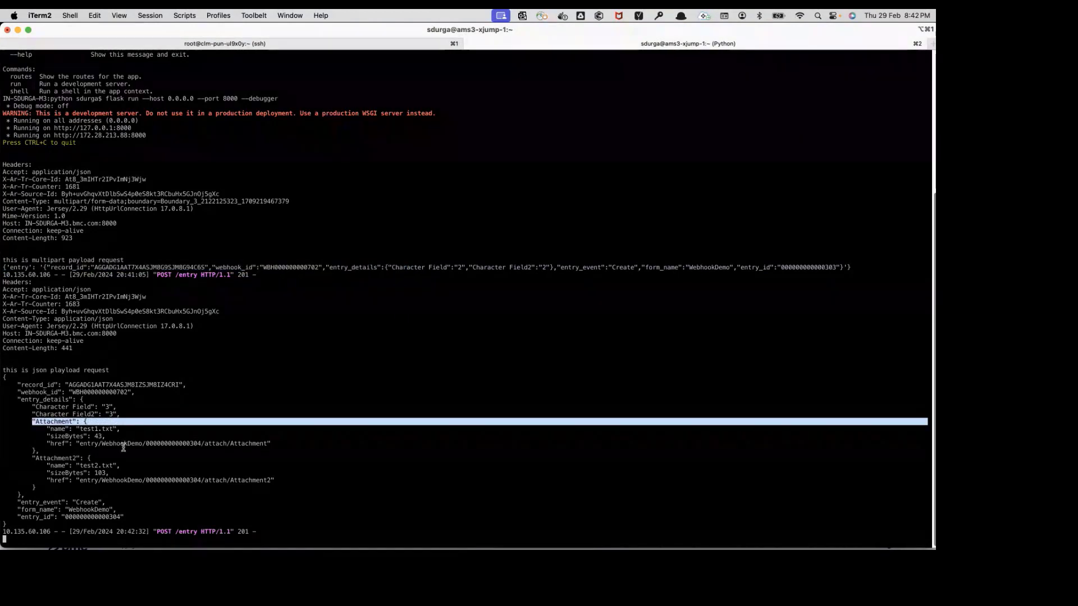
drag(47, 429, 117, 429)
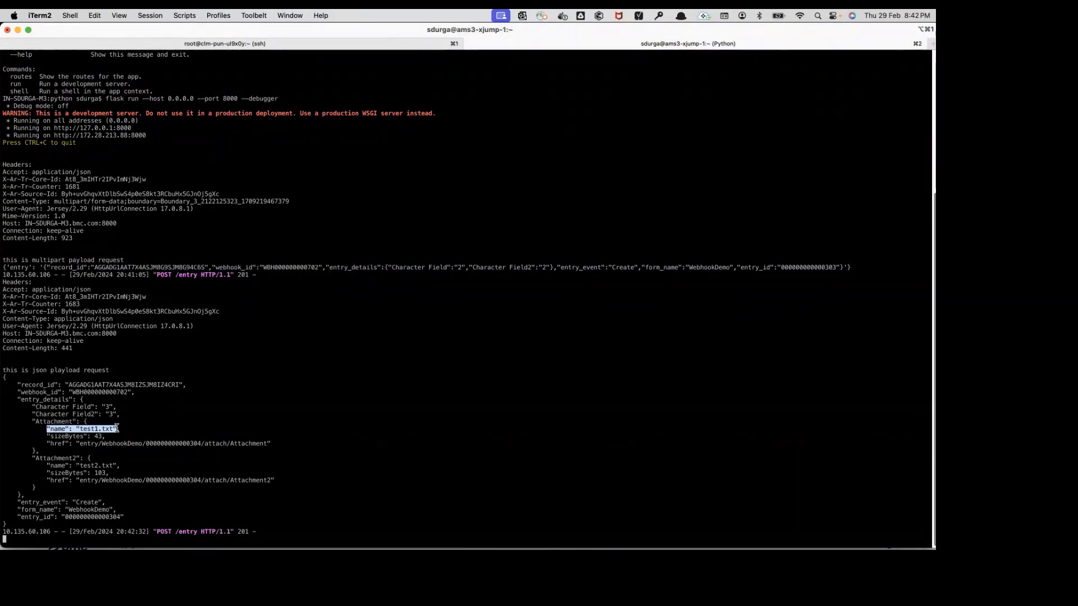
drag(47, 436, 103, 437)
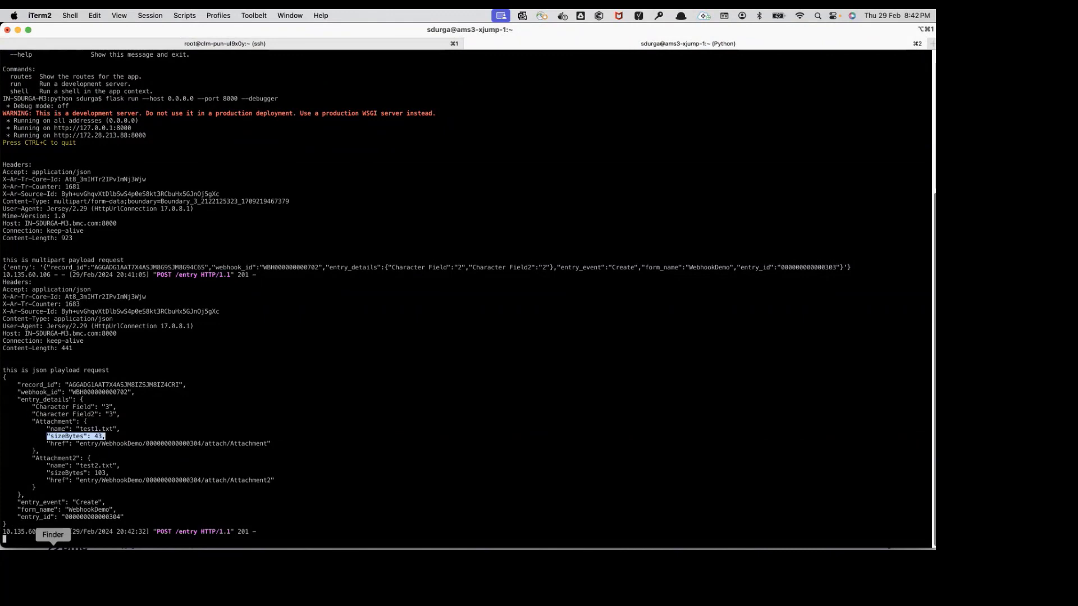
click(52, 547)
click(500, 217)
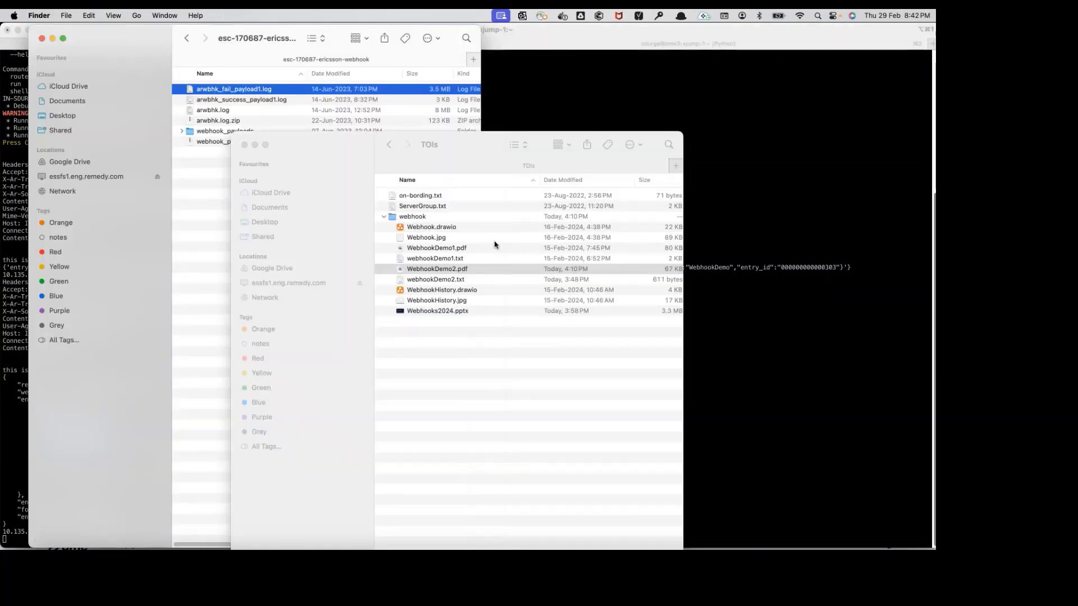
Step: Open the tmp folder and compare test1.txt (43 bytes) with test2.txt (103 bytes)
key(alt+space)
text('tmp)
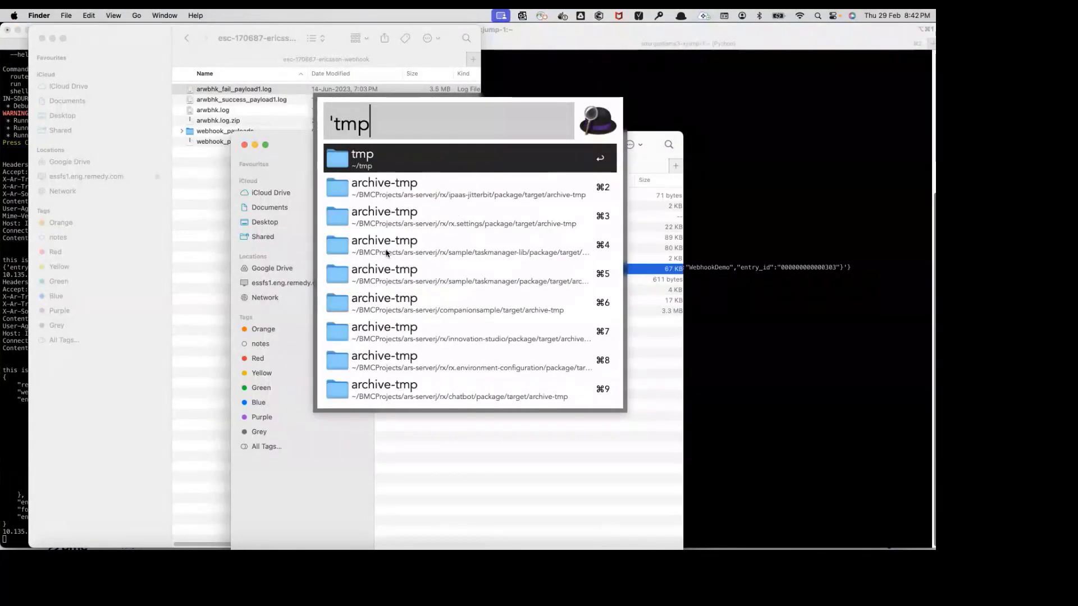
key(Return)
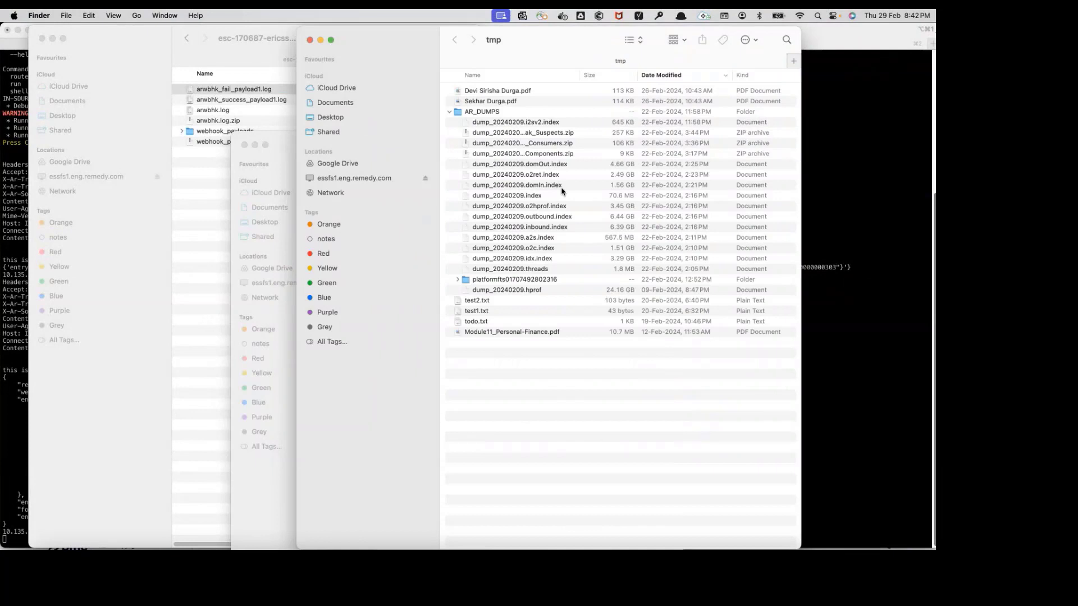
click(450, 111)
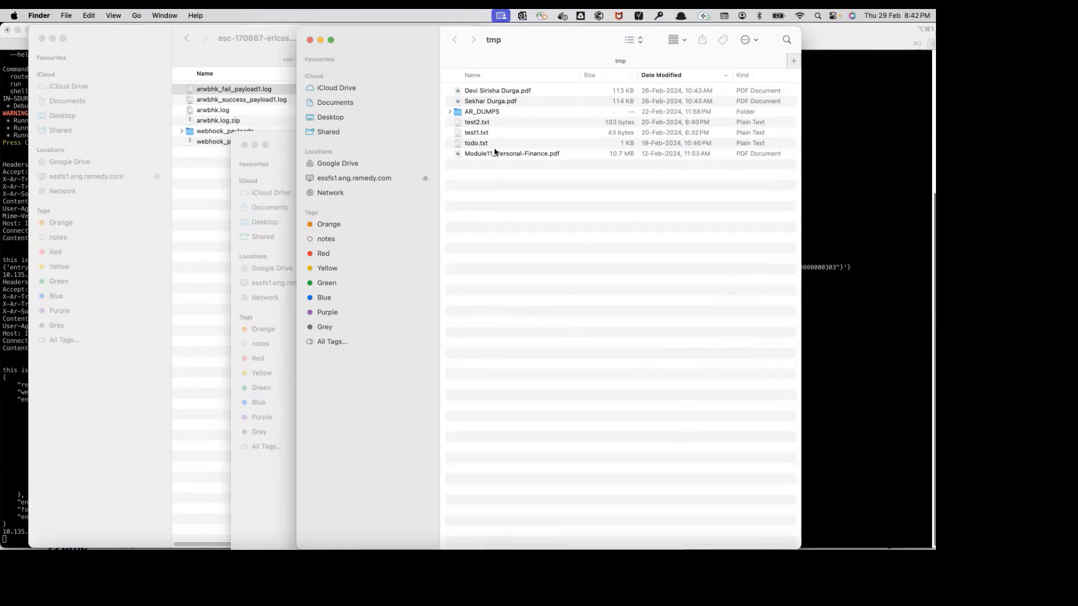
click(479, 124)
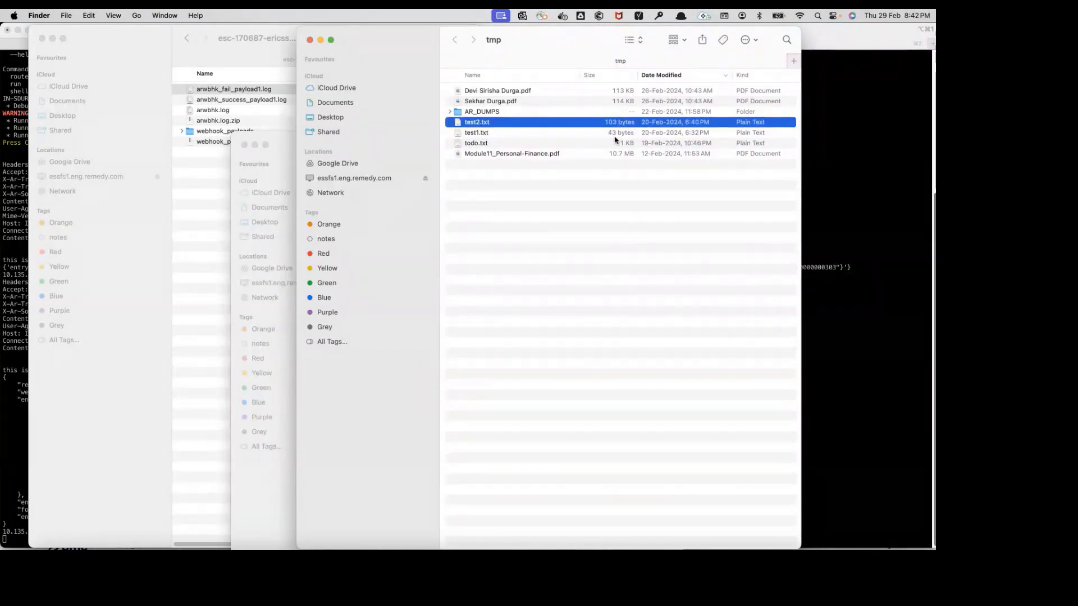
click(616, 136)
click(596, 125)
click(860, 484)
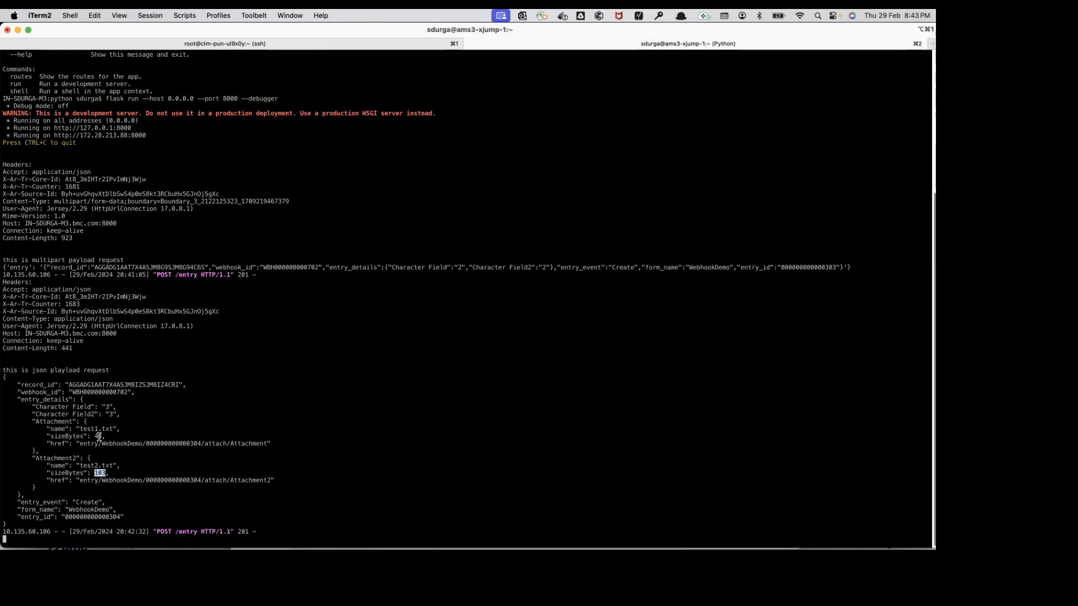
Step: Highlight Attachment2's 103-byte sizeBytes and the WebhookDemo attachment href path in the JSON payload
double_click(66, 436)
drag(80, 444, 134, 445)
click(137, 444)
double_click(142, 443)
drag(145, 443, 267, 444)
drag(79, 443, 262, 444)
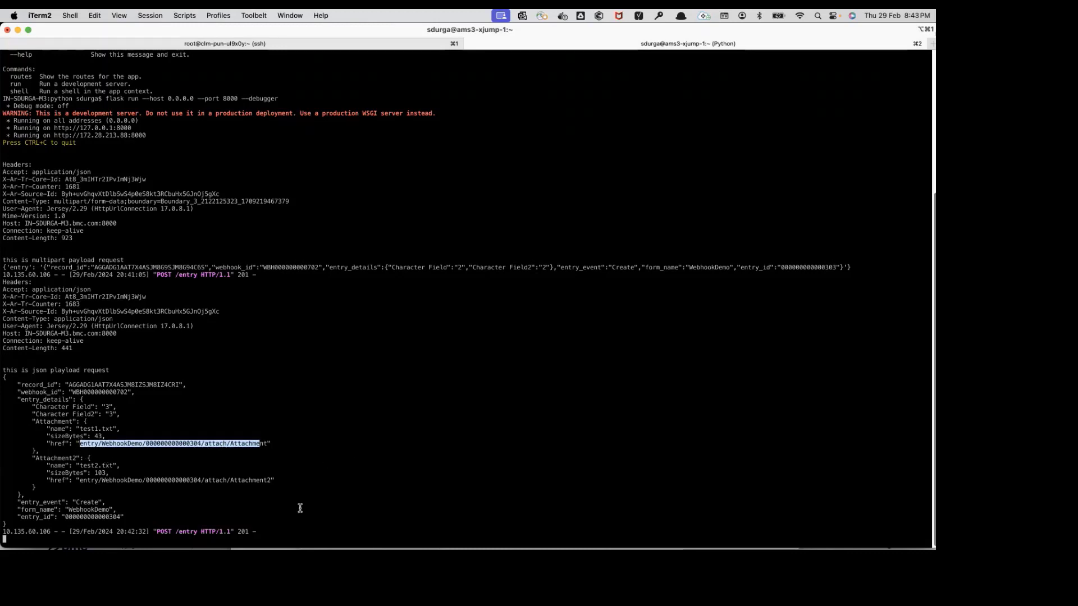
click(243, 547)
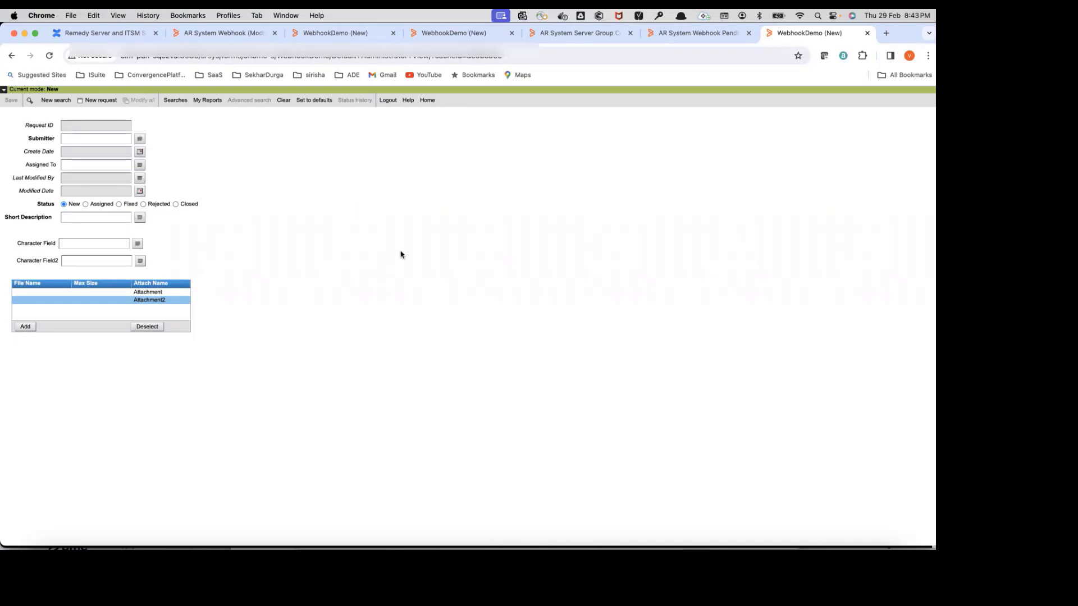
Step: Enter the qualification '8' = $USER on the WebhookDemo webhook and save it
click(696, 35)
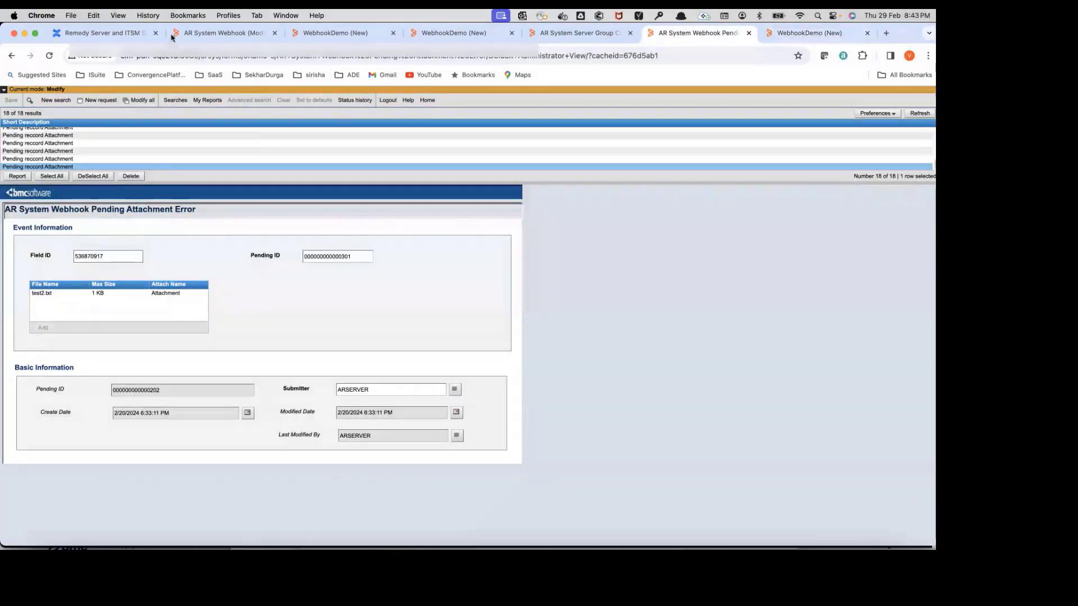
click(237, 35)
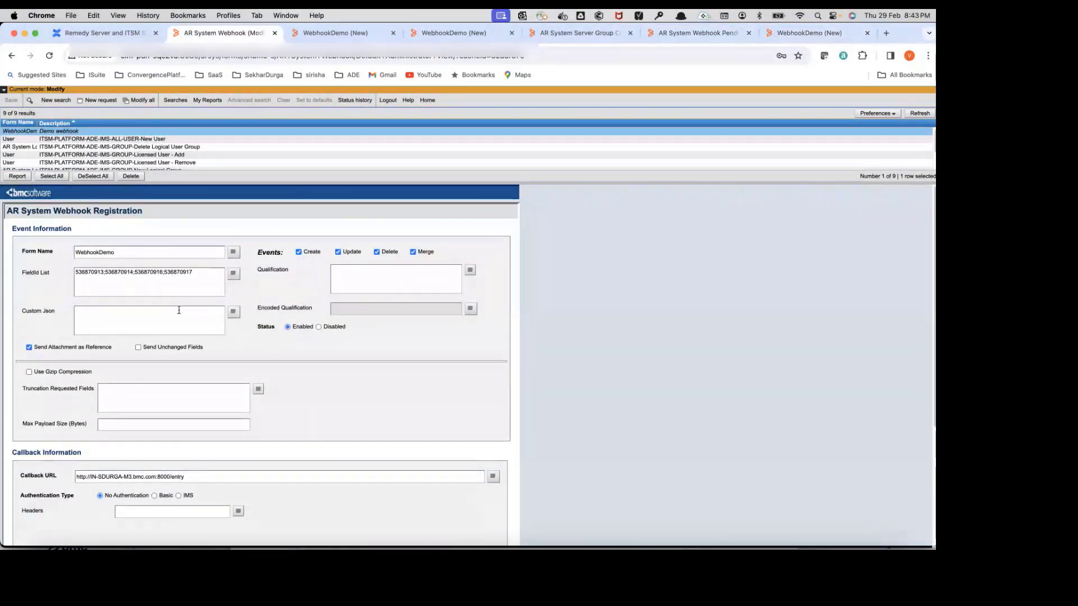
click(377, 275)
text('8)
text(' = )
text(')
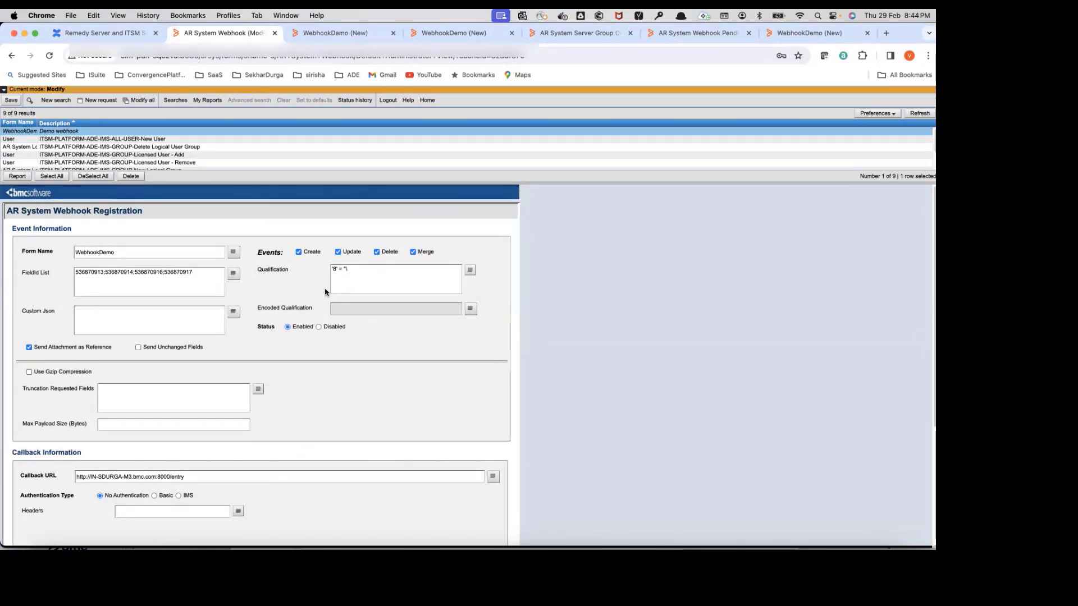
text(U)
key(BackSpace)
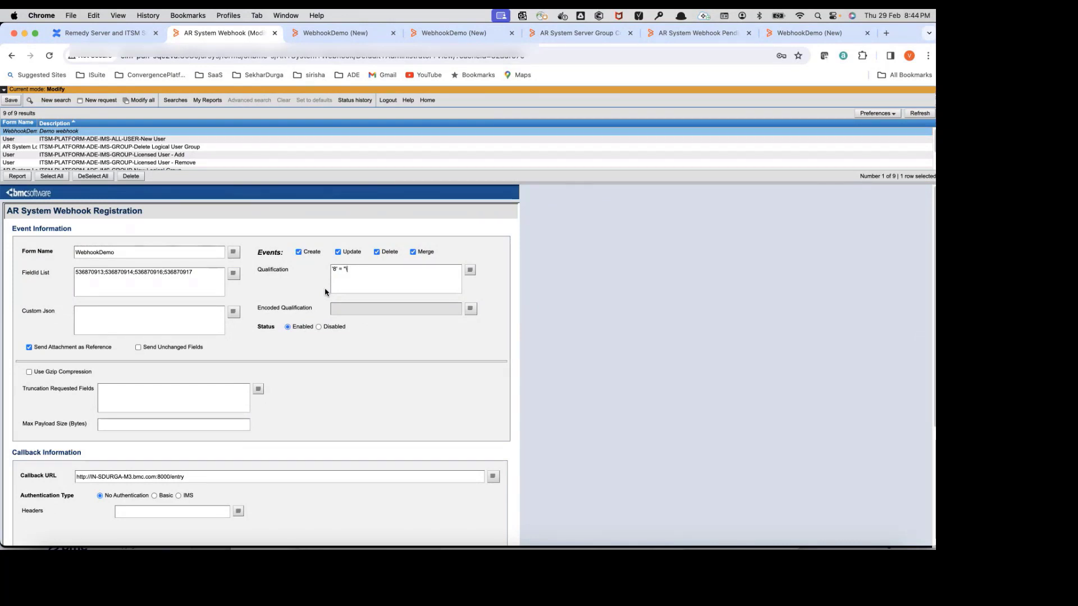
text(\$USER$)
click(348, 271)
key(BackSpace)
click(9, 102)
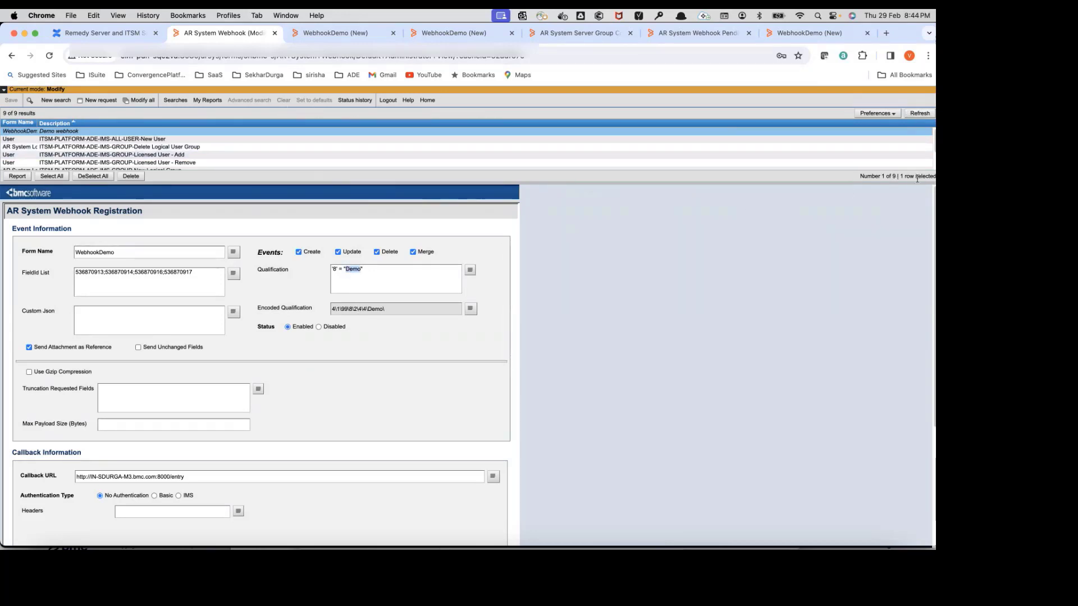
Step: Complete the qualification as '8' = "$USER$" and save the registration again
click(395, 277)
text($\)
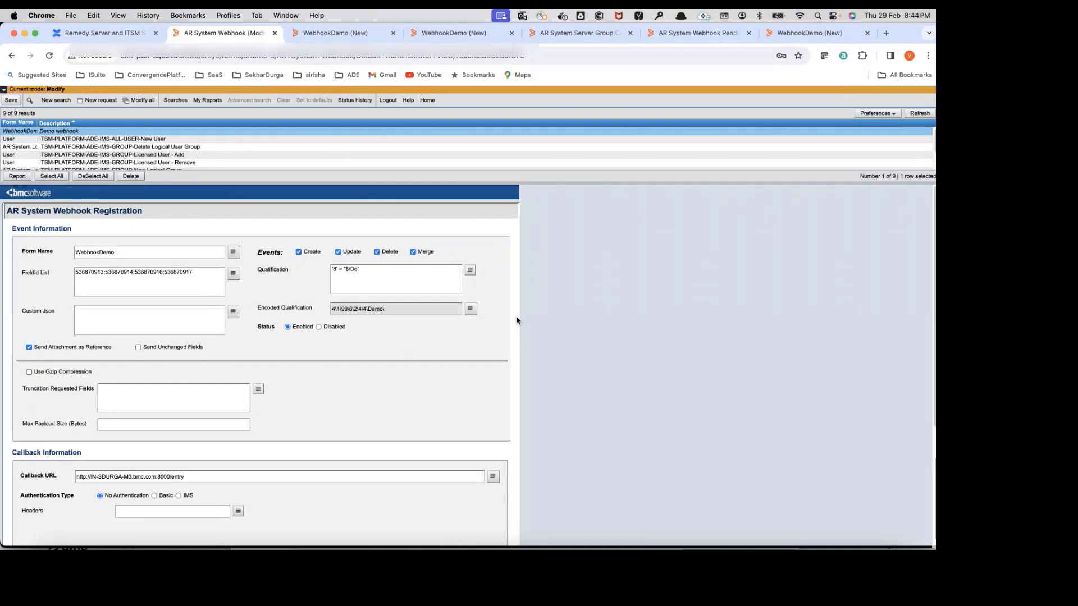
key(Delete)
key(Delete)
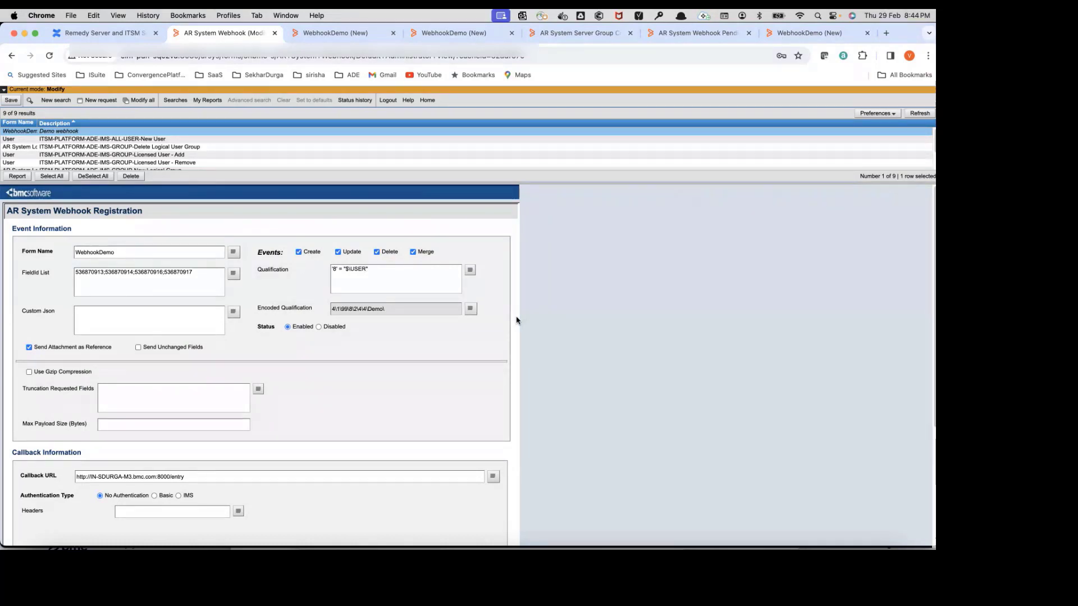
text($)
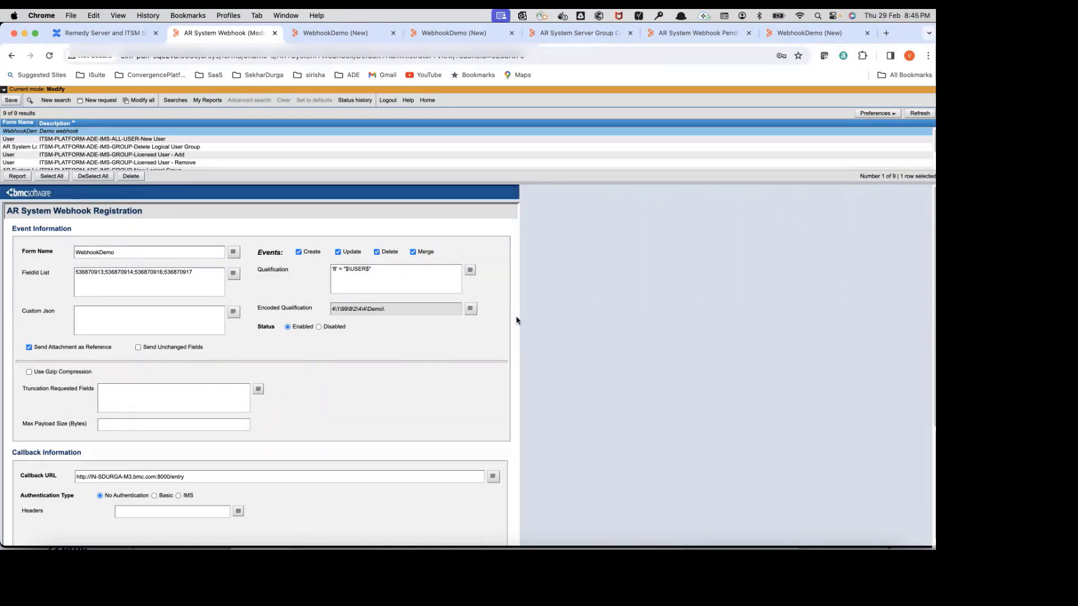
click(11, 101)
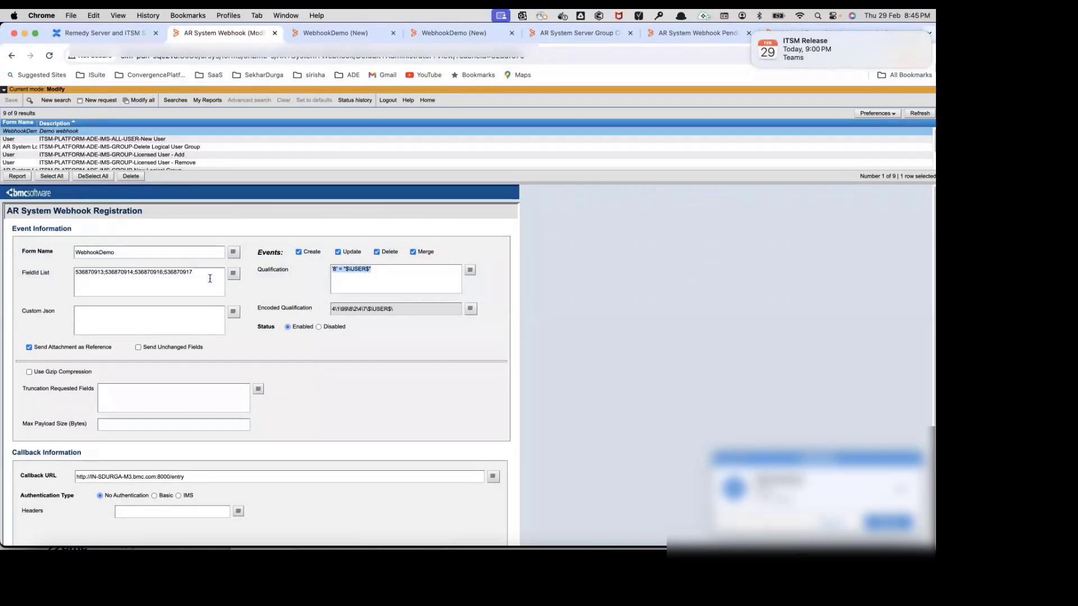
Step: Enter 5 in the WebhookDemo new-request form and check the terminal for received payloads
click(133, 326)
click(752, 33)
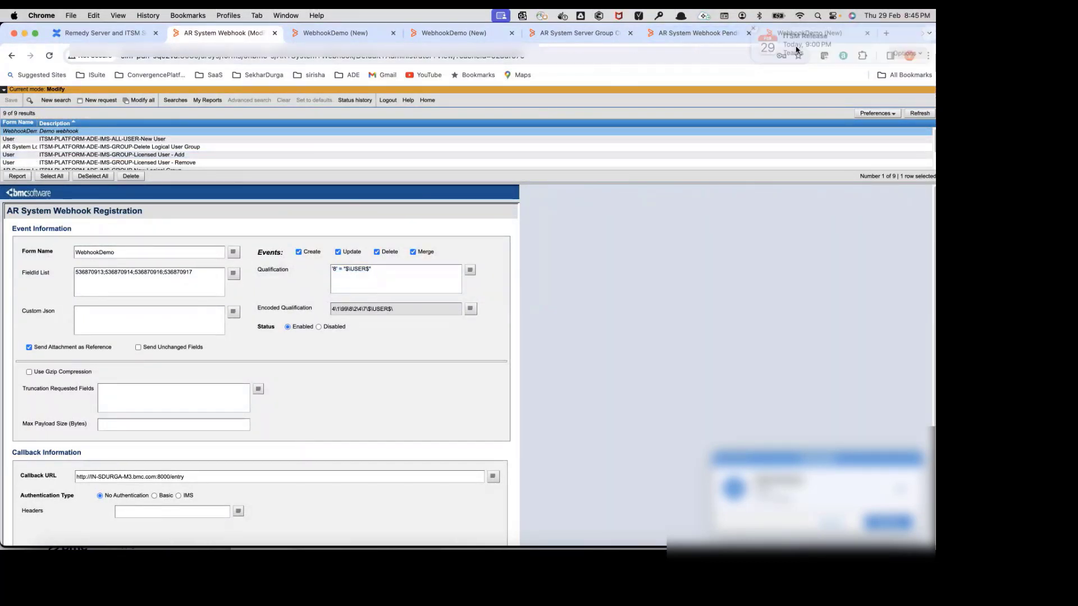
click(808, 33)
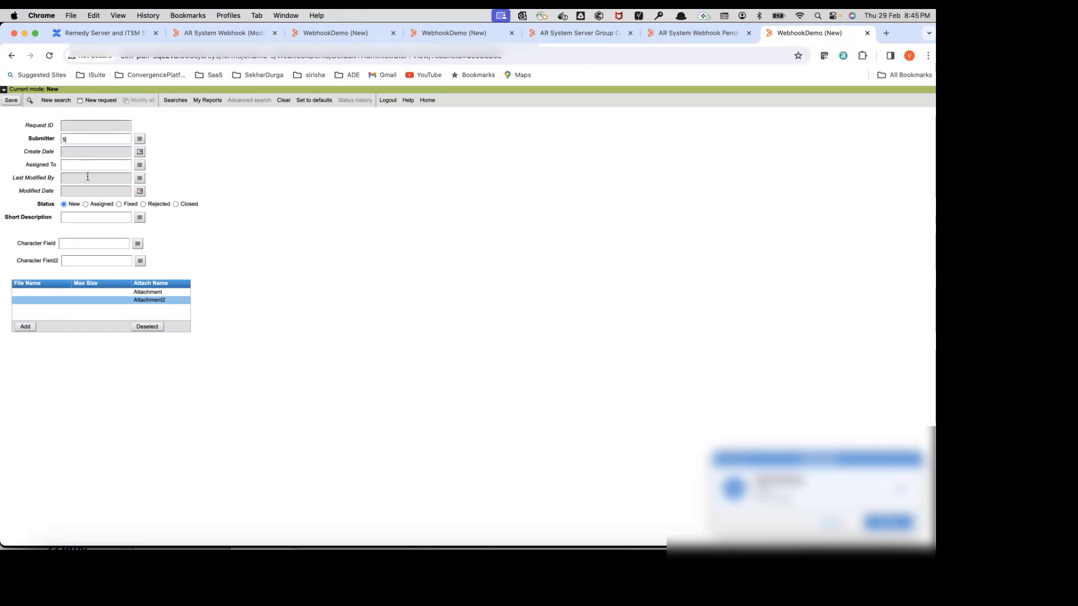
click(86, 218)
text(5)
click(282, 567)
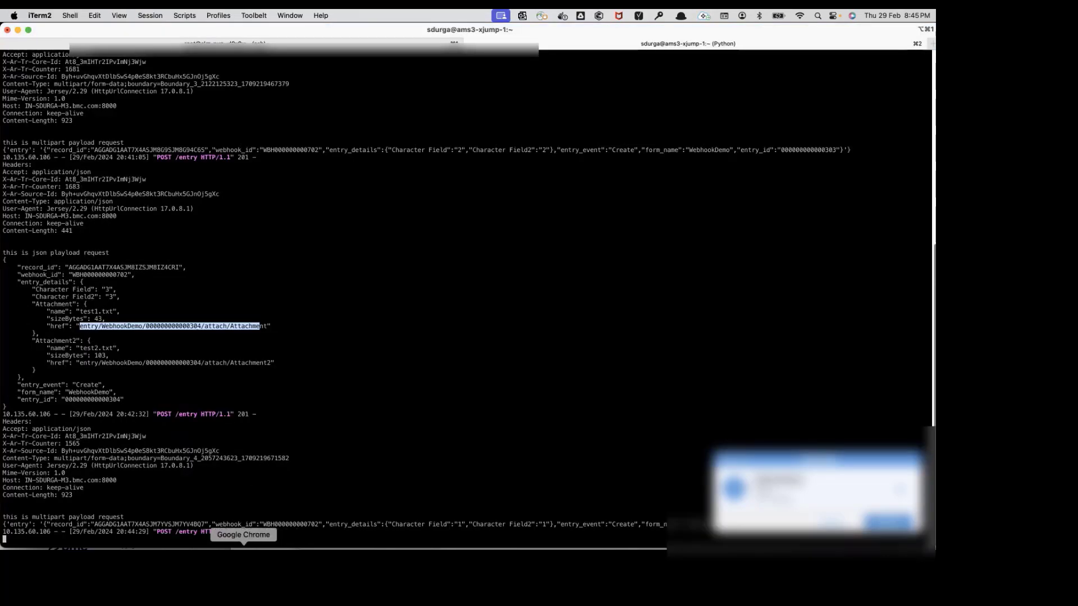
click(243, 567)
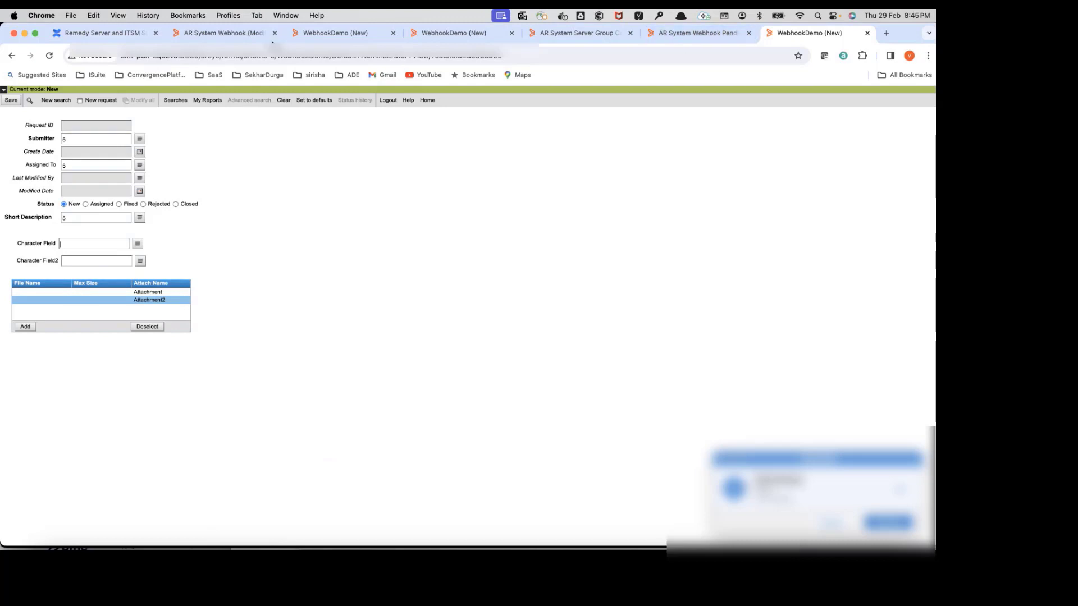
Step: Review the webhook registration and pending attachment error records, then go to IT Home
click(234, 36)
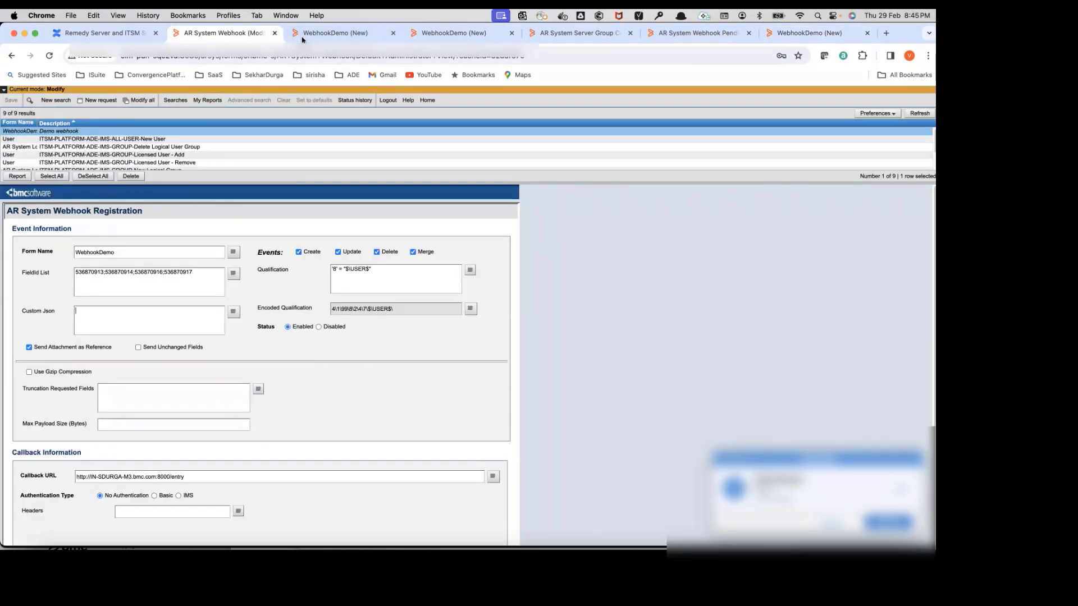
click(662, 36)
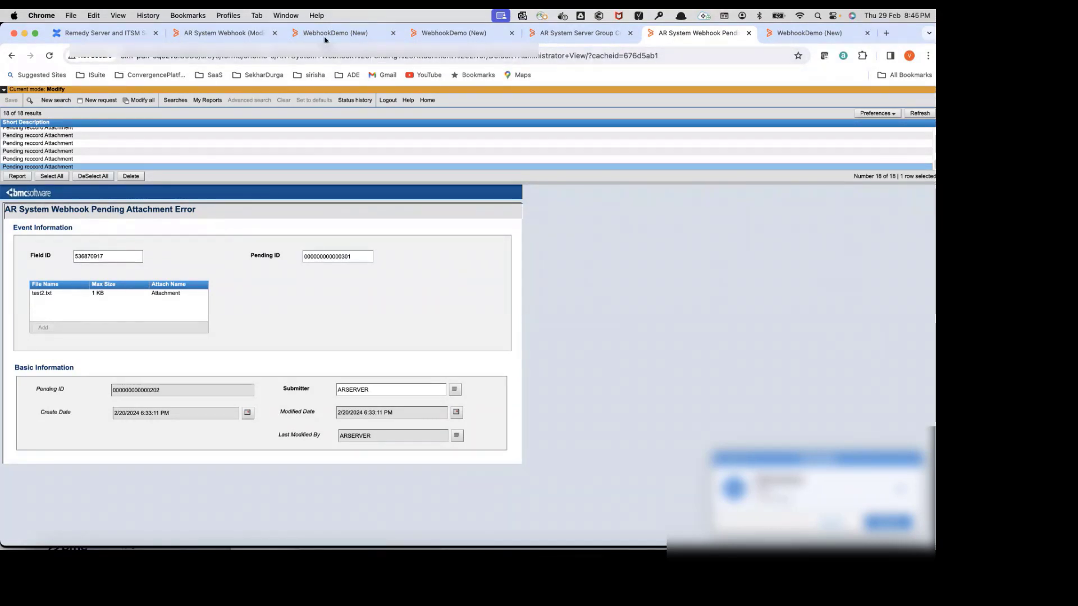
click(296, 37)
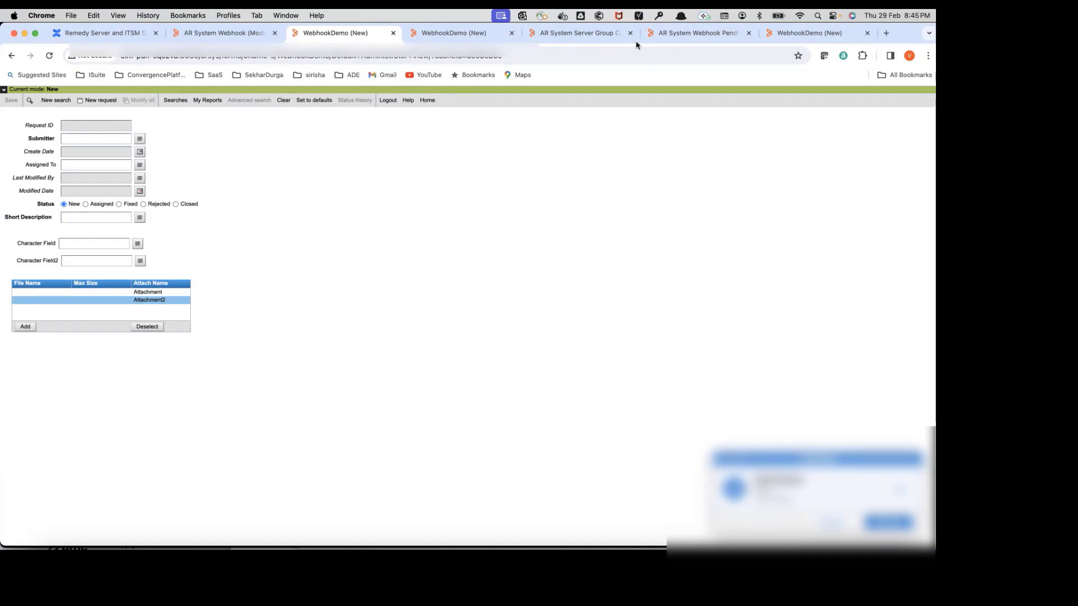
click(663, 37)
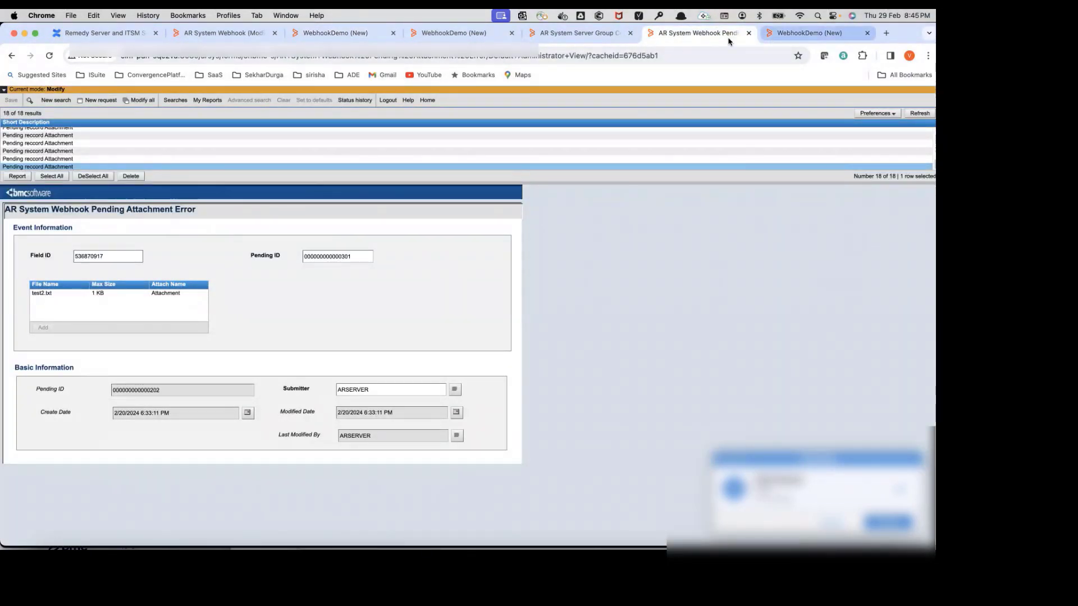
right_click(699, 40)
click(586, 186)
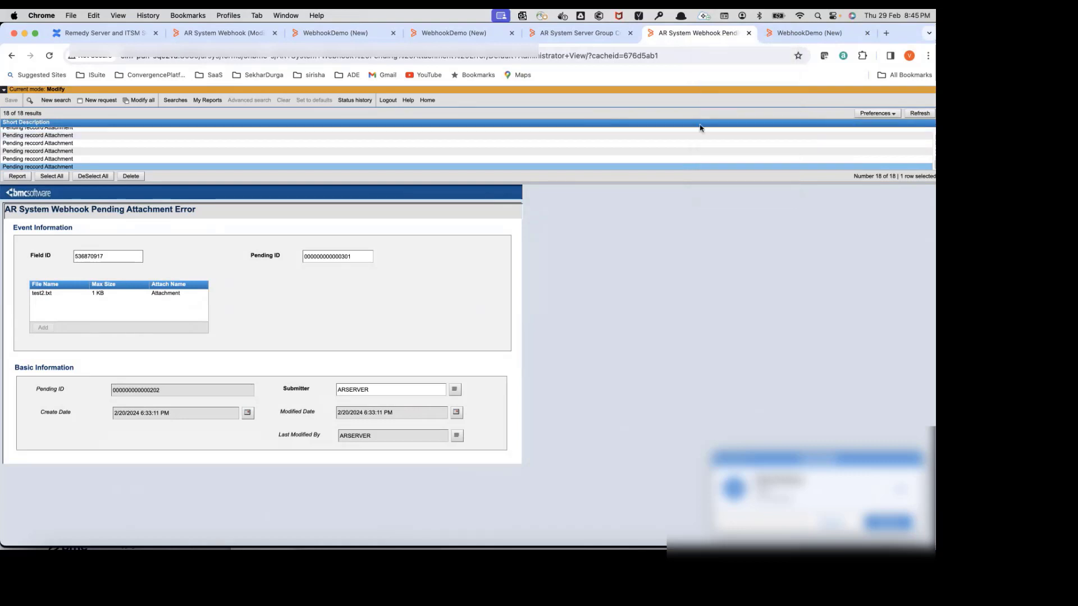
click(427, 100)
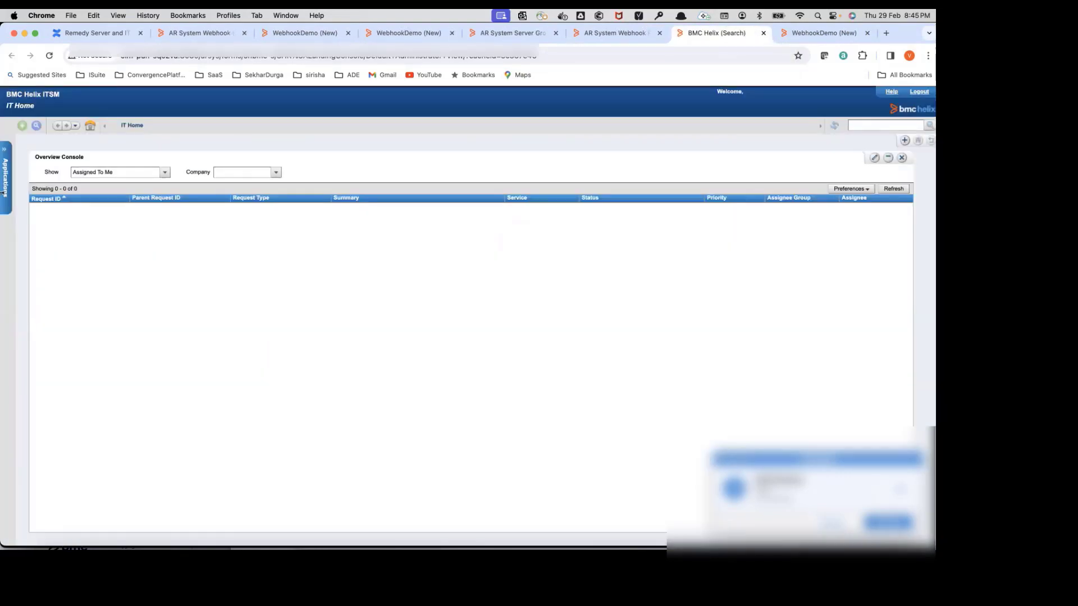
Step: Open Log Management in the AR System Server Group Console from the Applications menu
click(6, 181)
mouse_move(68, 190)
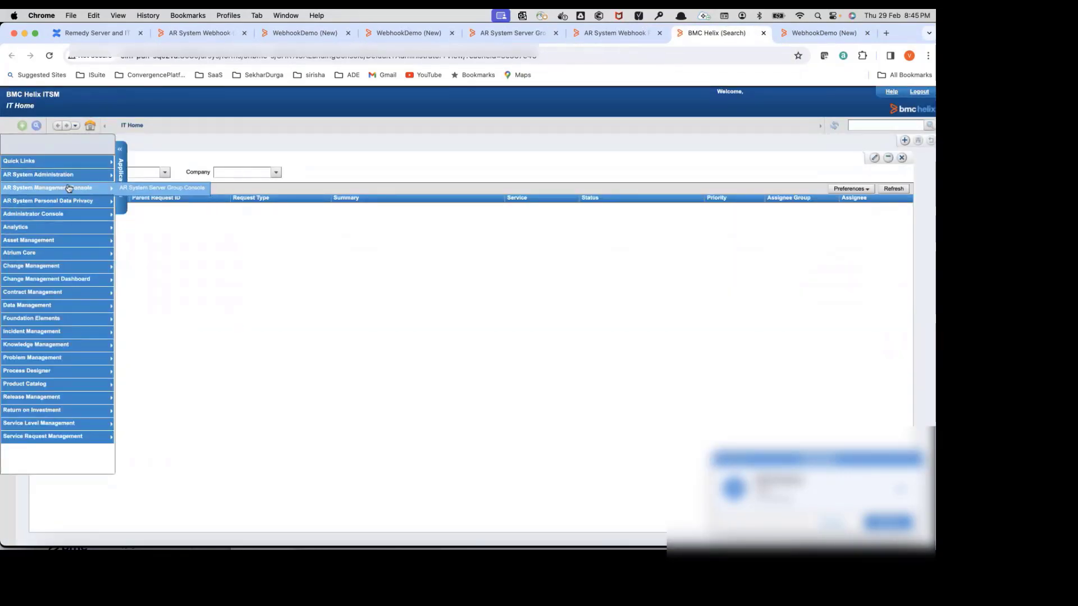
click(162, 188)
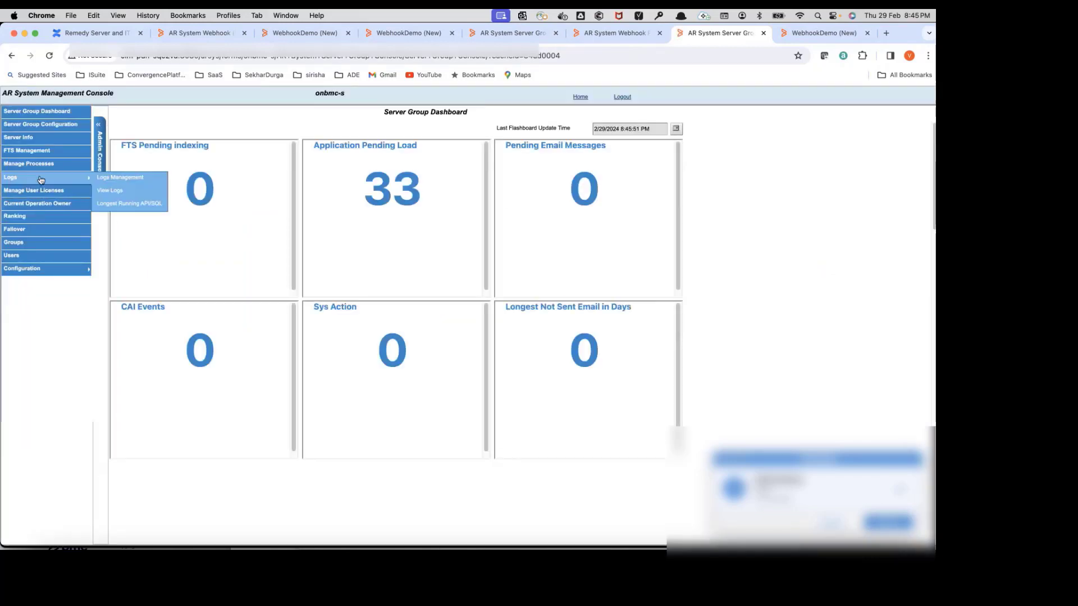
mouse_move(44, 178)
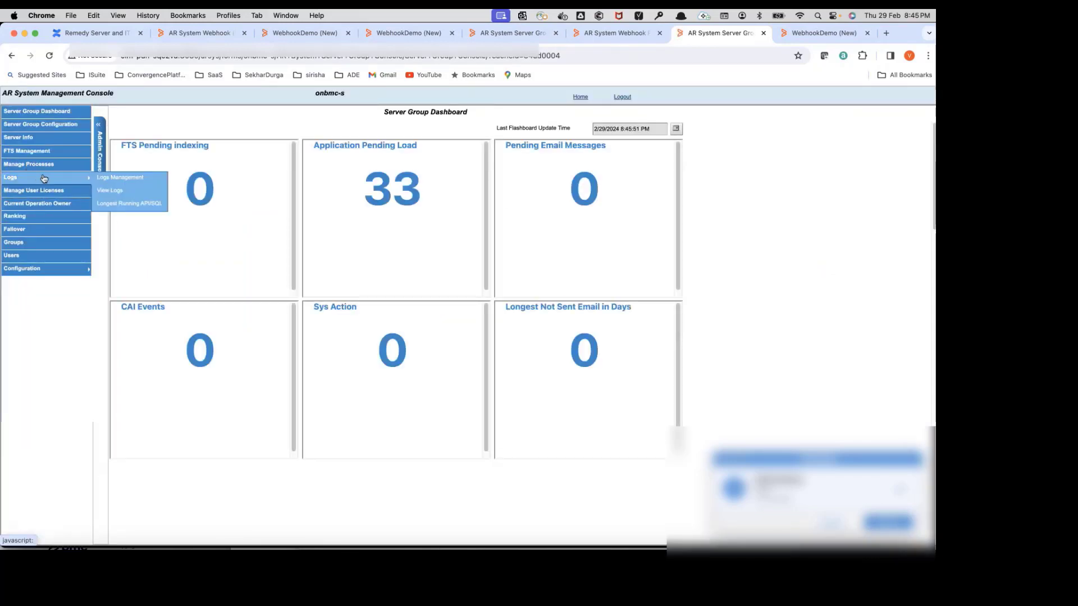
click(106, 179)
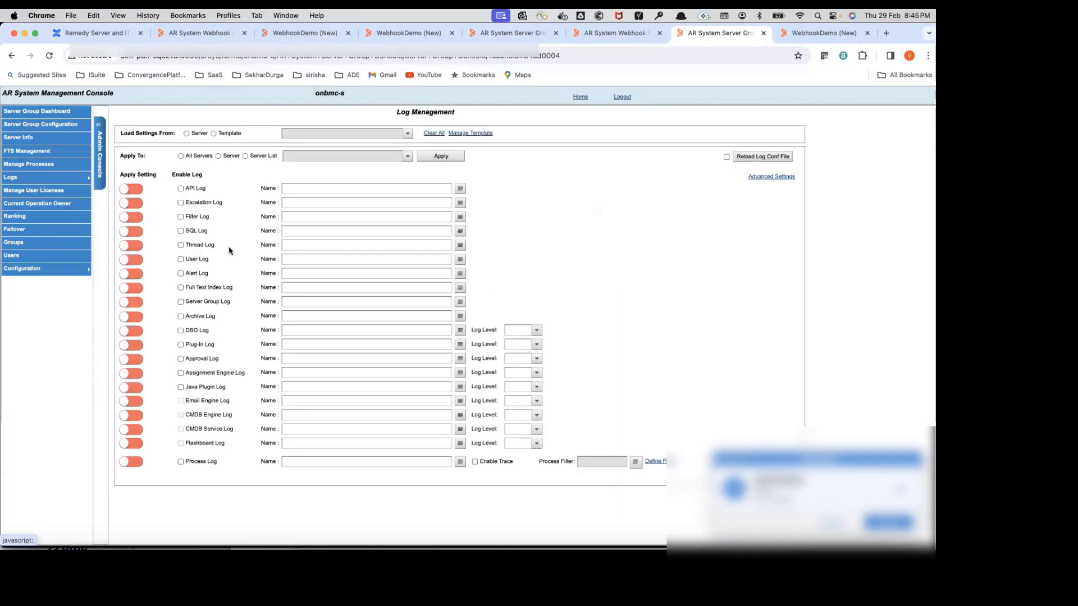
Step: Load onbmc-s.bmc.com log settings, enable the Filter Log, and apply them to that server
click(186, 133)
click(408, 133)
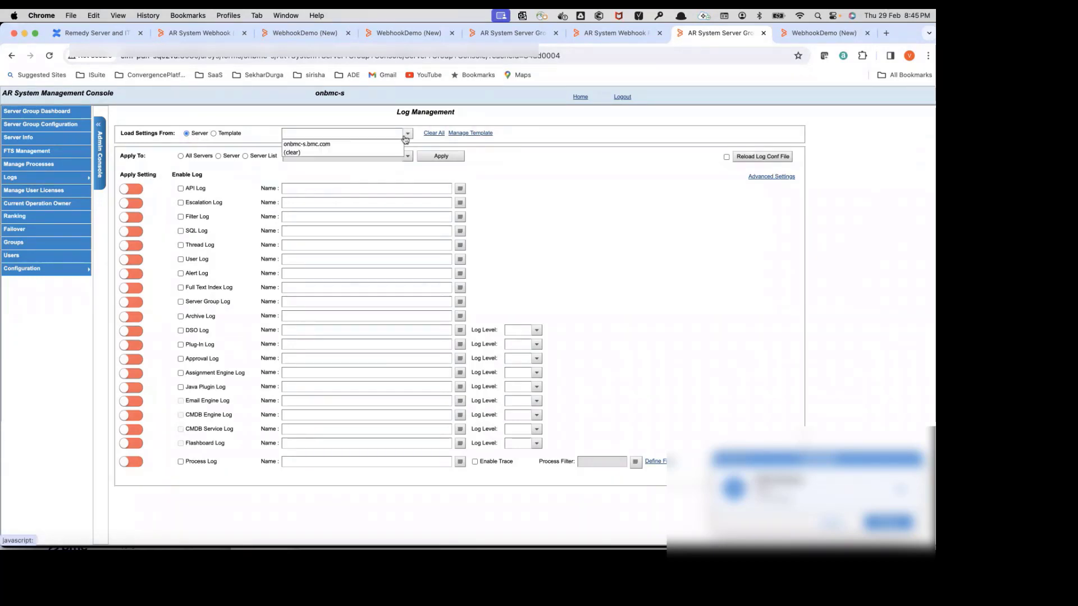
click(359, 144)
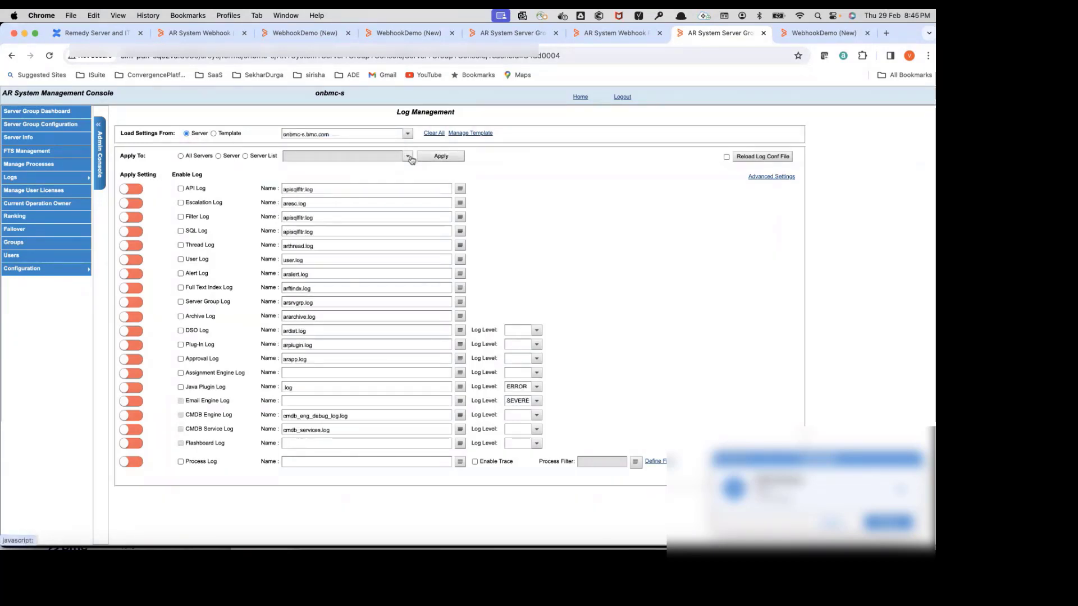
click(218, 156)
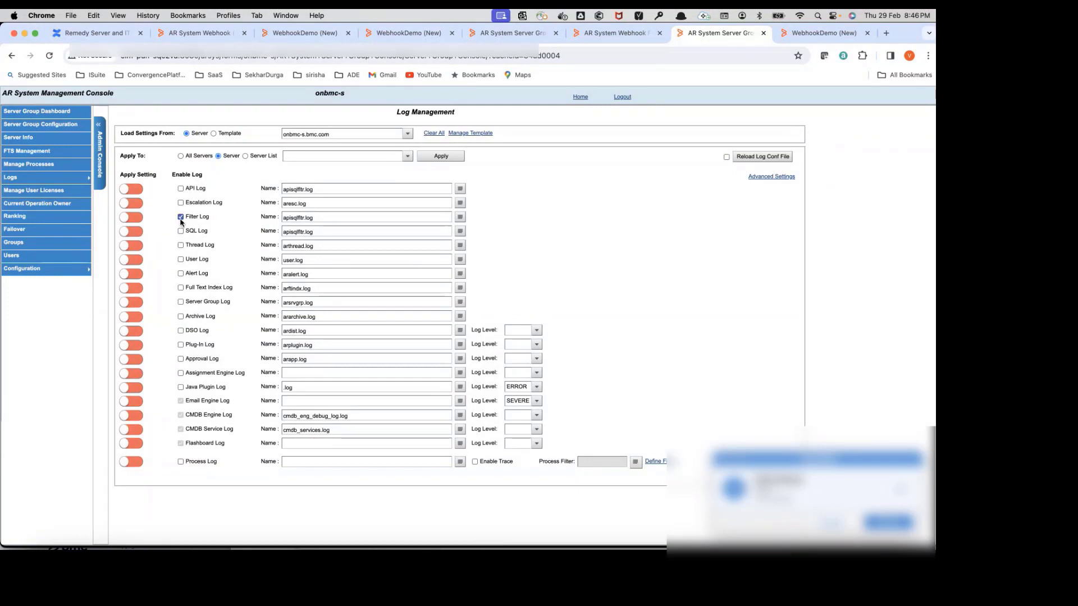
click(180, 216)
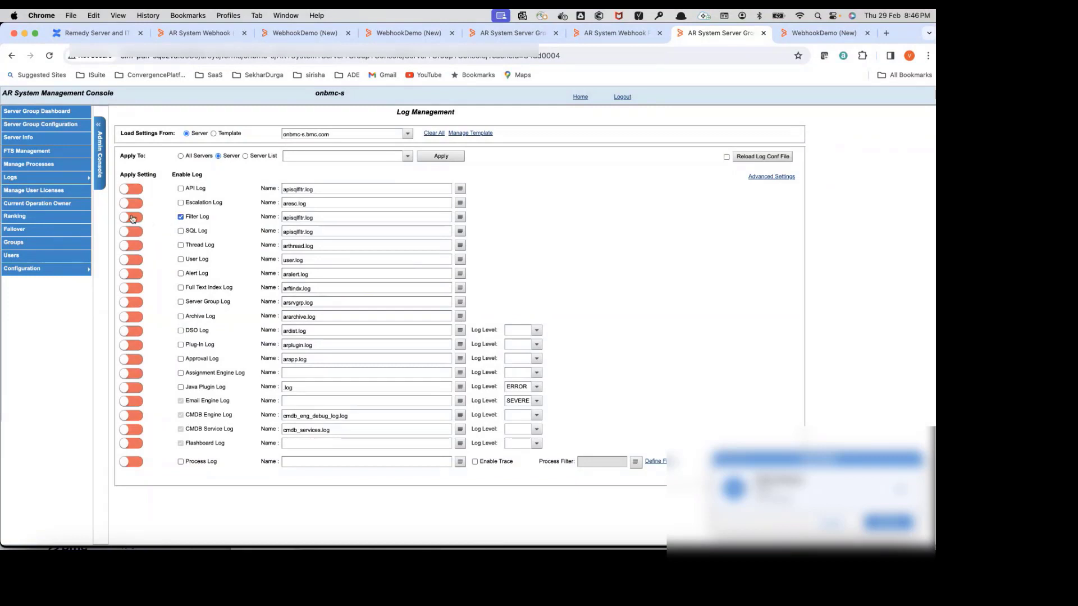
click(408, 156)
click(337, 167)
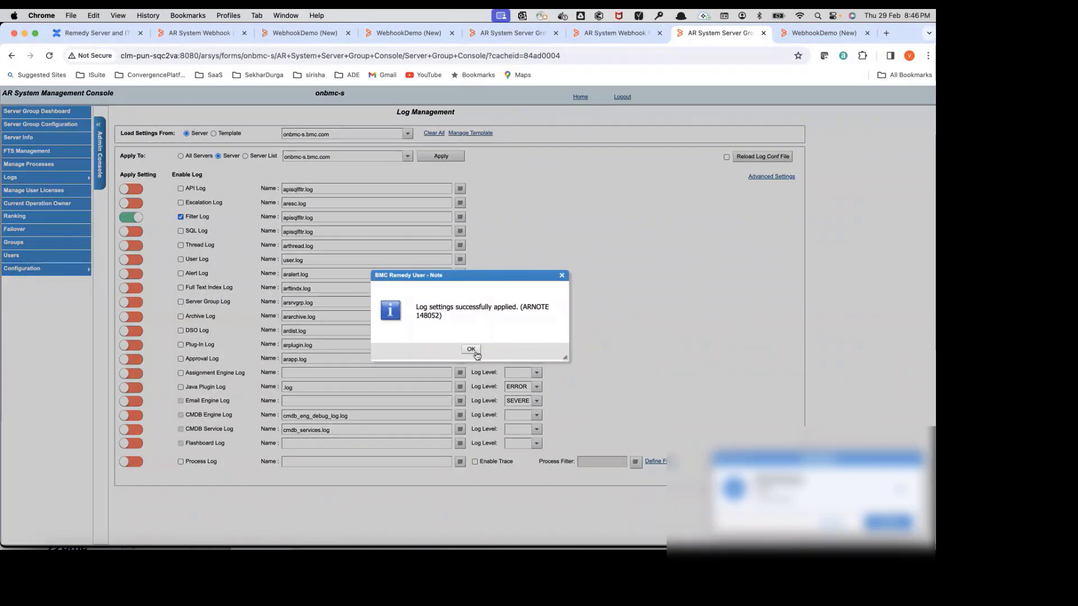
click(471, 352)
click(282, 547)
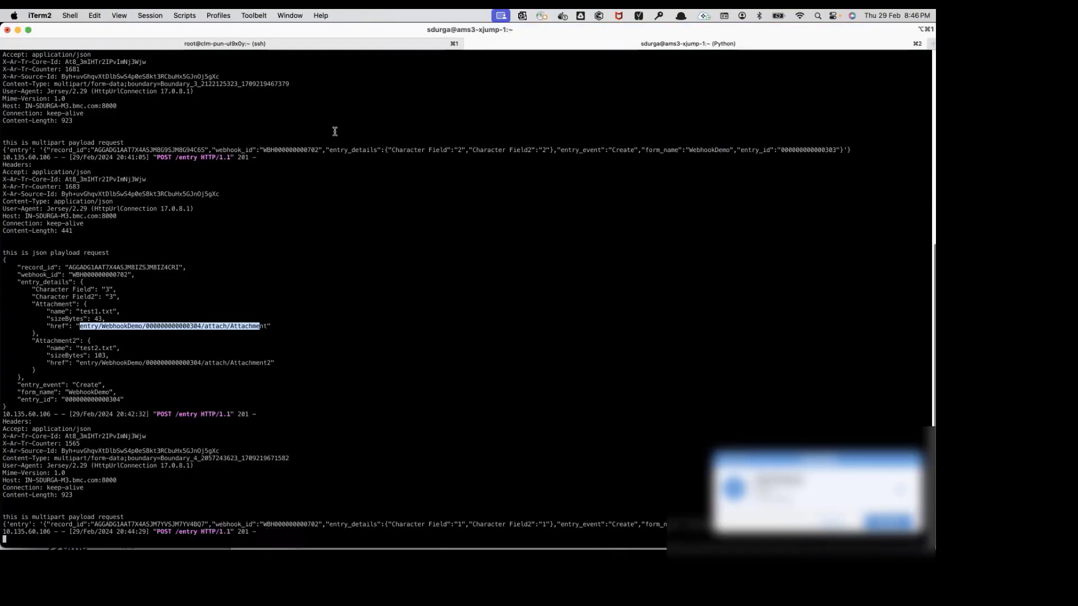
Step: In the ssh session, show the working directory and list log files by time with ls -ltr
click(244, 49)
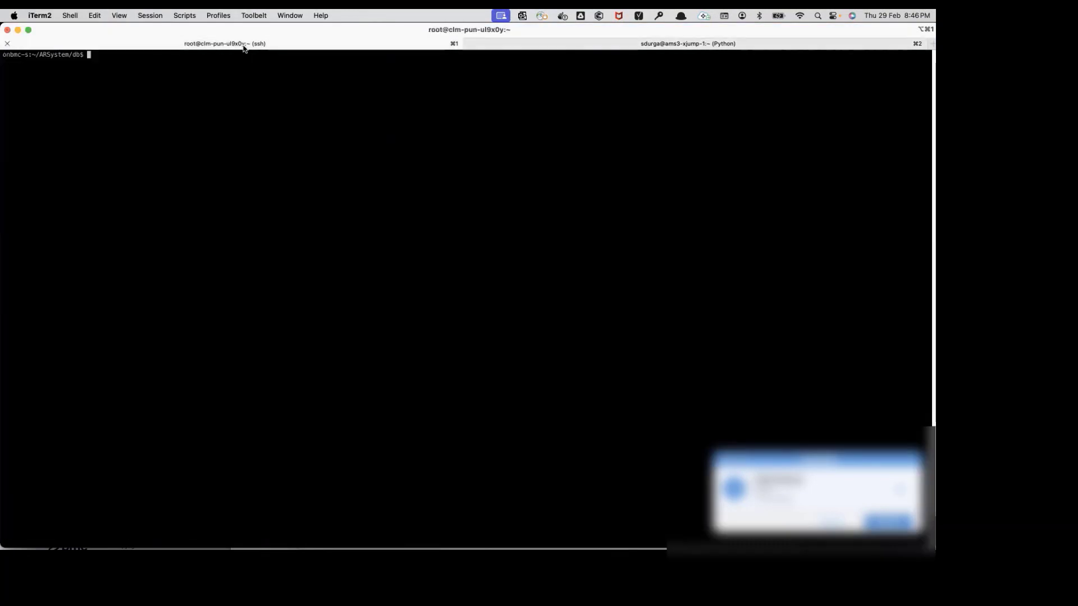
text(pwd)
key(Return)
text(ls -ltr)
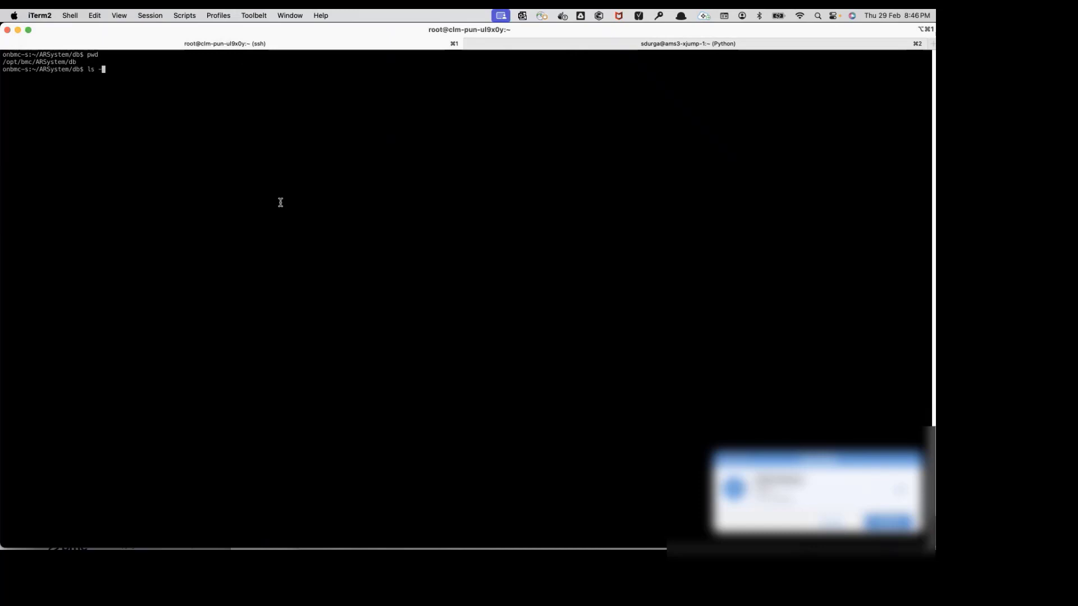
key(Return)
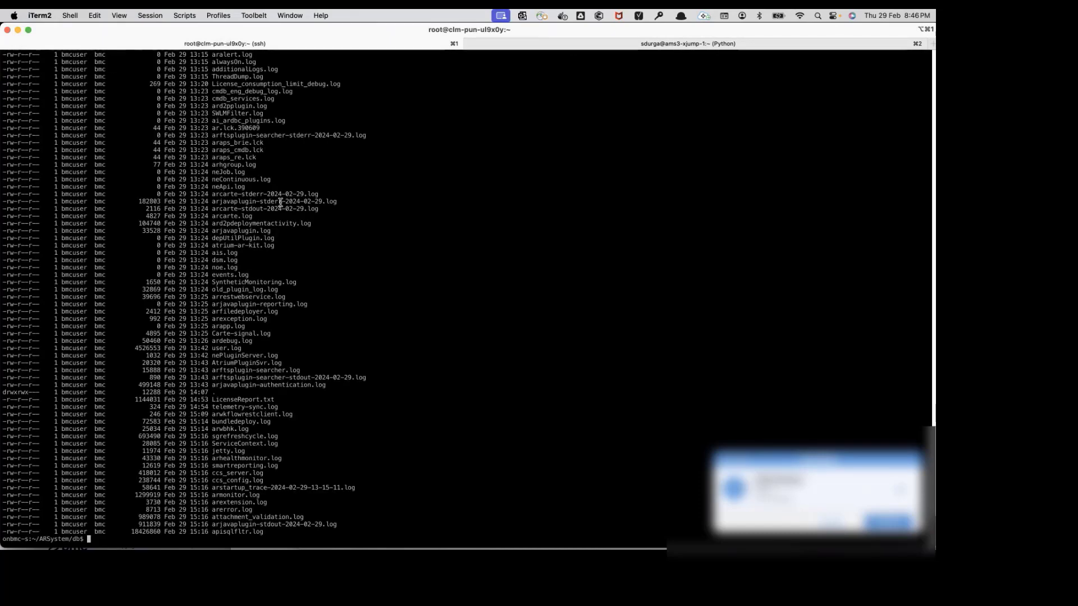
Step: Search apisqlfltr.log for Demo entries using cat with grep
text(cat)
double_click(224, 532)
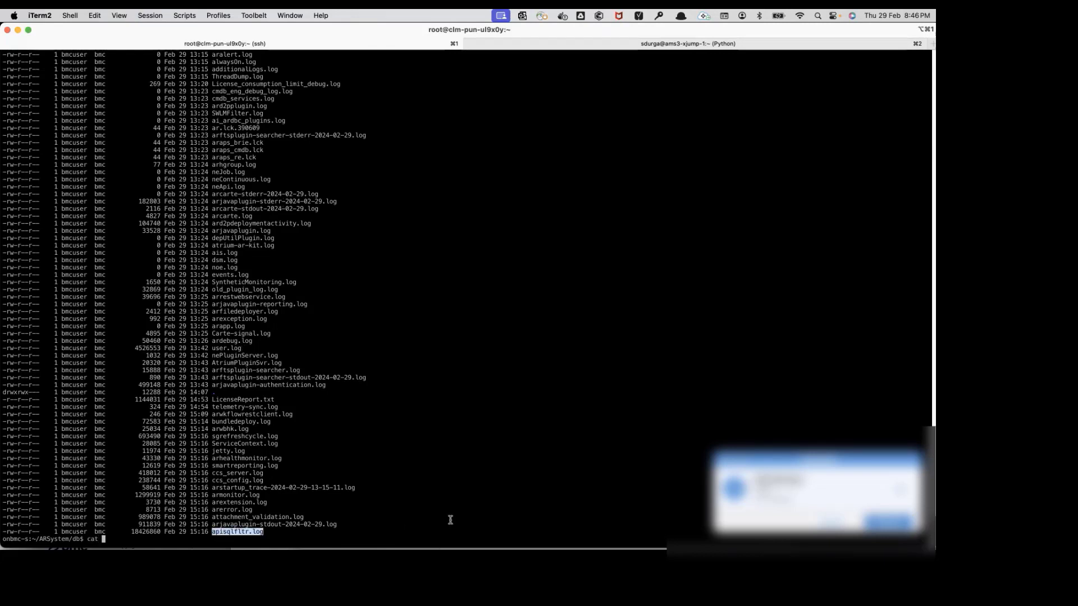
text(apisqlfltr.log)
text(| g)
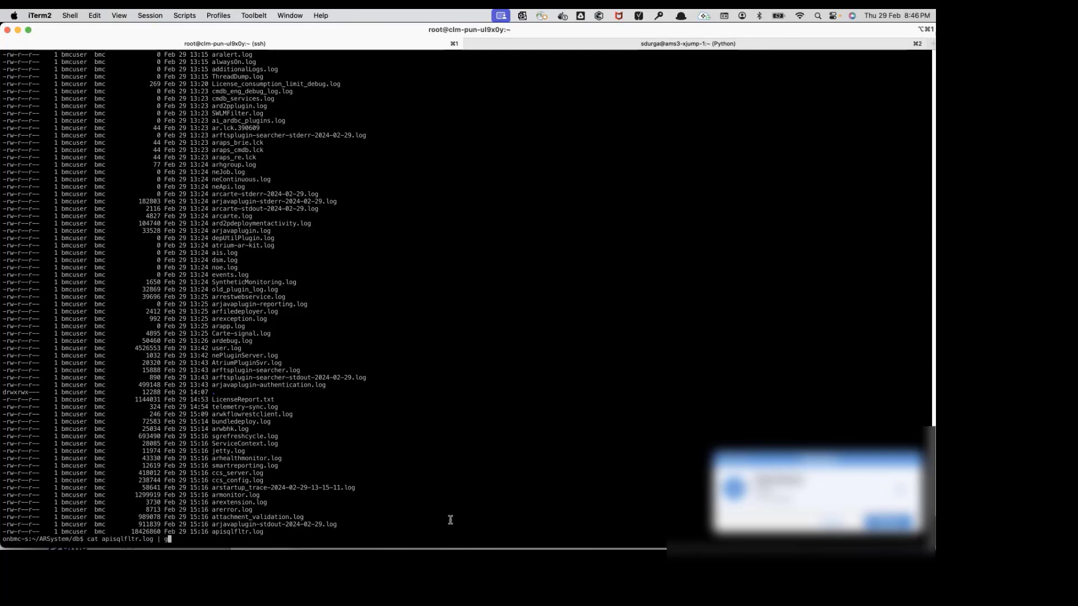
text(rep Demo)
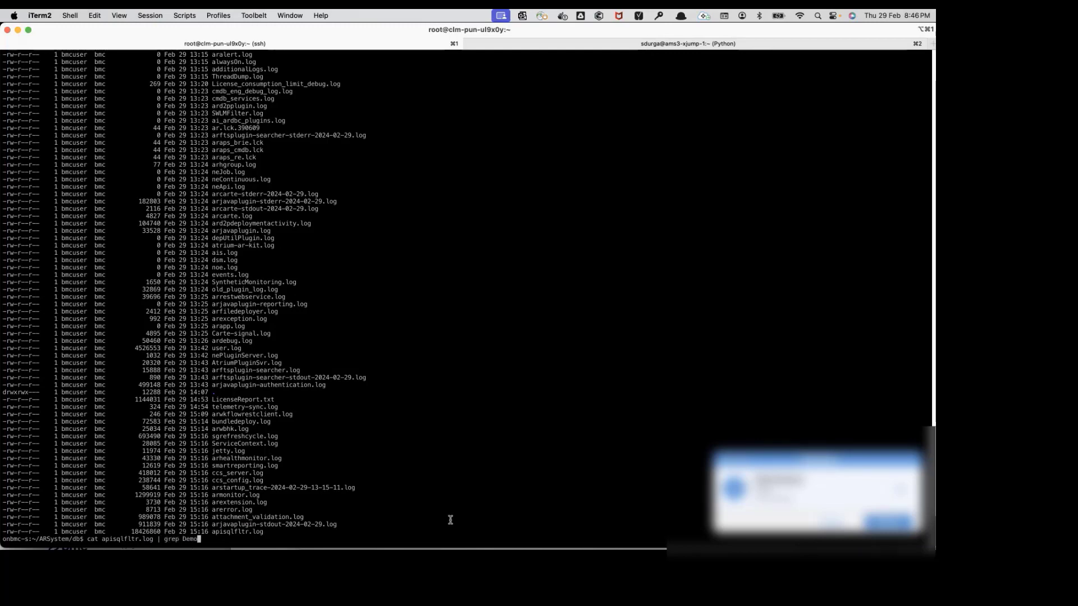
key(Return)
key(Return)
key(Return)
key(Return)
key(Return)
key(Return)
key(Return)
key(Return)
key(Return)
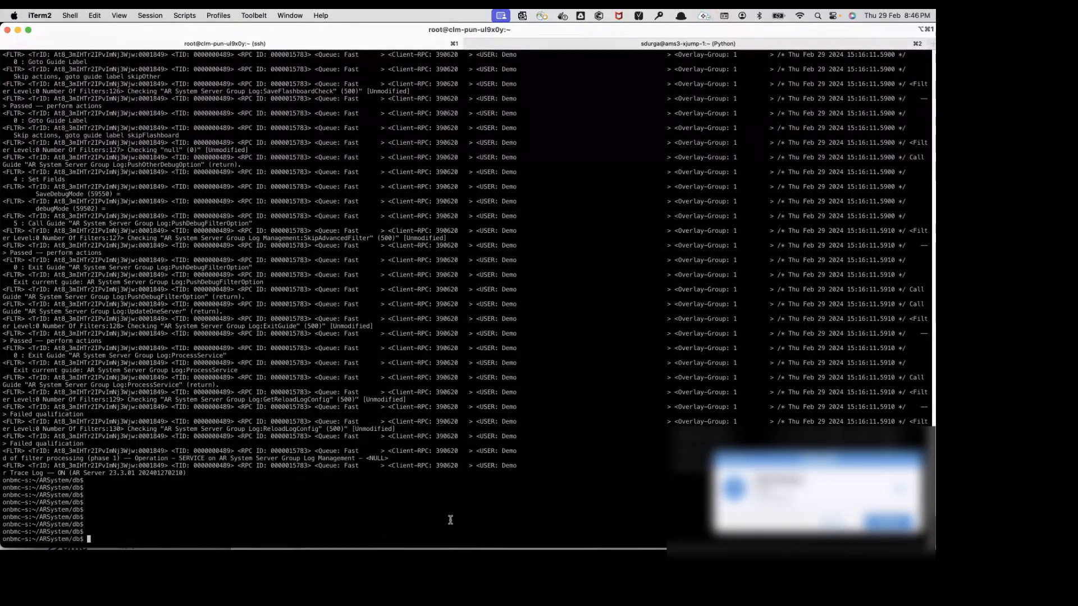
Step: Relist the files in the log folder with ls and ls -ltr
key(Up)
key(Down)
text(tail -f a)
key(BackSpace)
key(BackSpace)
key(BackSpace)
key(BackSpace)
key(BackSpace)
key(BackSpace)
key(BackSpace)
key(BackSpace)
key(BackSpace)
text(ls)
key(Return)
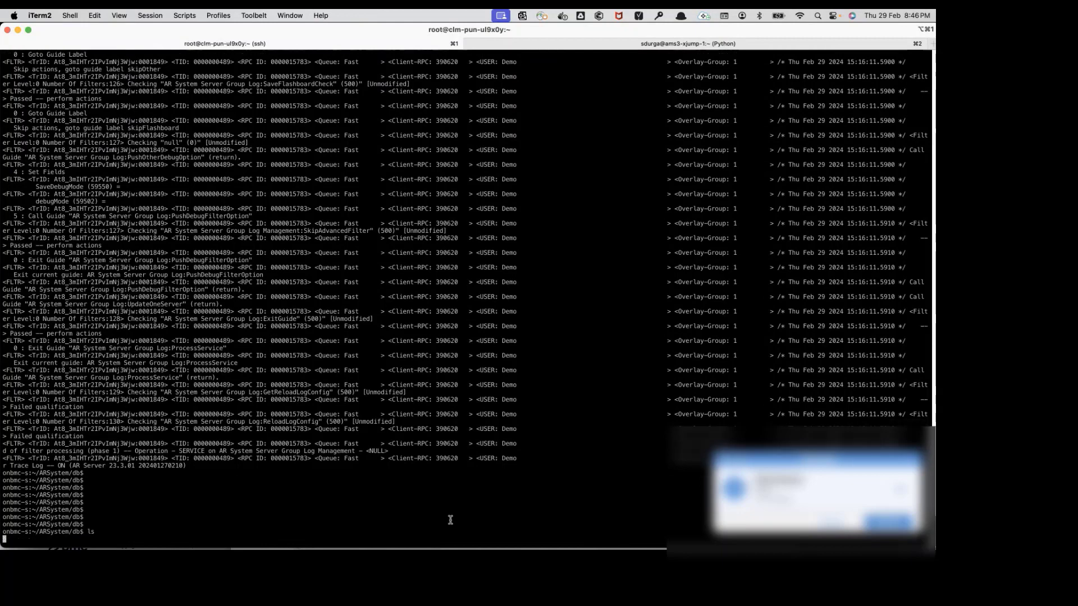
text(ls -ltr)
key(Return)
Step: Run tail -f apisqlfltr.log | grep Demo to follow Demo lines live
text(ta)
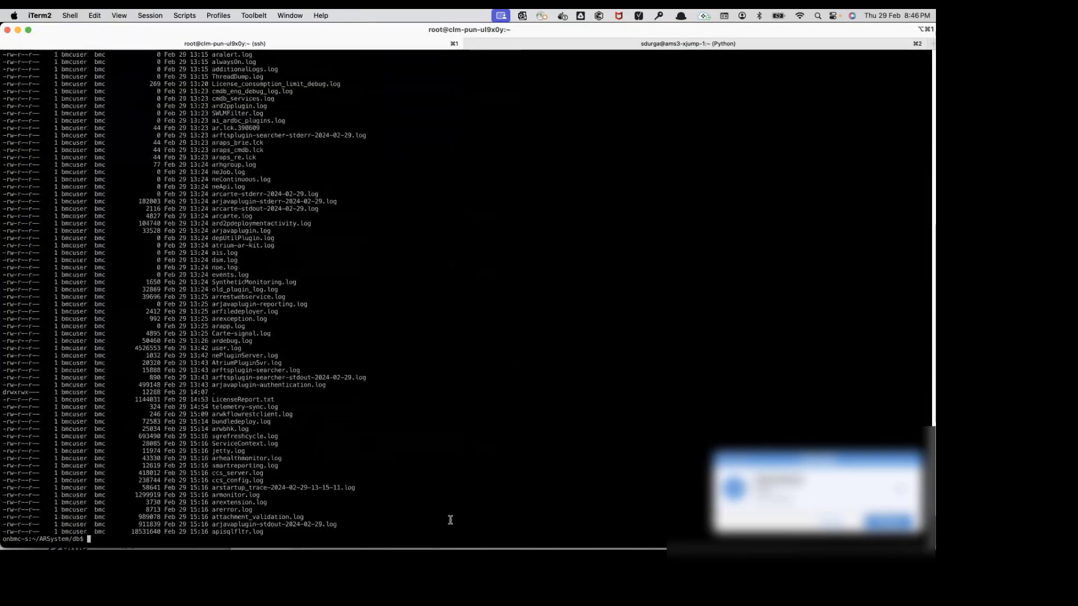
text(il -f)
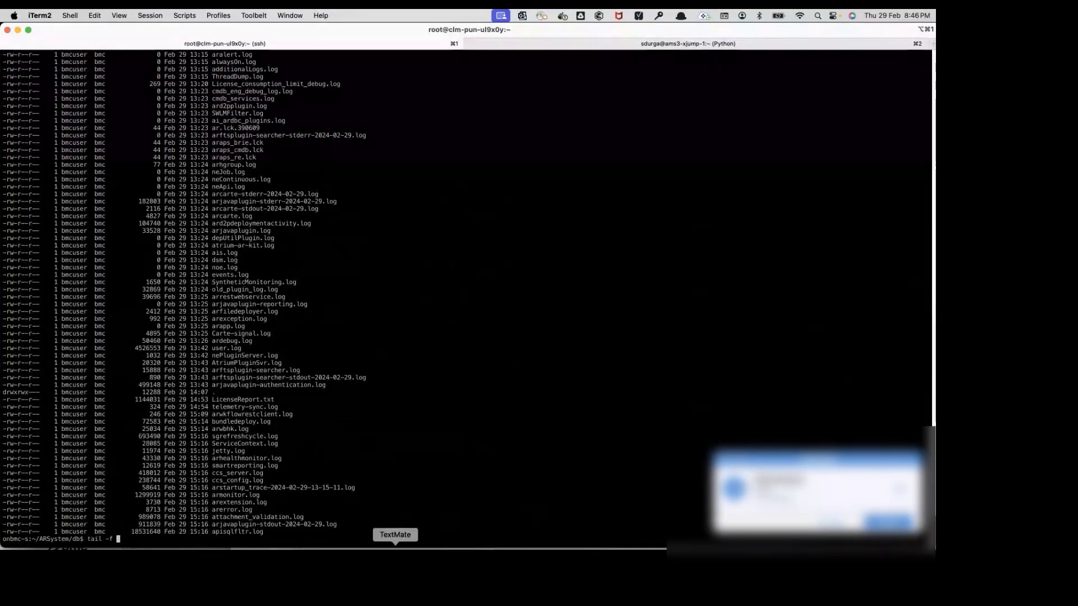
double_click(234, 531)
text(apisqlfltr.log)
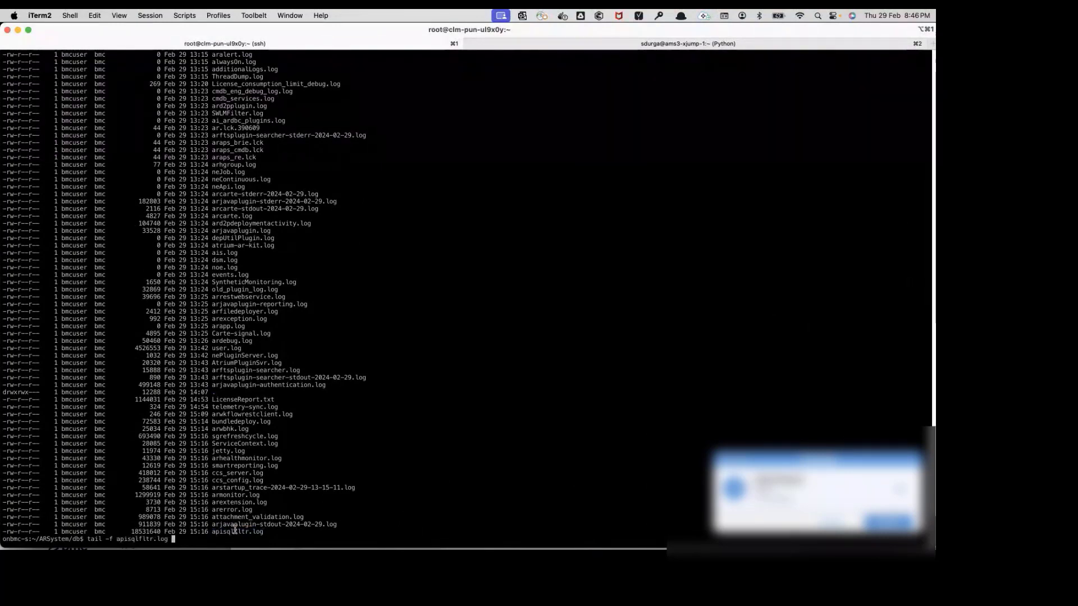
text(| grep Demo)
key(Return)
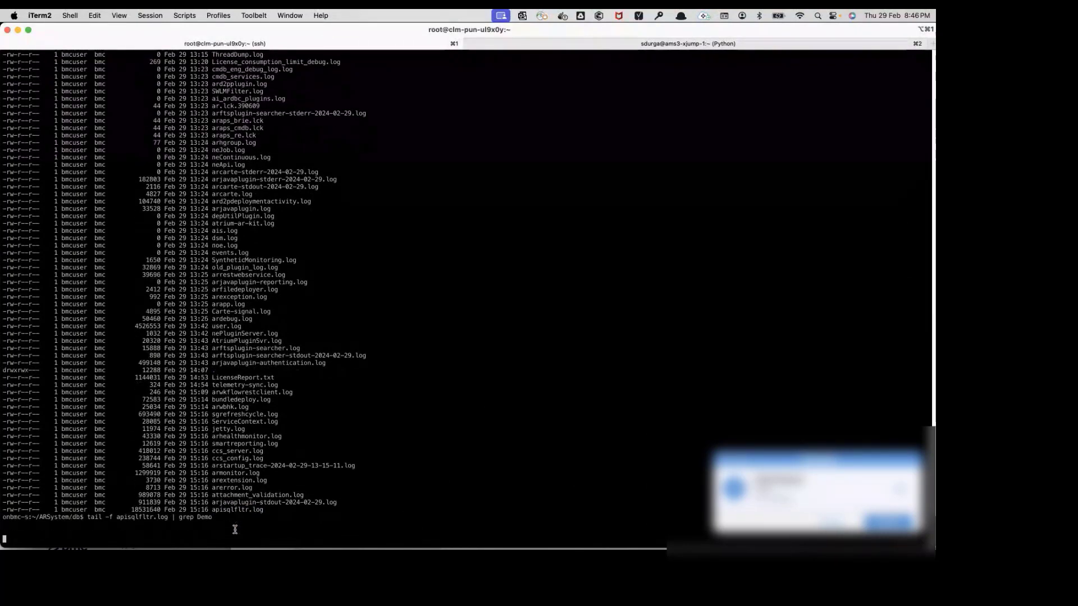
click(242, 544)
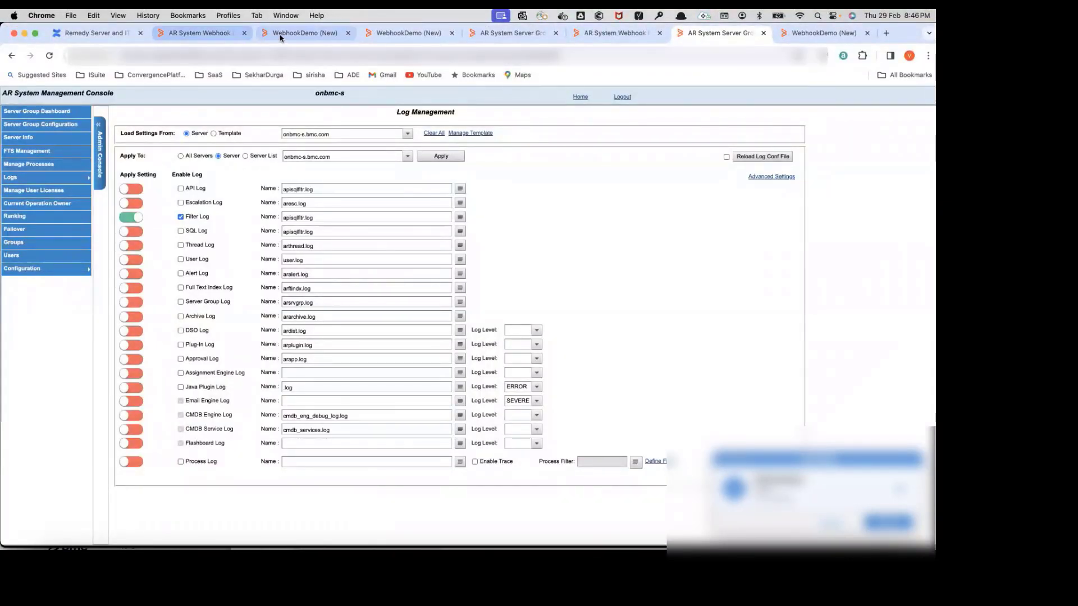
Step: Check the webhook's user-based qualification, then save a WebhookDemo entry with Demo1 and character fields 3
click(200, 33)
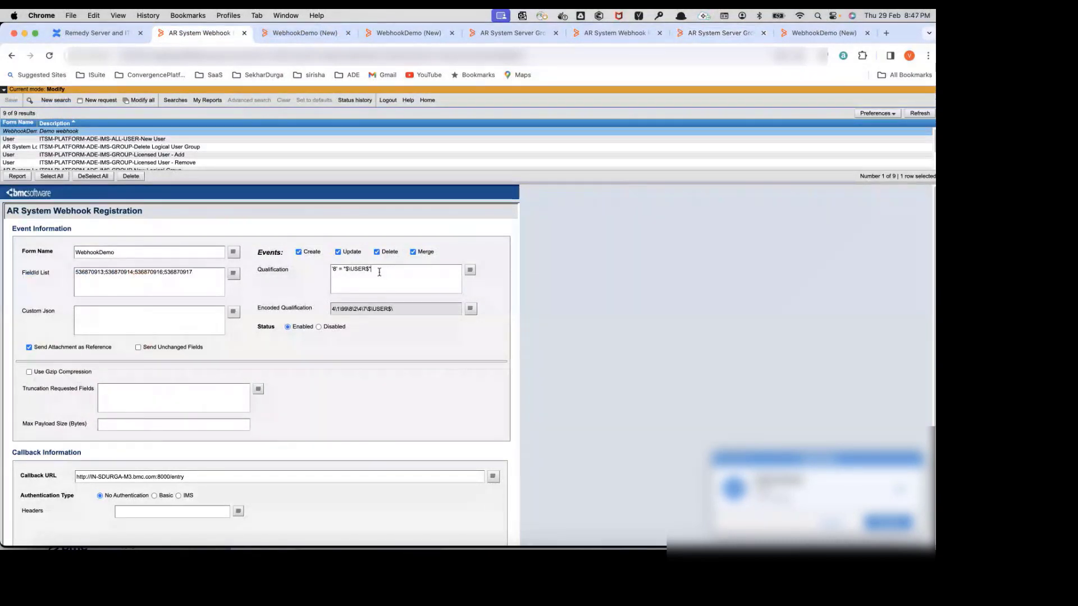
drag(370, 270, 335, 269)
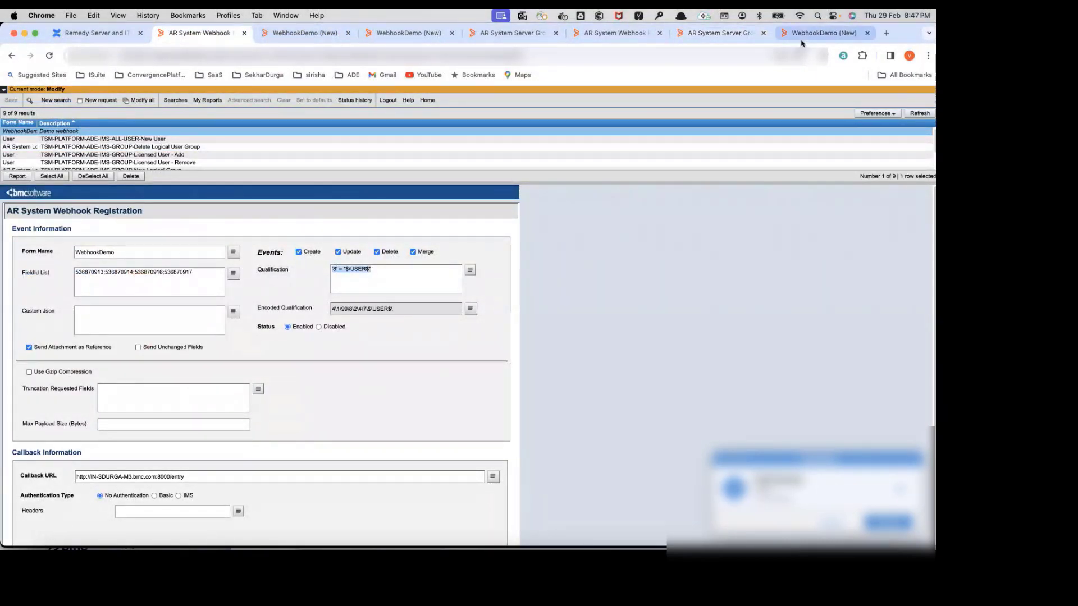
click(824, 35)
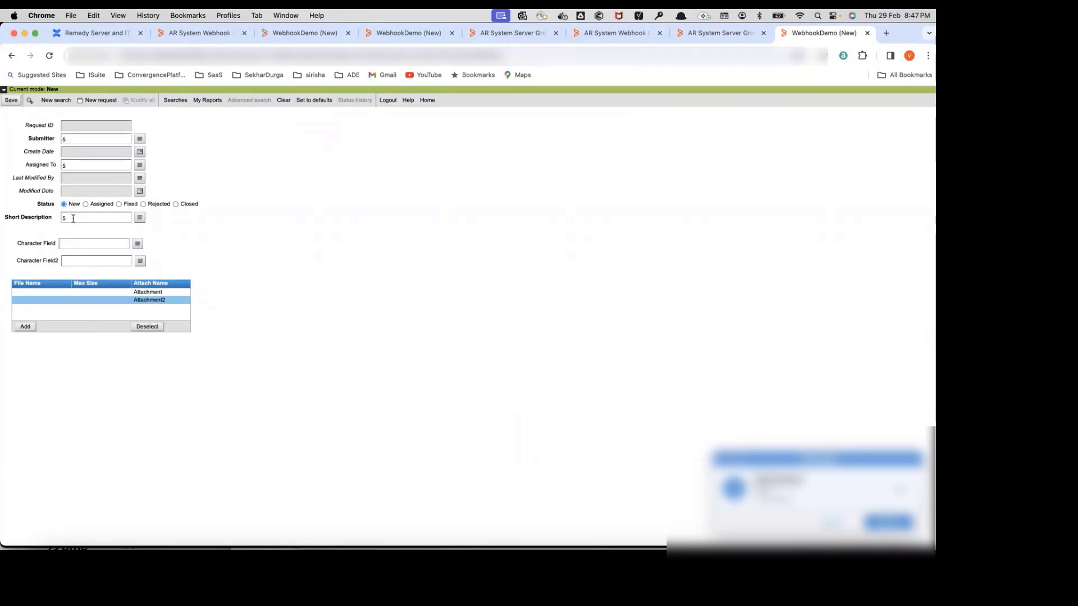
text(Demo1)
click(67, 243)
text(3)
click(11, 100)
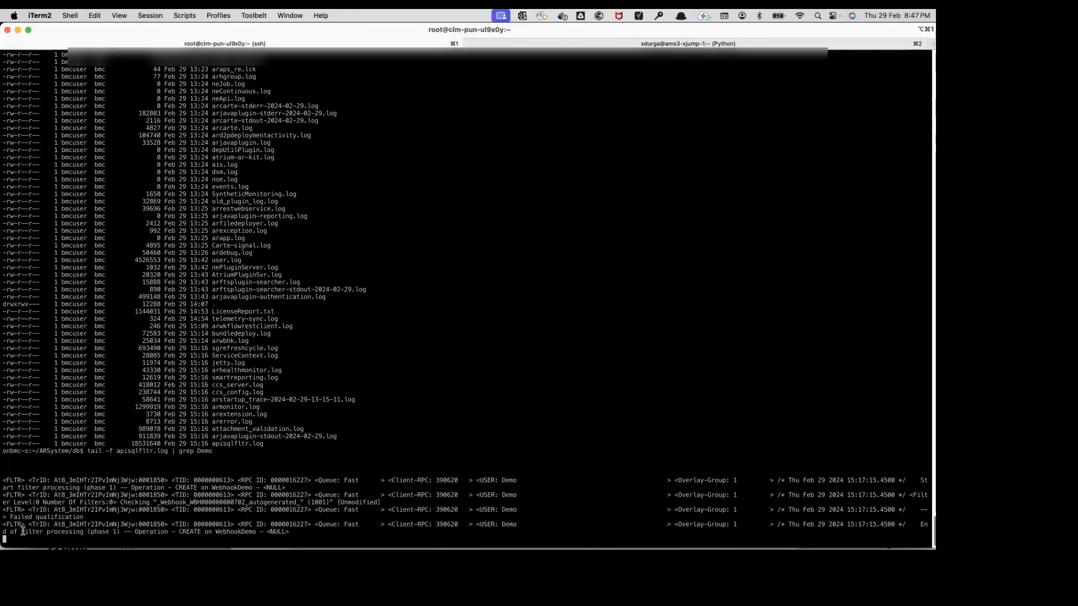
Step: Highlight the 'Failed qualification' message in the filter log and switch back to Chrome
drag(10, 517, 72, 517)
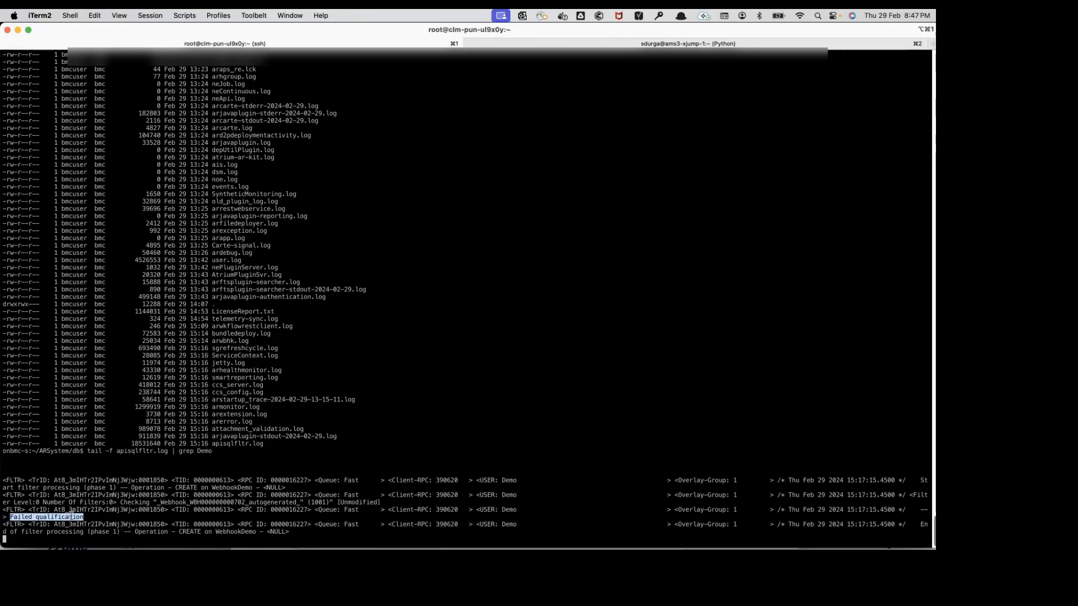
key(super+Tab)
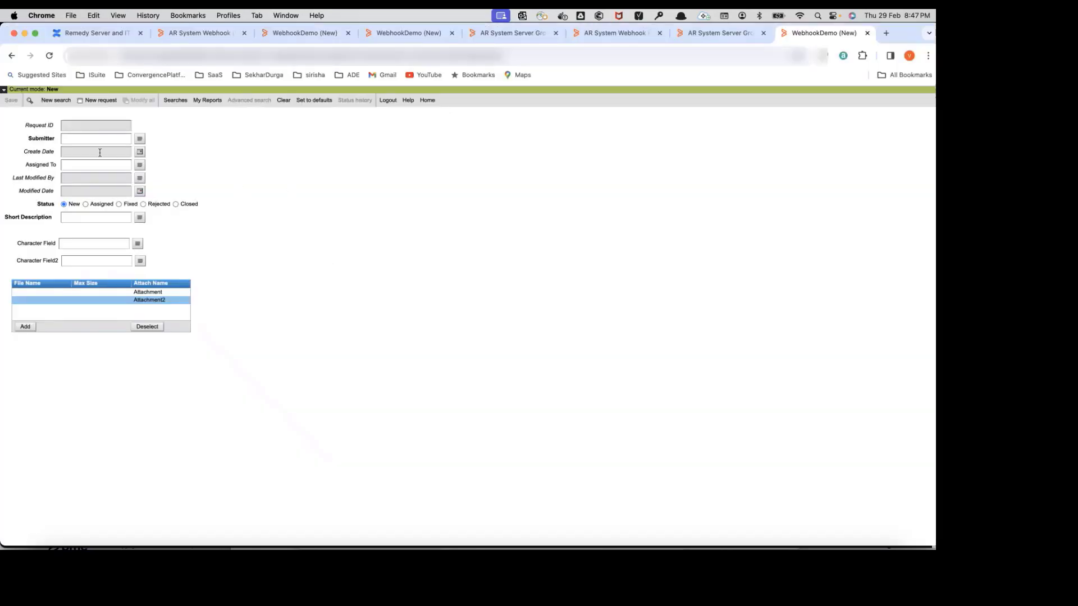
Step: Save a WebhookDemo entry with submitter 6, Short Description Demo, and both character fields 6
text(a)
click(82, 214)
text(6)
click(79, 241)
click(80, 260)
text(6)
click(62, 219)
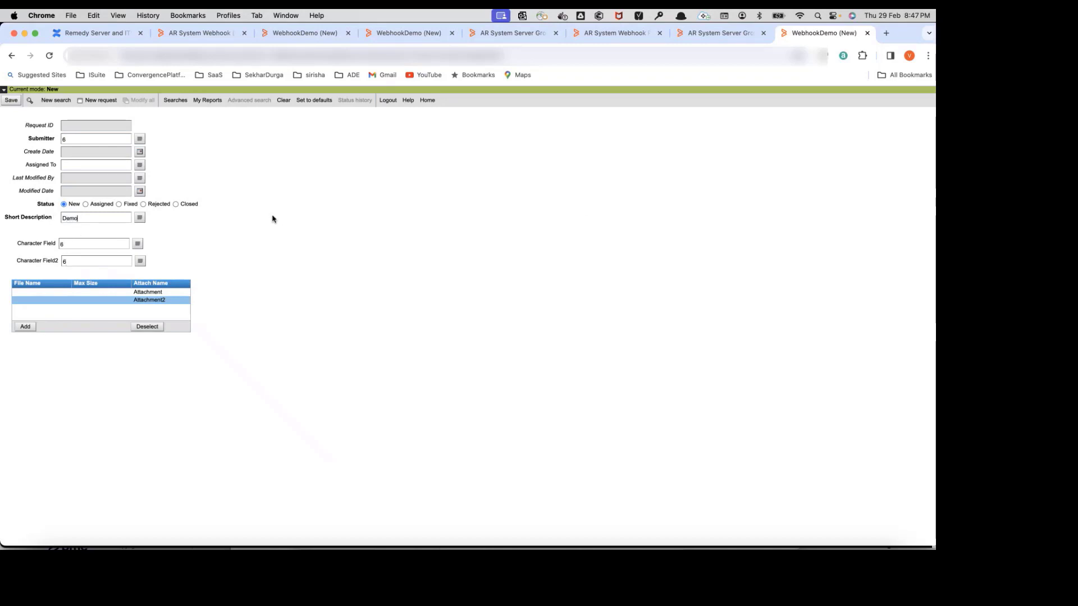
click(12, 101)
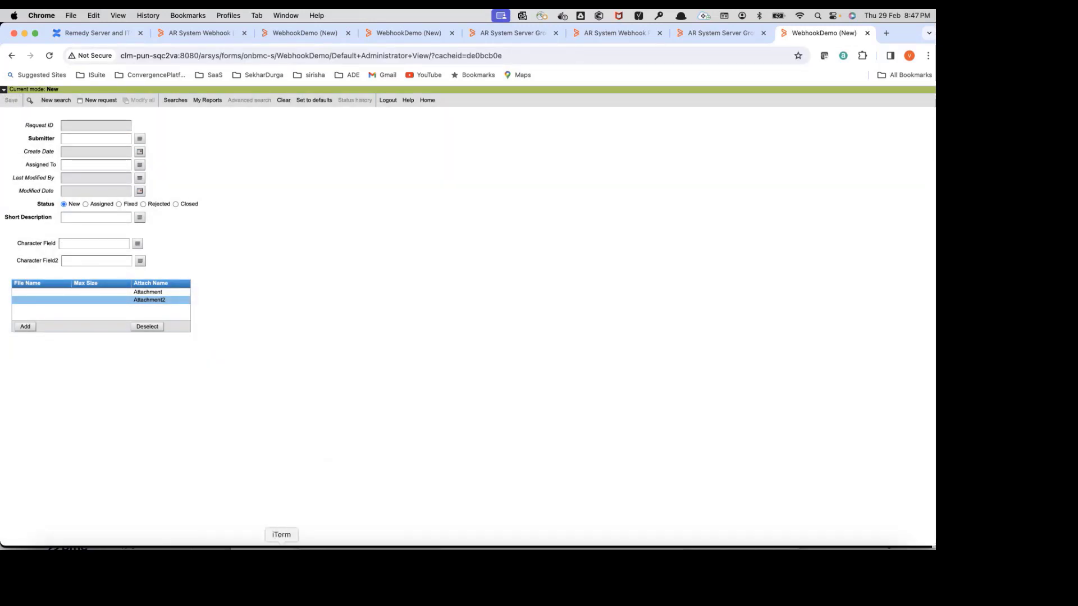
Step: Highlight the second 'Failed qualification' line and inspect the receiver's last payload record_id
click(281, 547)
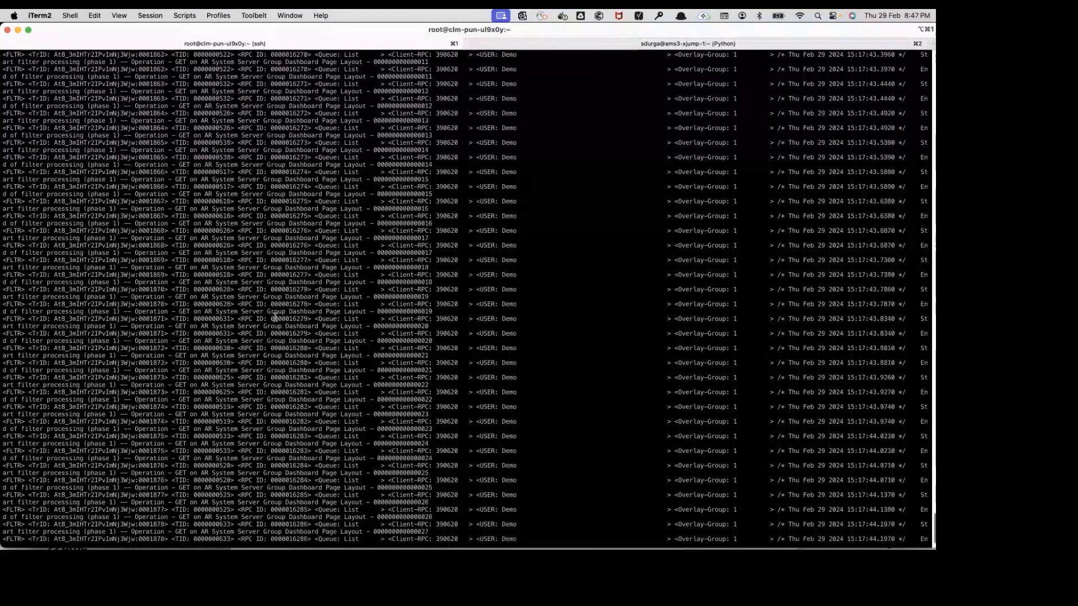
drag(935, 531, 924, 497)
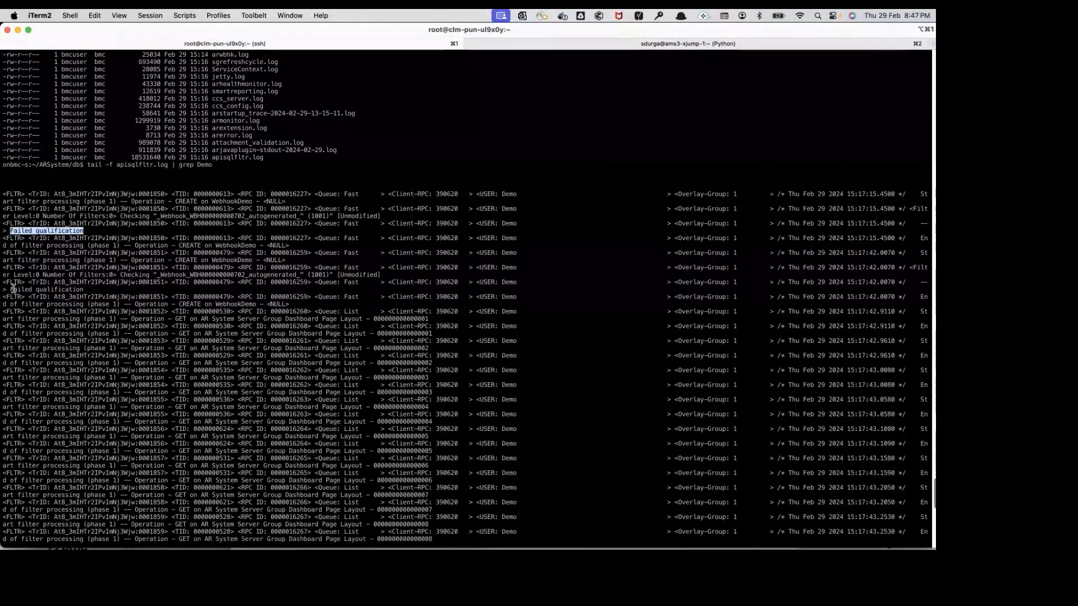
drag(10, 289, 84, 289)
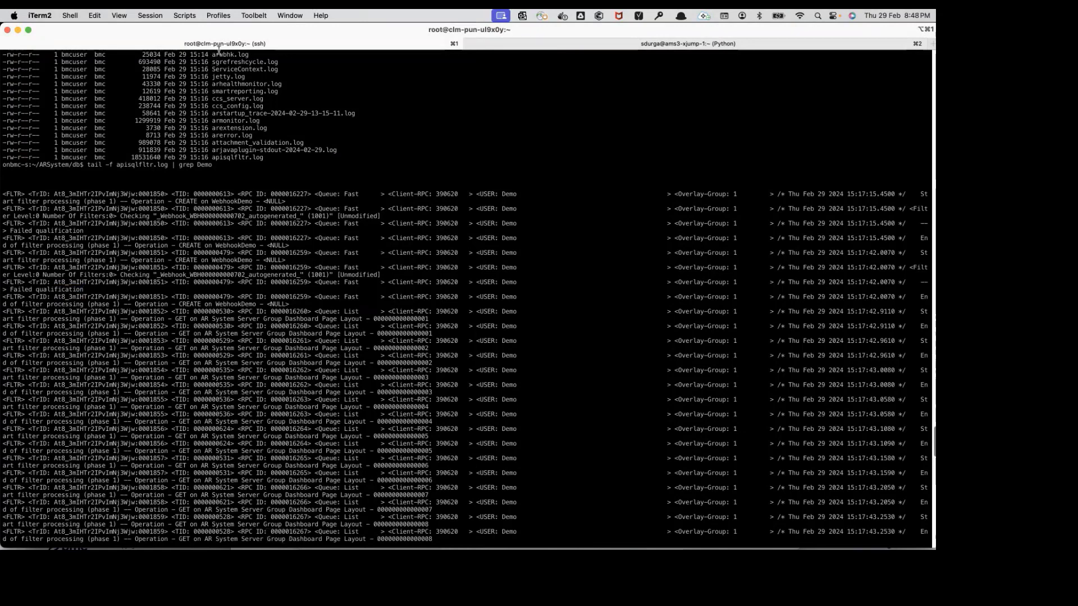
click(737, 45)
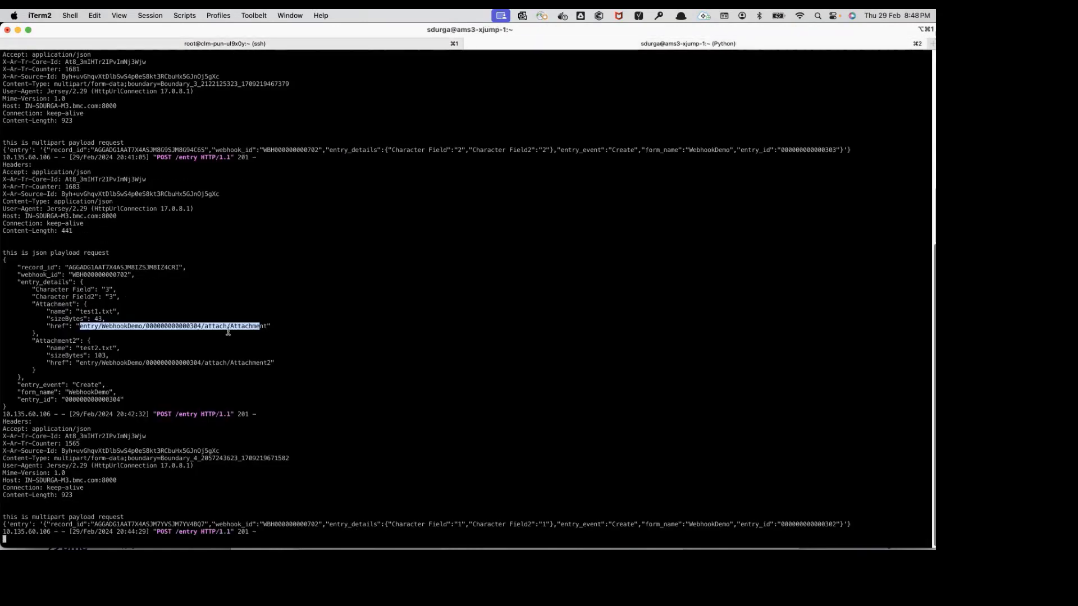
click(334, 375)
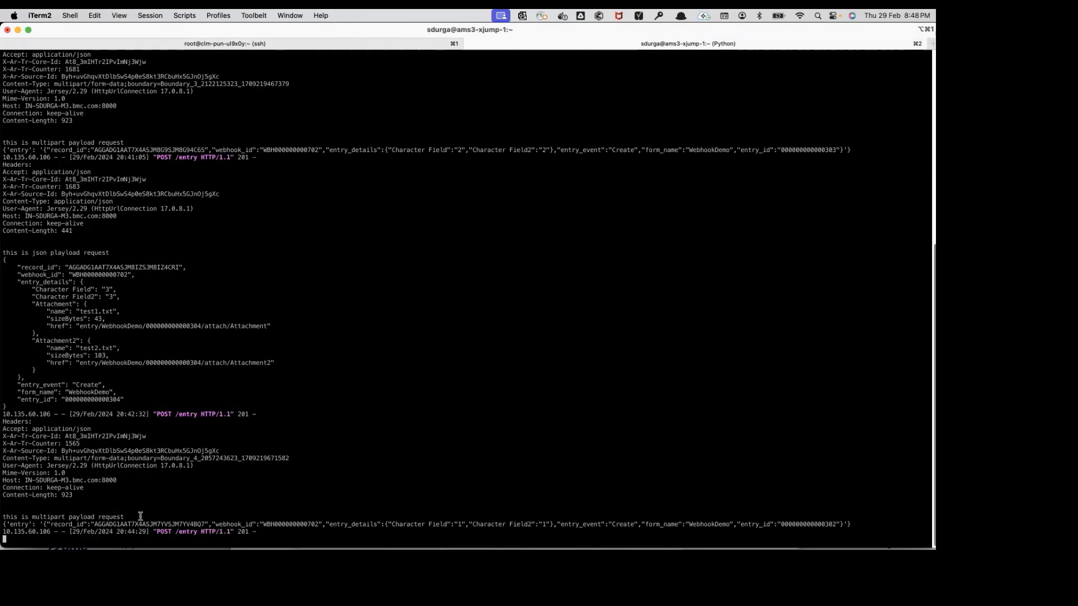
double_click(117, 524)
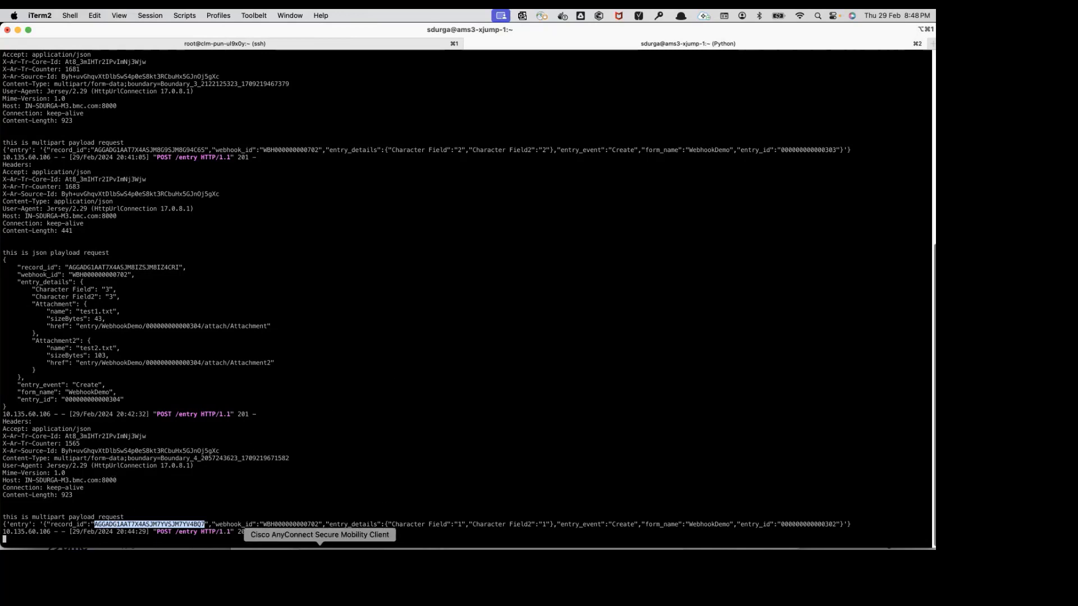
Step: Recheck Log Management and the filter log's failed qualification, then reopen the new WebhookDemo form
click(242, 561)
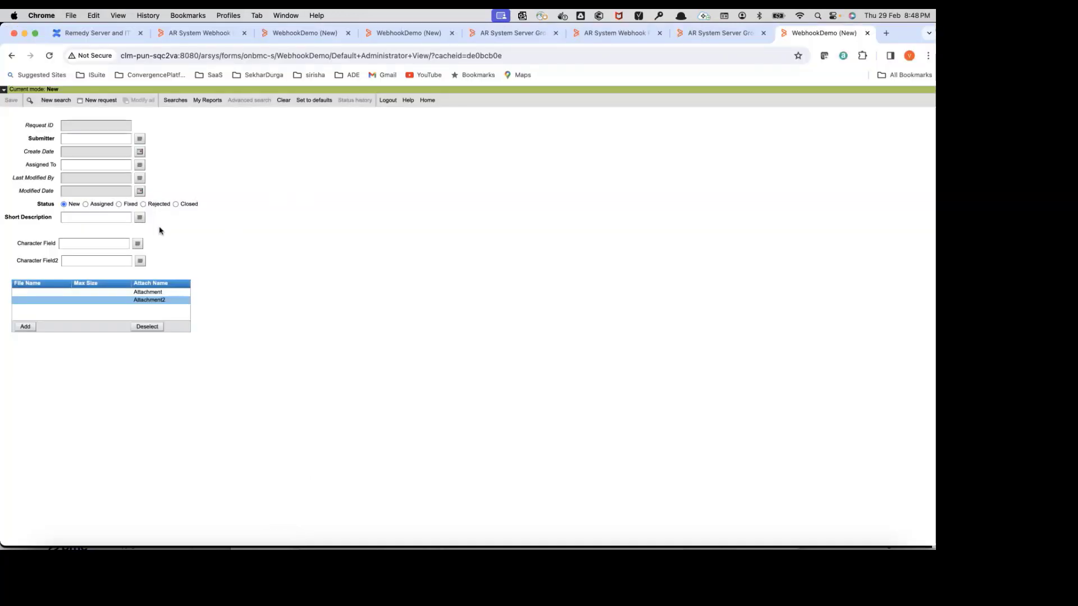
click(721, 35)
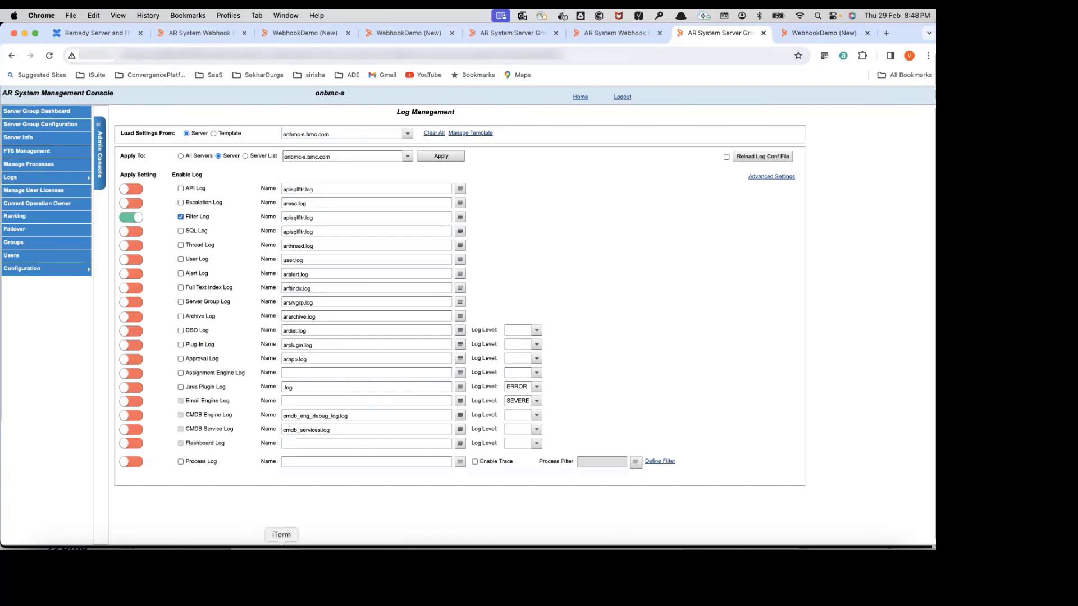
click(280, 561)
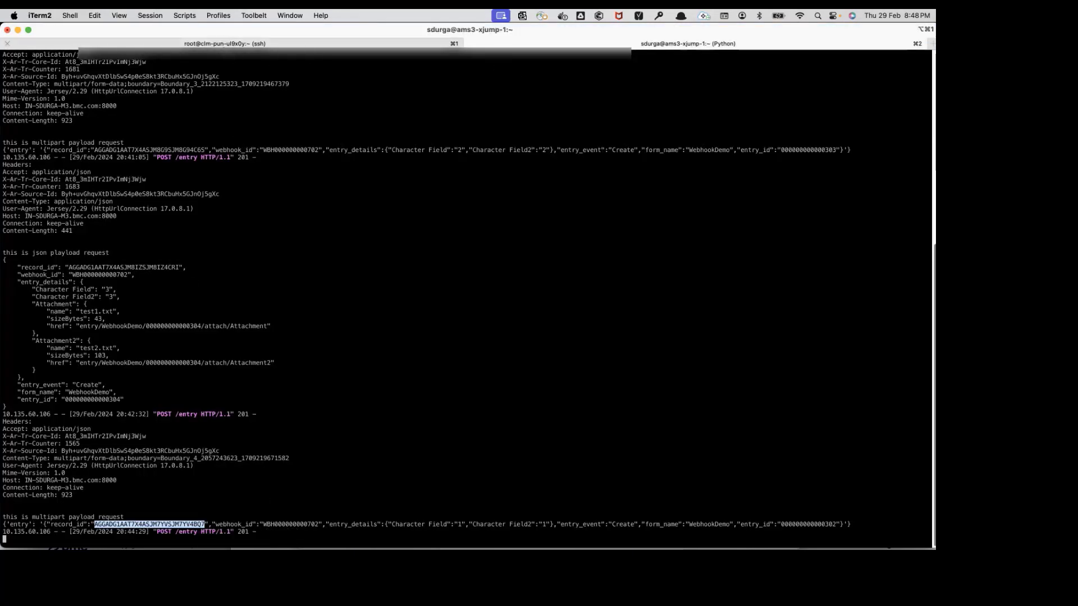
key(super+1)
drag(10, 290, 249, 292)
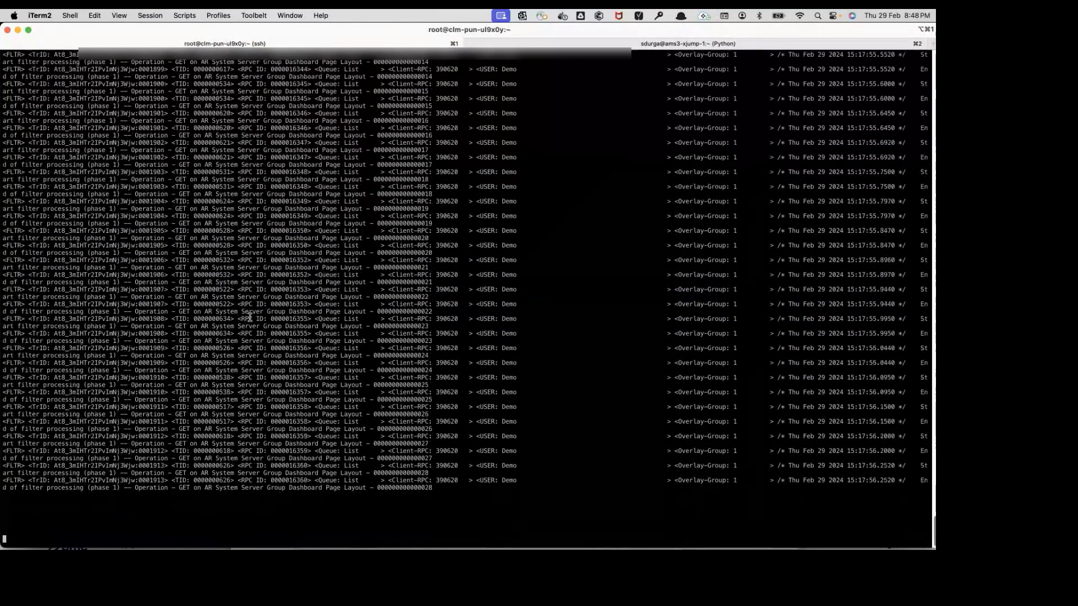
click(244, 547)
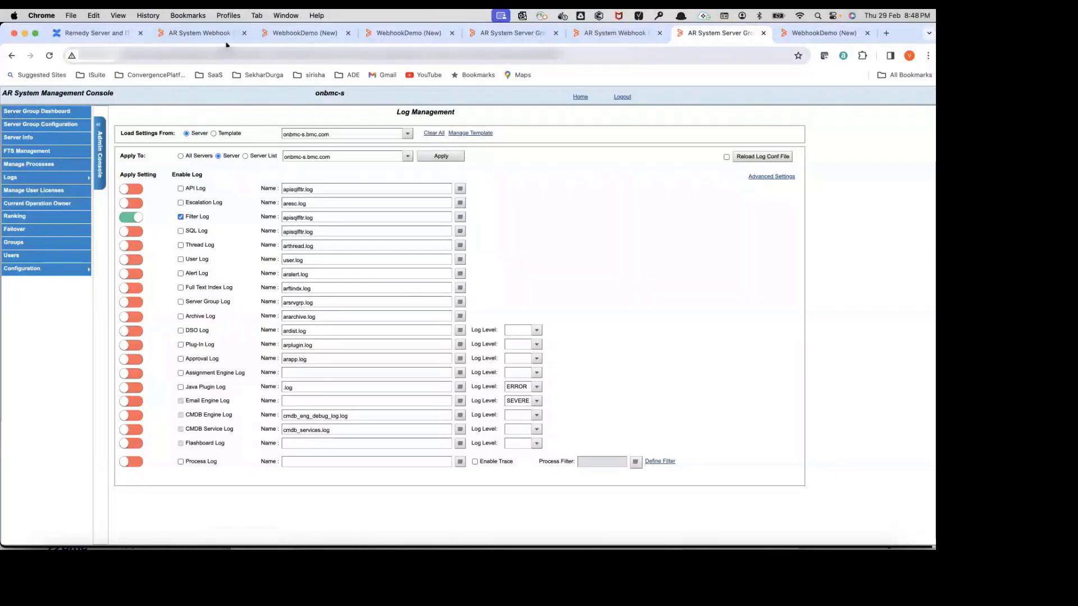
click(822, 33)
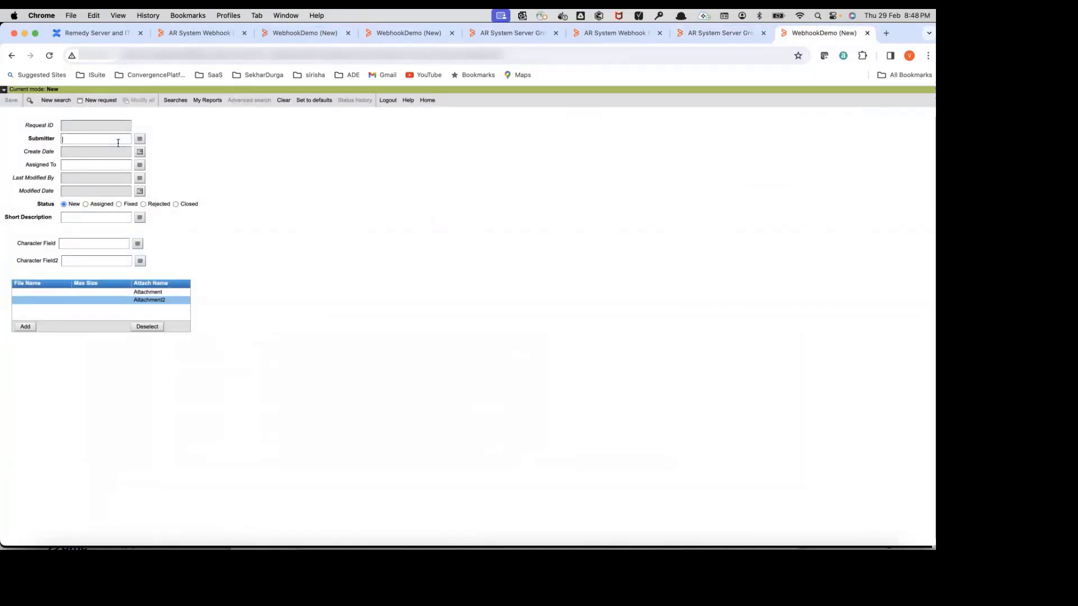
Step: Save a WebhookDemo entry with submitter 6, Short Description Demo, and both character fields 3
text(a)
click(78, 219)
text(3)
click(81, 261)
text(3)
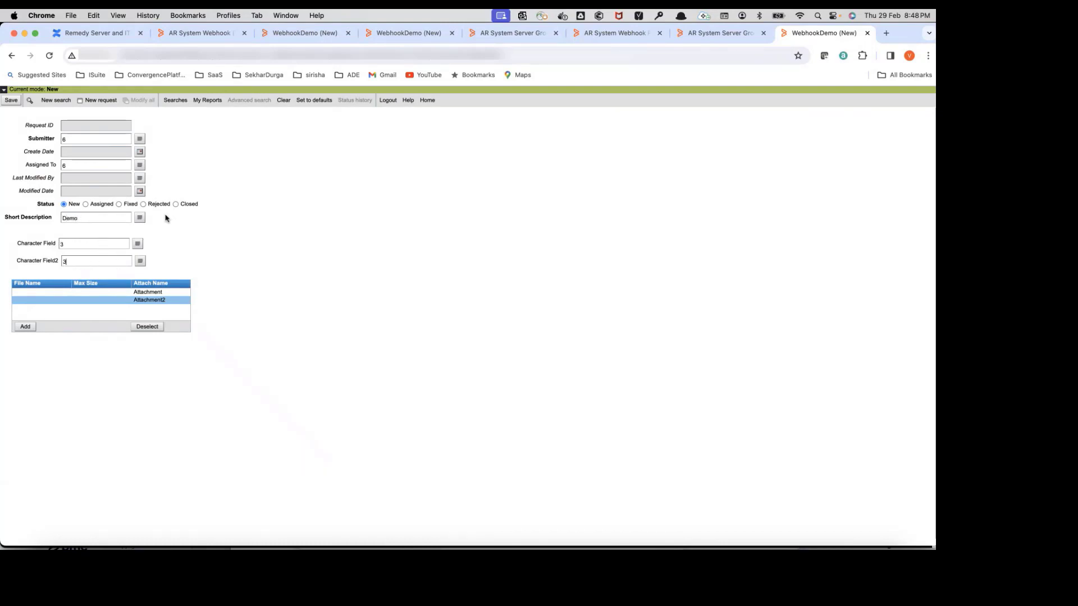
click(10, 101)
Step: Confirm the newest 'Failed qualification' message in the filter log and return to the blank form
click(281, 545)
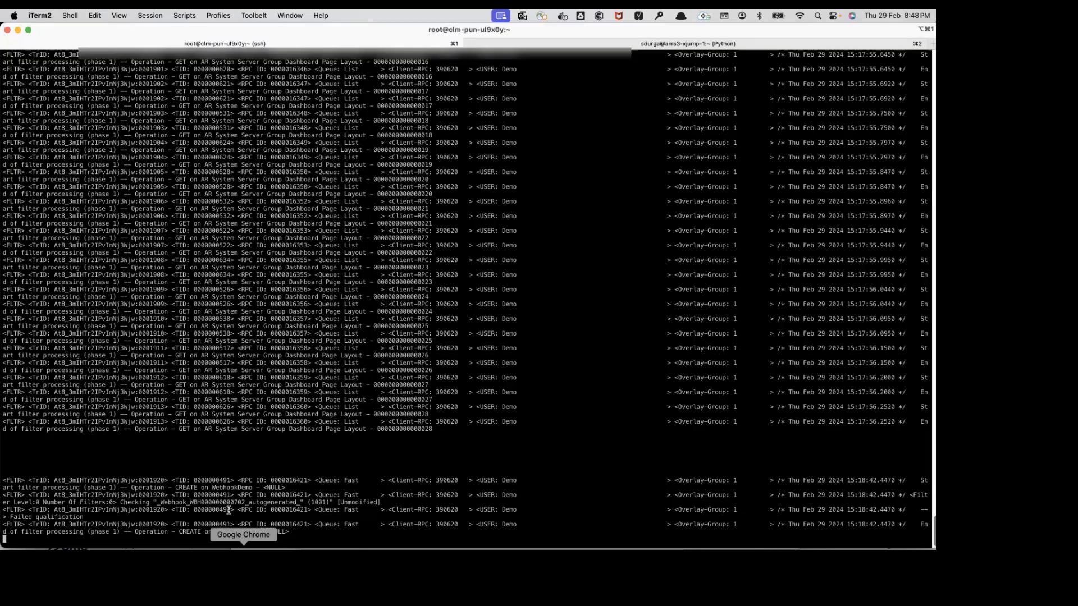
drag(11, 517, 43, 521)
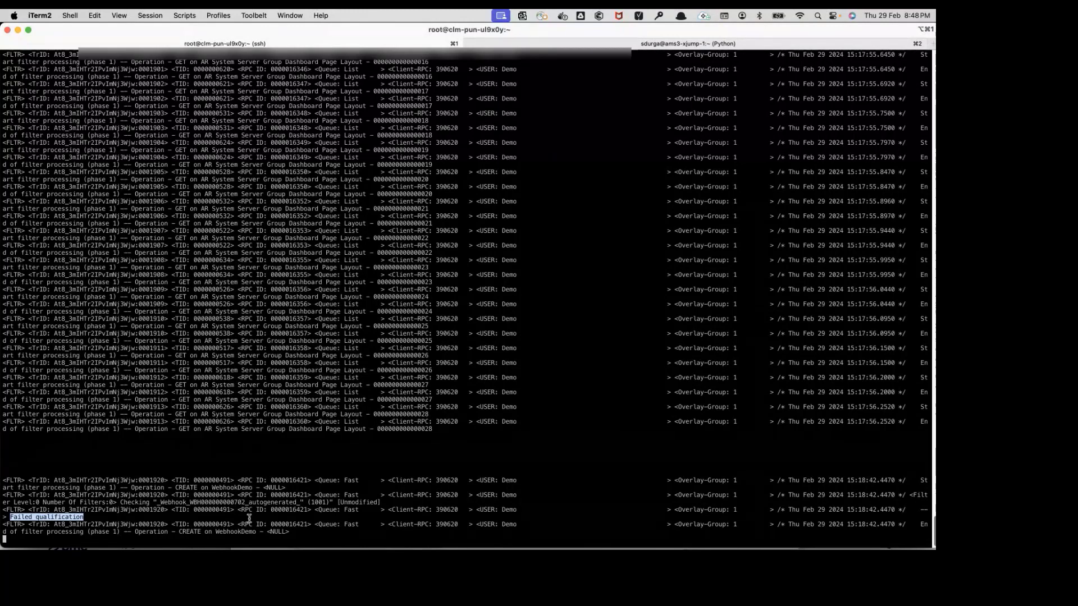
key(super+Tab)
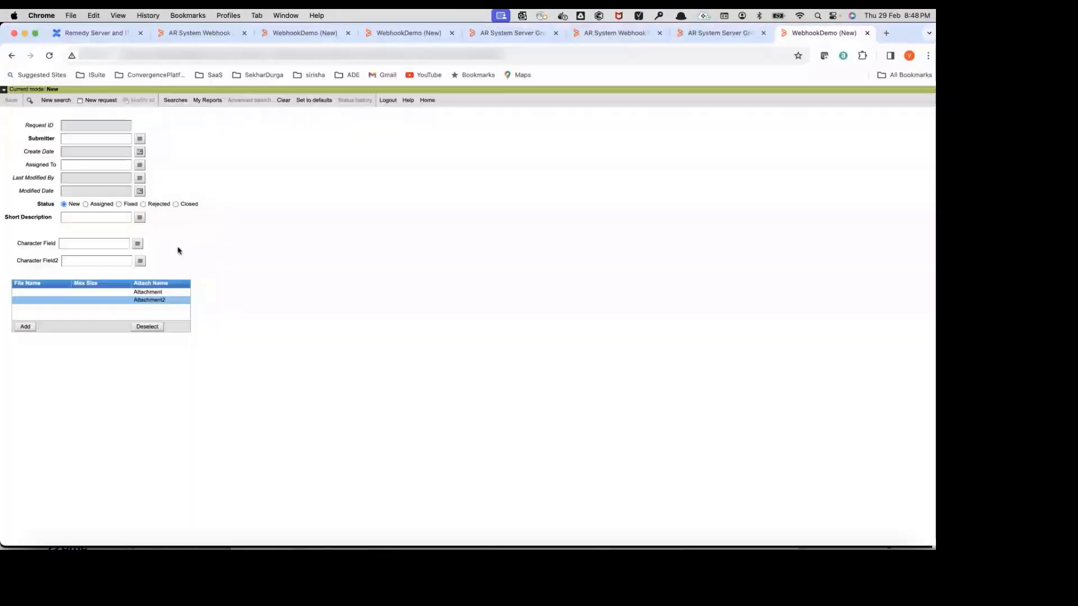
click(84, 218)
click(281, 547)
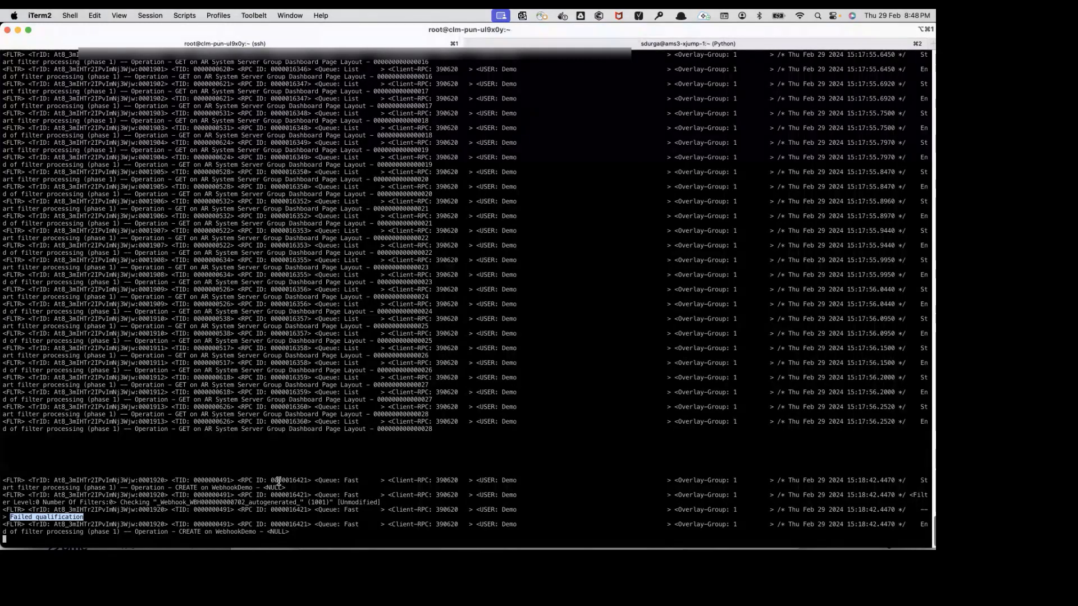
key(super+Tab)
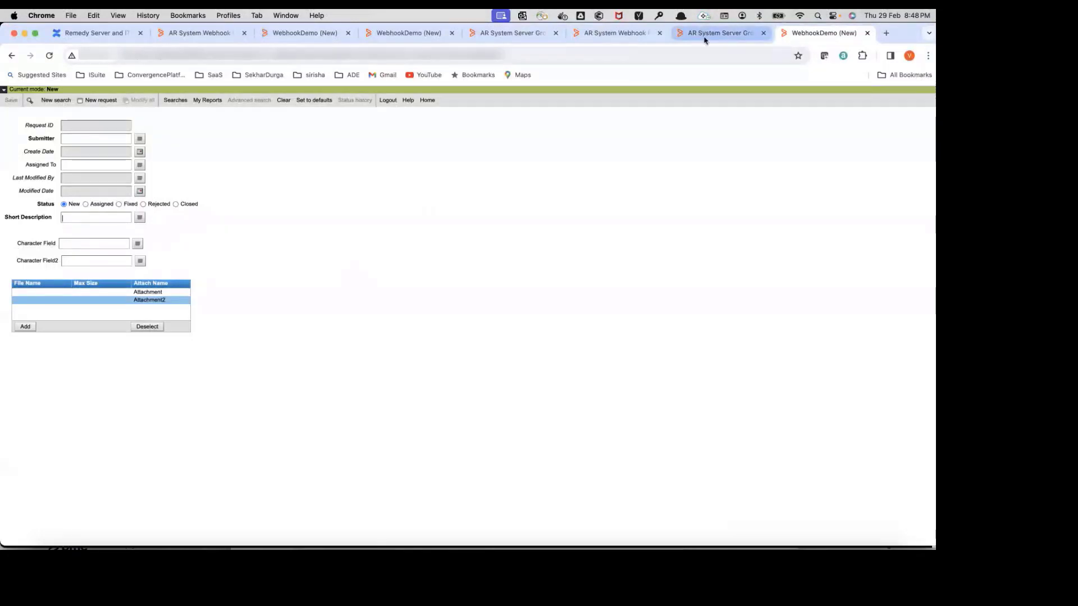
Step: Insert 'TR.' before 8 so the qualification reads 'TR.8' = "$USER$", and save the webhook
click(201, 33)
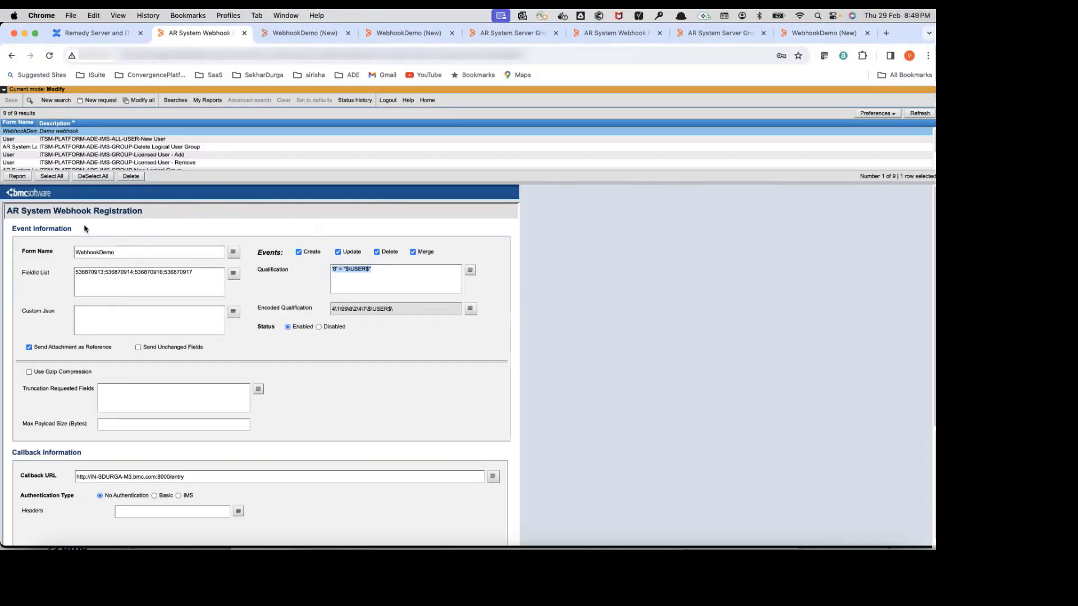
click(411, 279)
text(TR.)
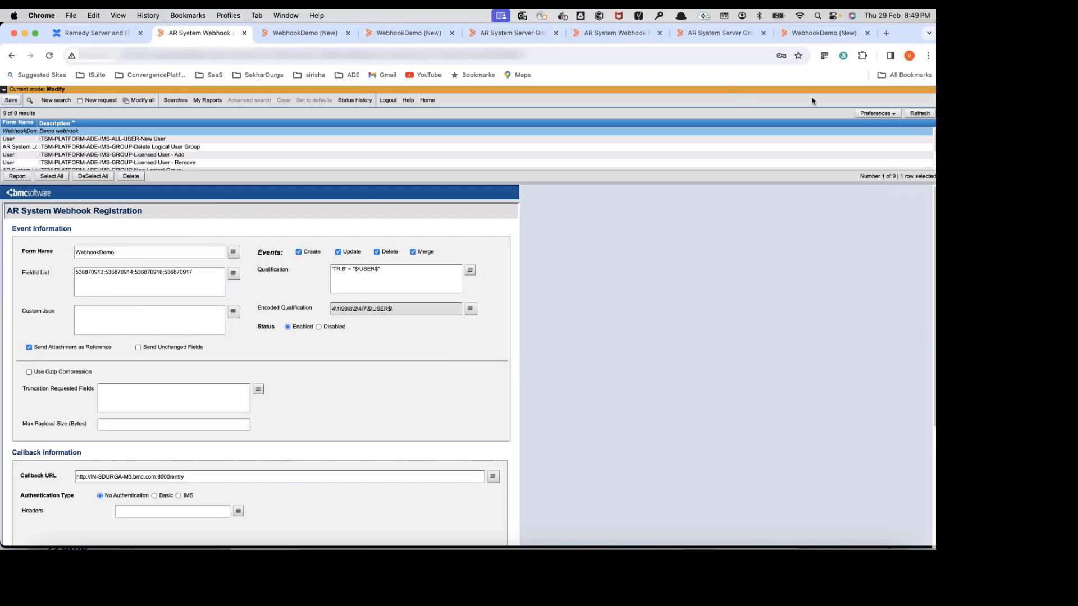
click(11, 100)
click(808, 32)
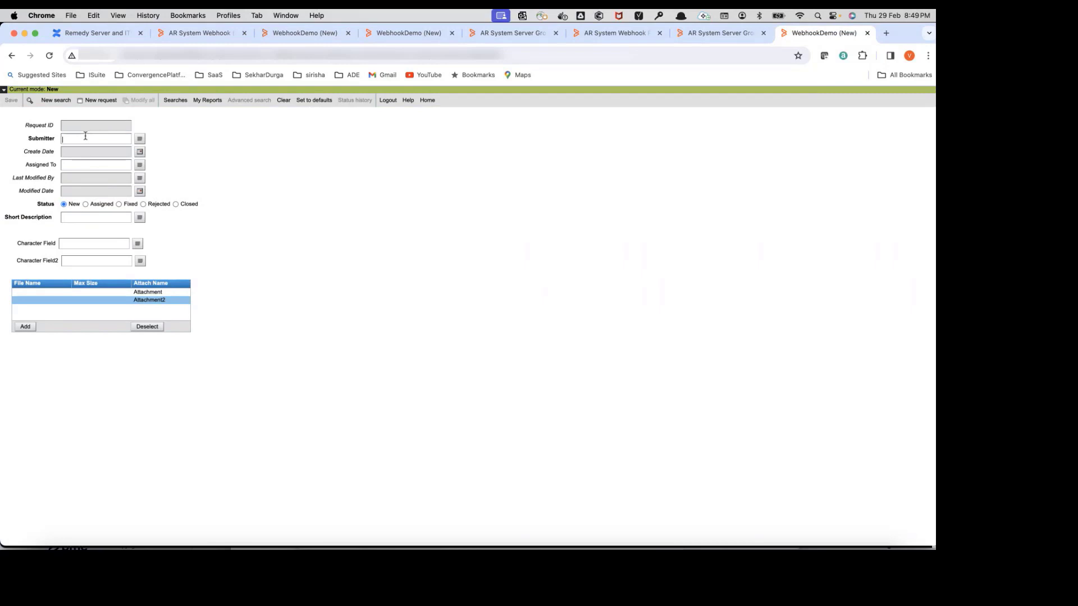
Step: Save a new WebhookDemo entry with g in Submitter, Short Description and the character fields
text(g)
click(89, 221)
text(g)
click(87, 243)
text(g)
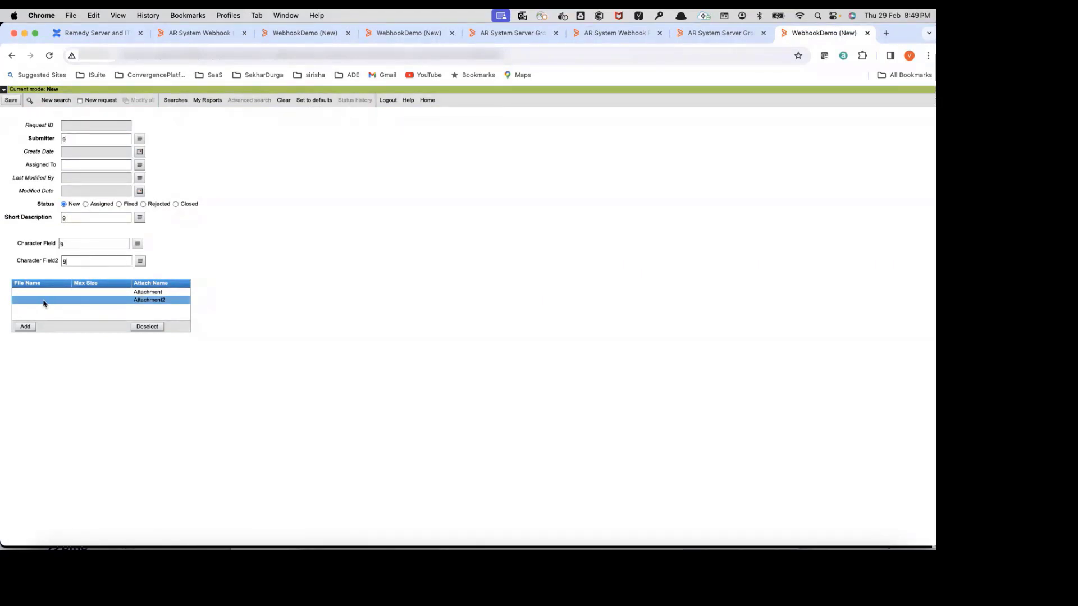
click(12, 100)
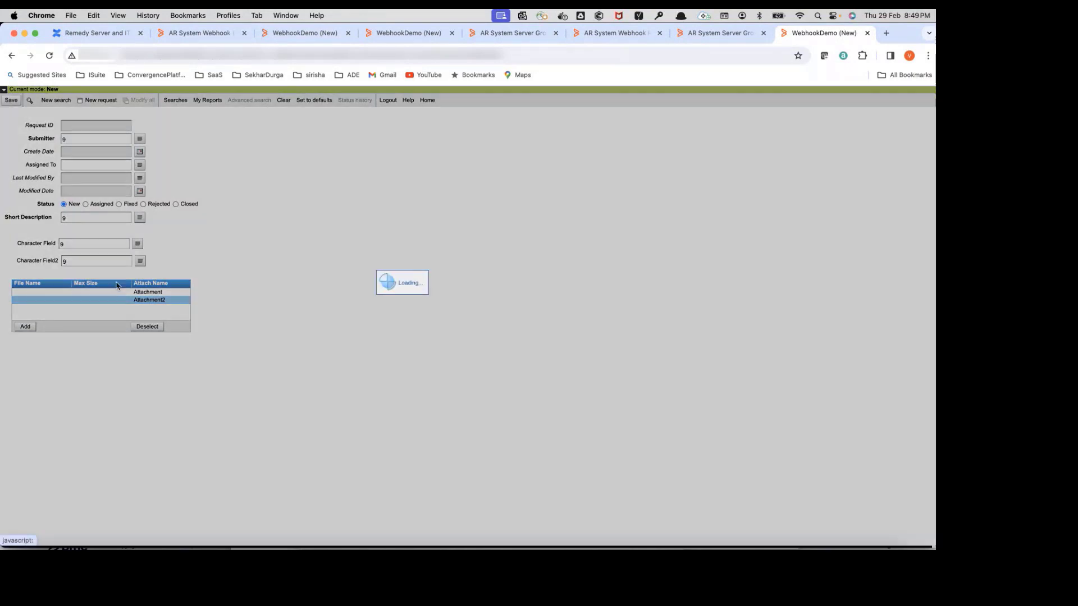
Step: Check the filter log in the terminal, then look over the Log Management and WebhookDemo pages
click(281, 546)
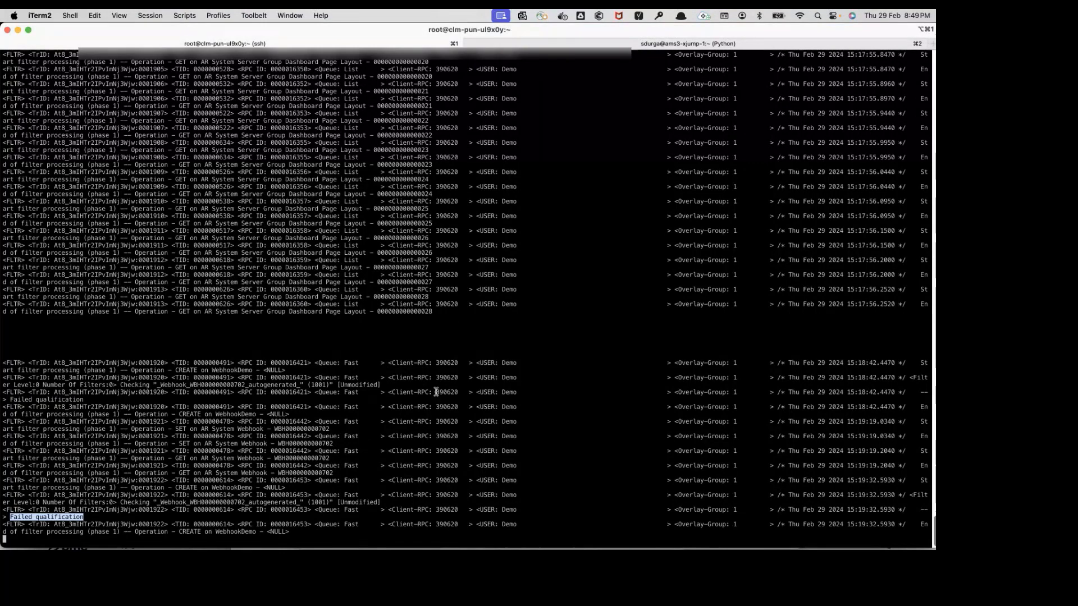
key(super+Tab)
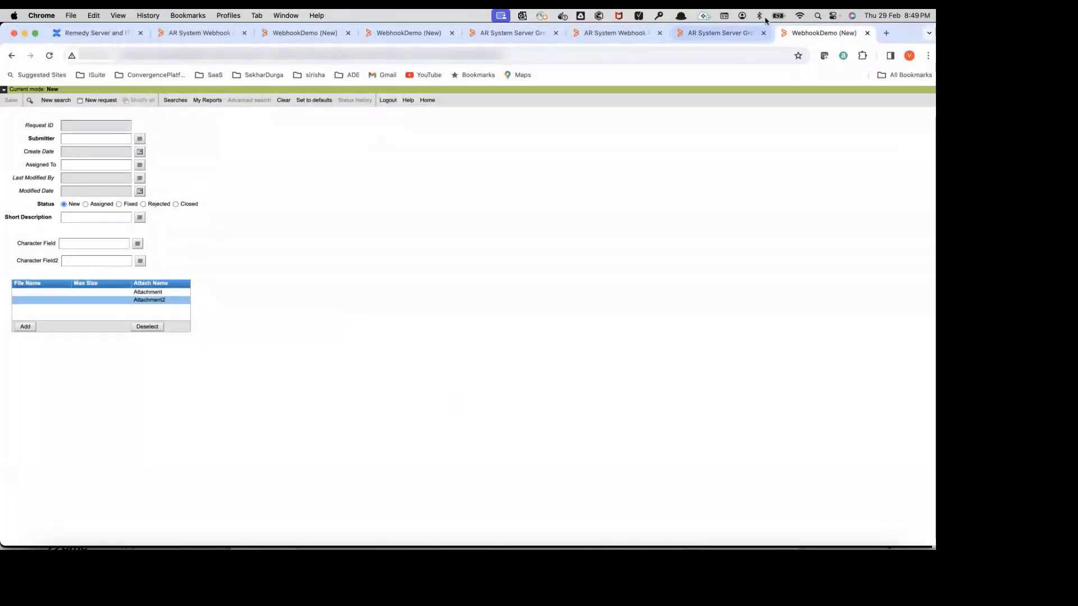
click(702, 34)
click(270, 35)
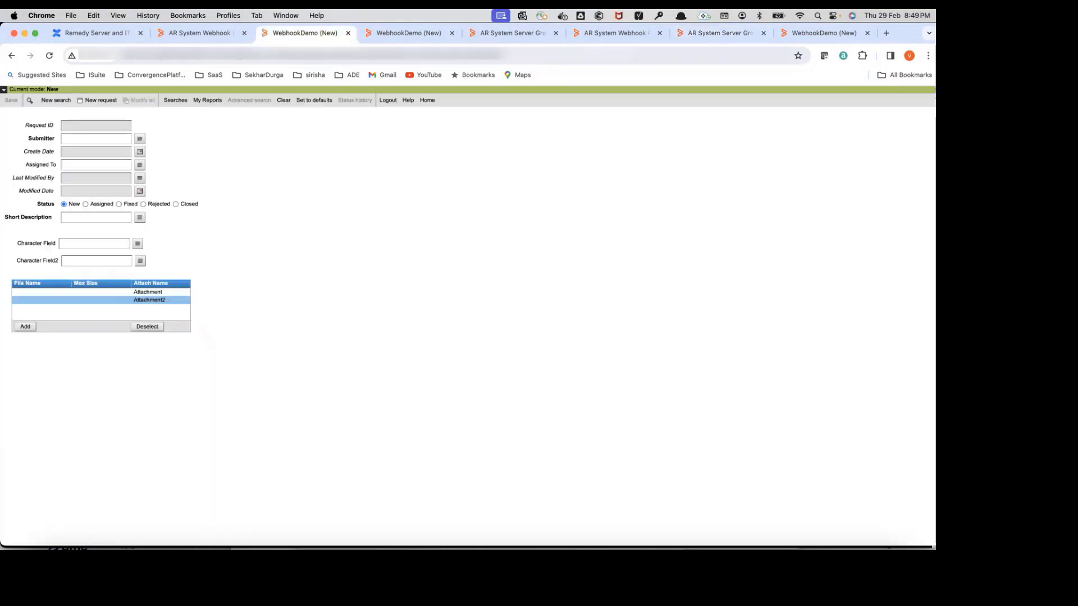
Step: Reopen the webhook registration and inspect its 'TR.8' = "$USER$" qualification text
click(201, 39)
drag(389, 270, 326, 273)
click(383, 277)
click(356, 270)
click(362, 270)
click(375, 268)
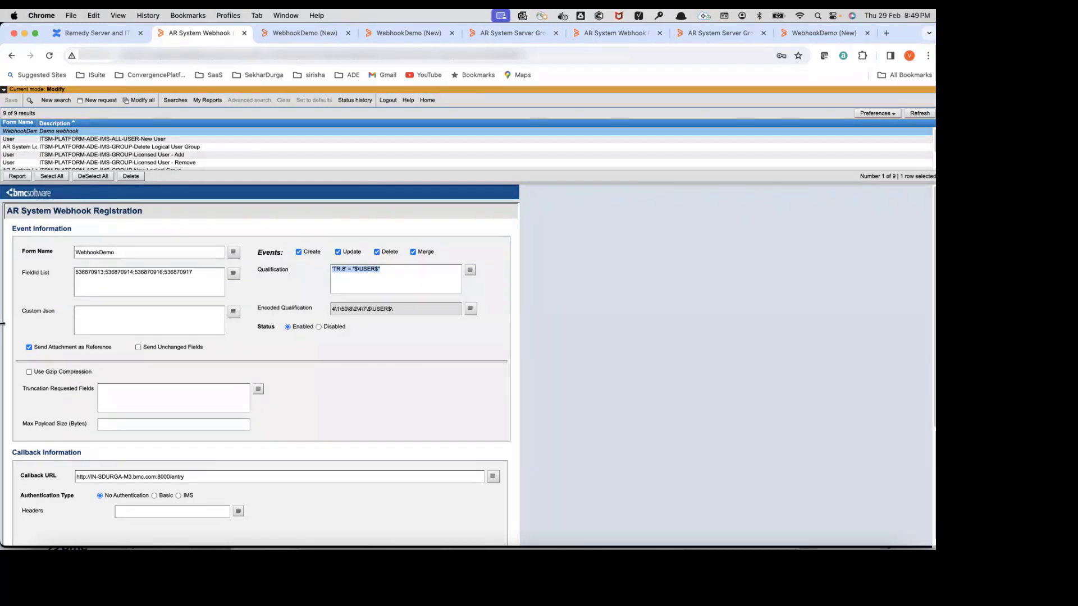
Step: Delete the webhook's qualification text
scroll(104, 384, down, 1)
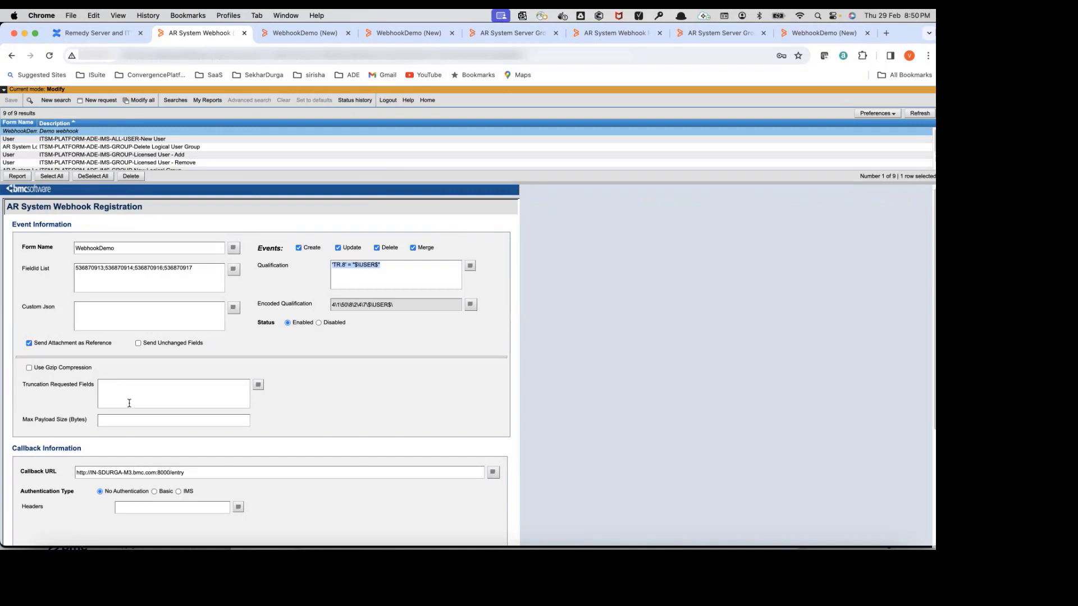
click(146, 315)
drag(385, 265, 294, 255)
key(BackSpace)
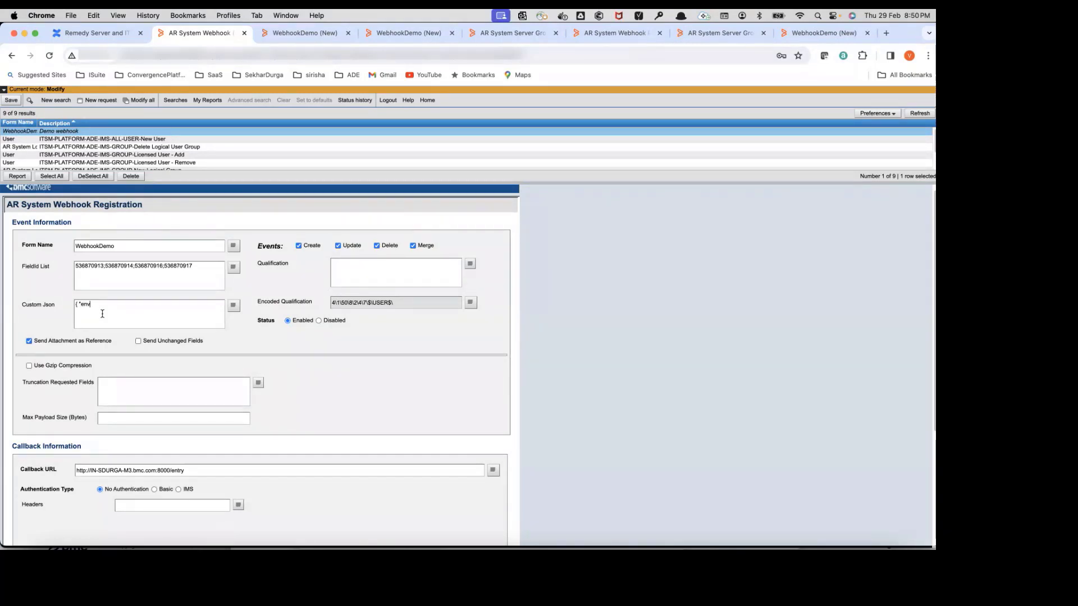
Step: Enter custom JSON with env "Dev" and a dev username in the Custom Json field
text(v": ")
text(D)
text(ev", ")
text(dev)
text(sdugra")
key(BackSpace)
key(BackSpace)
key(BackSpace)
key(BackSpace)
text(rga"})
drag(153, 304, 10, 291)
drag(152, 309, 52, 304)
click(164, 307)
drag(164, 306, 20, 307)
Step: Save the webhook and go to the new WebhookDemo entry form
click(11, 100)
click(811, 34)
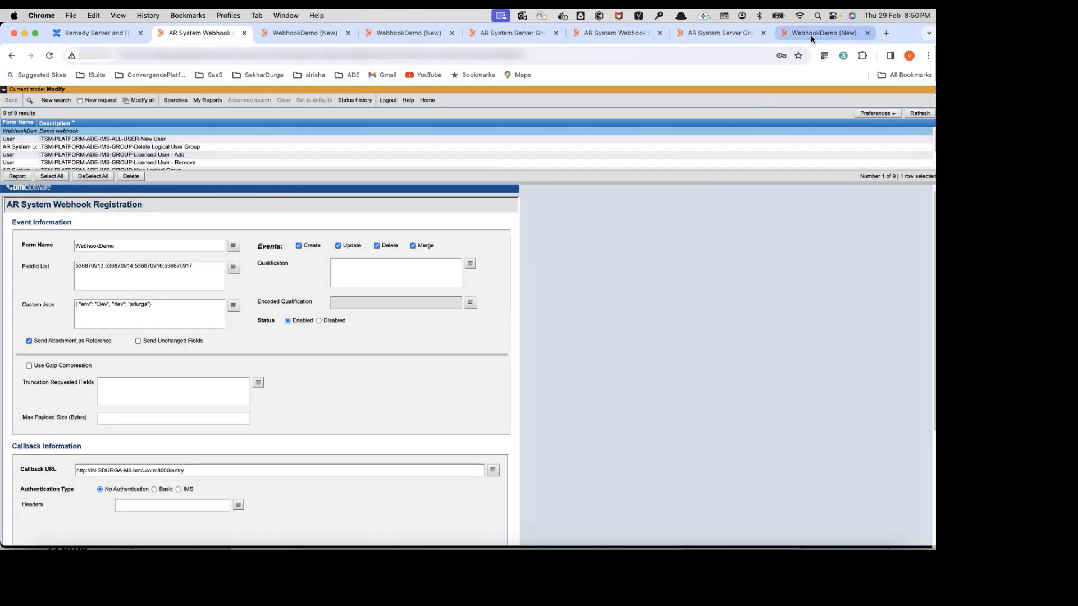
click(88, 139)
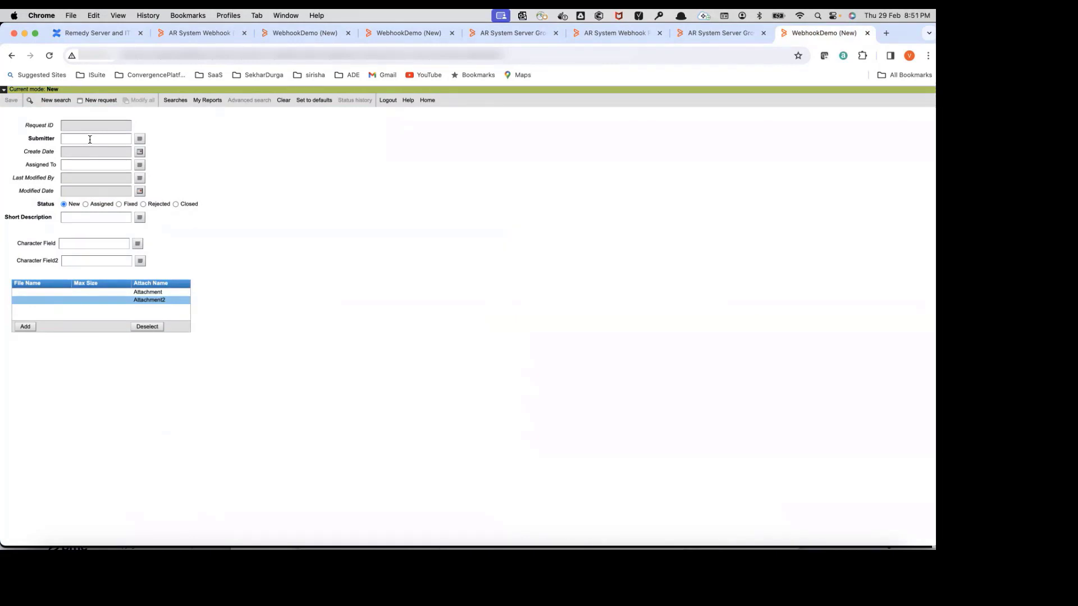
Step: Submit a WebhookDemo entry with "g" in Submitter, Short Description and Character Field
text(g)
click(76, 218)
text(g)
click(75, 244)
text(g)
click(11, 101)
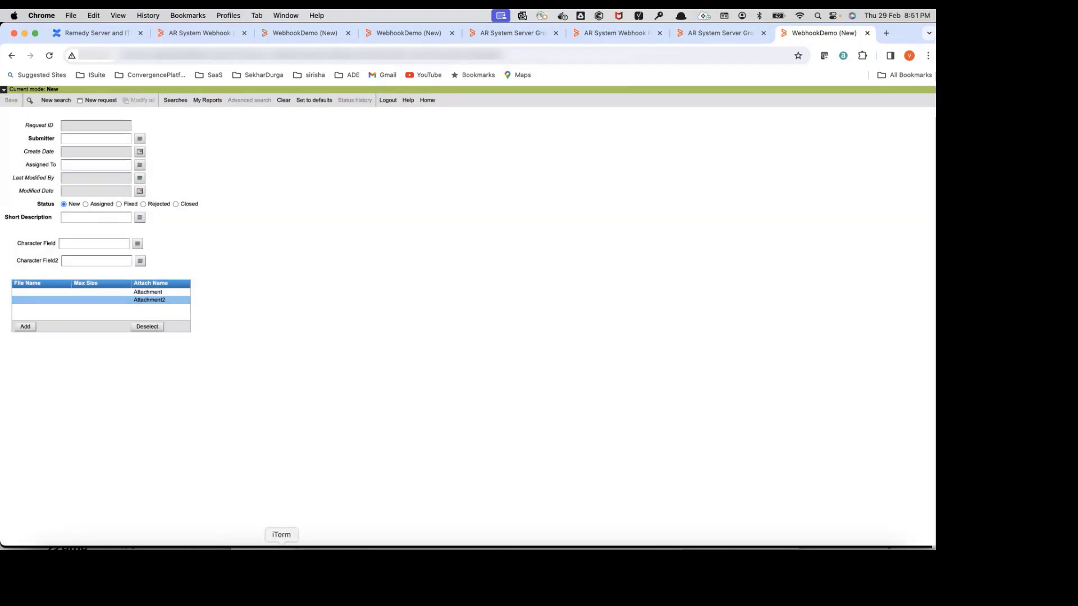
Step: Highlight the env "Dev" line of the newest payload in iTerm2's receiver log
click(280, 545)
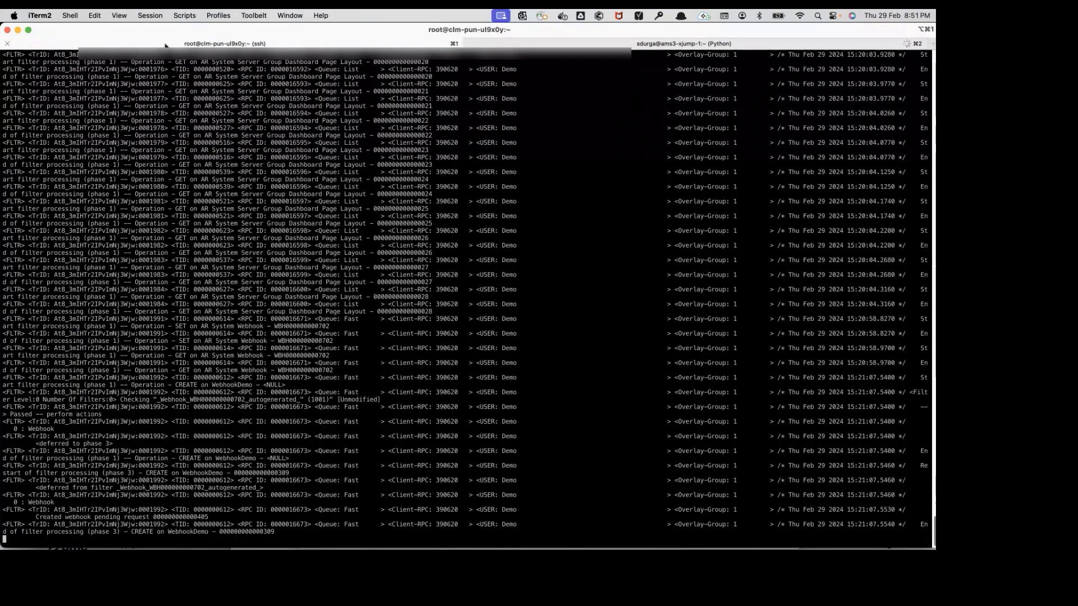
key(super+2)
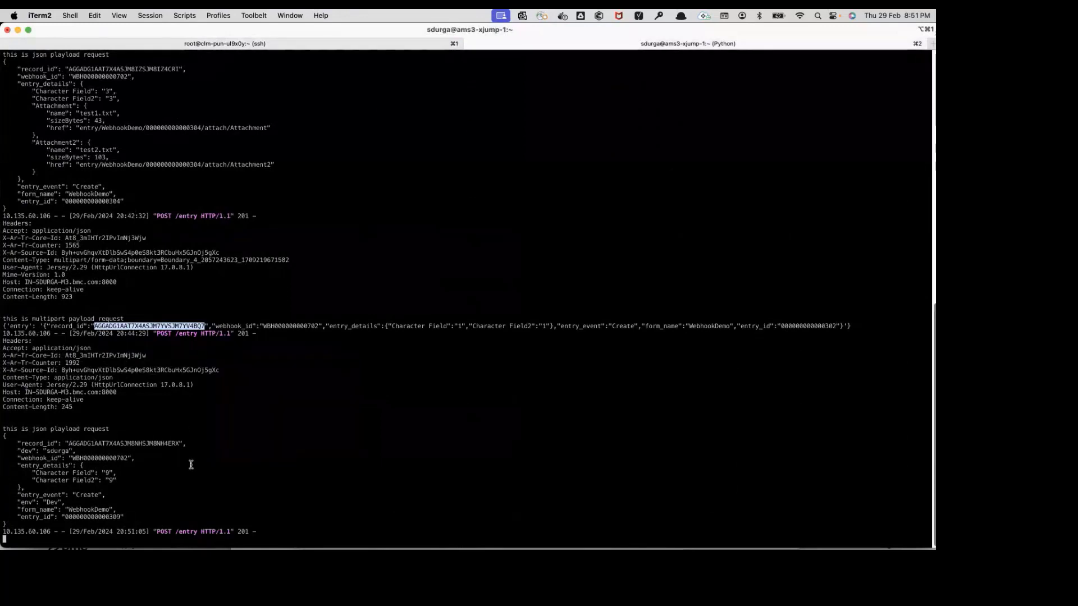
click(19, 504)
drag(19, 504, 83, 510)
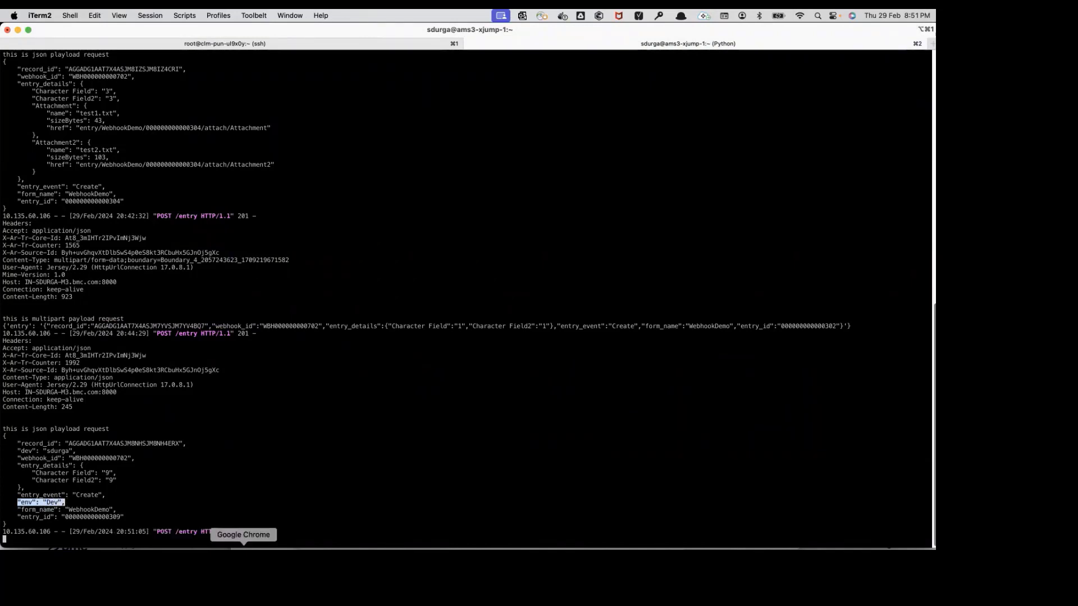
click(243, 564)
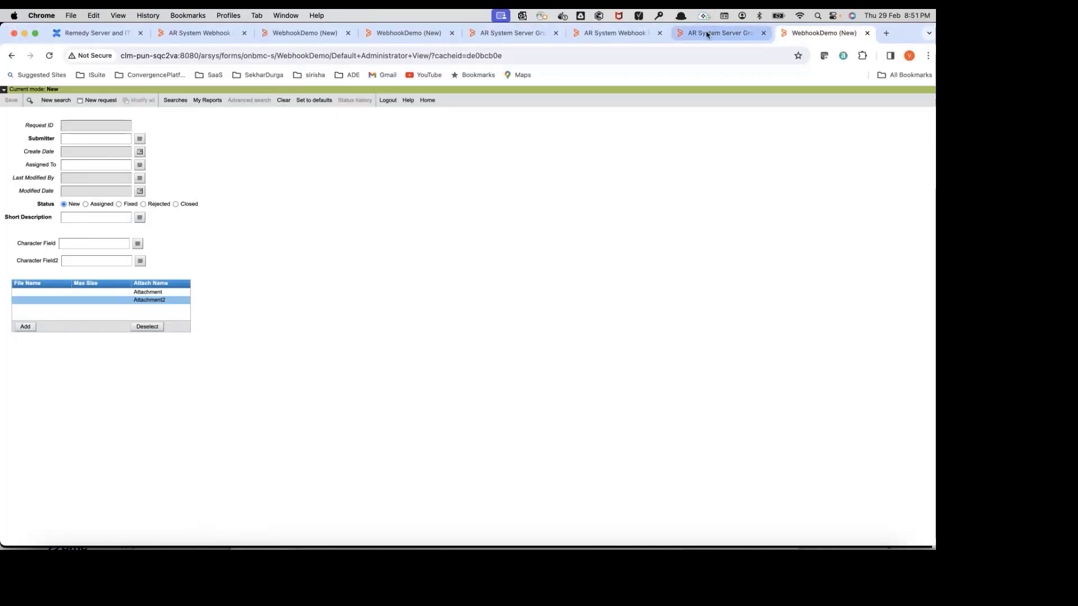
Step: Highlight the env "Dev" pair in the webhook's Custom Json value
click(201, 34)
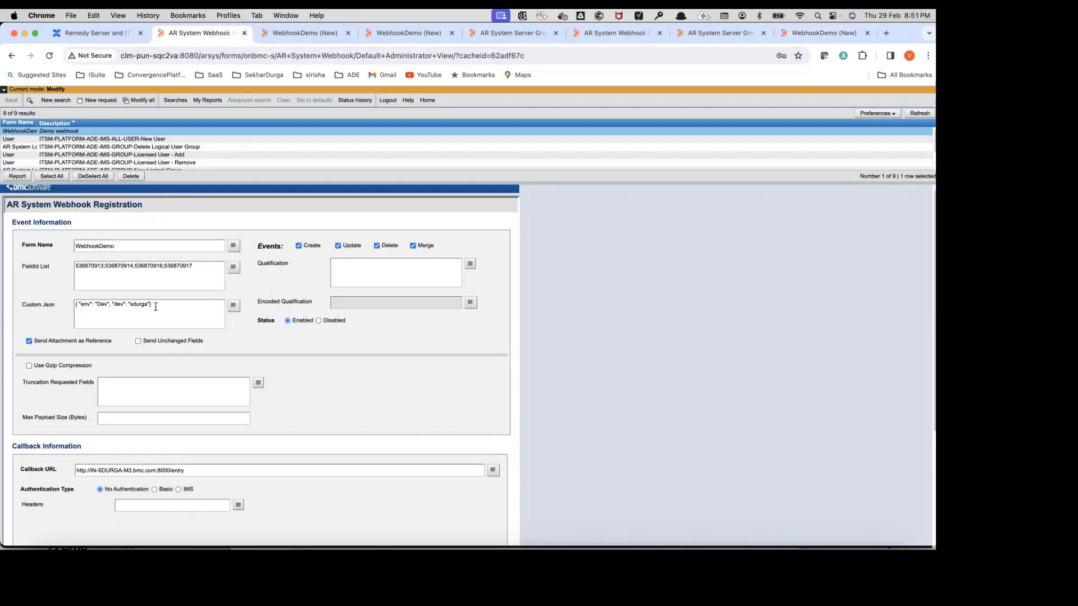
drag(153, 305, 74, 306)
click(81, 306)
drag(110, 304, 151, 305)
click(114, 306)
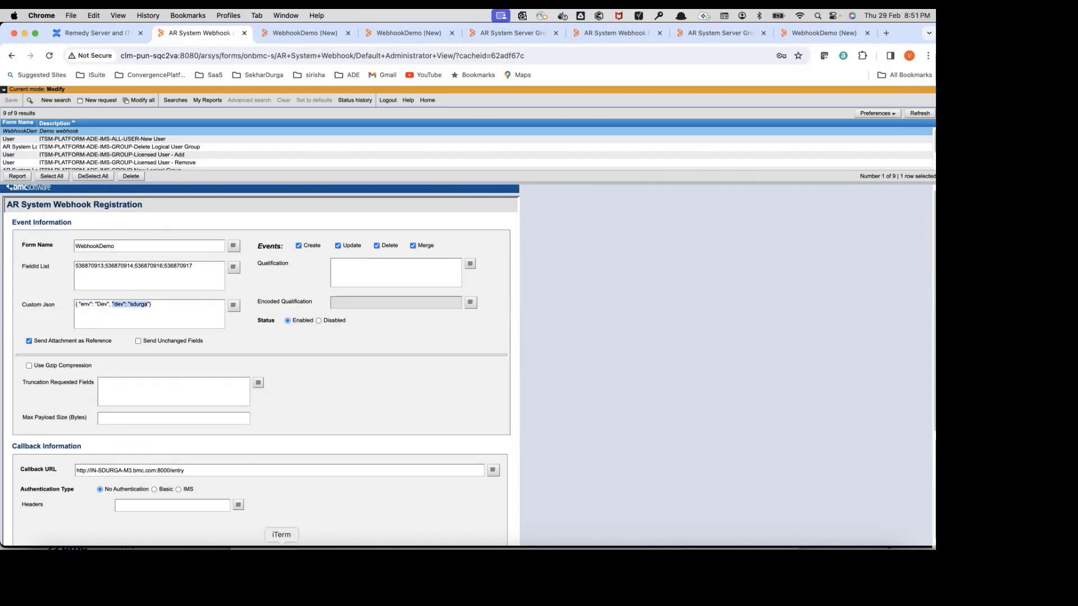
Step: Compare by highlighting the env "Dev" and dev lines in the terminal payload
click(281, 548)
drag(14, 502, 66, 501)
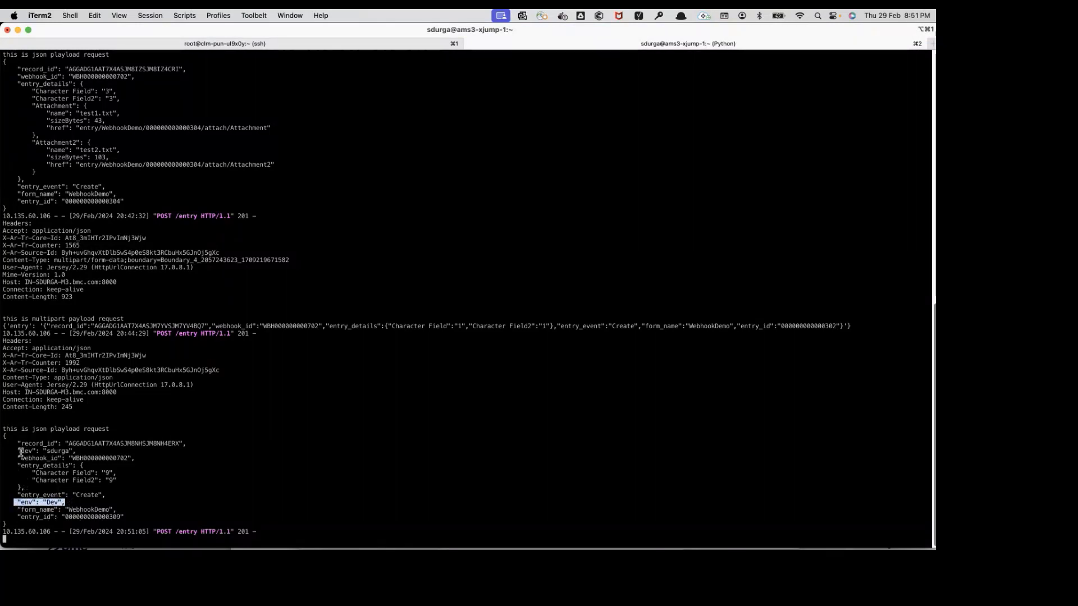
drag(19, 451, 76, 451)
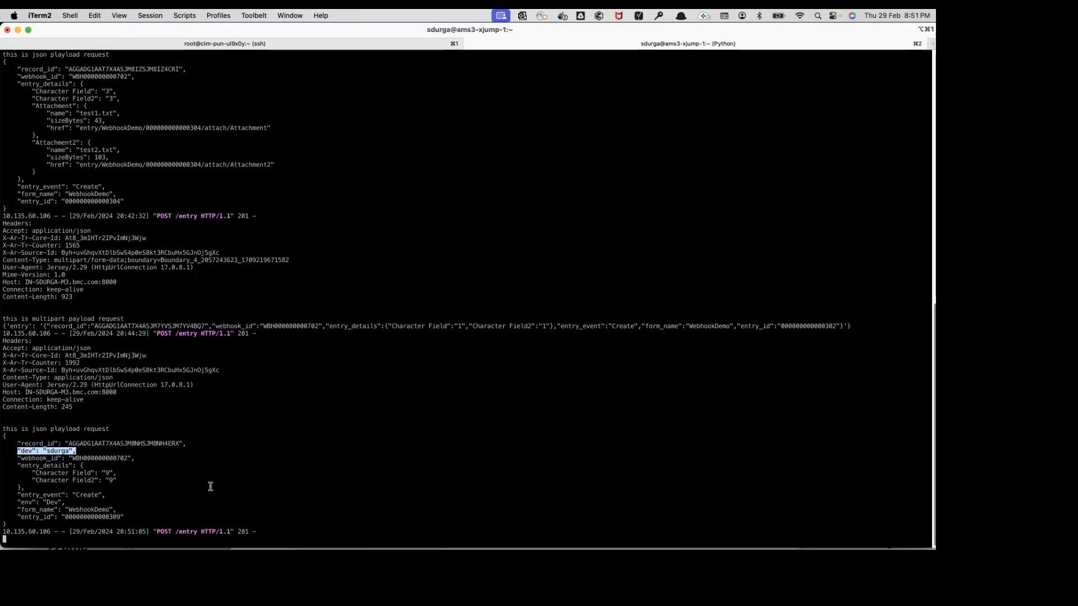
click(243, 546)
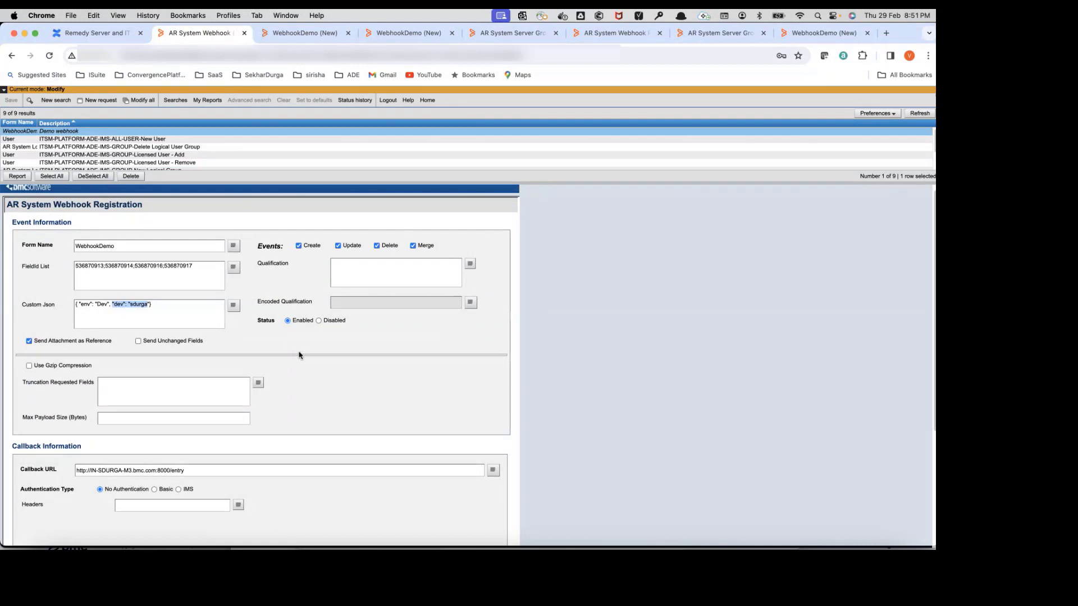
Step: Scroll down the webhook registration to the empty Headers field
scroll(171, 442, down, 1)
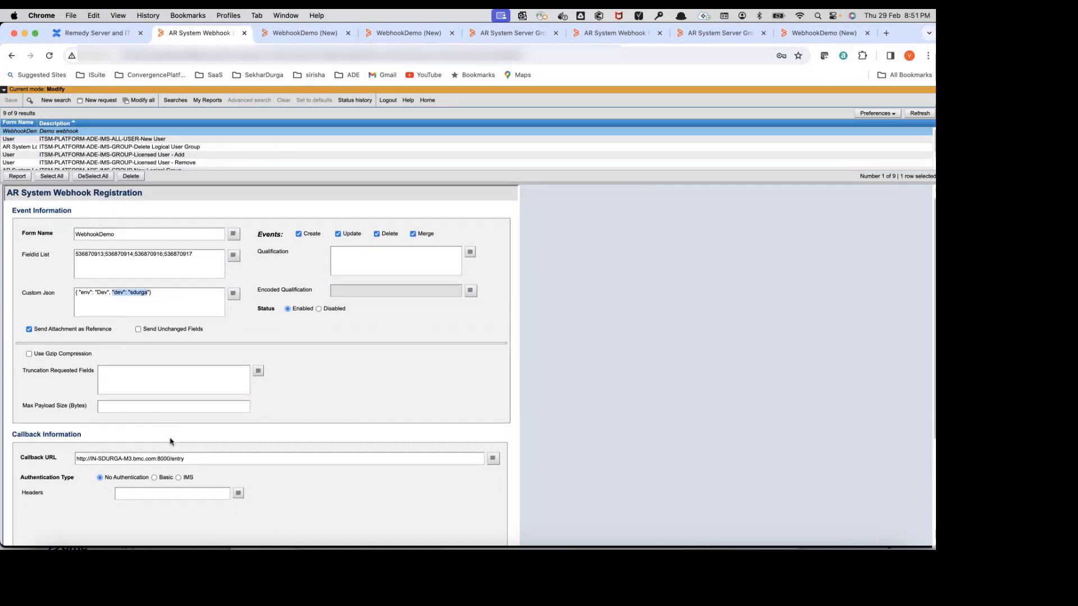
scroll(171, 441, down, 3)
click(150, 456)
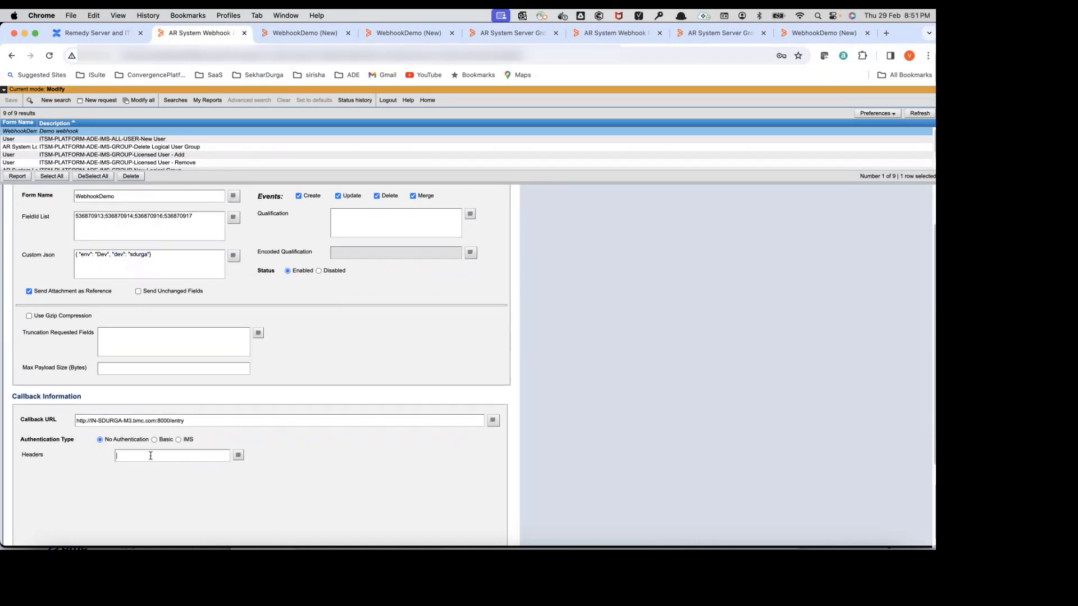
scroll(152, 453, down, 1)
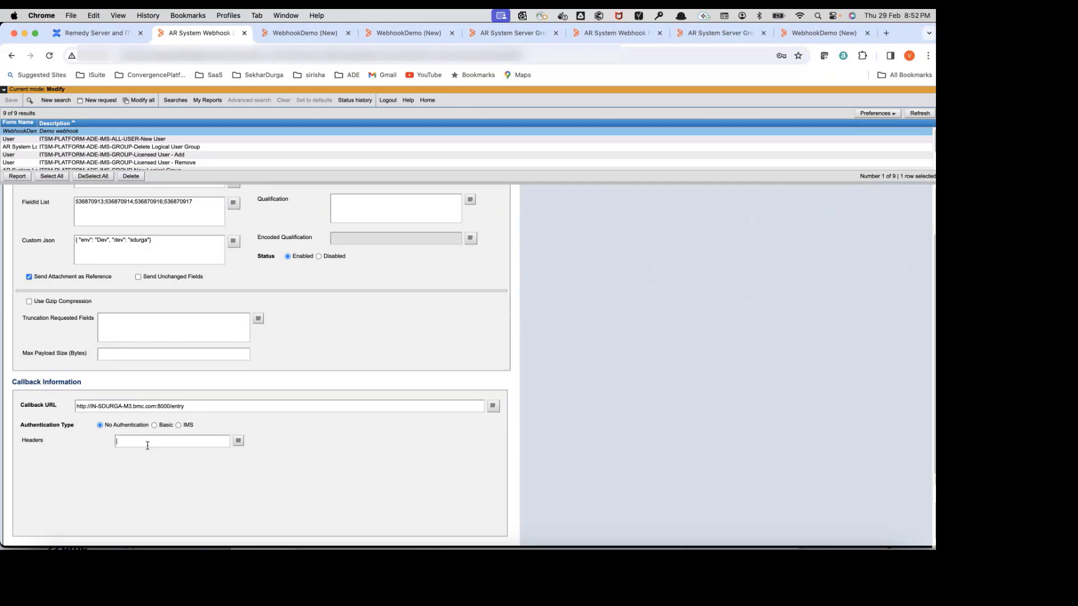
Step: Enter the headers 'Authorization: Bearer token; my-custom-header:value', correcting typos along the way
text(Authe)
key(BackSpace)
text(on: V)
text(ea)
key(BackSpace)
key(BackSpace)
key(BackSpace)
text(Beaer toek)
key(BackSpace)
key(BackSpace)
text(ken;)
key(BackSpace)
text(tom-heade)
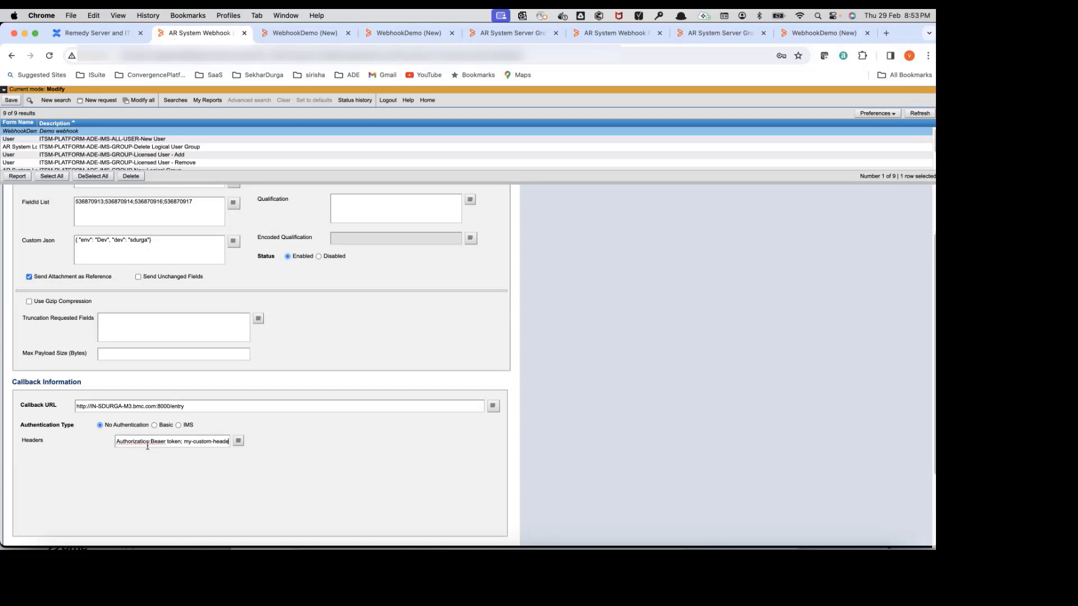
text(r")
text(val)
text(ue)
Step: Save the webhook registration and start a new WebhookDemo entry's Submitter and Short Description
click(10, 100)
click(810, 36)
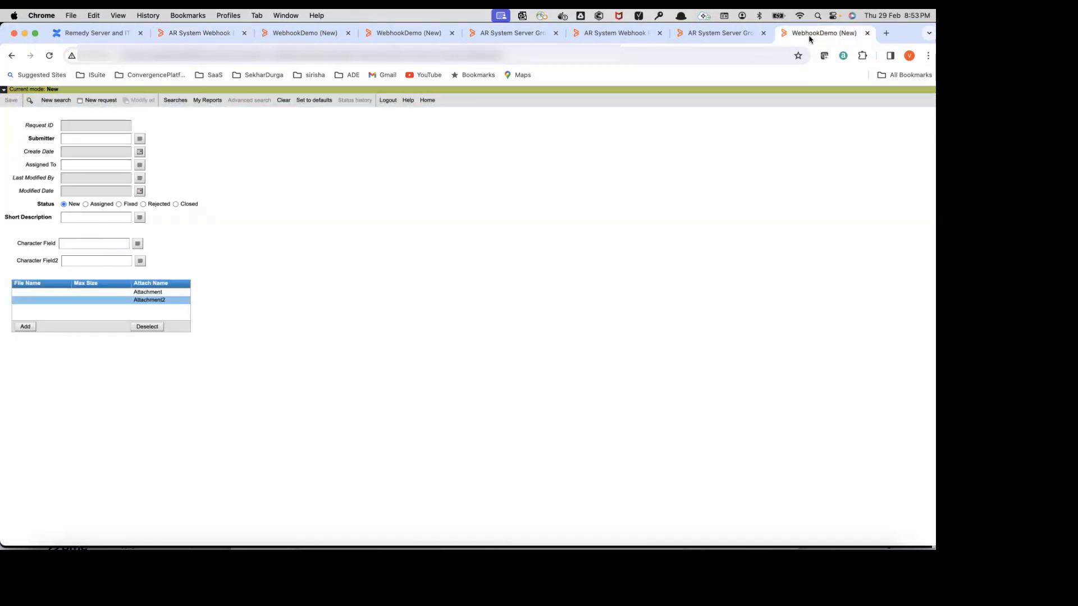
click(82, 140)
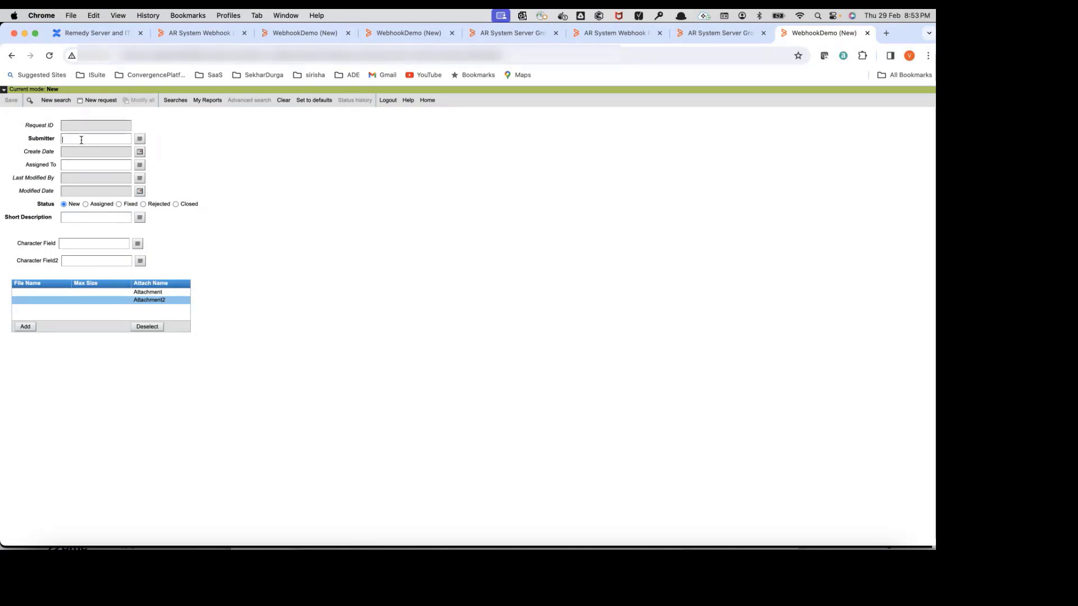
text(g)
click(87, 218)
text(g)
Step: Fill both character fields and Short Description with 90, then submit the entry
click(81, 244)
text(g)
click(84, 261)
text(g)
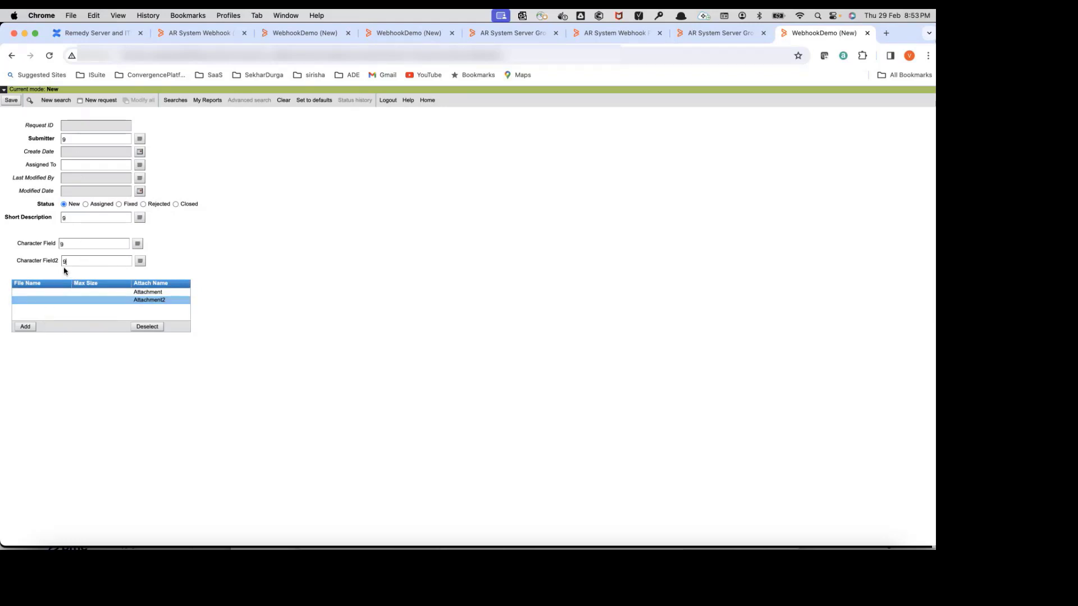
text(0)
click(82, 262)
text(0)
click(81, 219)
text(0)
click(11, 101)
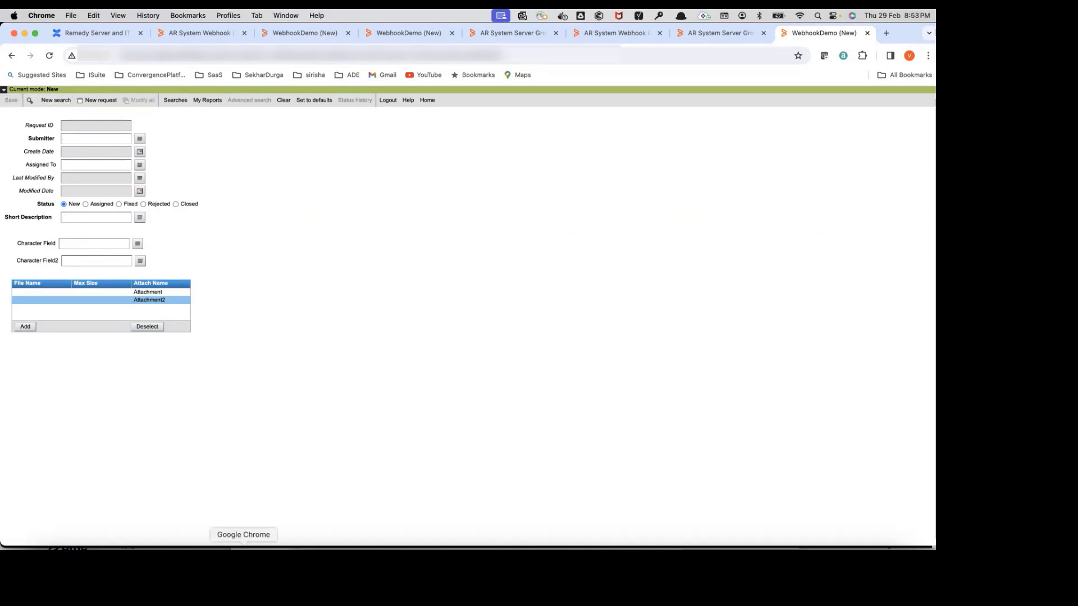
click(281, 547)
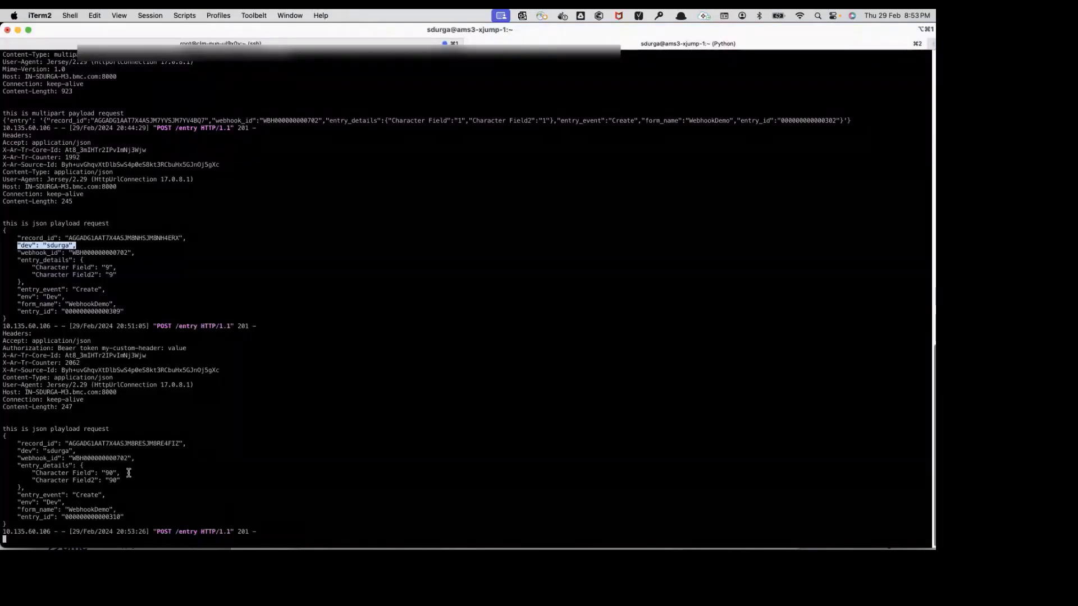
Step: Check the log for the Character Field value 90, the Authorization header and the custom header
double_click(110, 472)
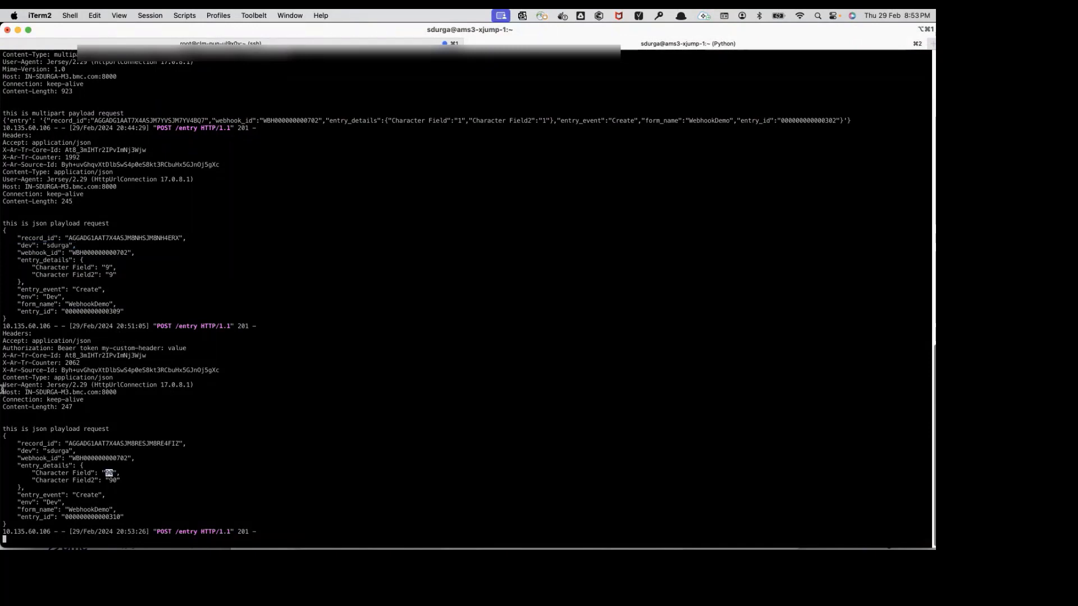
mouse_move(4, 349)
mouse_down()
mouse_move(97, 350)
mouse_move(10, 351)
mouse_up()
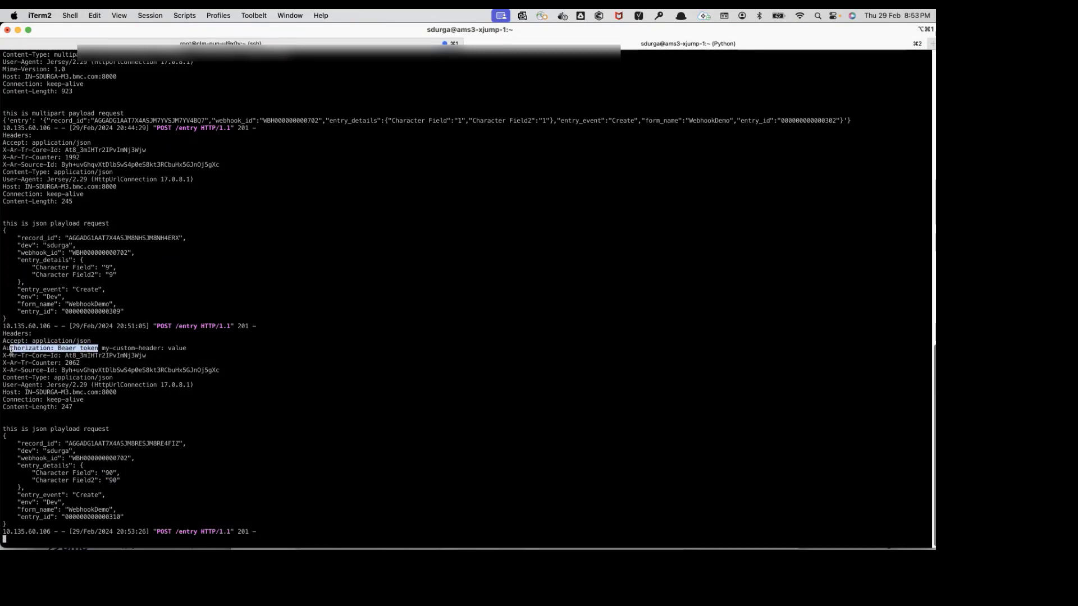
click(101, 352)
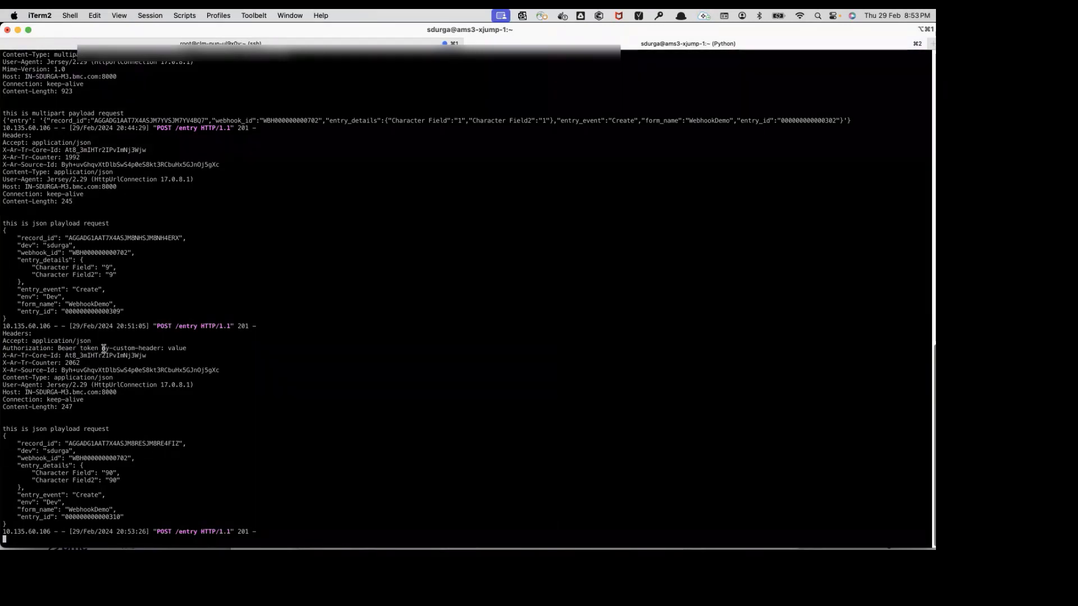
drag(102, 348, 188, 348)
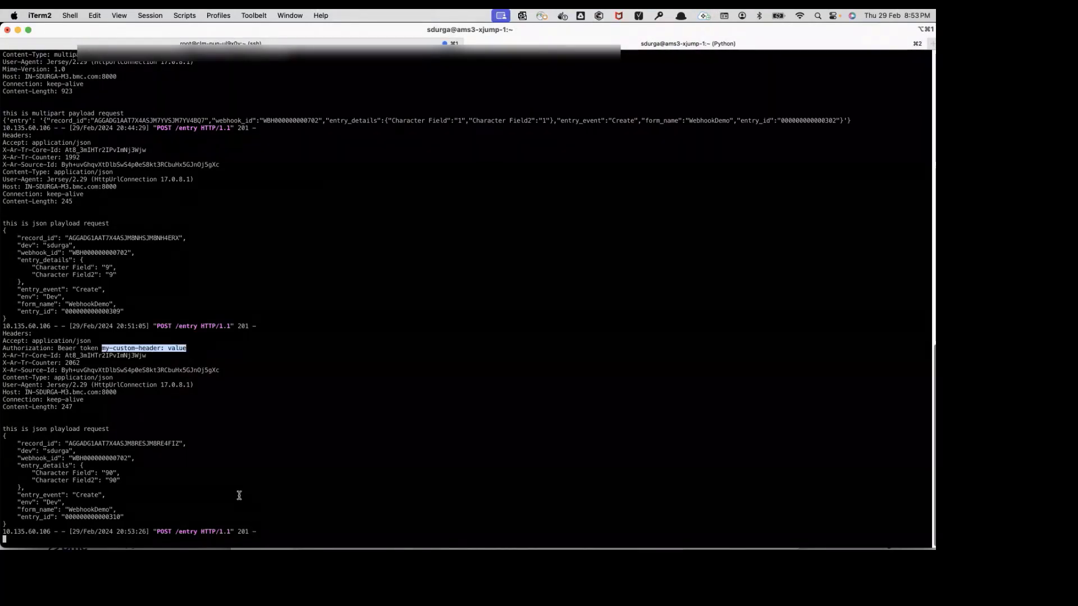
click(243, 547)
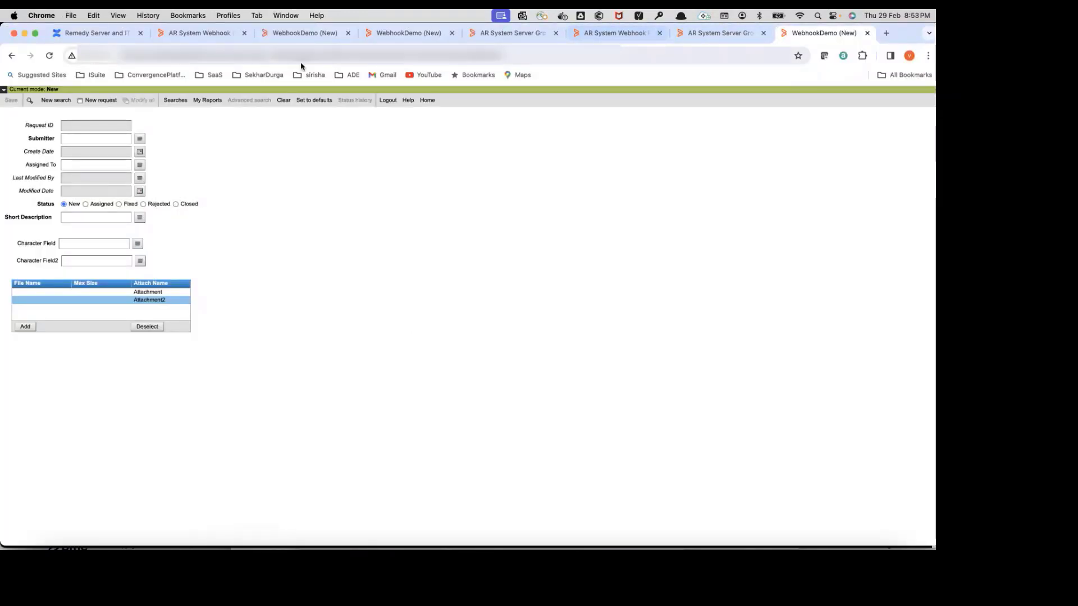
Step: Join the two headers with a comma and no space, then save the webhook registration
click(208, 33)
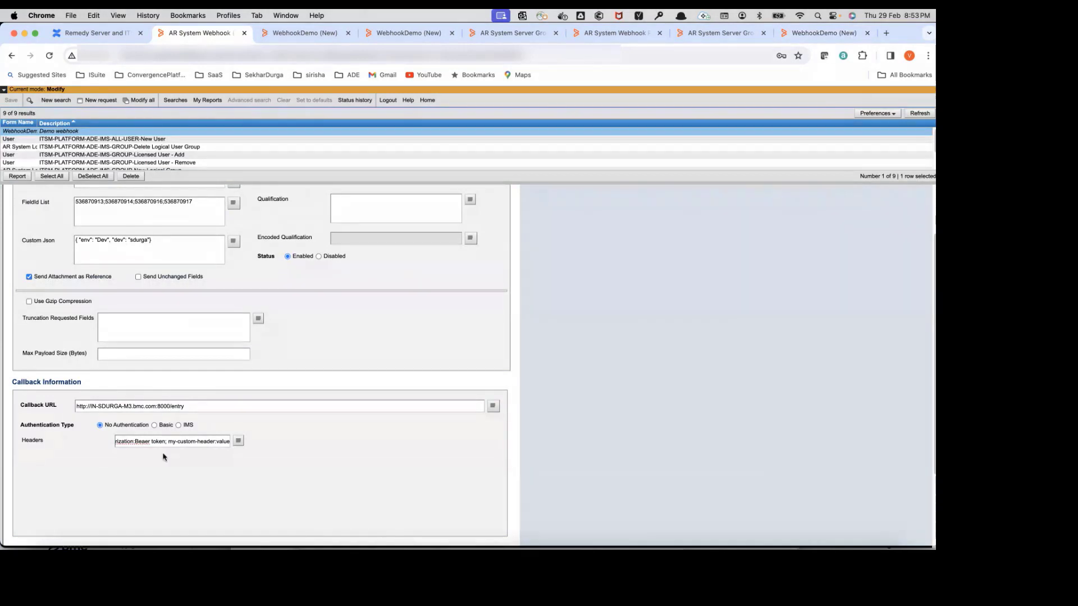
click(168, 443)
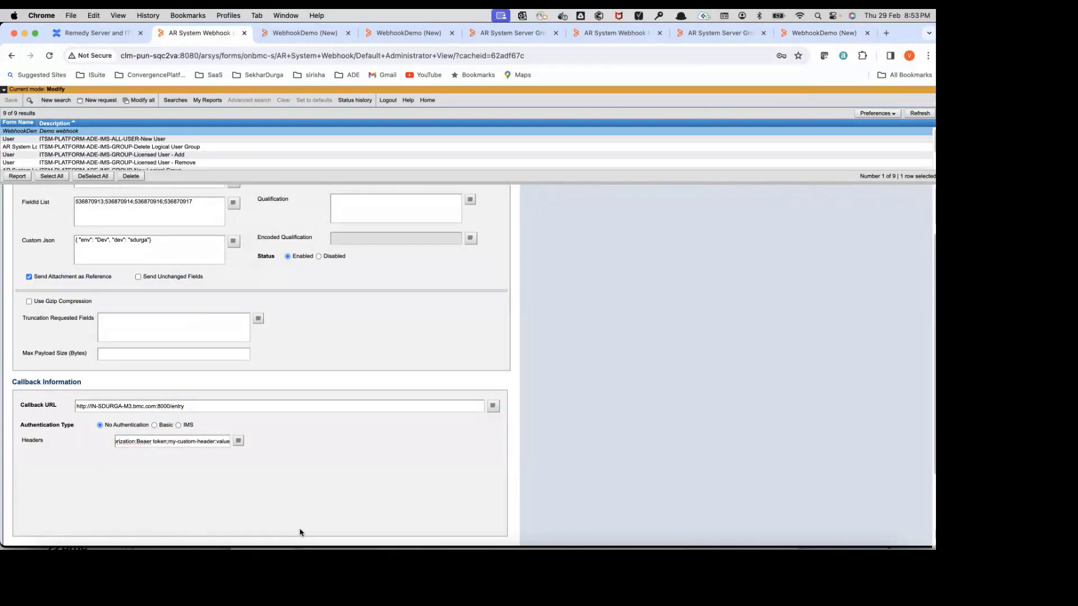
key(BackSpace)
key(BackSpace)
text(;)
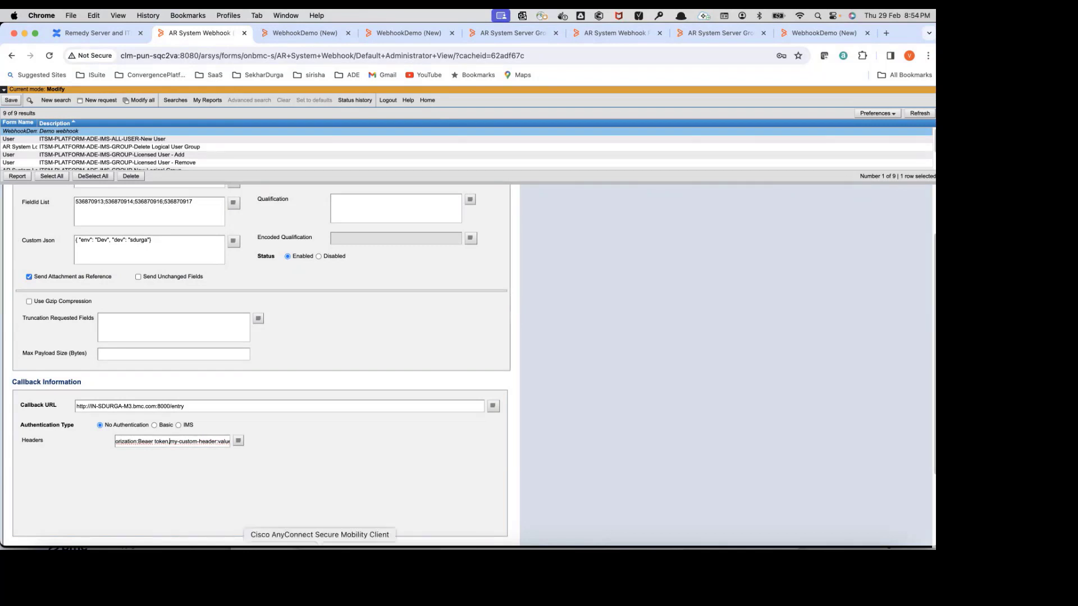
click(282, 558)
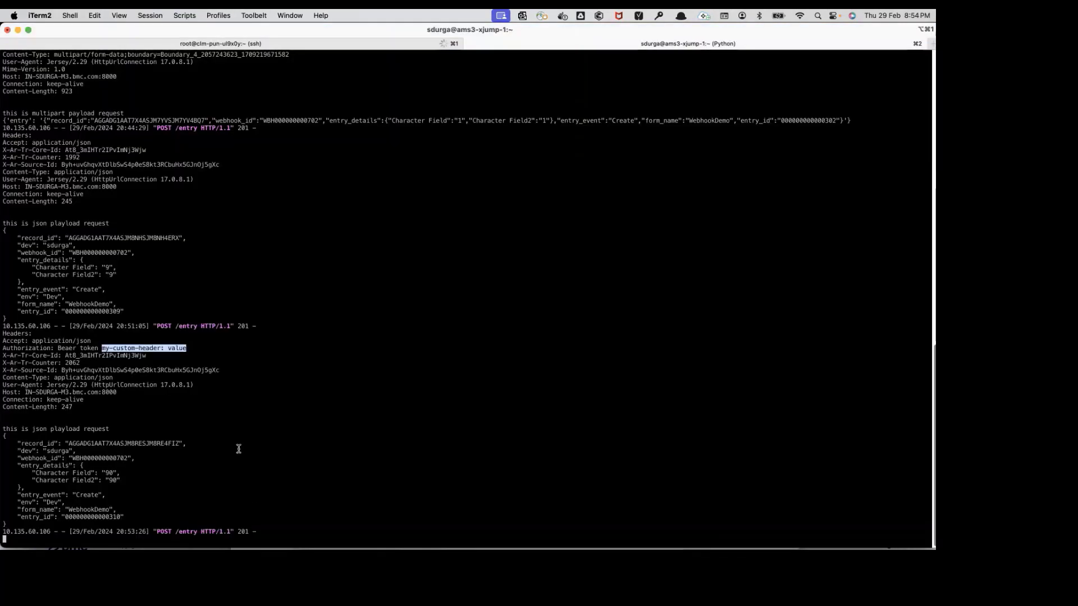
key(super+Tab)
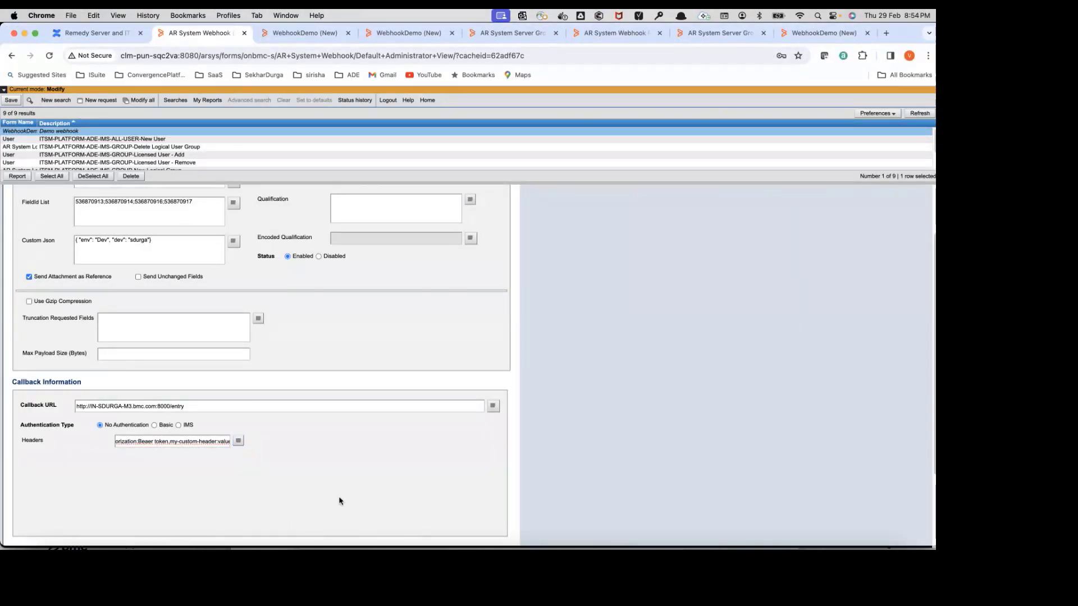
key(BackSpace)
text(:)
click(11, 102)
Step: Fill Submitter, Assigned To, Short Description and both character fields with 77
click(824, 33)
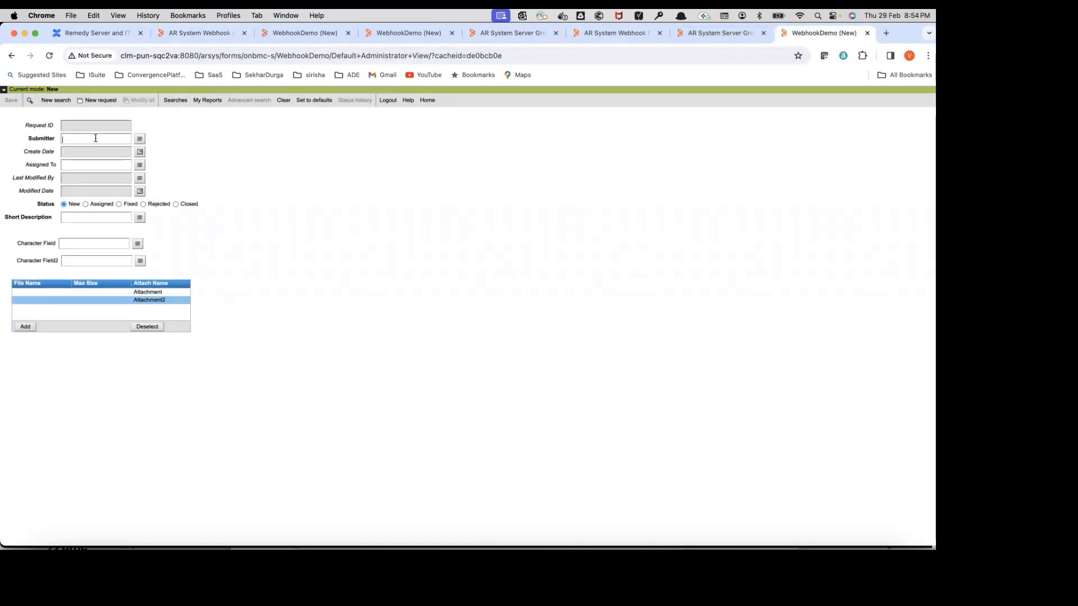
click(96, 138)
text(77)
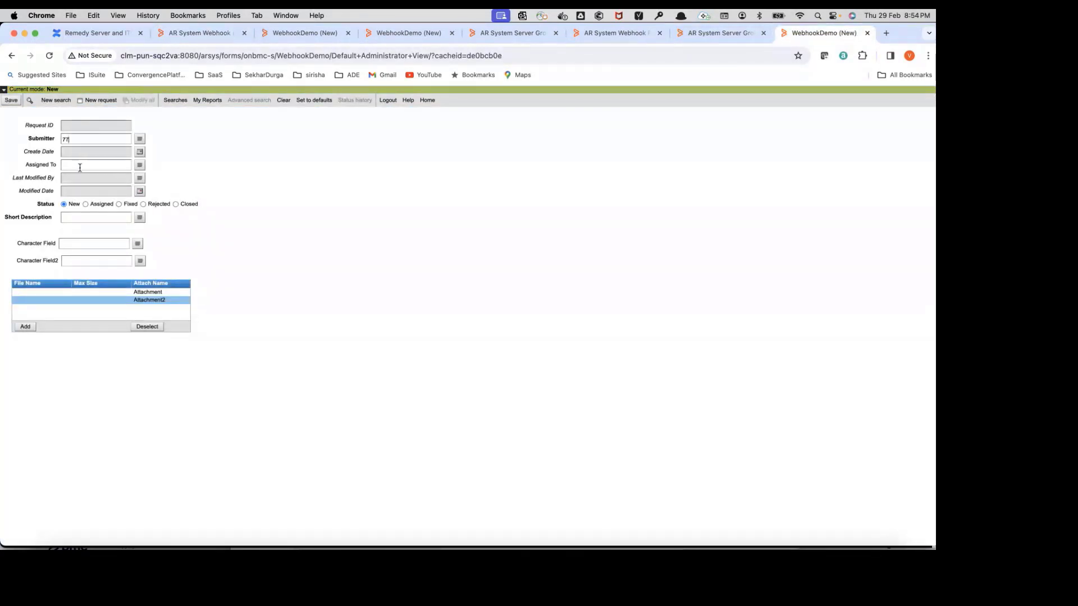
click(78, 166)
text(77)
click(76, 217)
text(77)
click(77, 243)
text(77)
click(77, 261)
text(77)
Step: Submit the 77 WebhookDemo entry and bring up the listener log
click(11, 101)
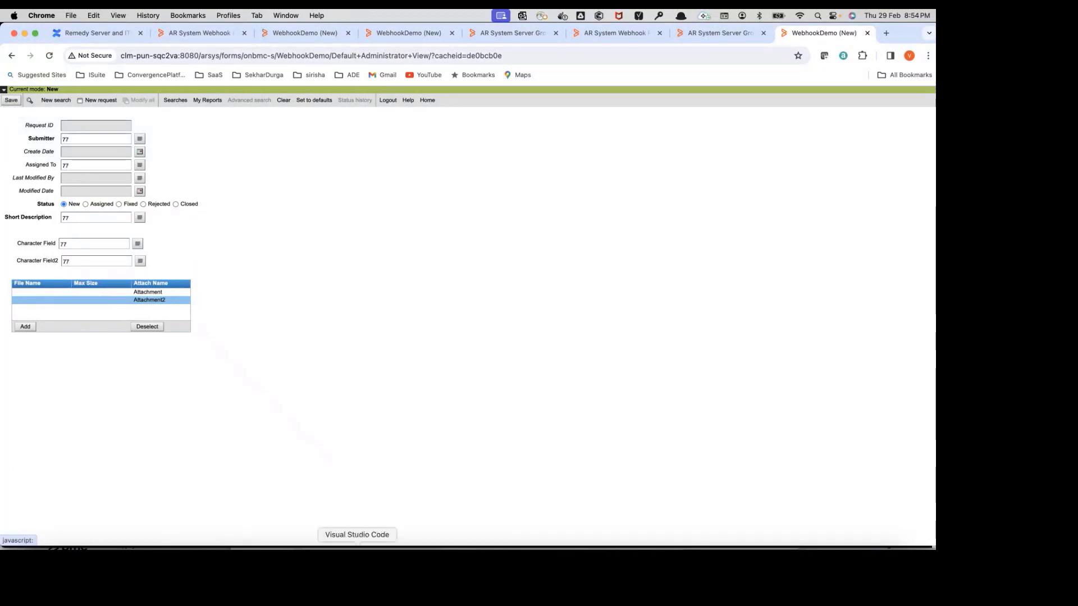
click(281, 553)
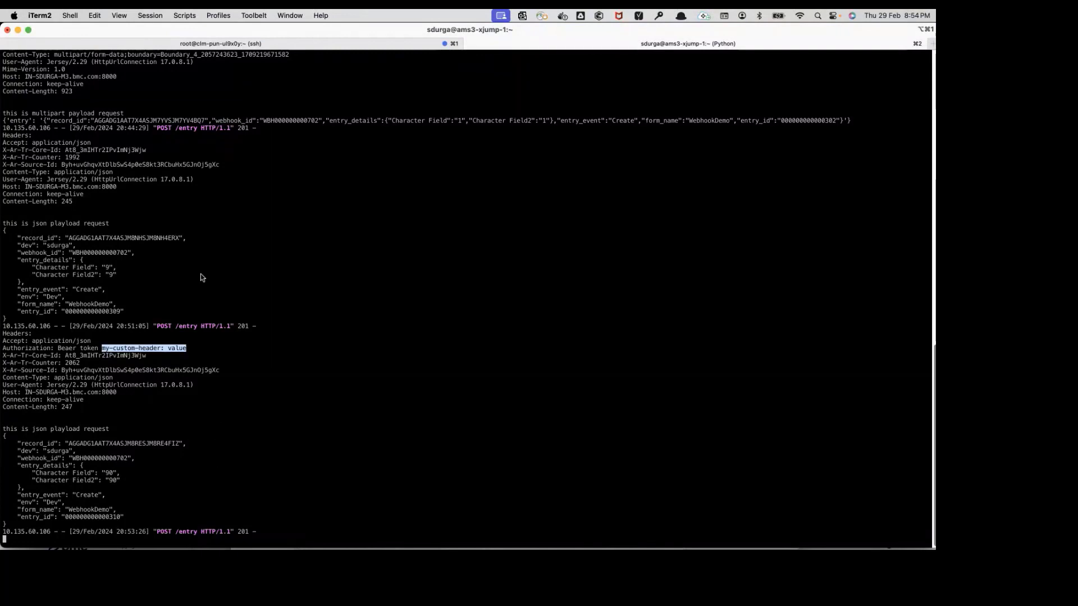
key(super+Tab)
click(18, 102)
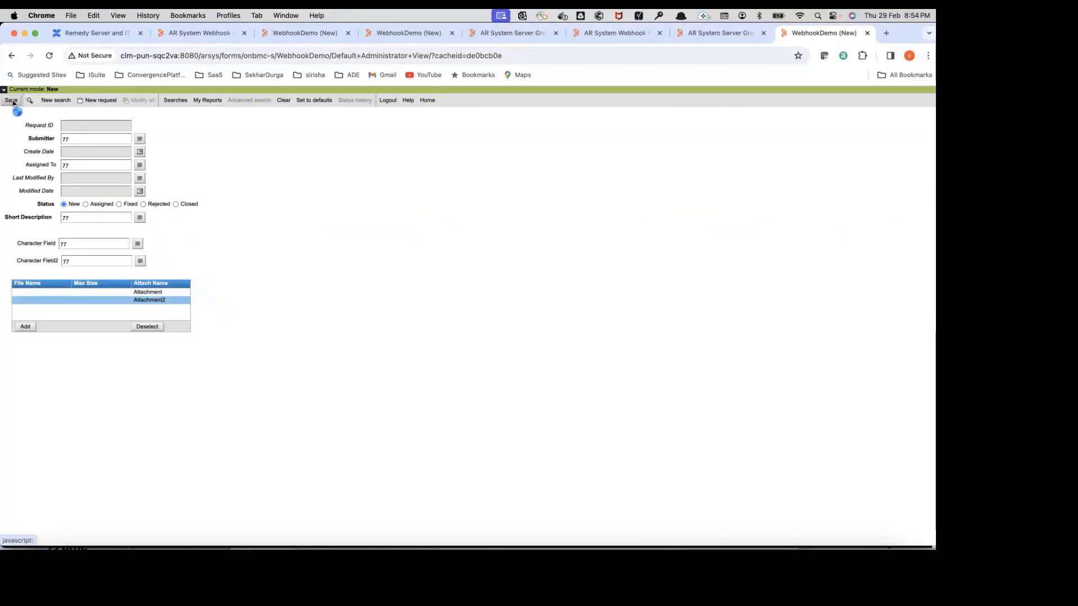
key(super+Tab)
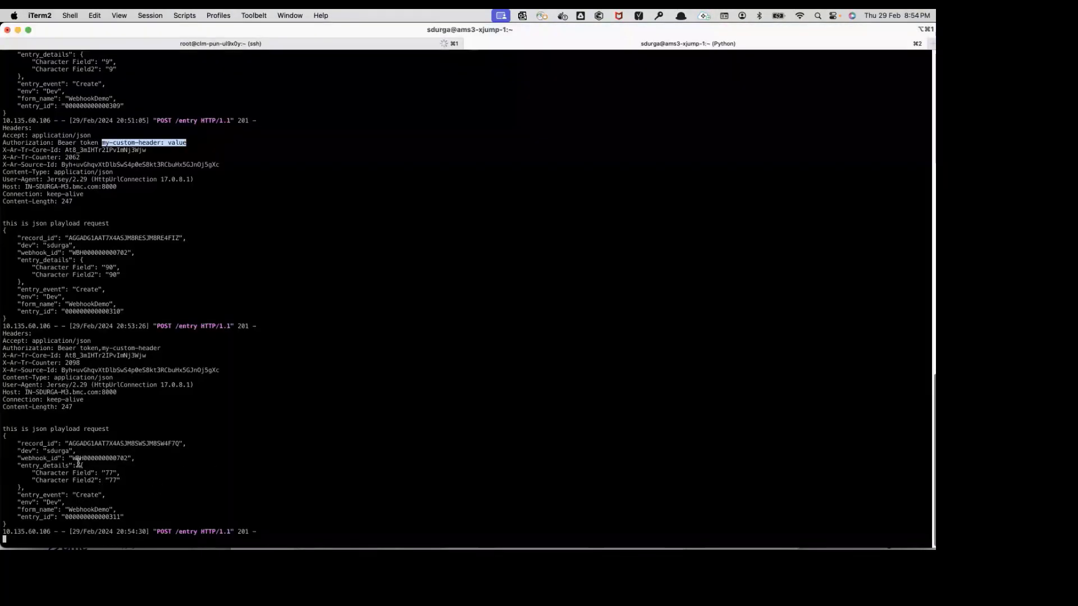
Step: Highlight the newest request's Authorization line, which holds both headers comma-joined
drag(102, 348, 74, 348)
click(96, 348)
click(1, 348)
click(74, 348)
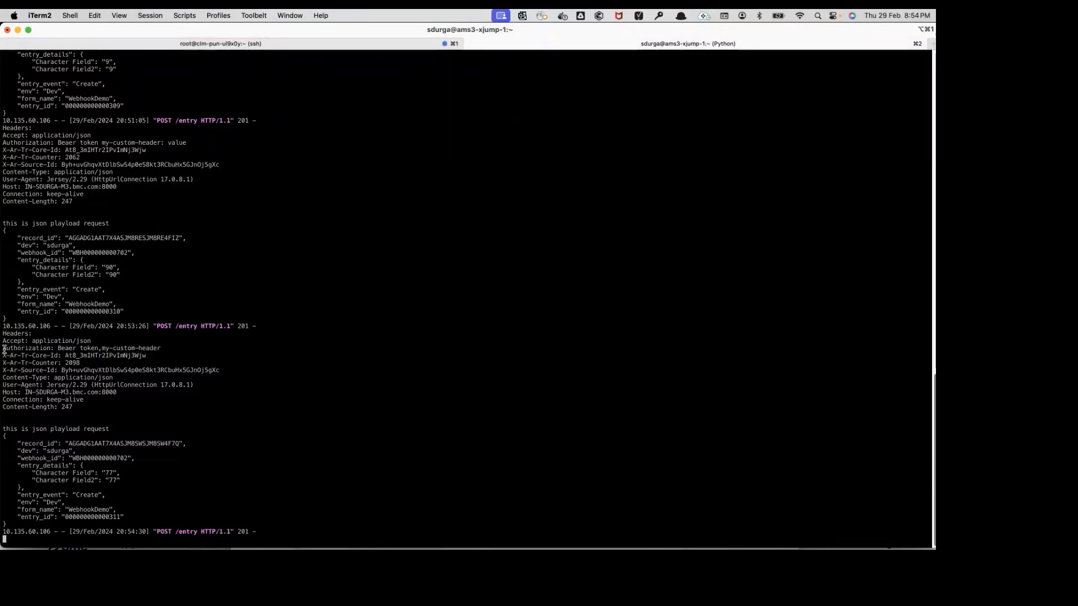
drag(2, 348, 157, 349)
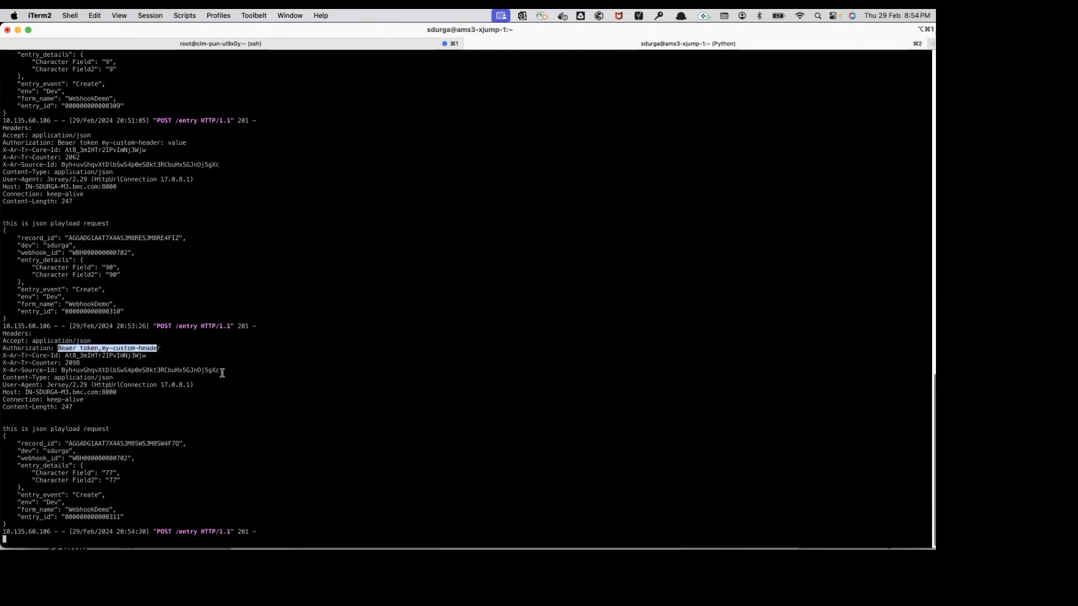
click(189, 359)
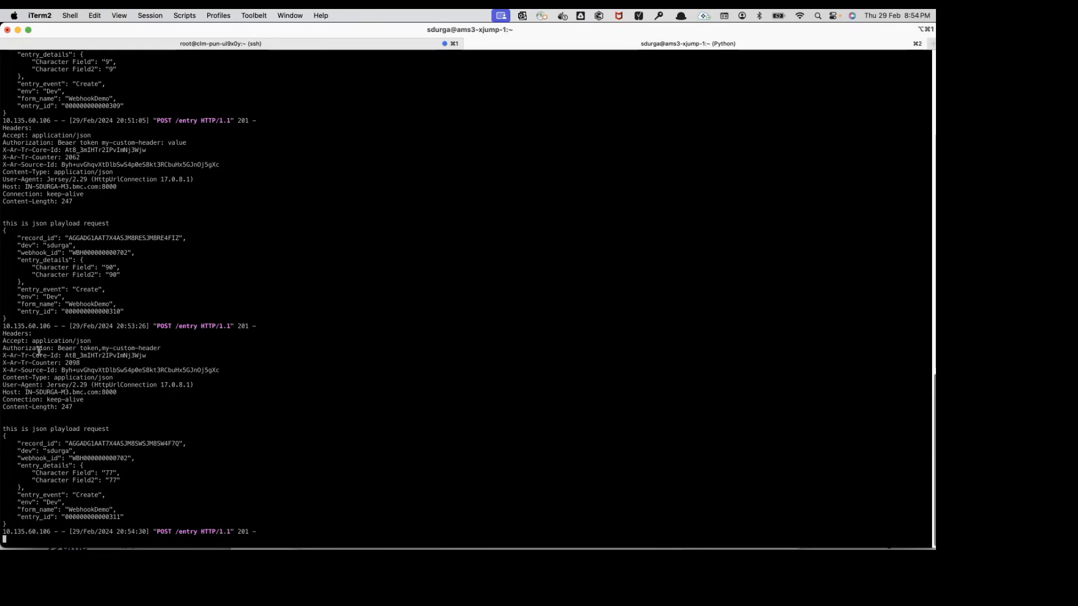
click(243, 546)
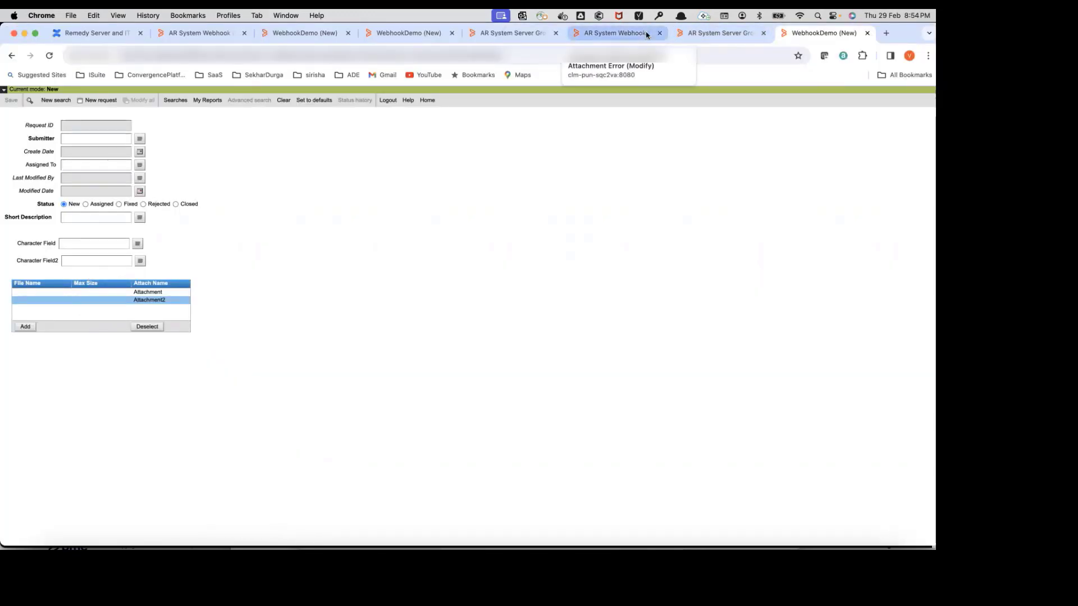
Step: Return to the Demo webhook registration, highlight 'header' in Headers, and scroll to the top
click(614, 33)
click(199, 33)
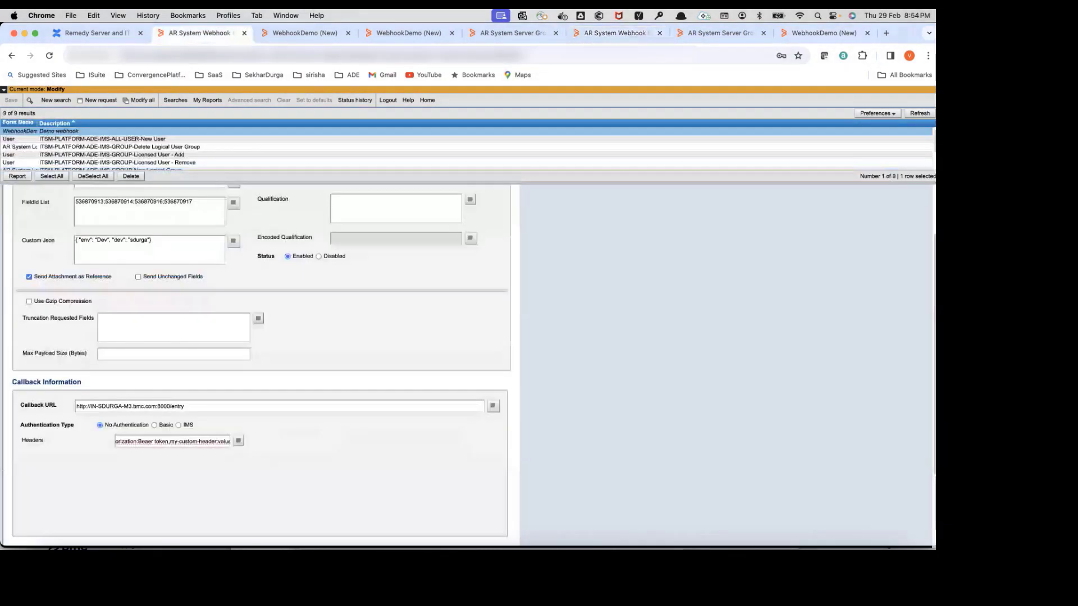
double_click(210, 443)
scroll(281, 401, up, 3)
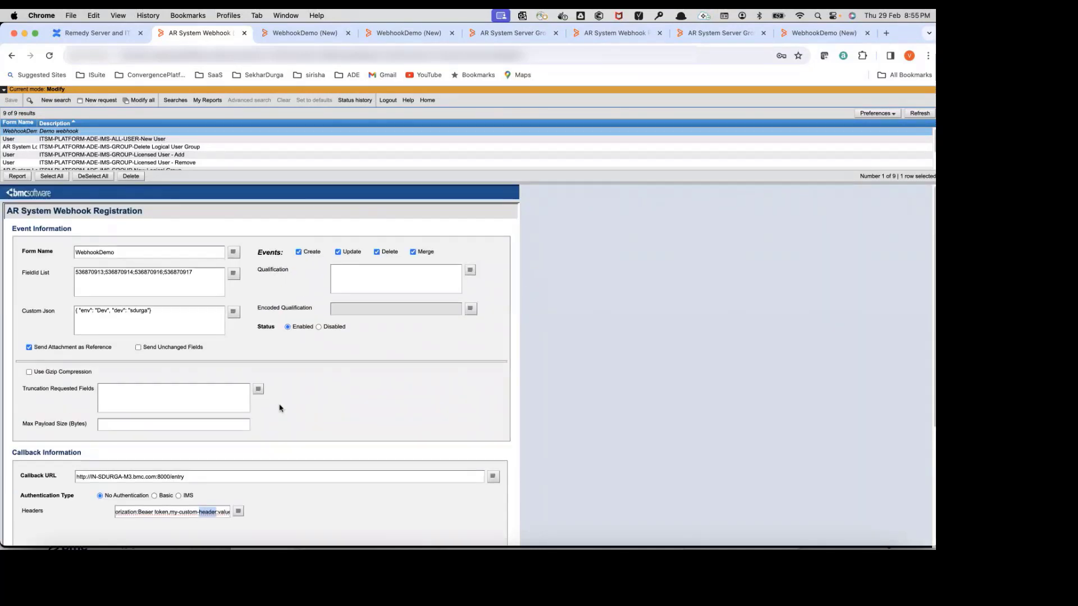
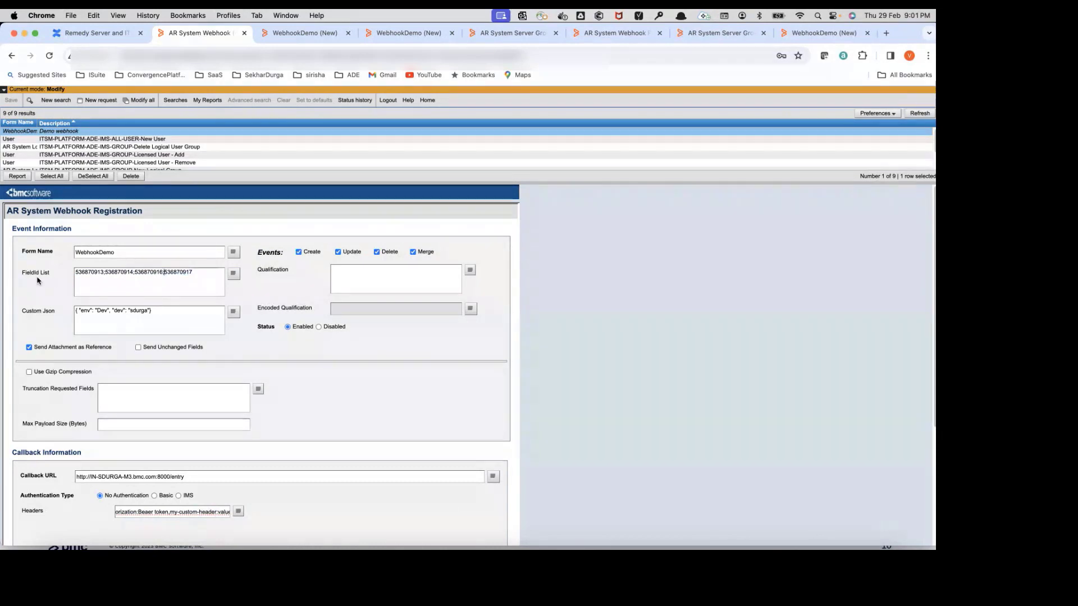
Step: Select the last field ID in the WebhookDemo registration's FieldId List
triple_click(176, 273)
drag(195, 273, 160, 273)
Step: In Finder, go to BMCData > Convergence > Escalations > esc-170687-ericsson-webhook
click(52, 554)
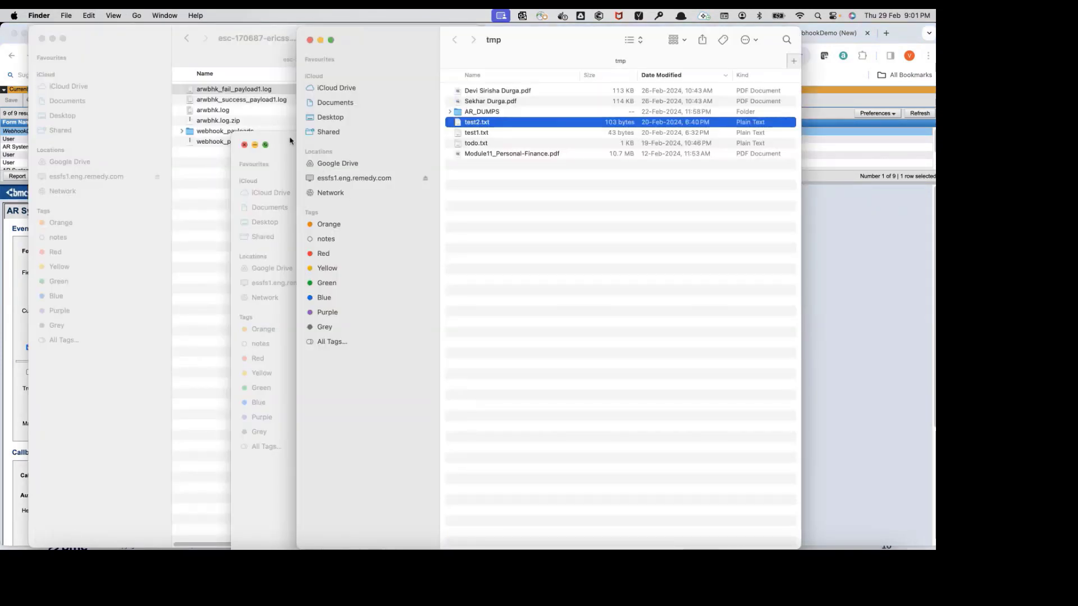
click(224, 233)
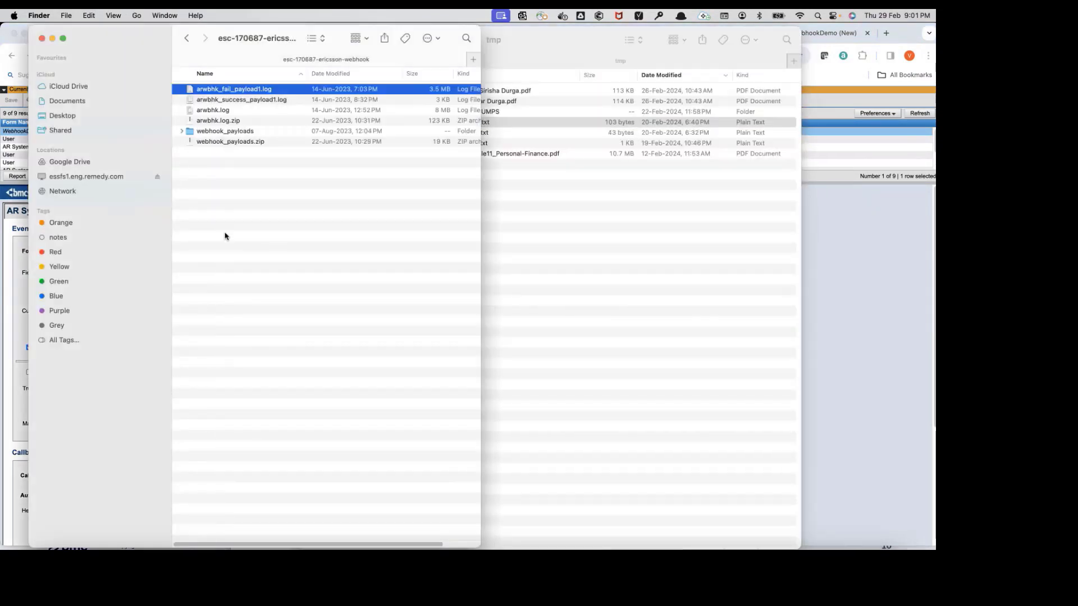
key(alt+space)
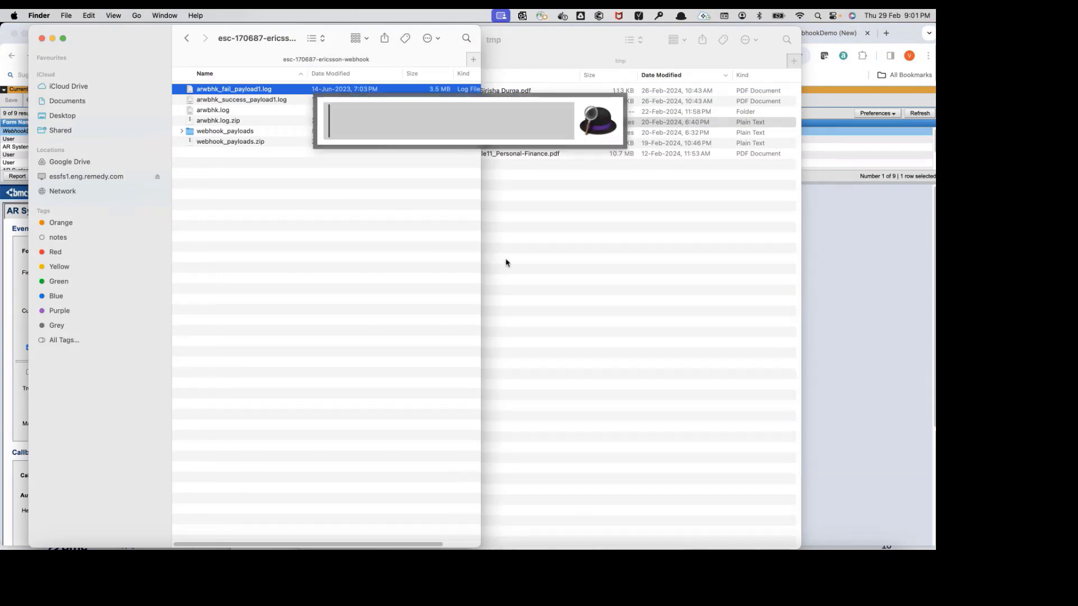
text('bmcd)
key(Return)
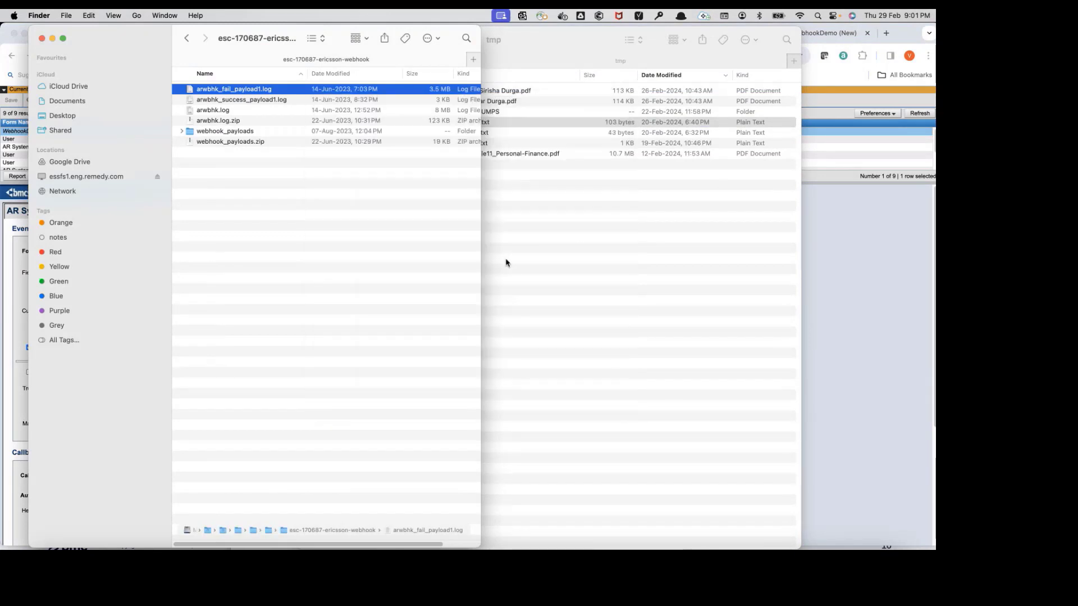
double_click(215, 103)
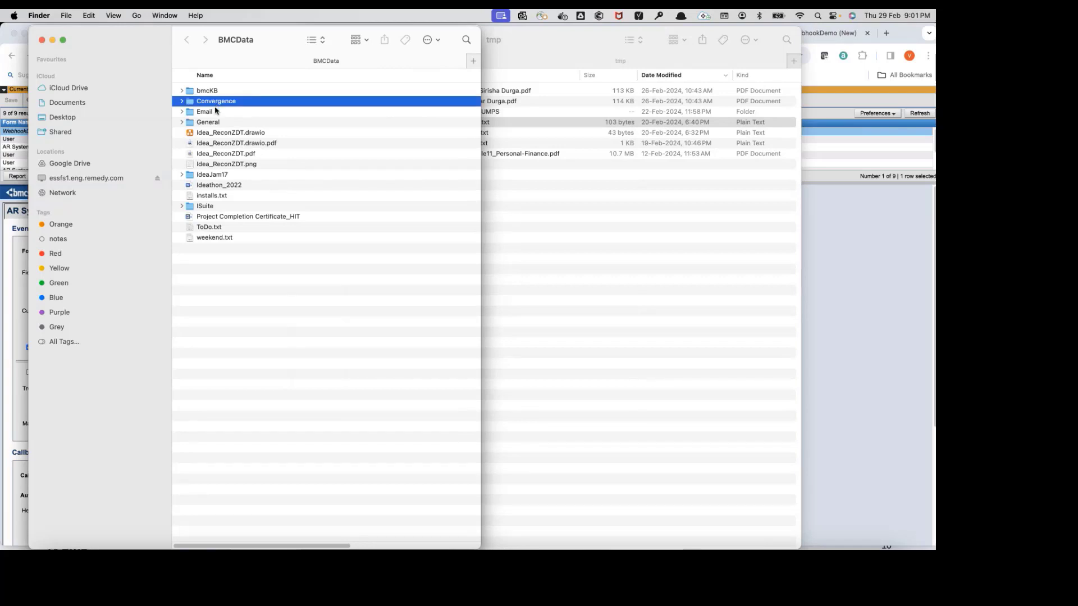
double_click(212, 102)
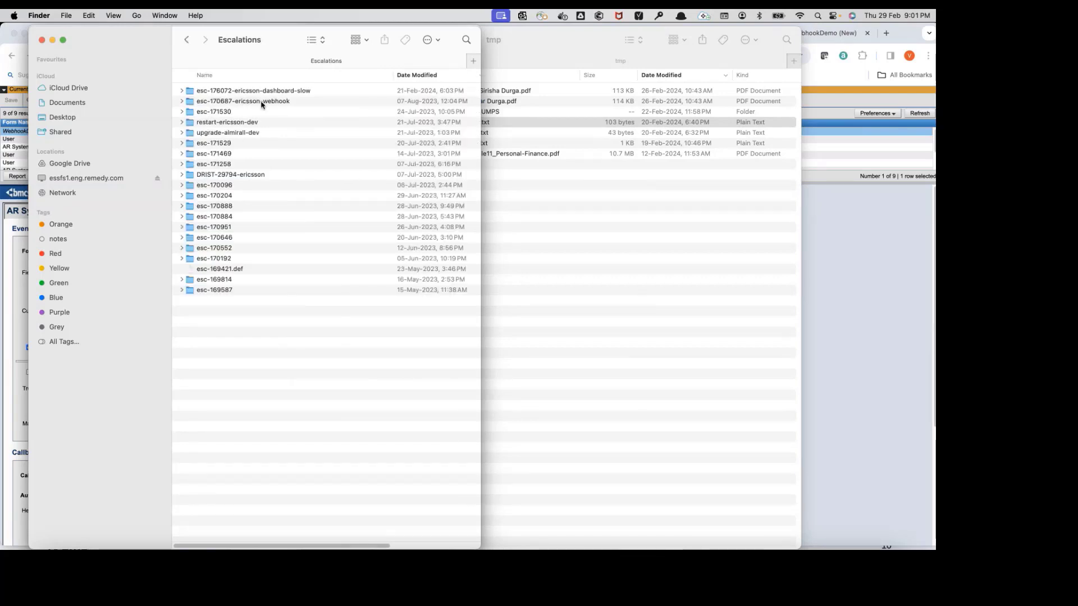
double_click(261, 102)
Step: Open arwbhk_fail_payload1.log with Visual Studio Code
click(247, 93)
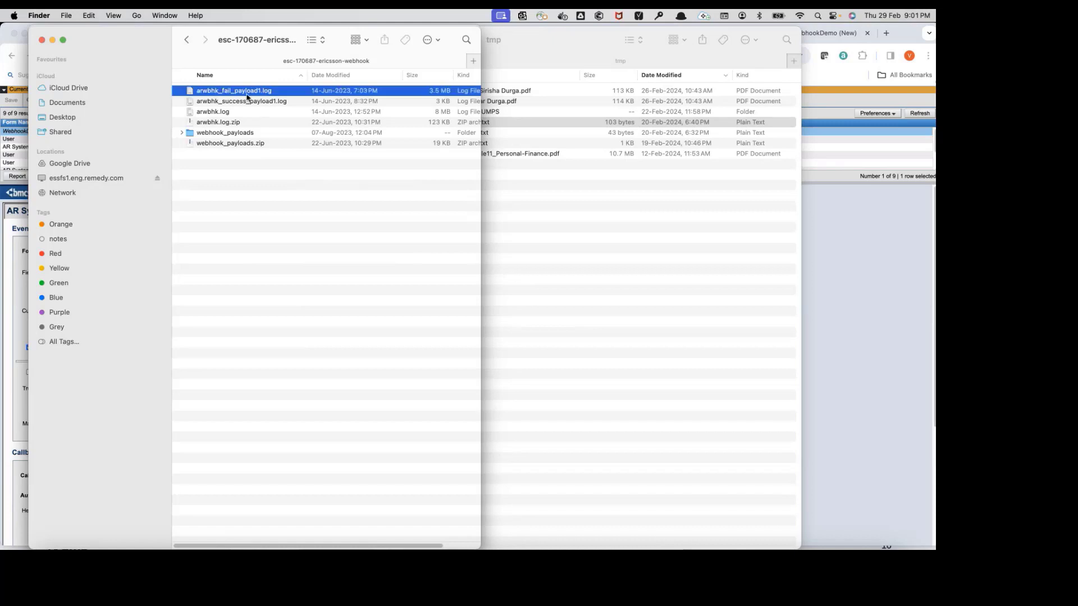
right_click(247, 96)
mouse_move(292, 112)
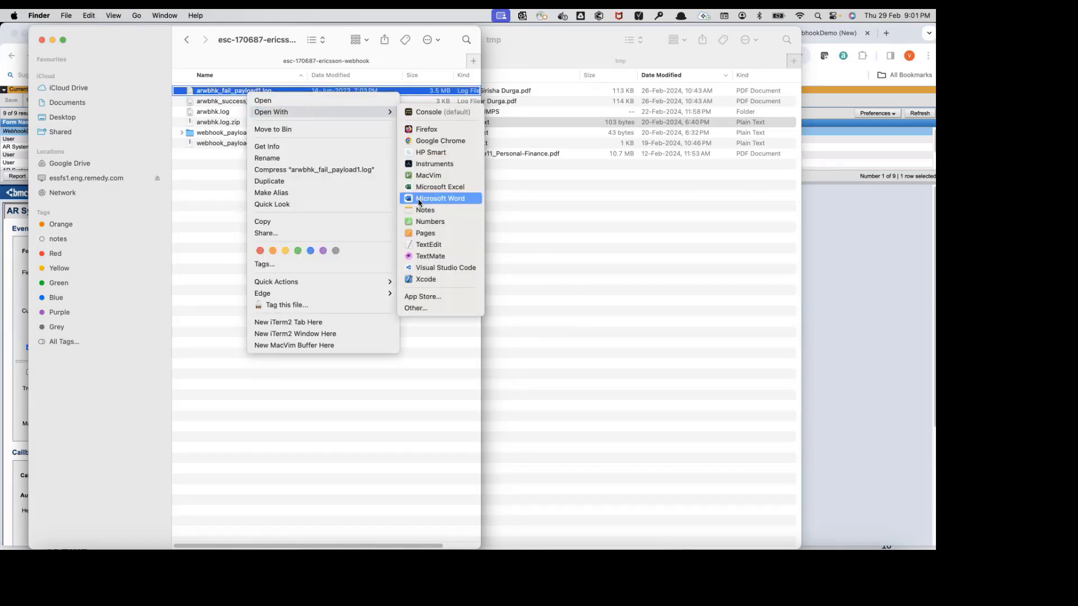
click(419, 268)
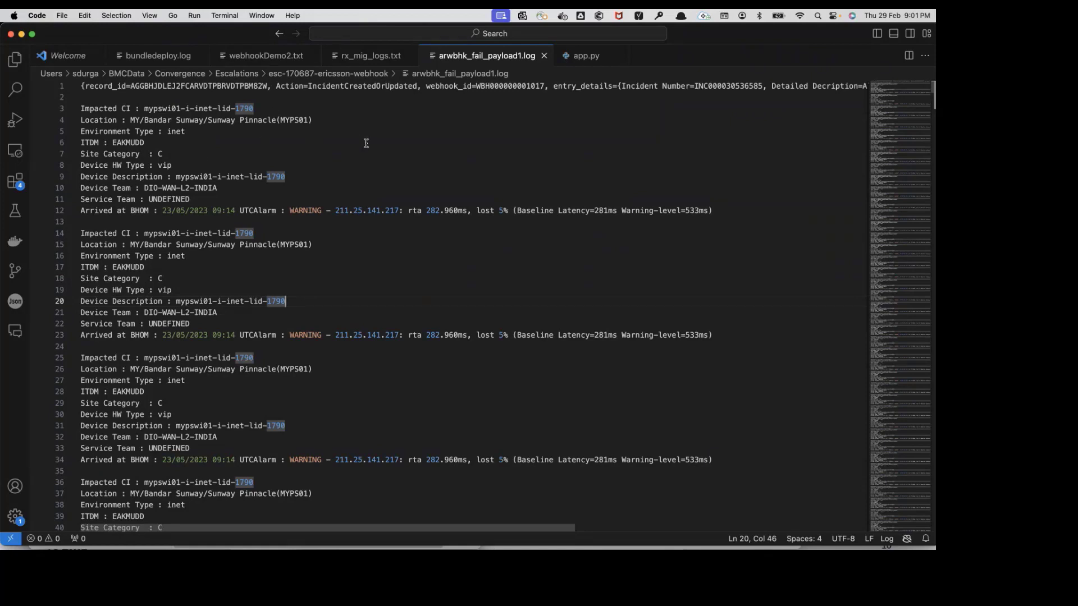
Step: Scroll across the log and select the Detailed Description label and the entries below it
scroll(593, 100, right, 3)
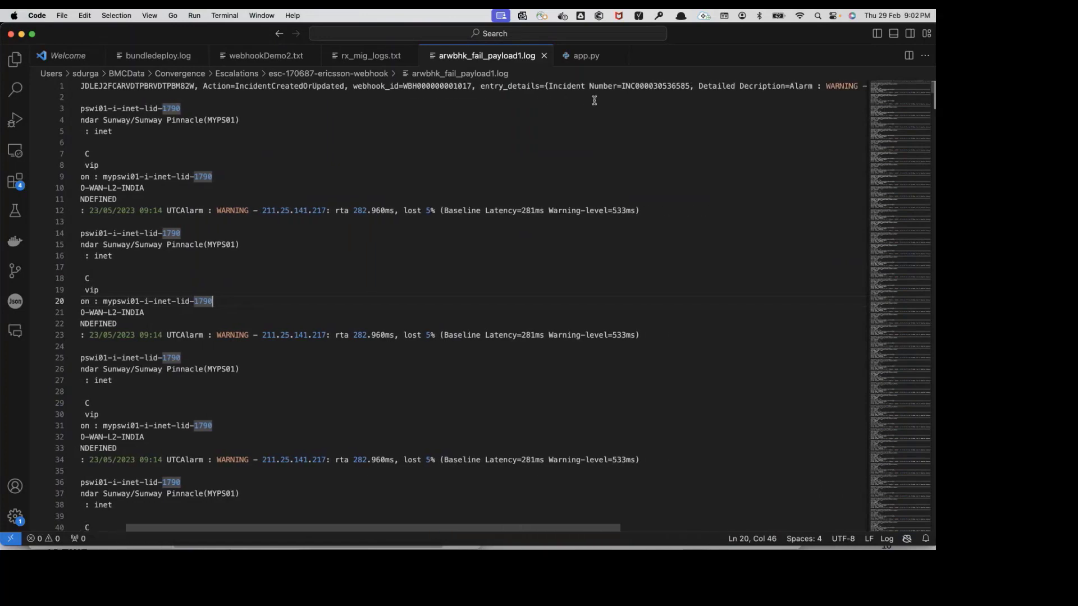
scroll(636, 144, right, 1)
scroll(636, 144, left, 4)
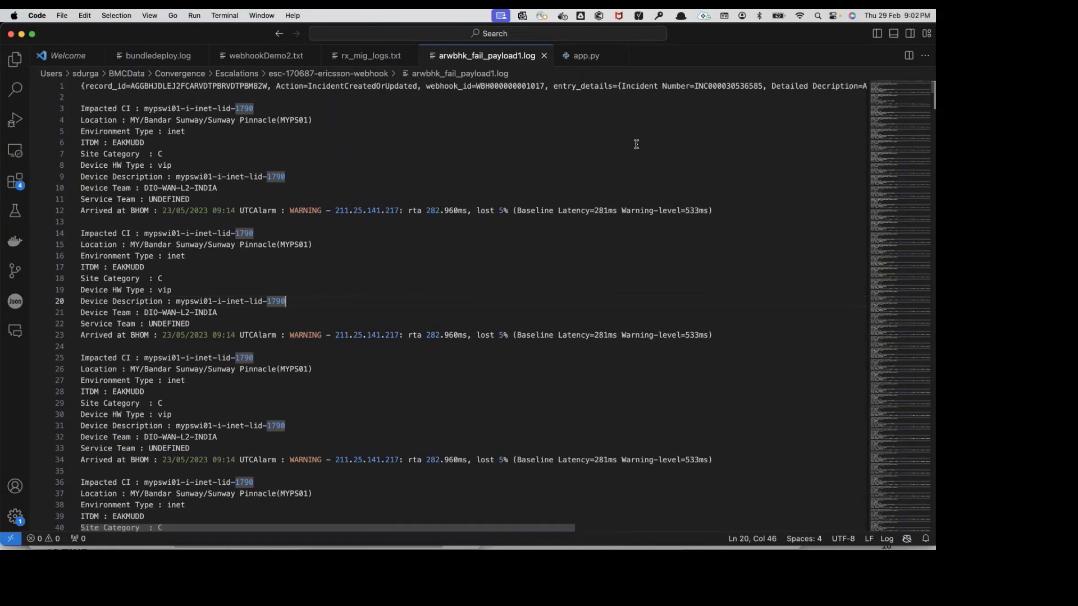
scroll(636, 145, right, 8)
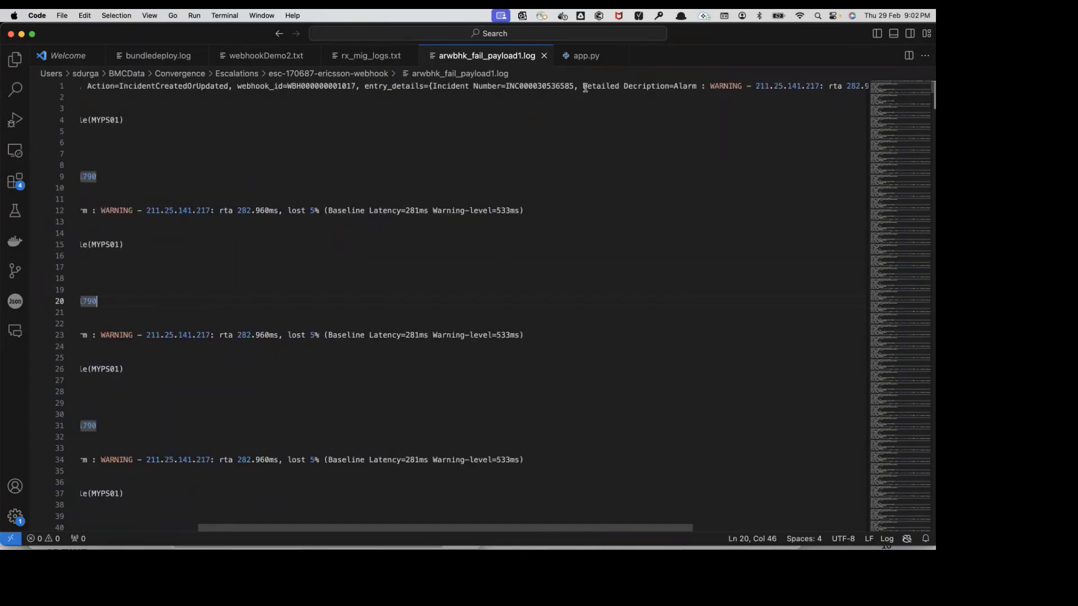
drag(583, 87, 668, 87)
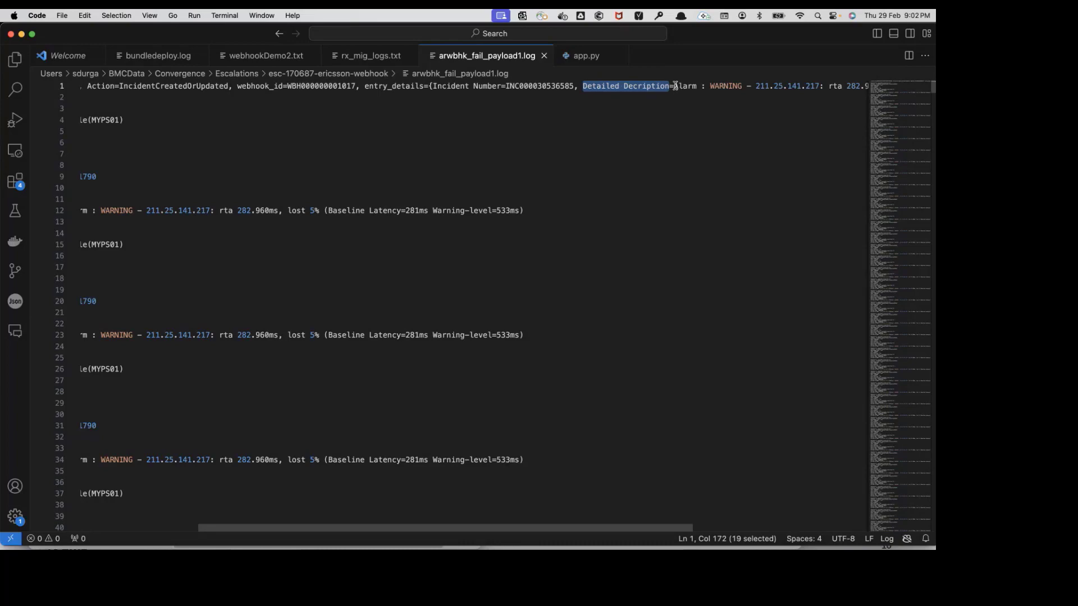
key(shift+Down)
key(shift+Down)
key(shift+Down)
drag(689, 146, 651, 546)
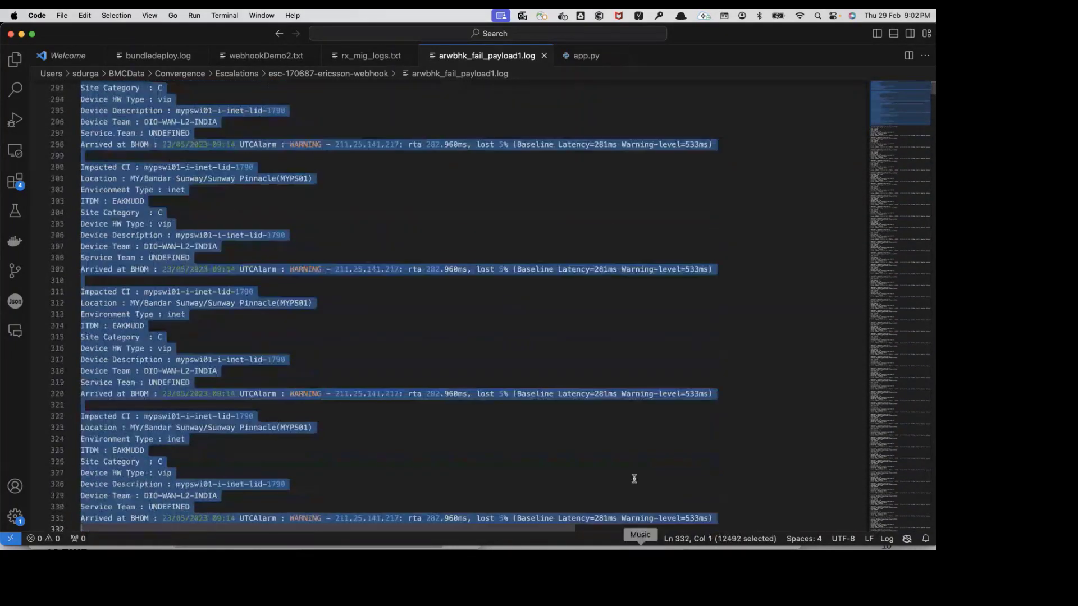
click(625, 454)
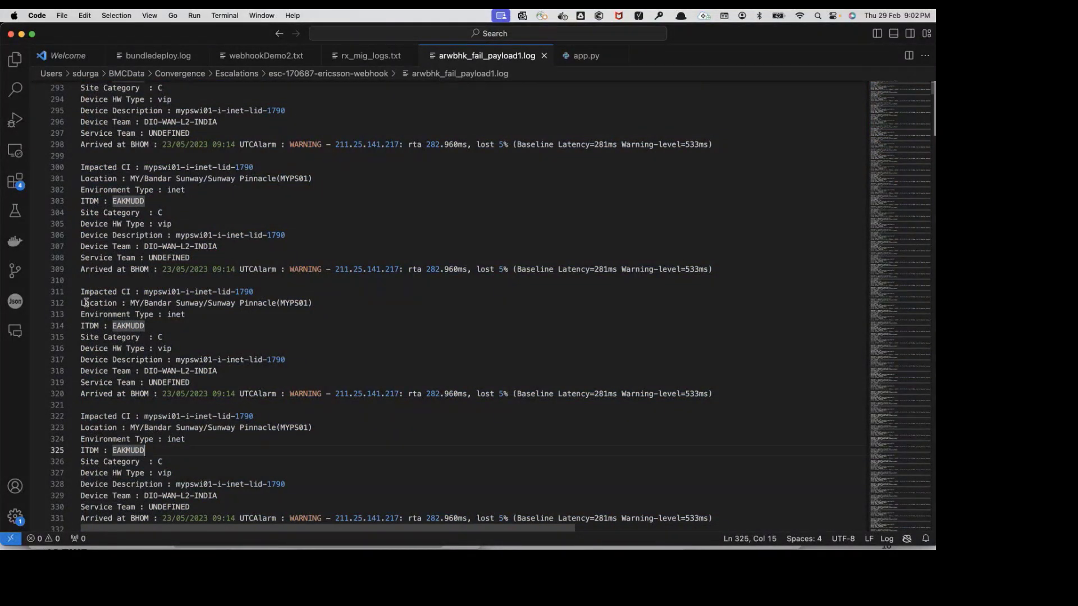
Step: Select the alarm entries on lines 300–308 and 311–320, then return to Finder
drag(80, 292, 701, 393)
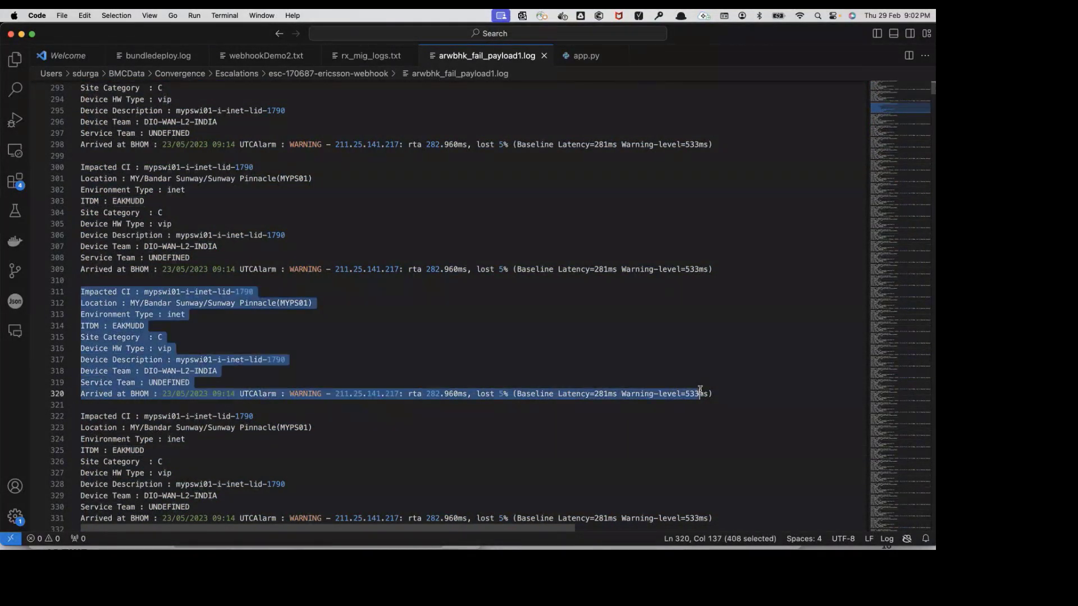
drag(82, 167, 714, 269)
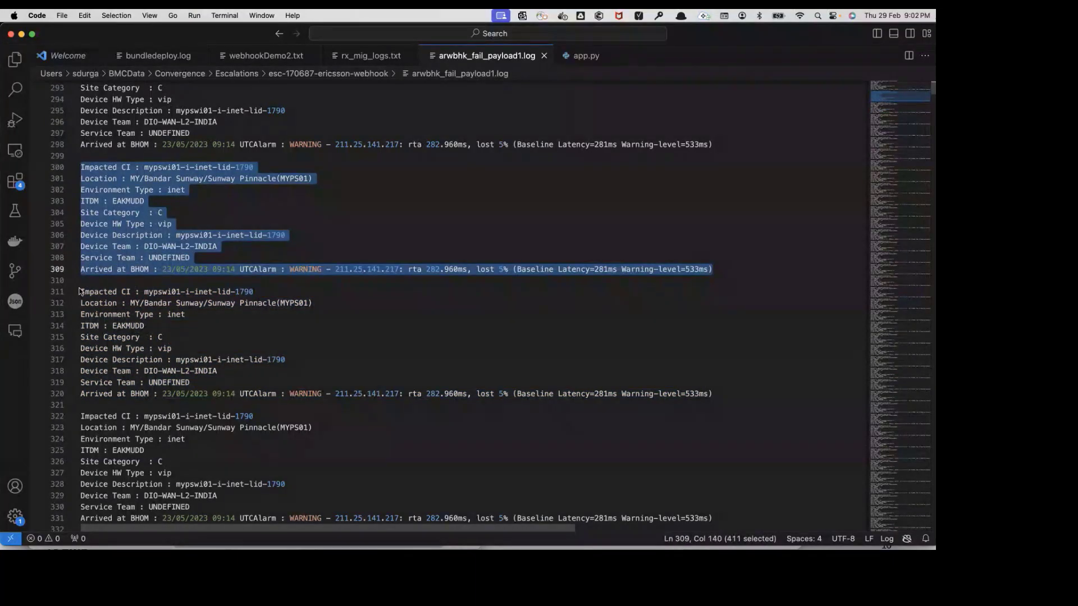
drag(80, 291, 702, 393)
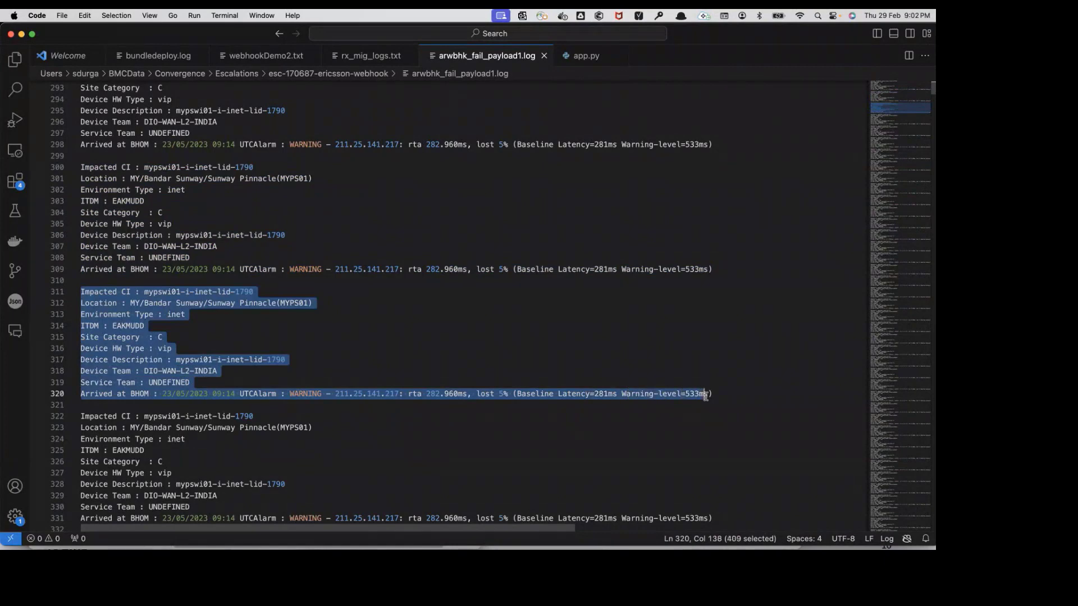
scroll(702, 392, down, 5)
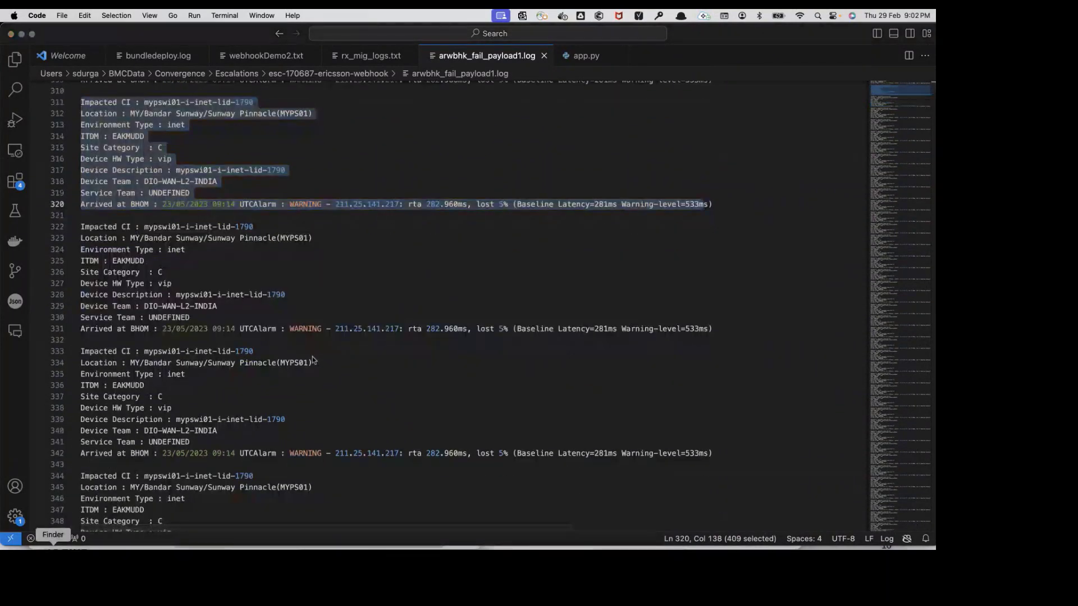
click(54, 548)
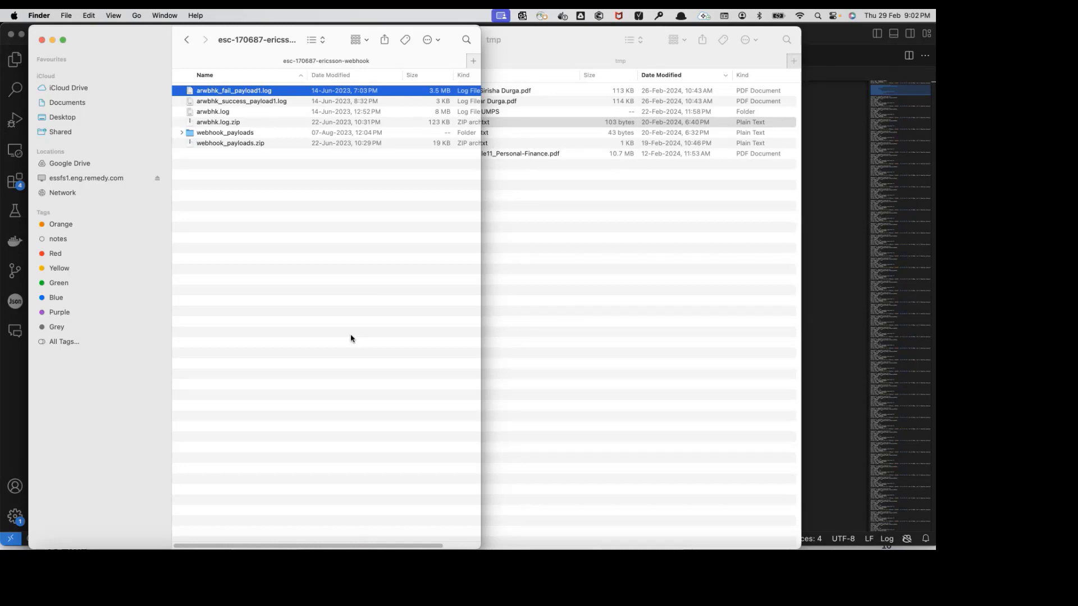
Step: Move from Chrome and Postman's Update Webhook request to the 'What's new (23.3.01)' slide
click(245, 561)
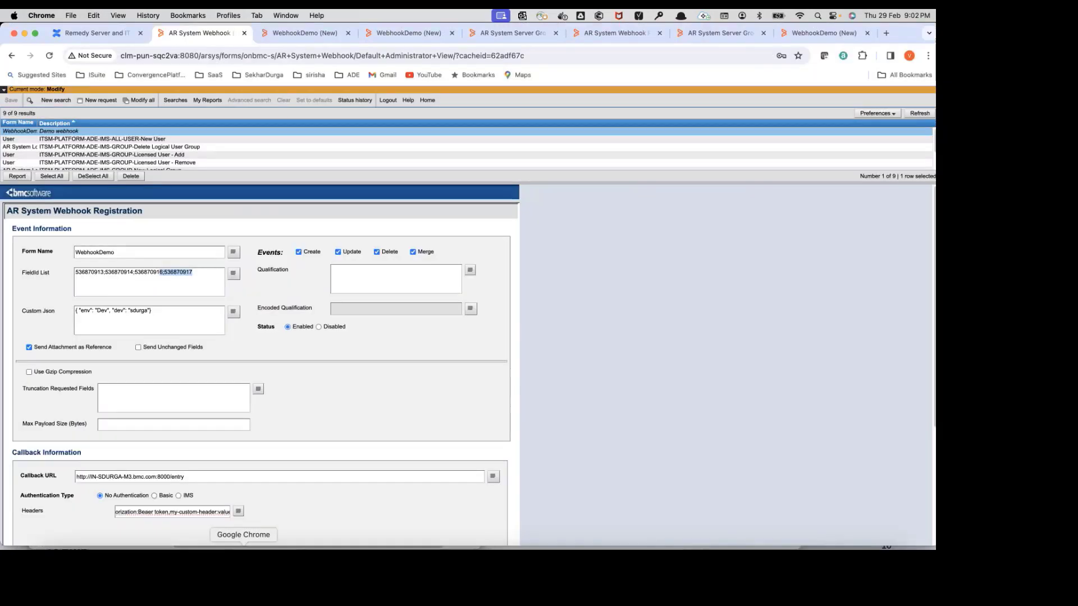
click(792, 561)
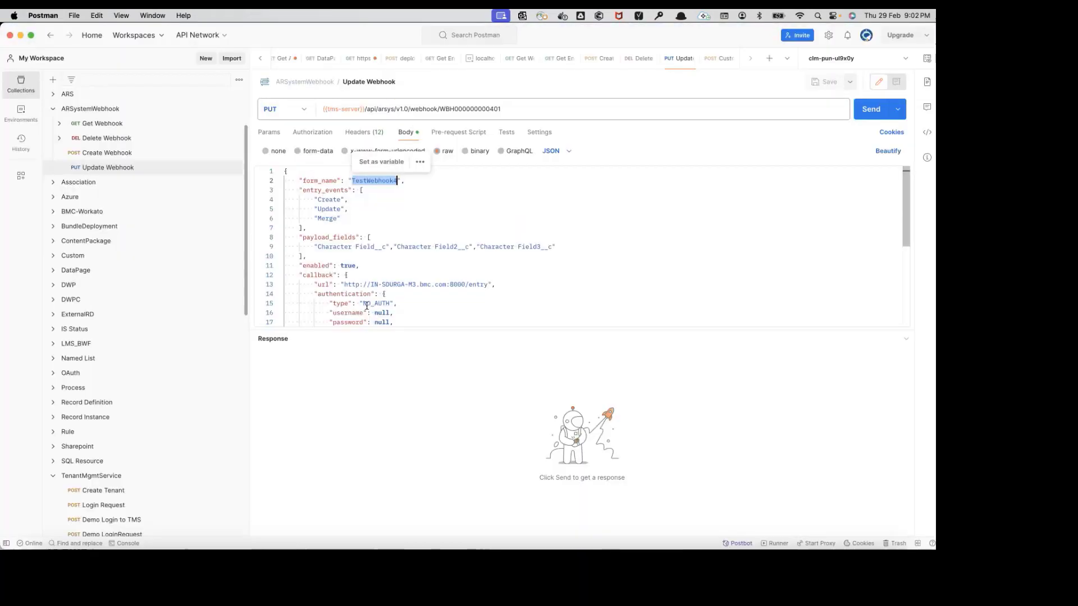
click(662, 558)
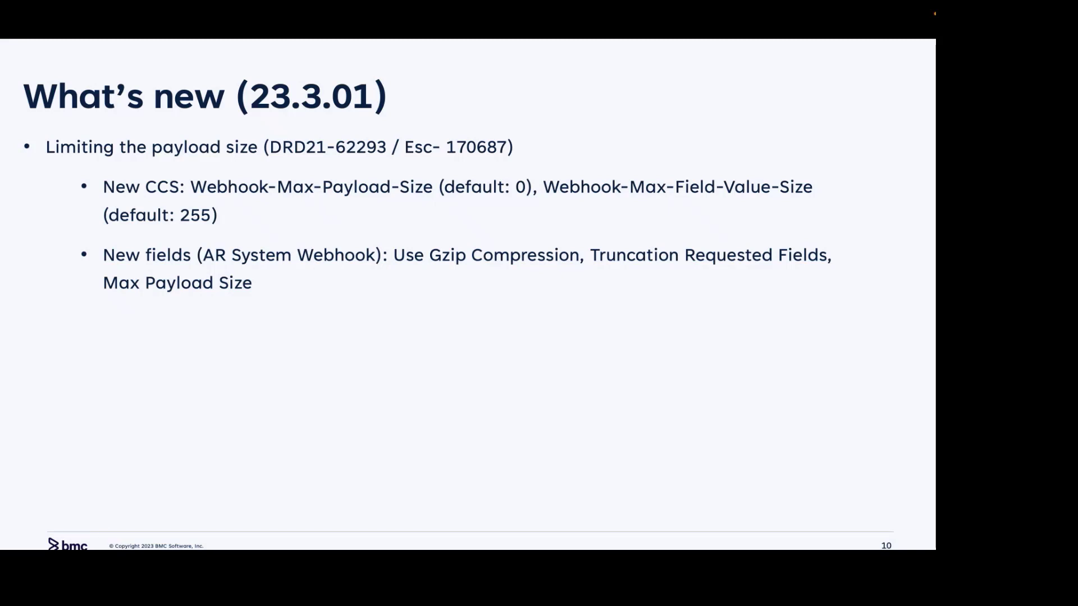
Step: Leave the slideshow and return to the WebhookDemo registration form in Chrome
key(ctrl+Left)
click(243, 559)
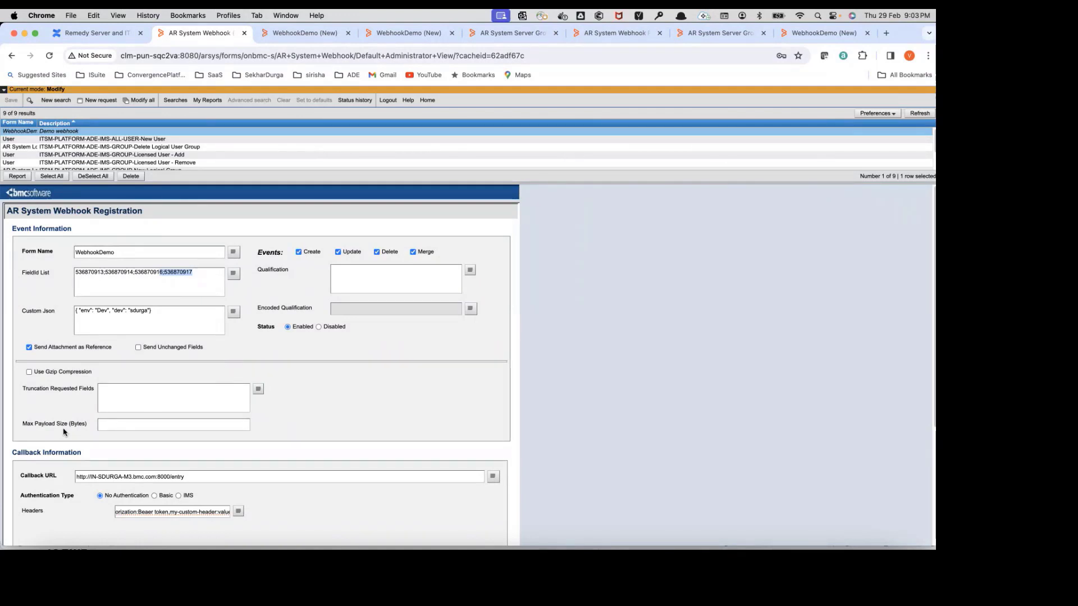
Step: Copy 536870914 from FieldId List into Truncation Requested Fields, drop the leading semicolon, and save
click(132, 392)
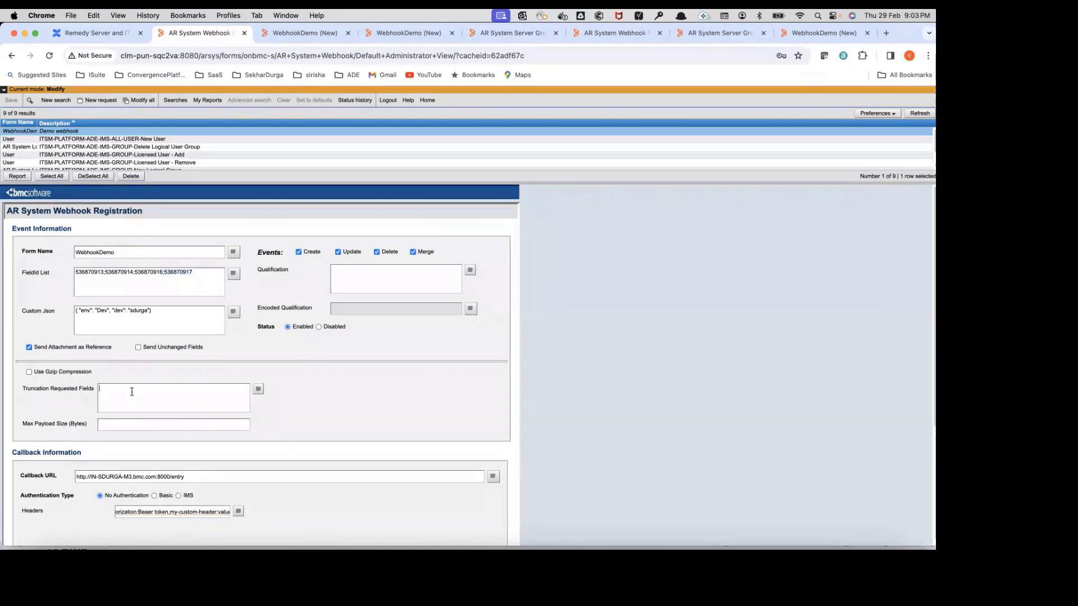
double_click(91, 272)
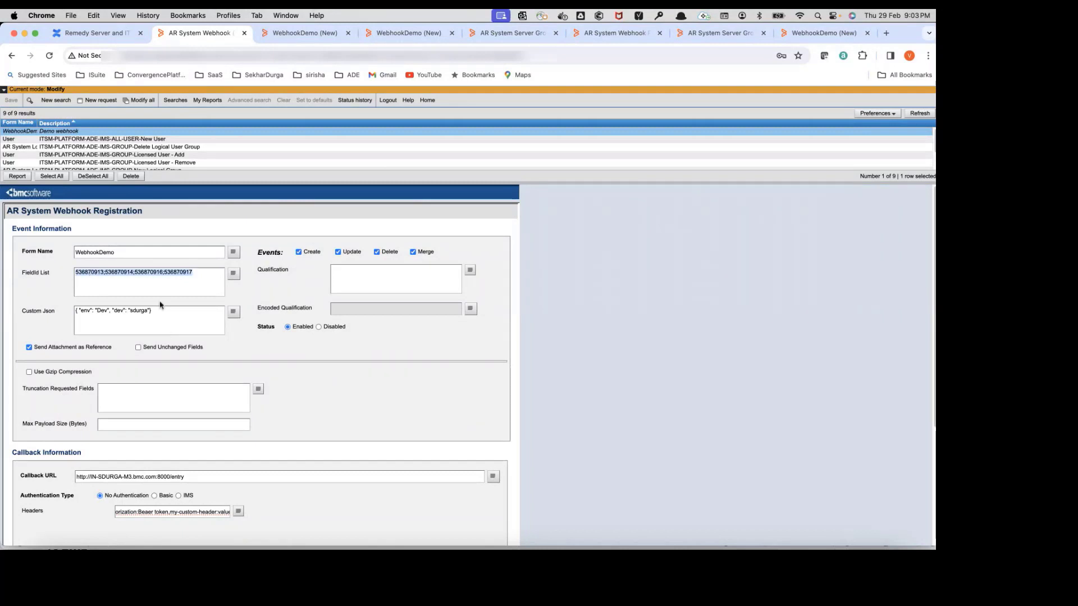
click(107, 273)
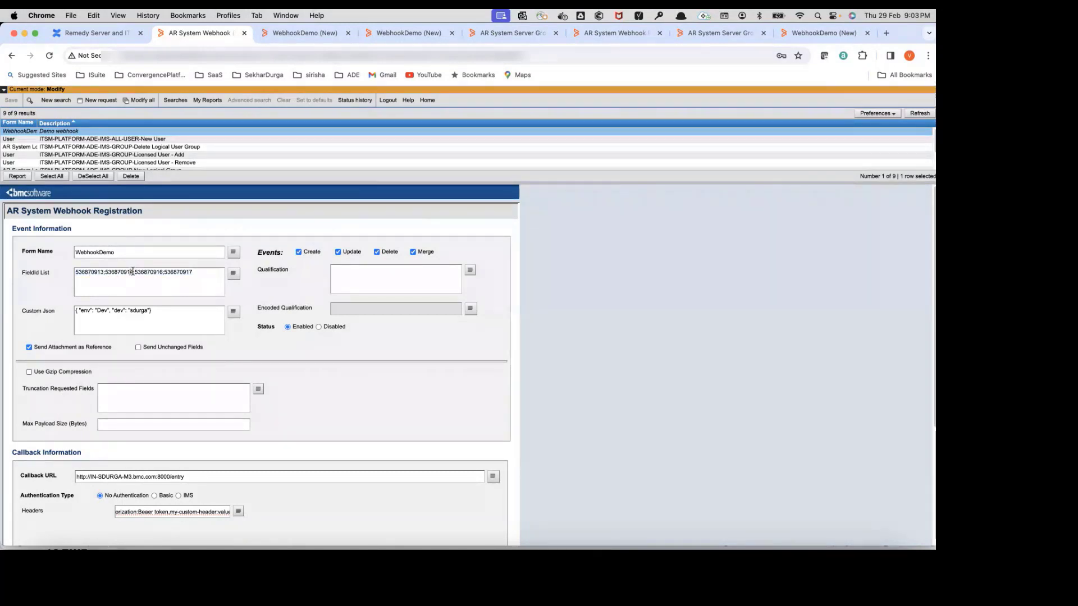
drag(133, 273, 104, 274)
key(super+c)
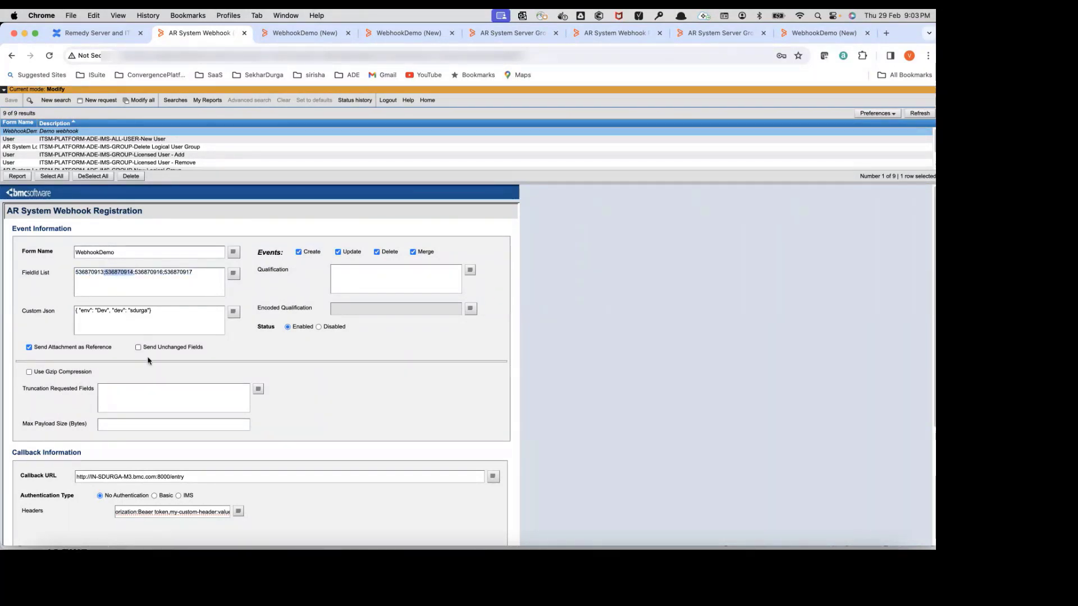
click(135, 389)
key(super+v)
click(101, 388)
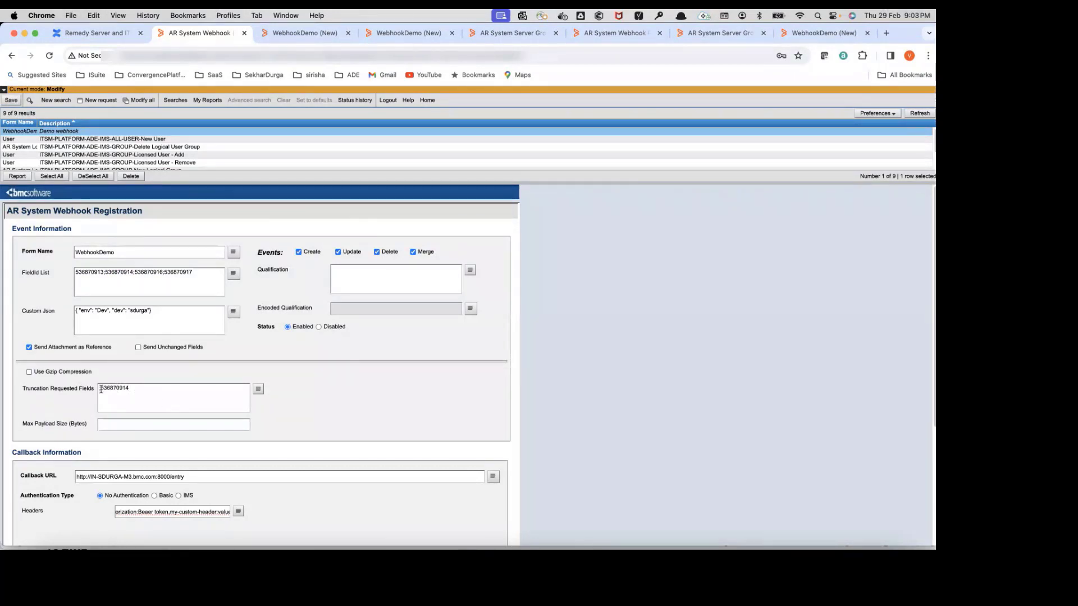
key(BackSpace)
click(160, 389)
click(11, 100)
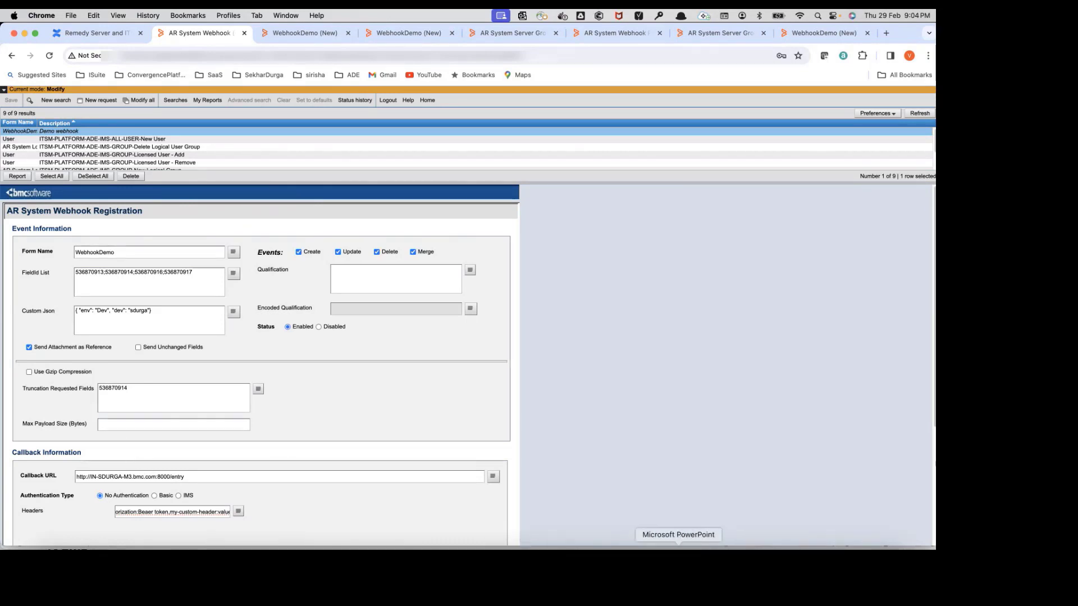
click(678, 547)
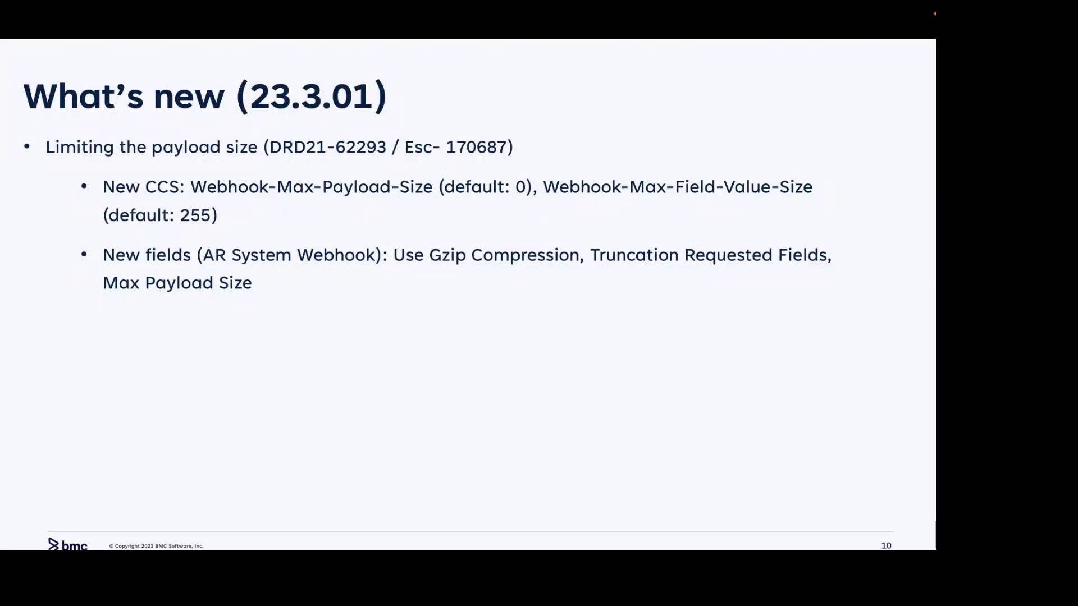
key(super+Tab)
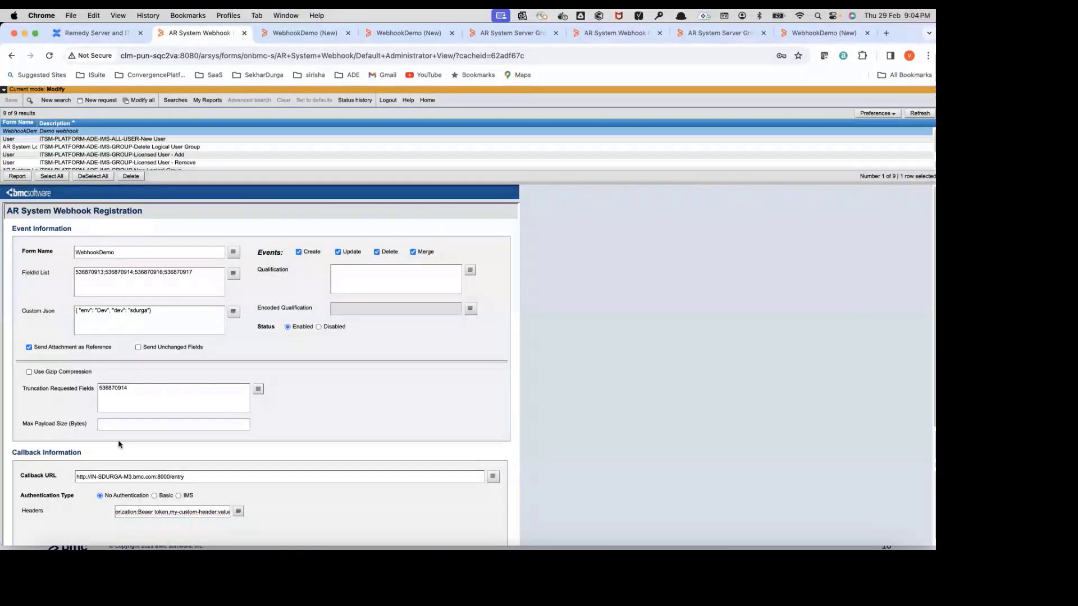
drag(116, 252, 53, 257)
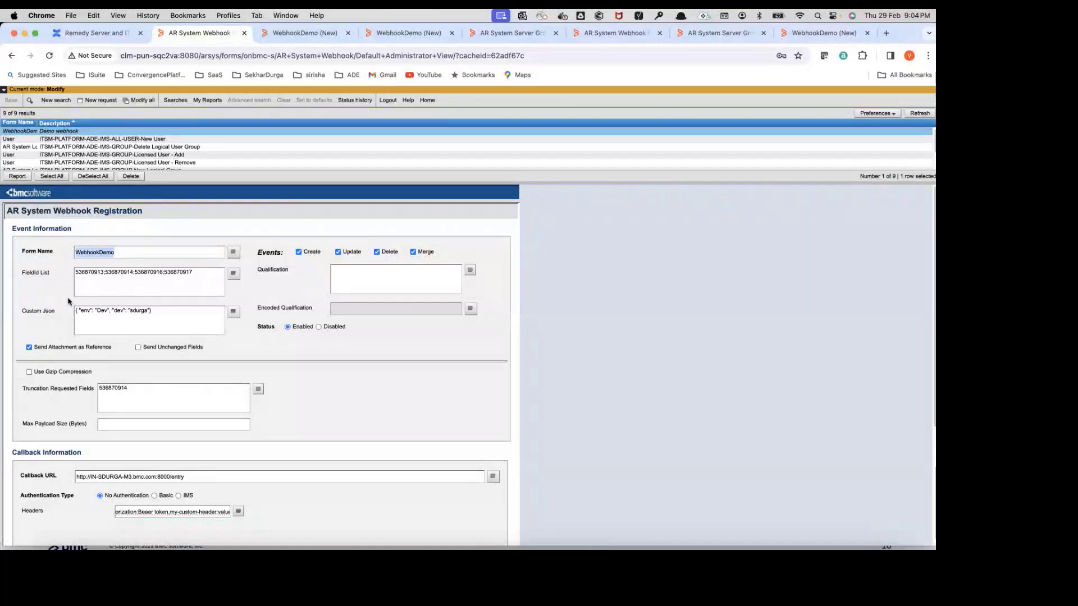
click(124, 425)
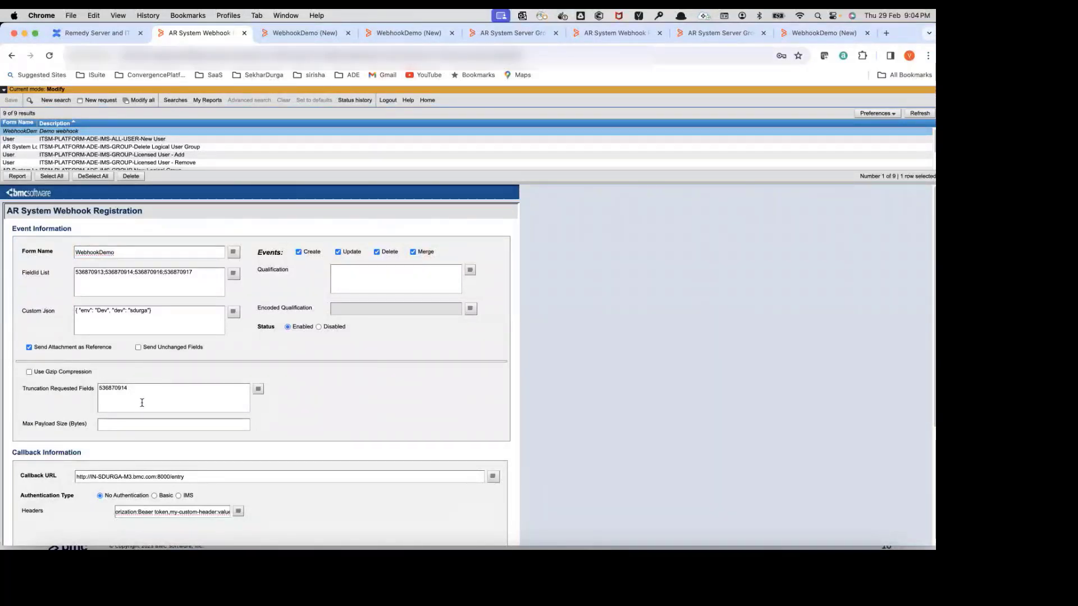
key(super+Tab)
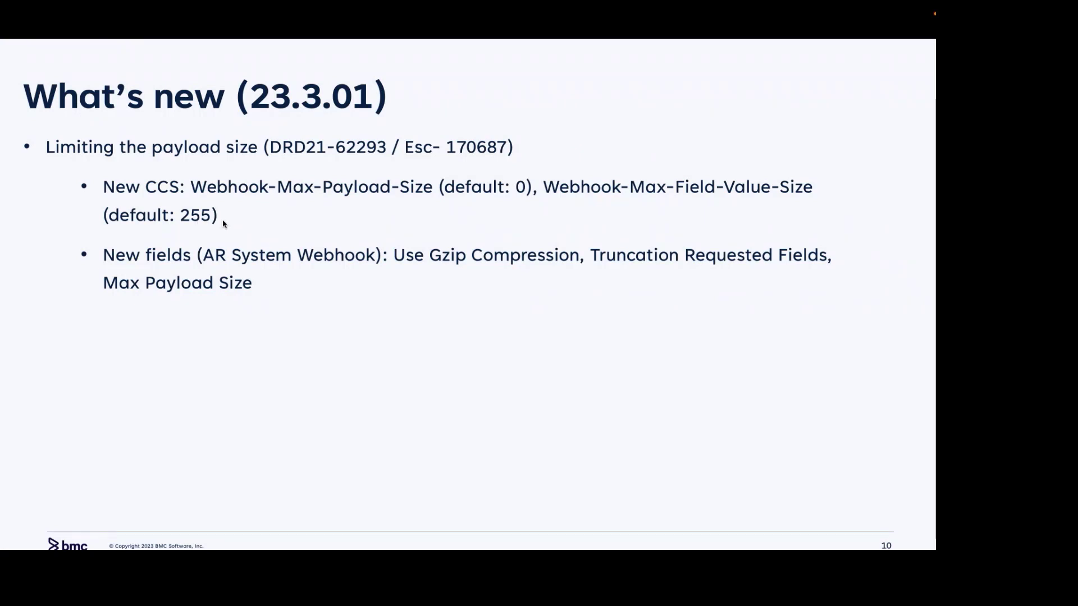
key(super+Tab)
drag(148, 390, 79, 388)
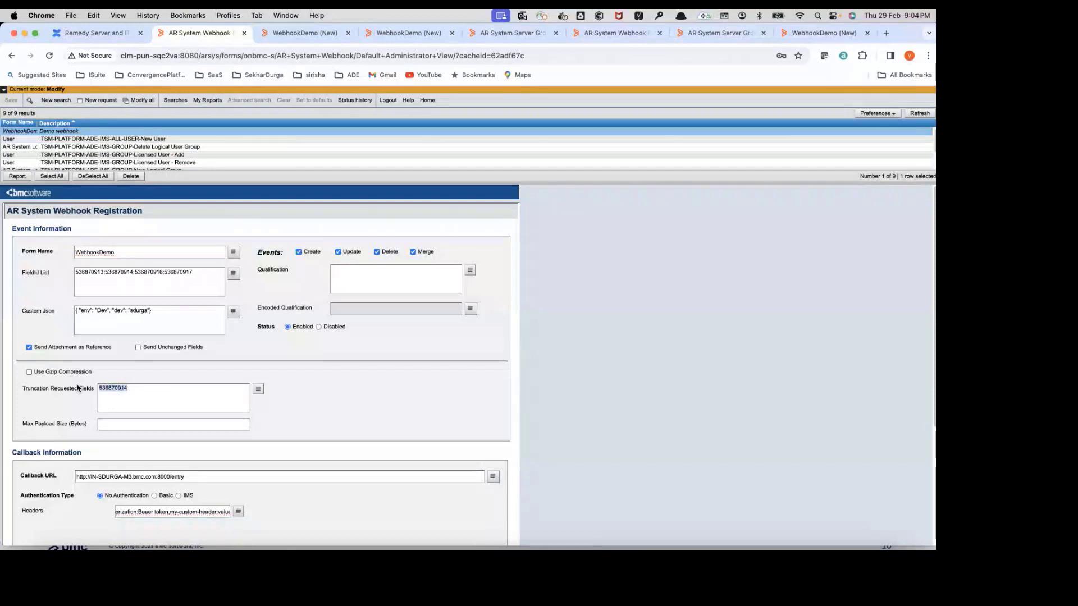
double_click(112, 386)
key(super+Tab)
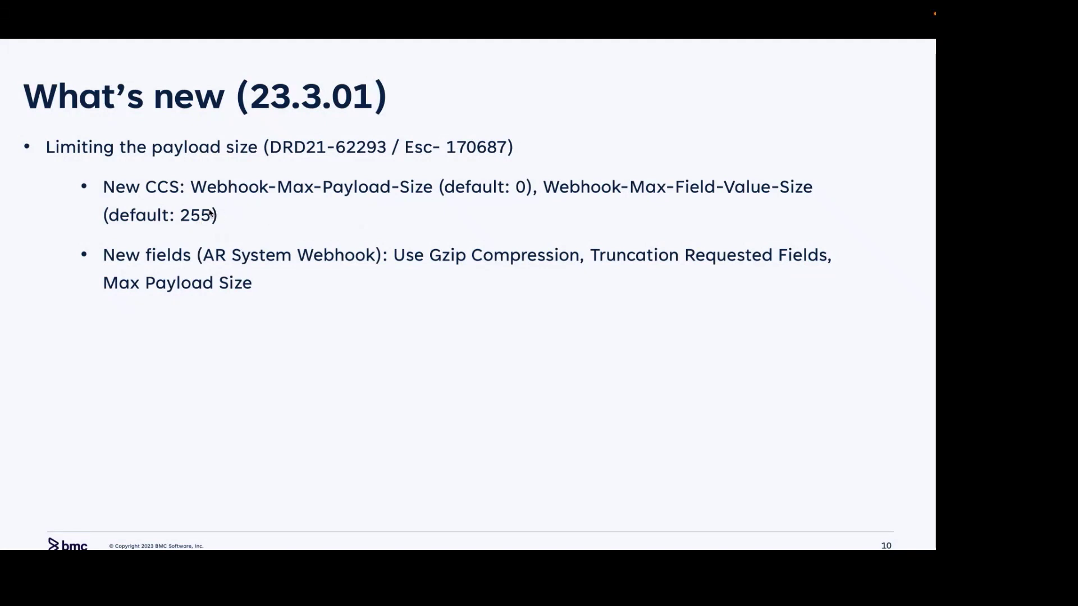
key(super+Tab)
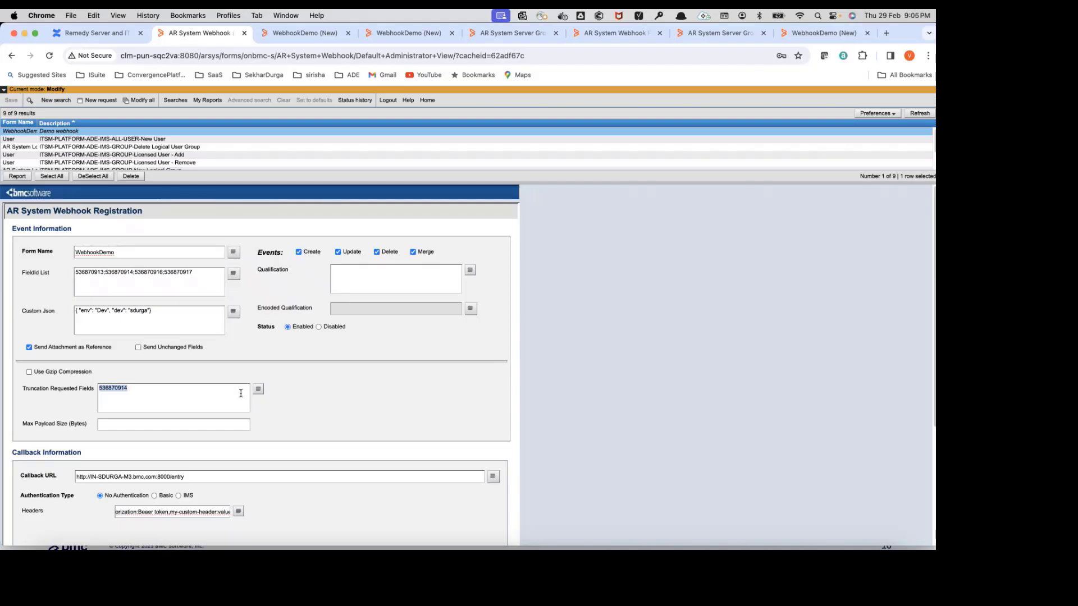
key(super+Tab)
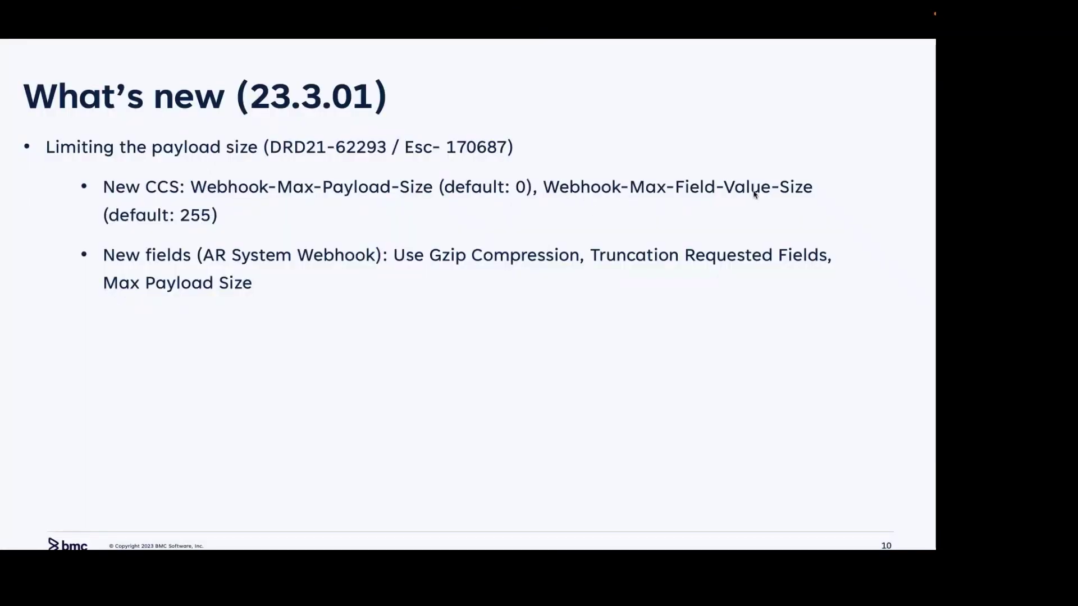
key(super+Tab)
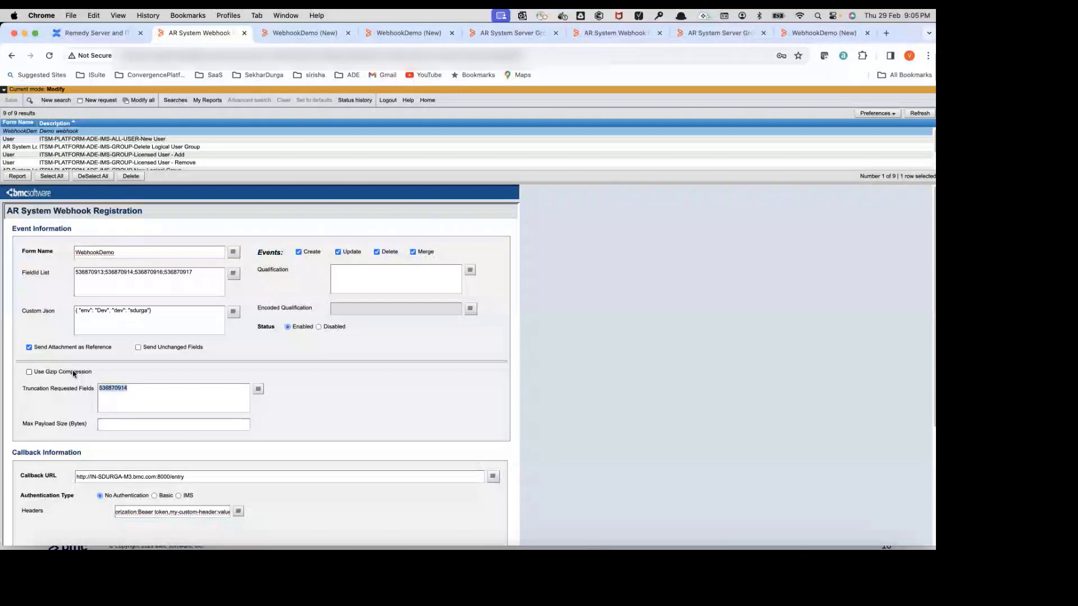
Step: Toggle Use Gzip Compression on and off twice, leaving it off, then advance to the 'Outside Product' slide
click(29, 372)
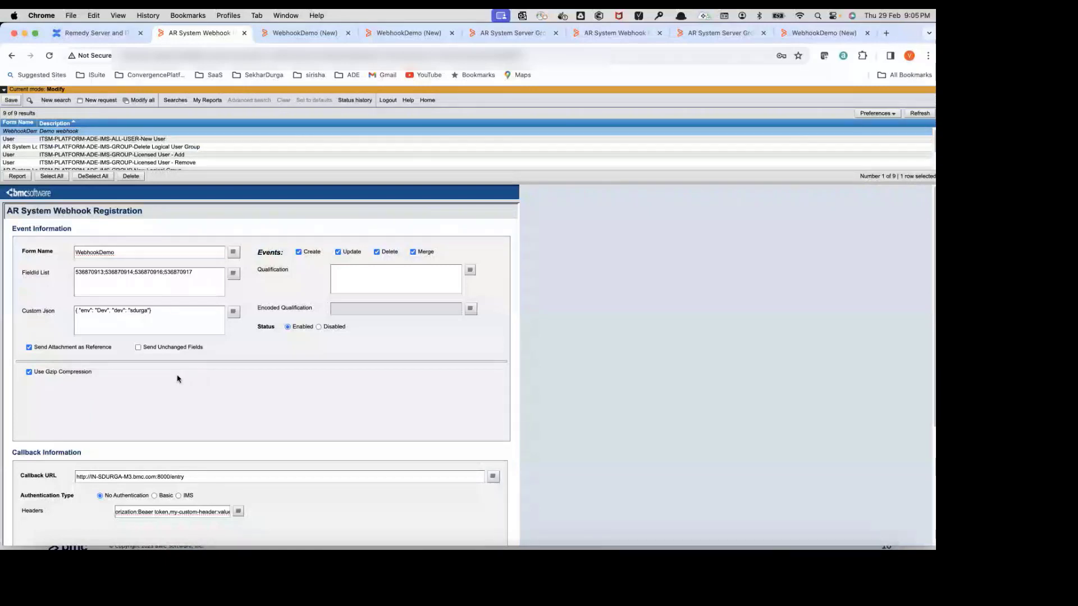
click(28, 371)
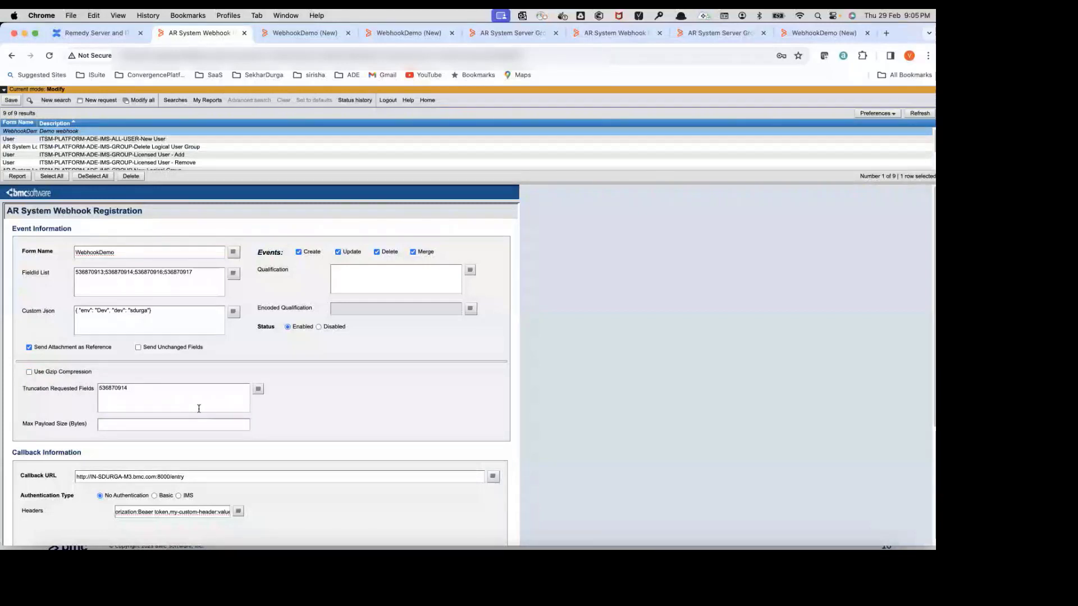
drag(173, 392, 56, 392)
click(62, 374)
click(40, 375)
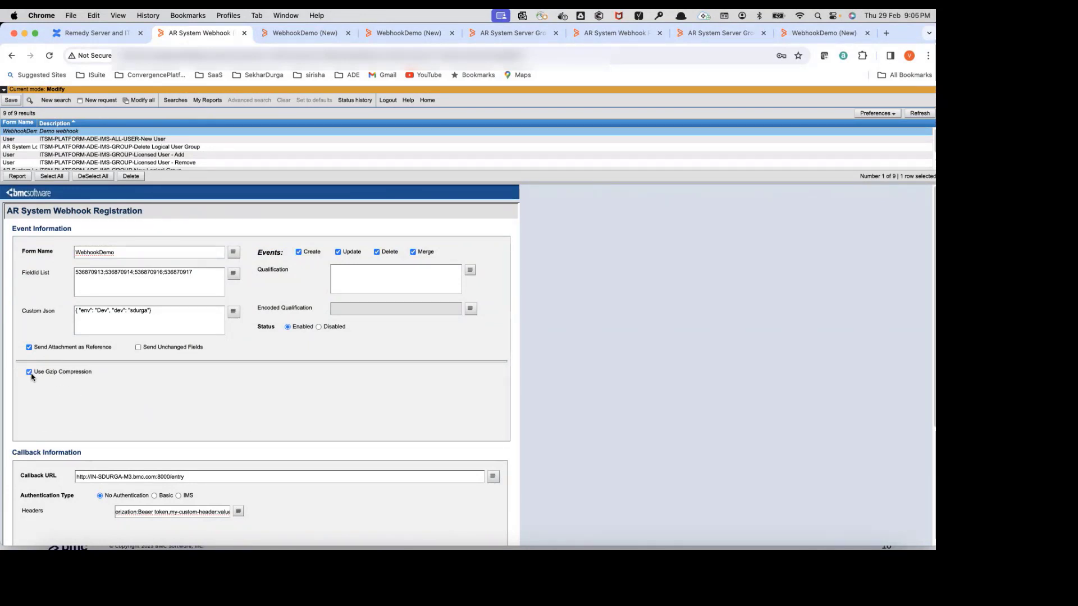
click(29, 373)
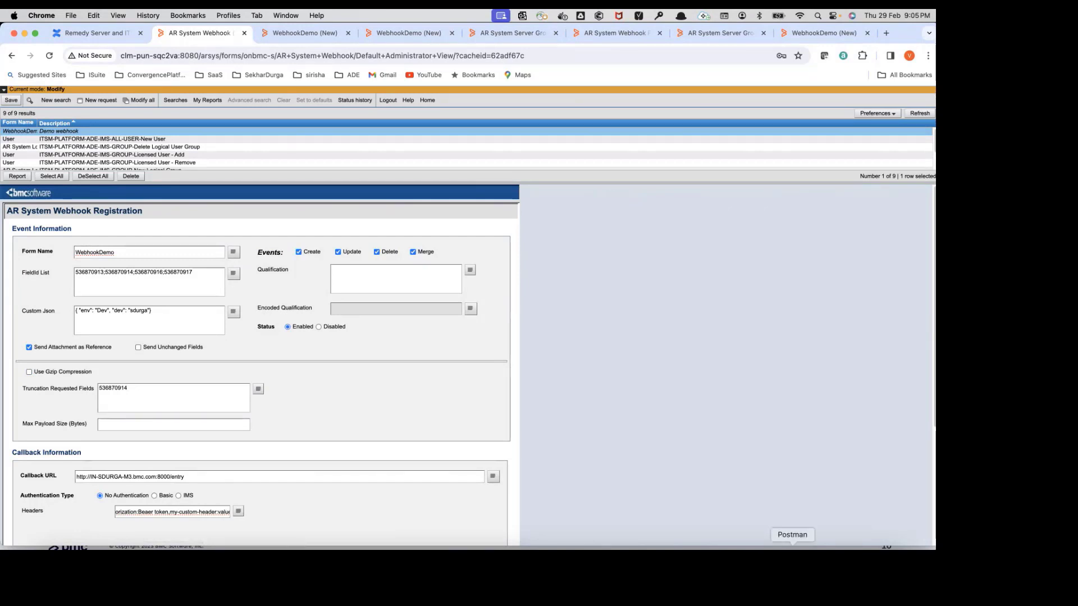
click(678, 546)
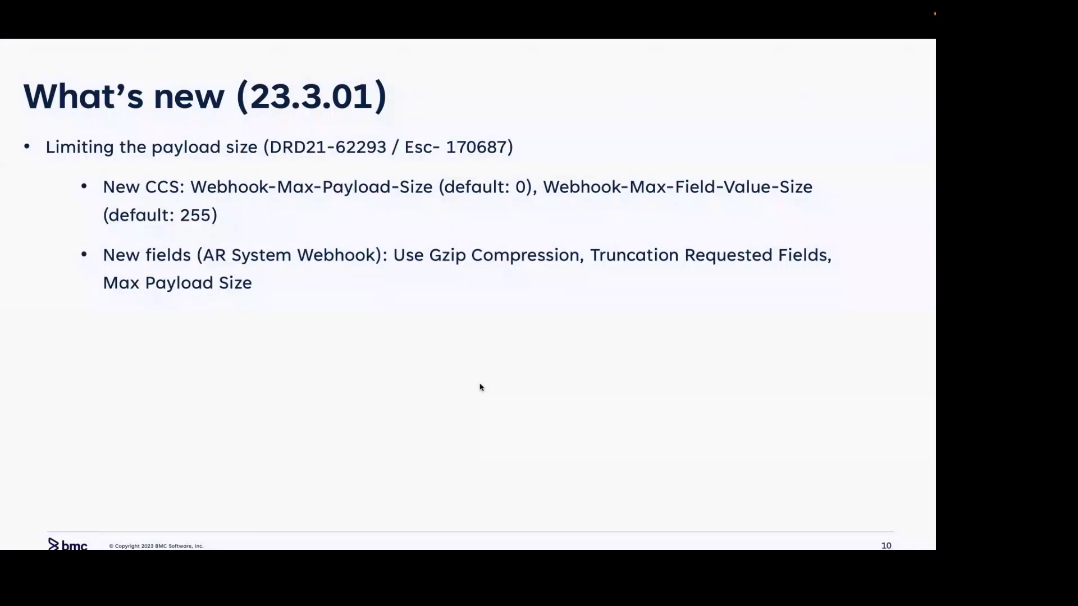
key(Right)
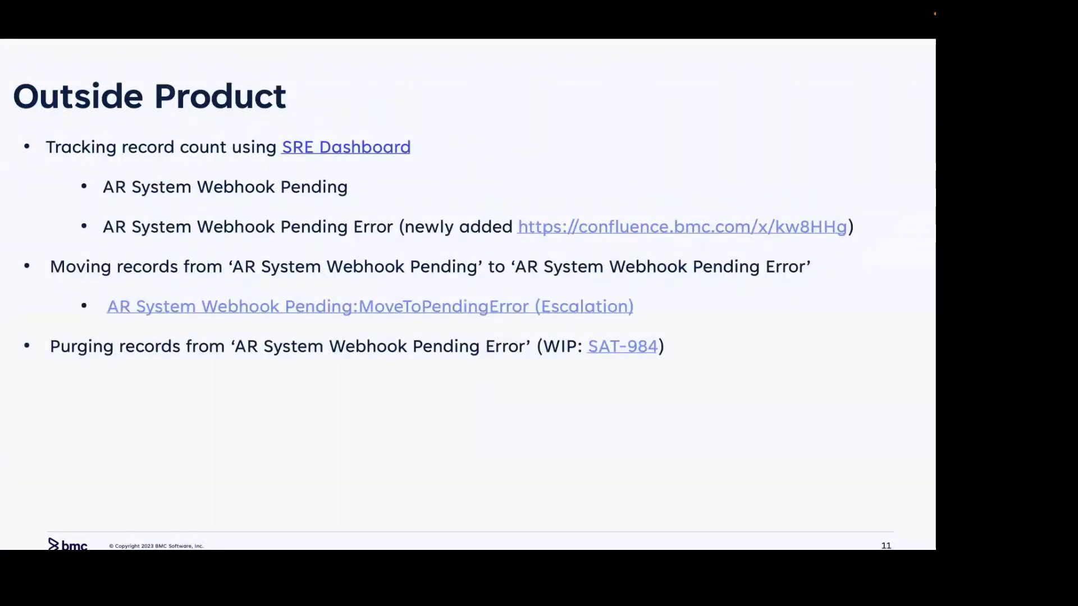